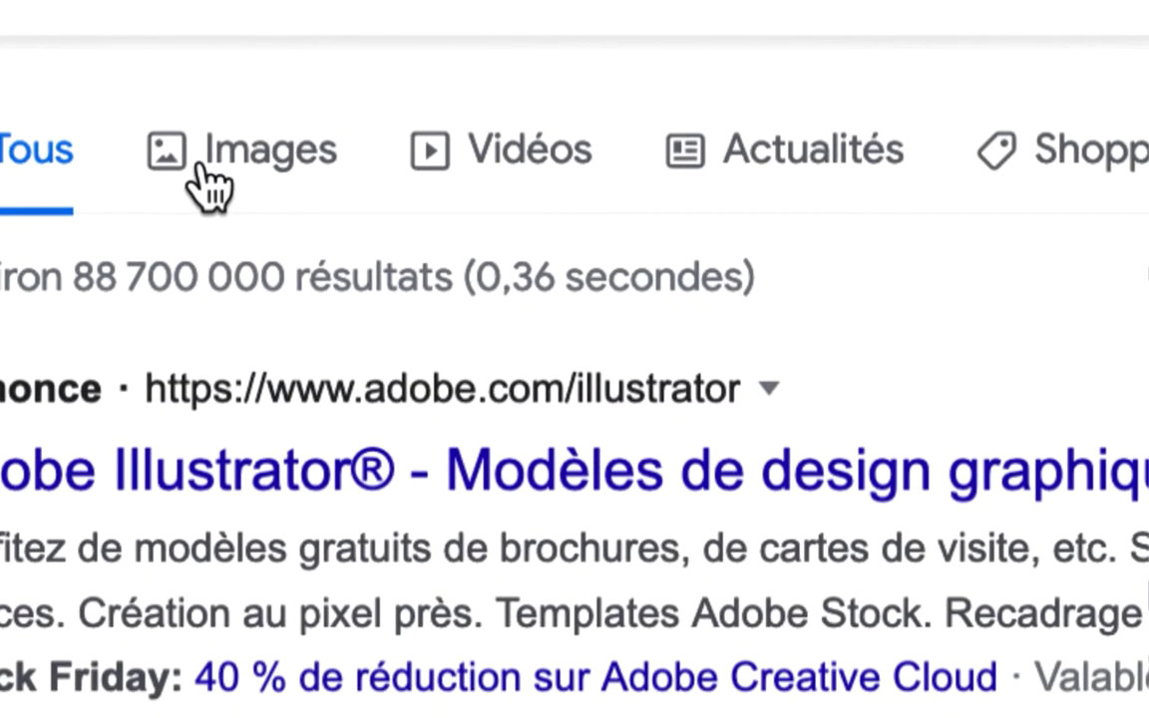
Step: Switch the search to image results, enlarge the page to 110 %, and look through the Illustrator graphic style previews
{"action": "left_click", "coordinate": [204, 168]}
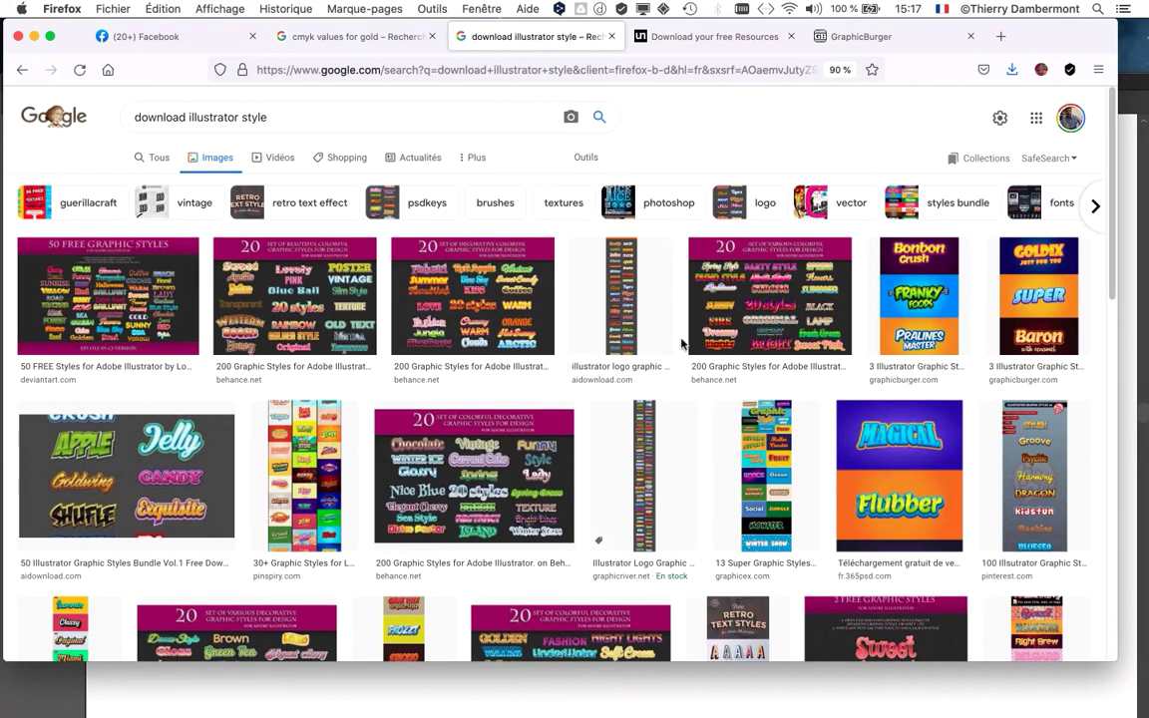
{"action": "scroll", "coordinate": [681, 344], "scroll_direction": "down", "scroll_amount": 10}
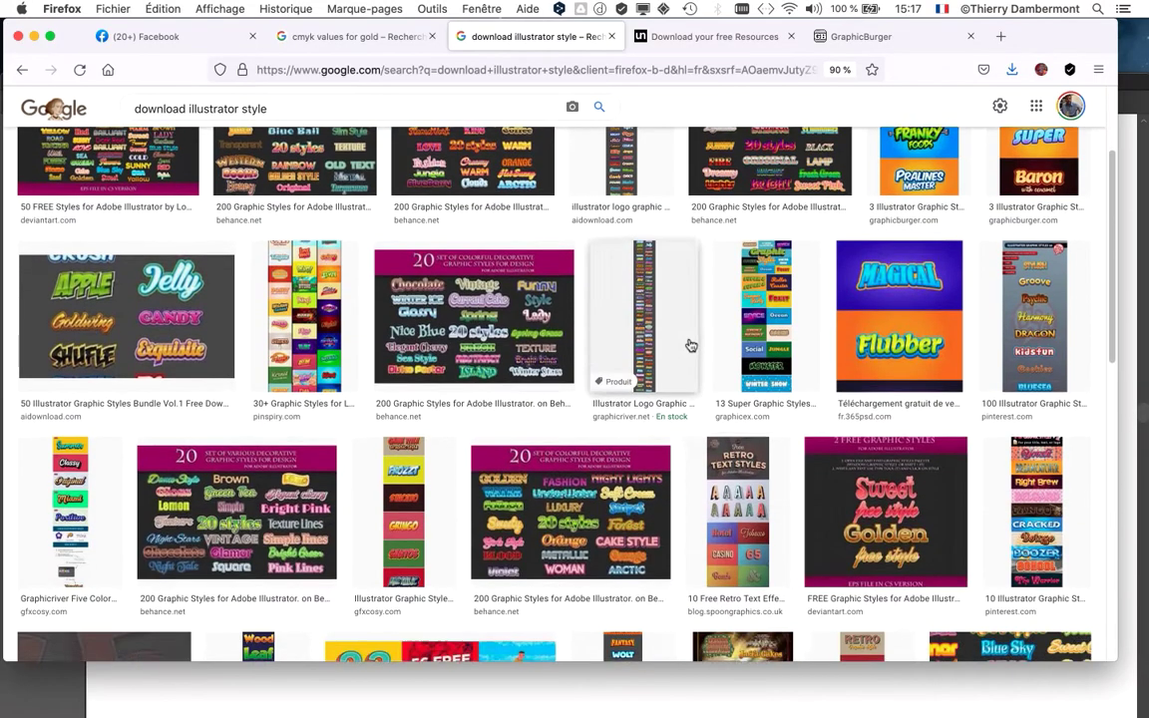
{"action": "key", "text": "super+plus"}
{"action": "key", "text": "super+plus"}
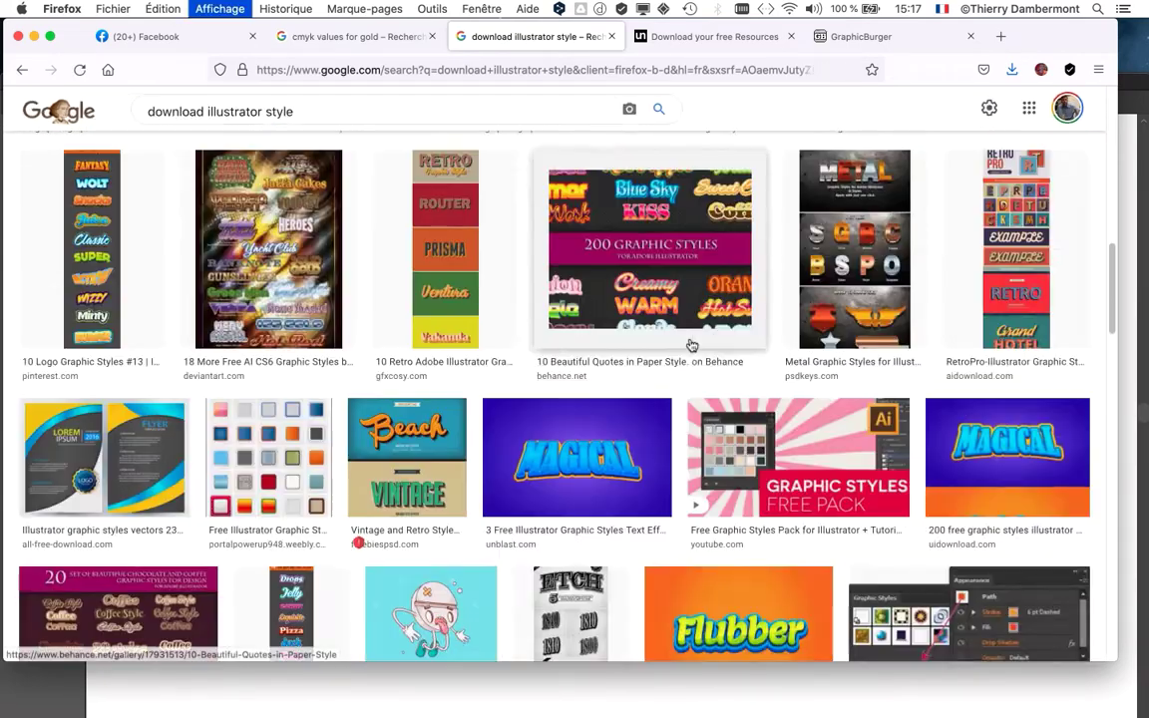
{"action": "scroll", "coordinate": [799, 382], "scroll_direction": "up", "scroll_amount": 10}
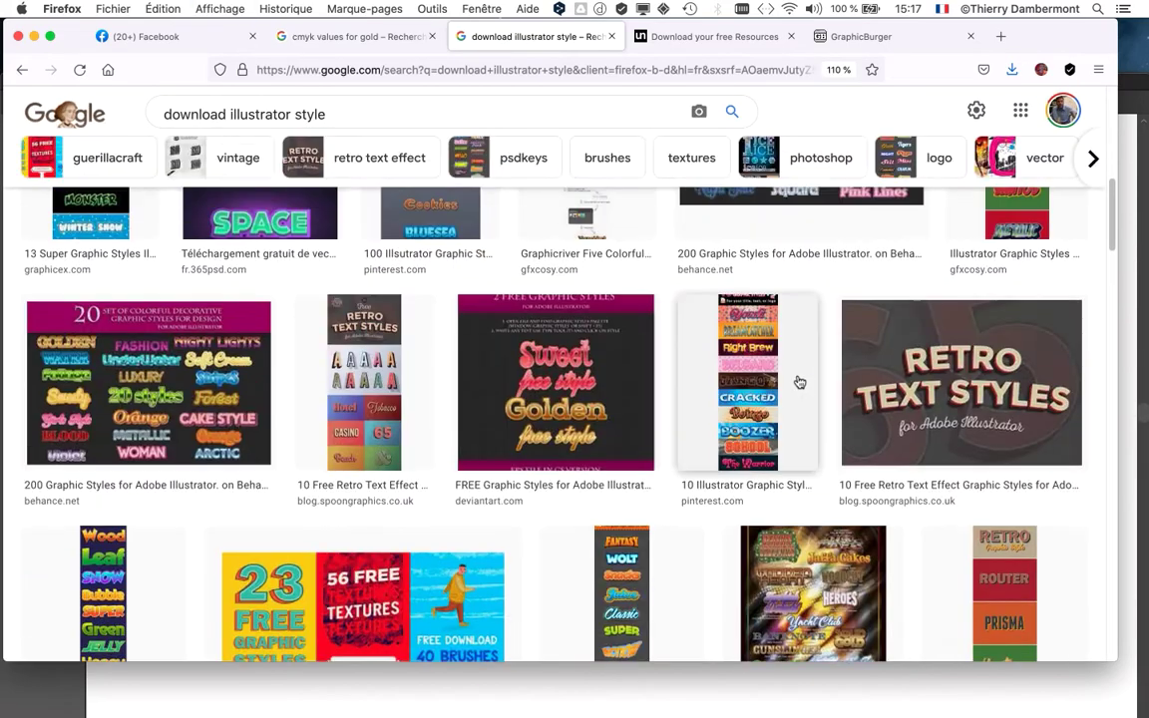
{"action": "scroll", "coordinate": [799, 382], "scroll_direction": "down", "scroll_amount": 10}
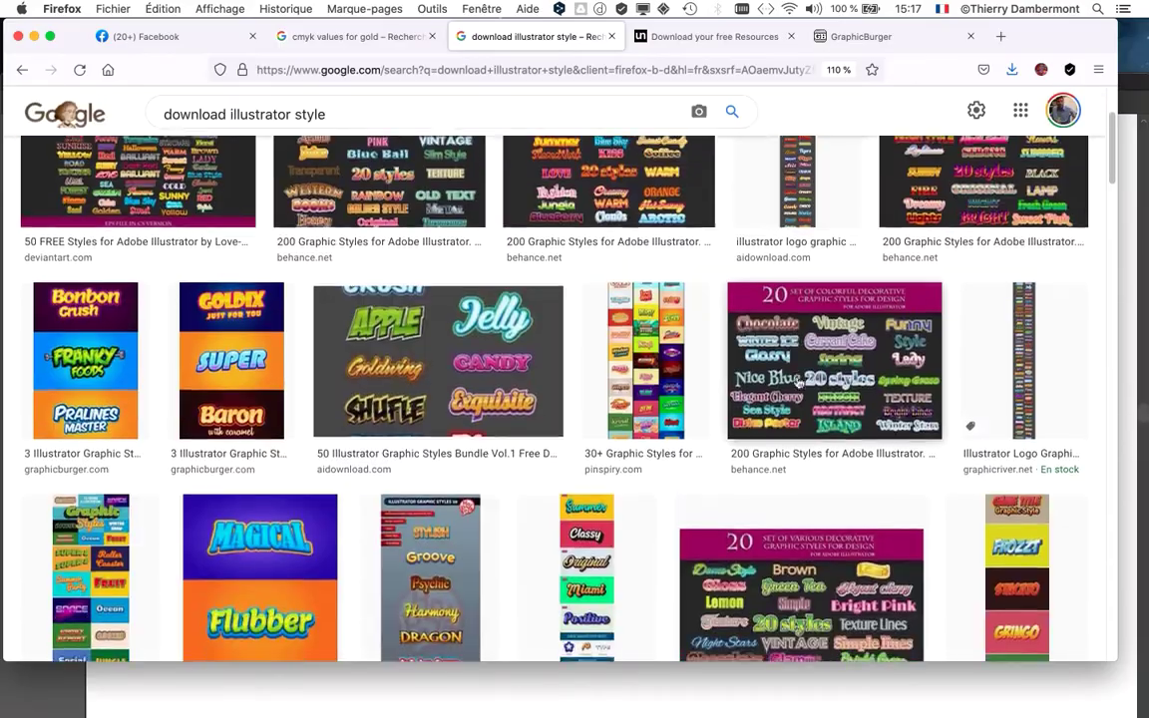
{"action": "scroll", "coordinate": [794, 380], "scroll_direction": "down", "scroll_amount": 8}
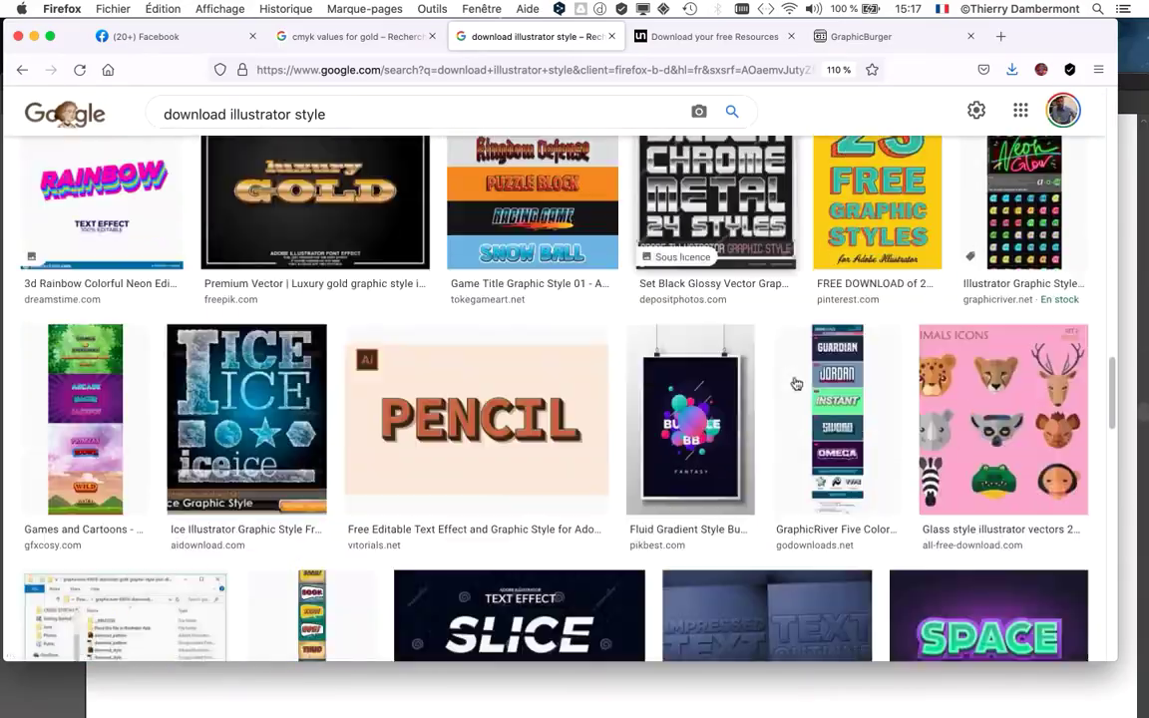
{"action": "scroll", "coordinate": [794, 384], "scroll_direction": "up", "scroll_amount": 10}
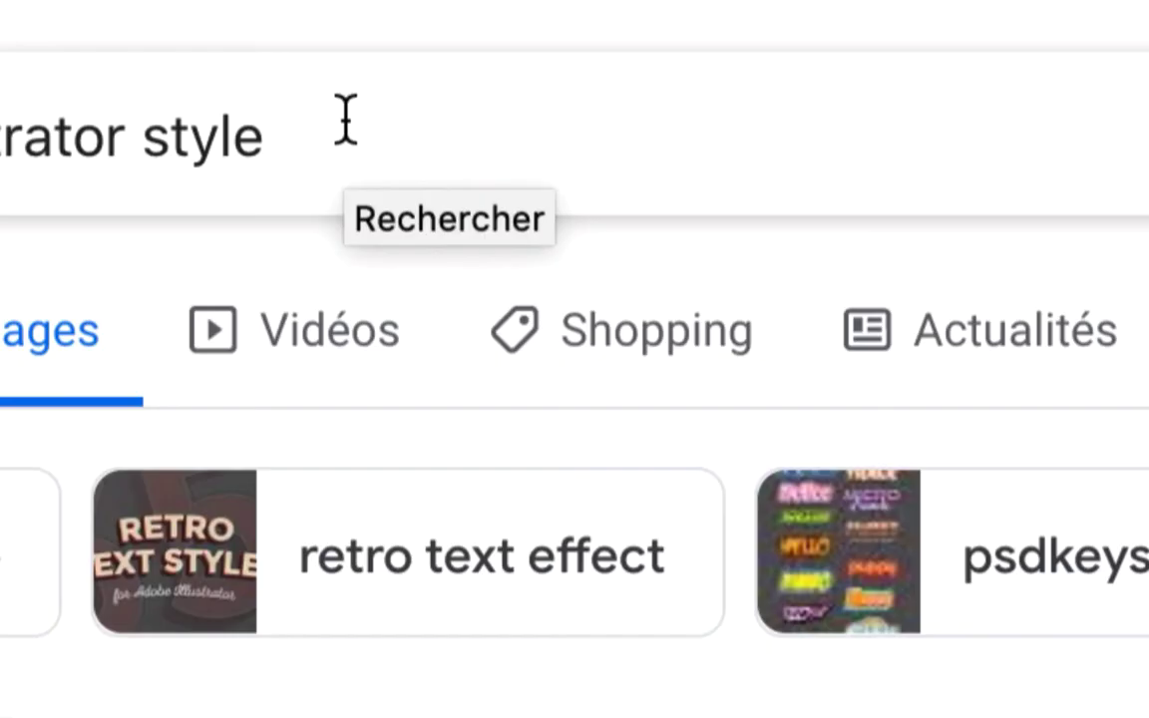
Step: Search images for "download illustrator style vintage" and look through the retro and vintage style previews
{"action": "left_click", "coordinate": [345, 120]}
{"action": "key", "text": "Escape"}
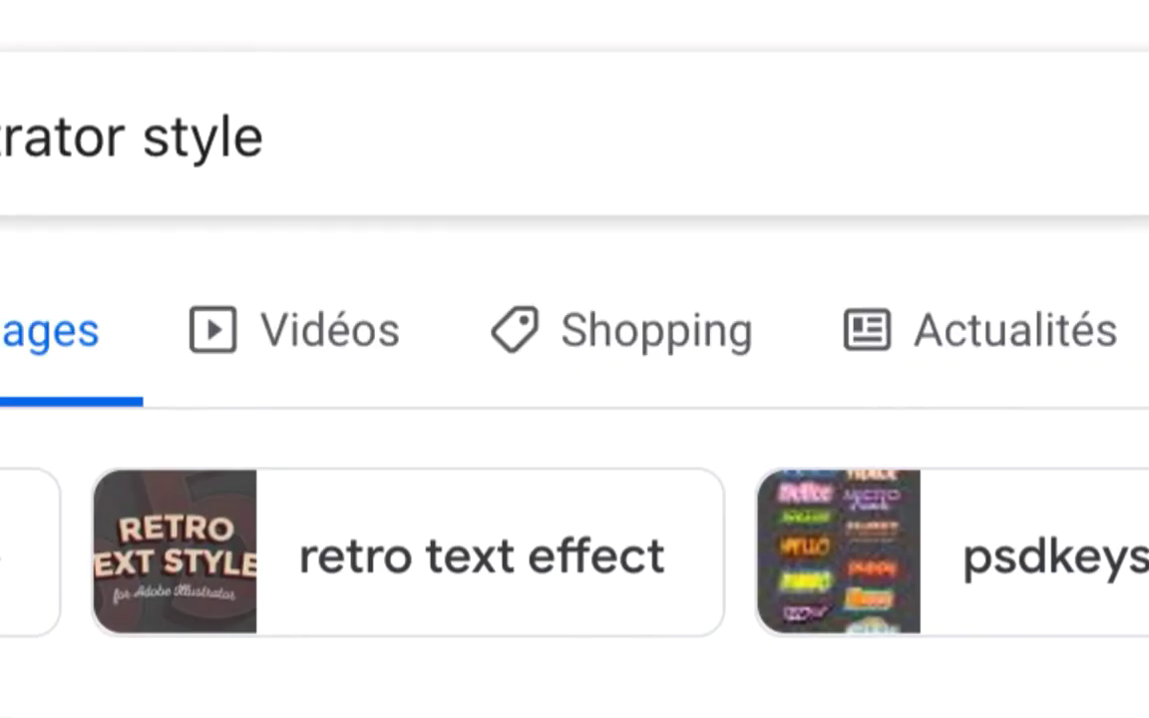
{"action": "key", "text": "Return"}
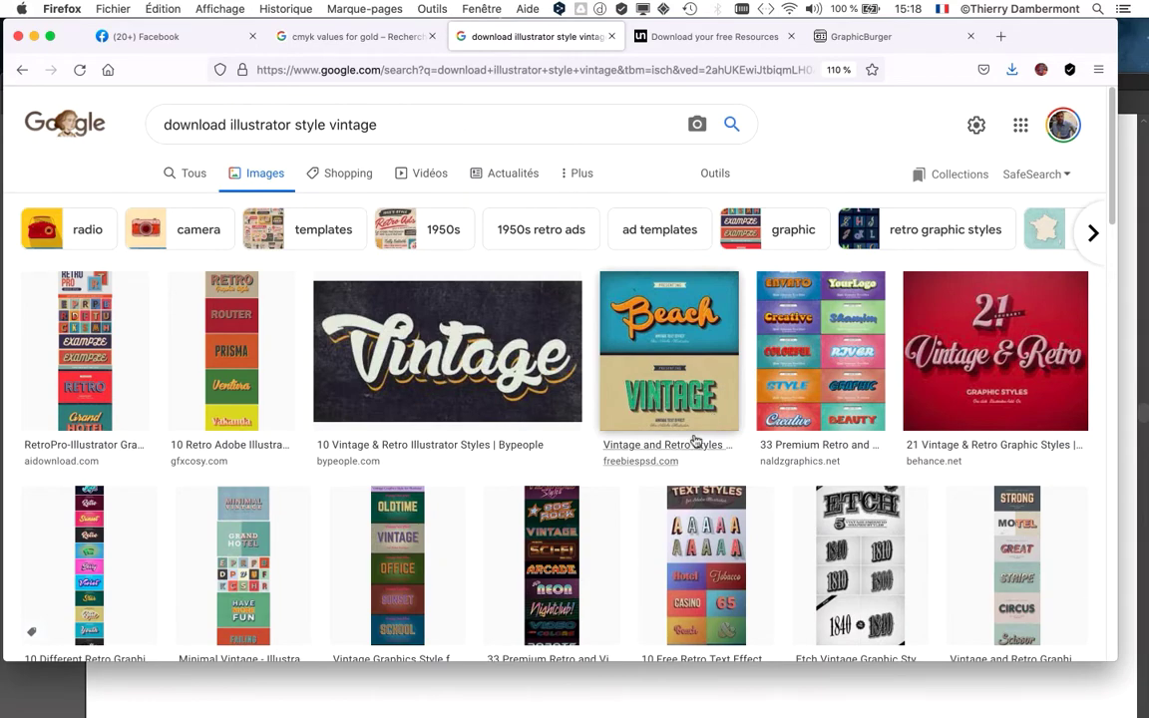
{"action": "scroll", "coordinate": [639, 439], "scroll_direction": "down", "scroll_amount": 10}
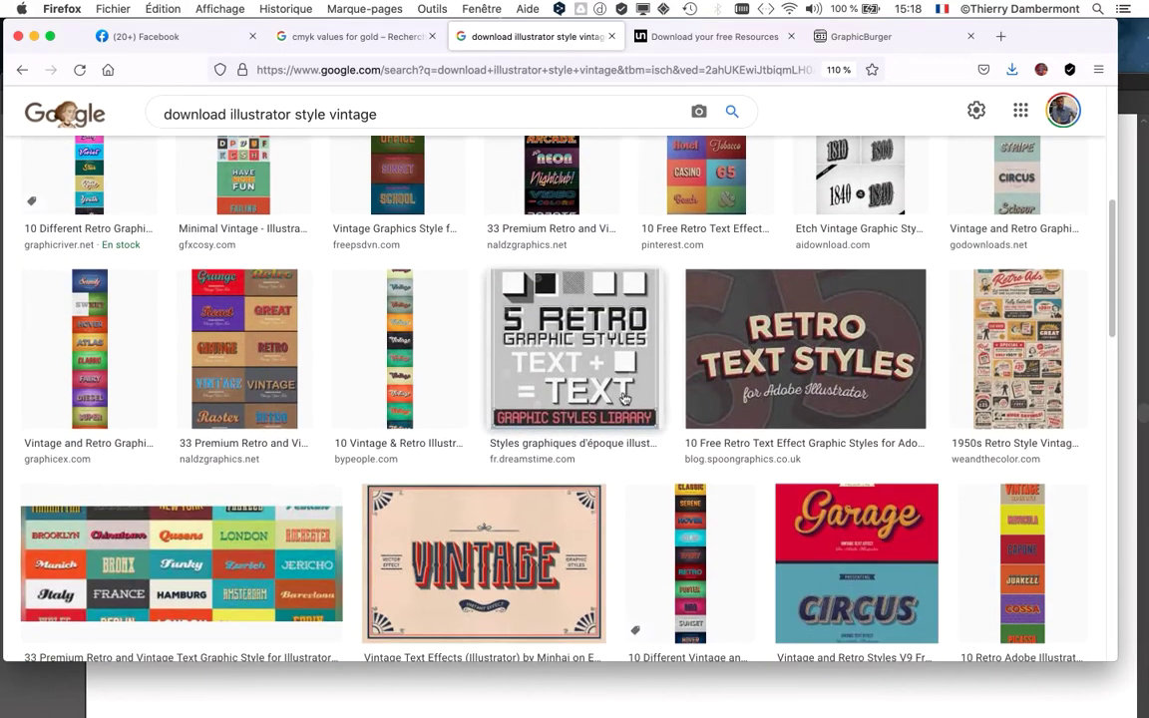
{"action": "scroll", "coordinate": [625, 397], "scroll_direction": "down", "scroll_amount": 3}
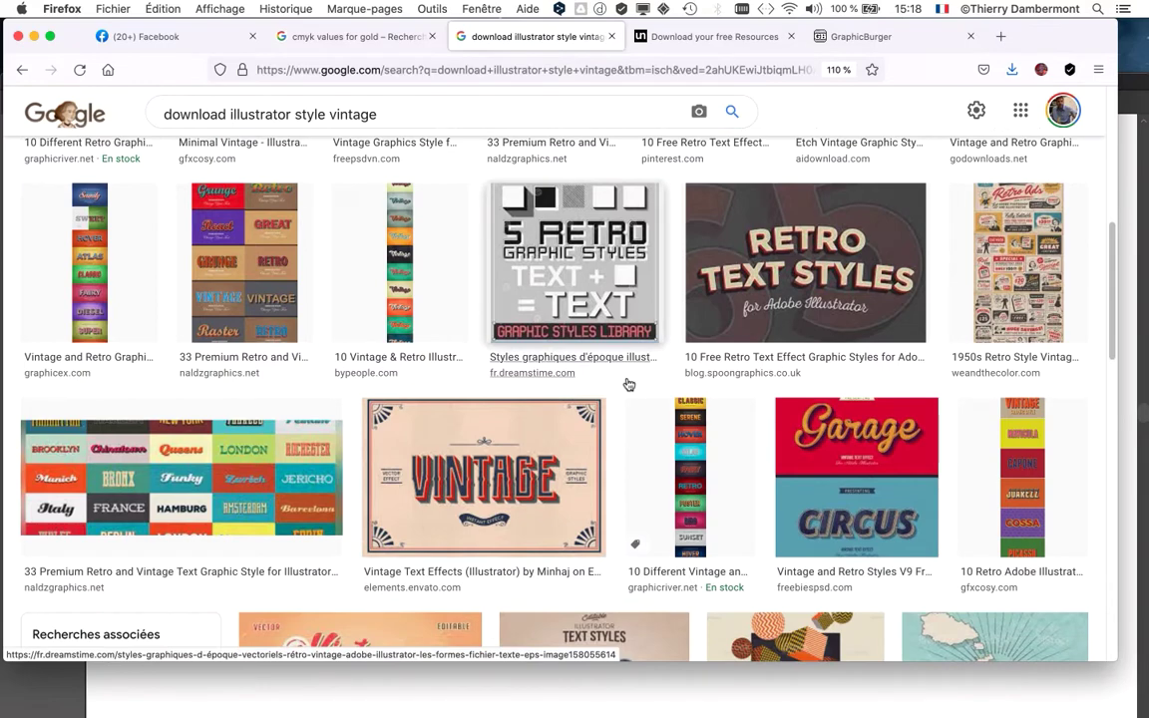
{"action": "scroll", "coordinate": [628, 383], "scroll_direction": "down", "scroll_amount": 8}
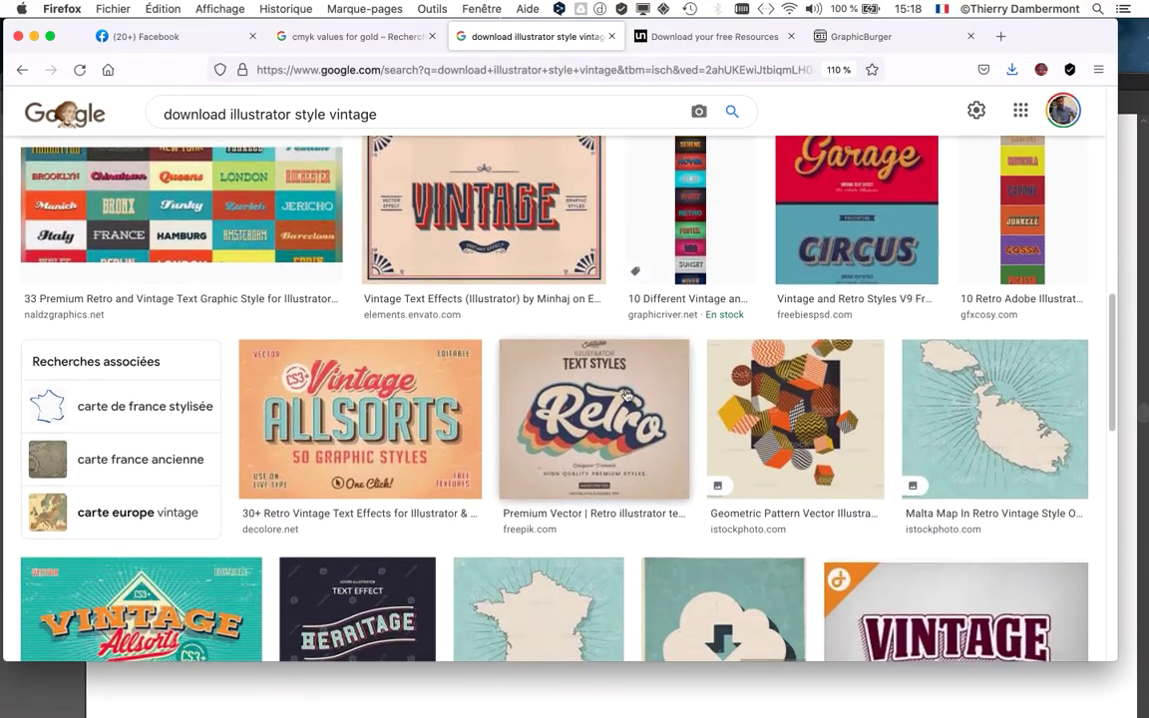
{"action": "scroll", "coordinate": [658, 429], "scroll_direction": "down", "scroll_amount": 2}
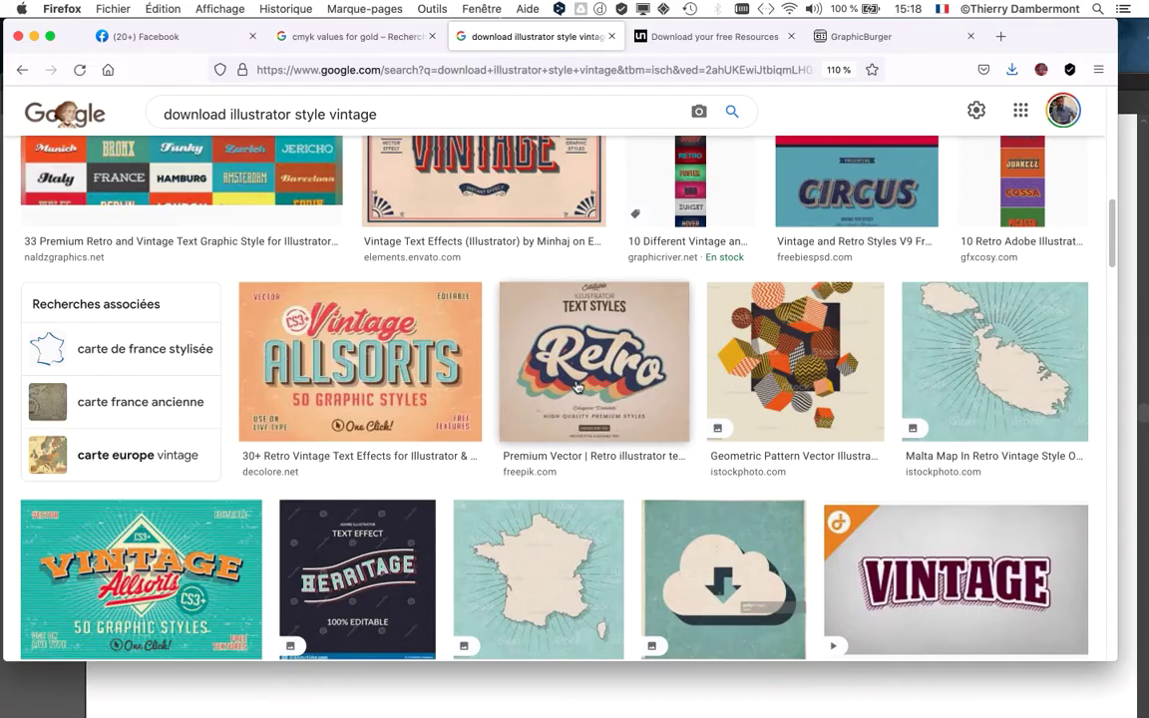
{"action": "scroll", "coordinate": [965, 371], "scroll_direction": "down", "scroll_amount": 3}
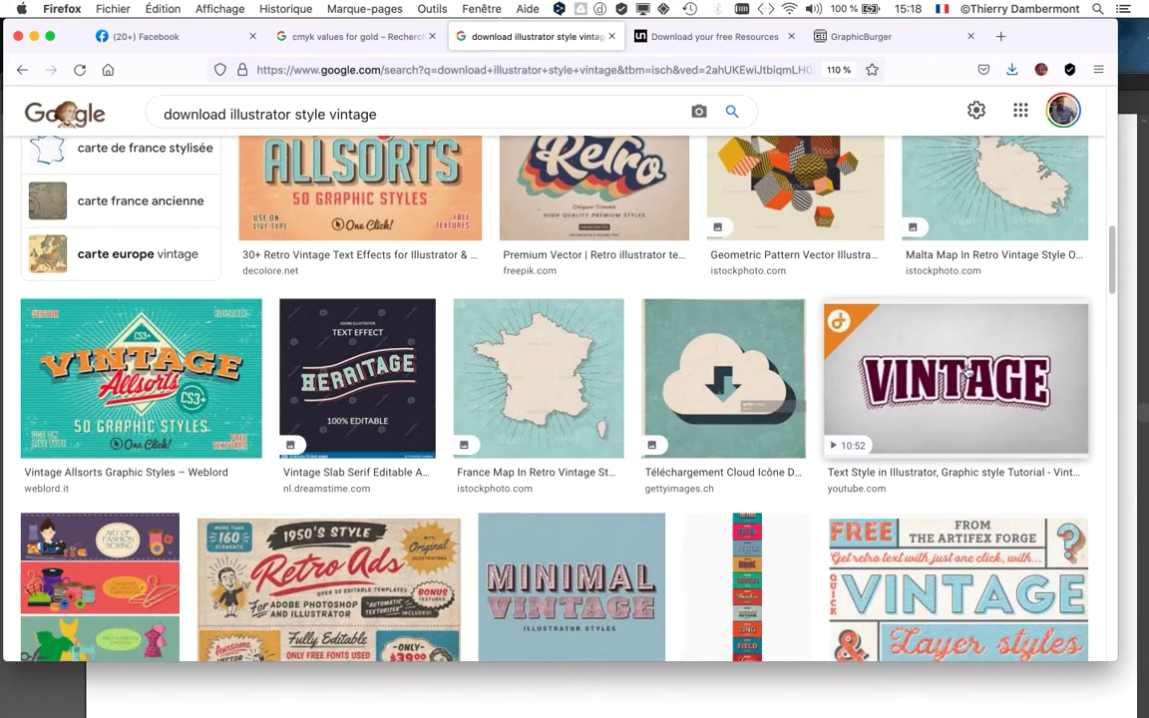
{"action": "scroll", "coordinate": [405, 112], "scroll_direction": "down", "scroll_amount": 10}
Step: Remove "vintage" from the image search, rerun it as "download illustrator style", and look through the general style previews
{"action": "double_click", "coordinate": [404, 114]}
{"action": "key", "text": "BackSpace"}
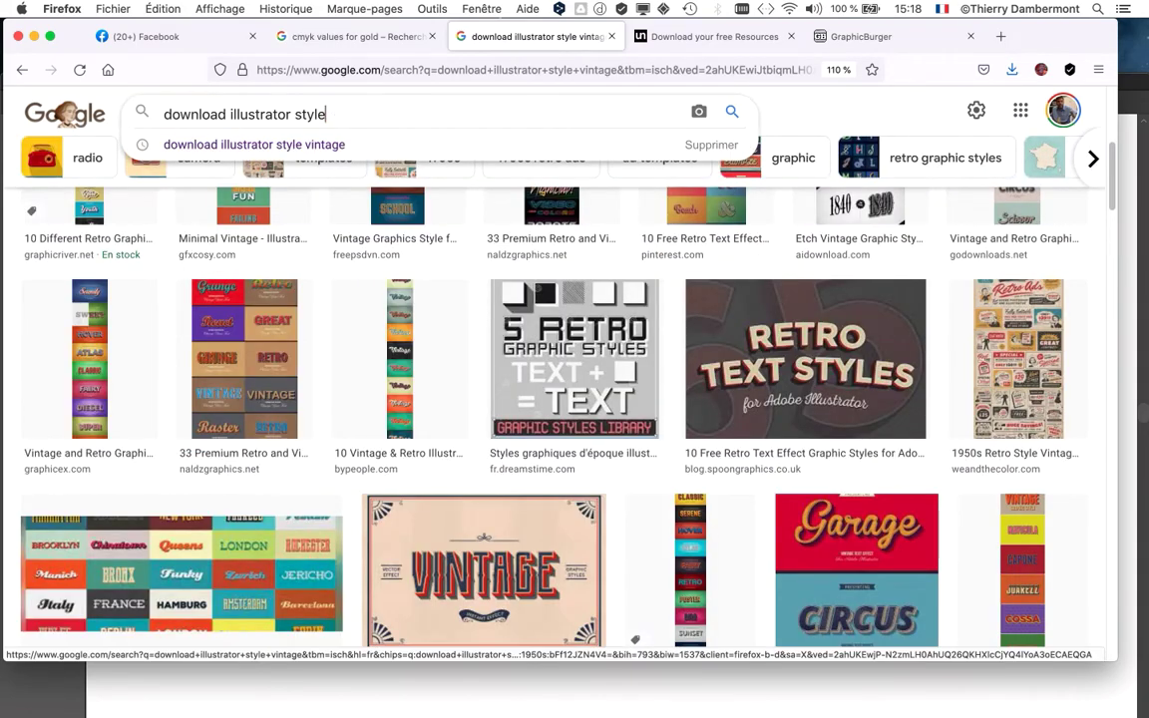
{"action": "key", "text": "Return"}
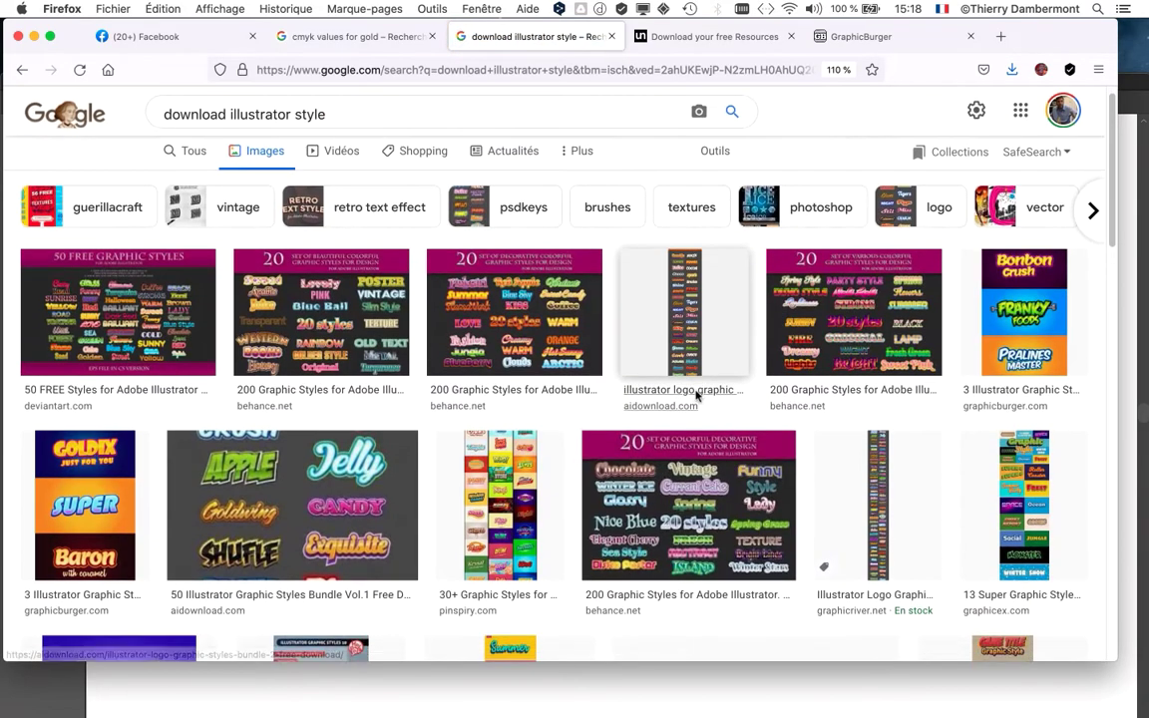
{"action": "scroll", "coordinate": [698, 395], "scroll_direction": "down", "scroll_amount": 5}
{"action": "scroll", "coordinate": [687, 392], "scroll_direction": "down", "scroll_amount": 10}
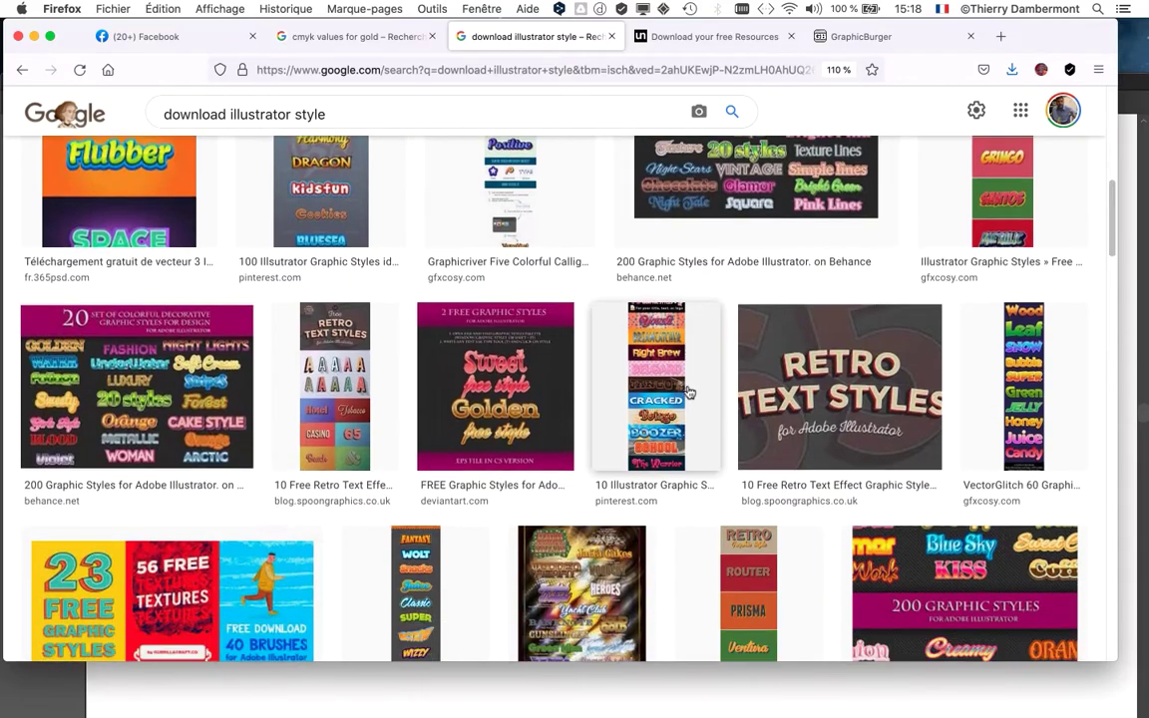
{"action": "scroll", "coordinate": [688, 394], "scroll_direction": "down", "scroll_amount": 15}
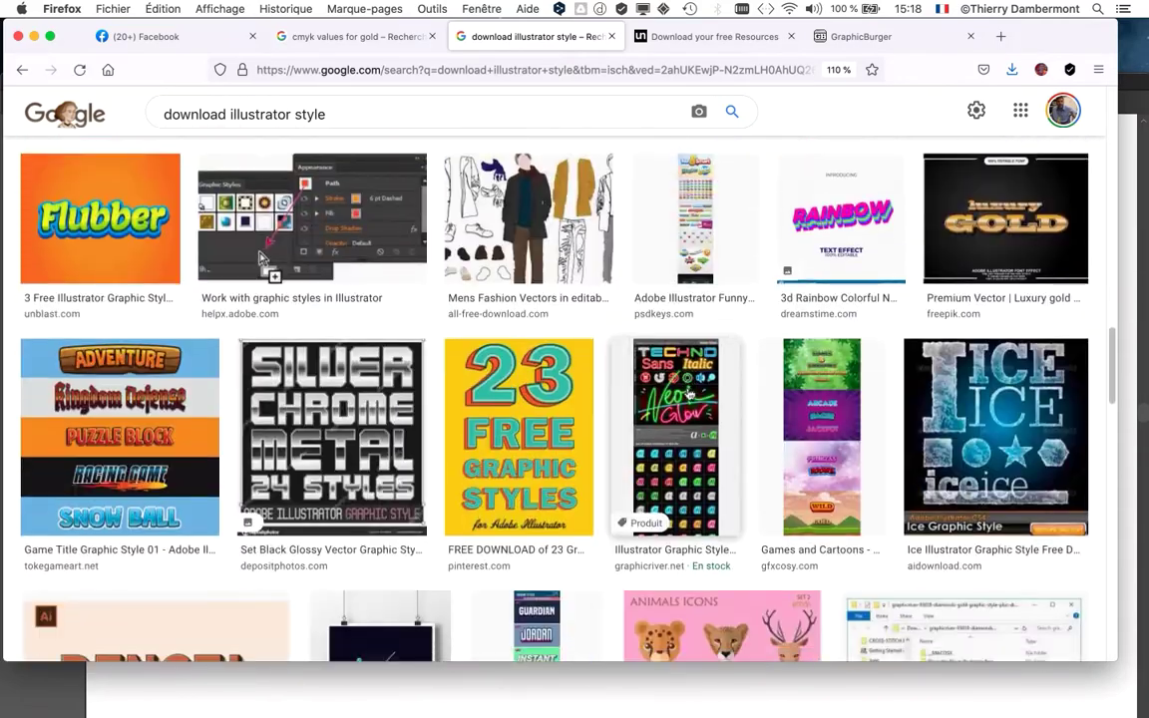
{"action": "scroll", "coordinate": [688, 394], "scroll_direction": "down", "scroll_amount": 8}
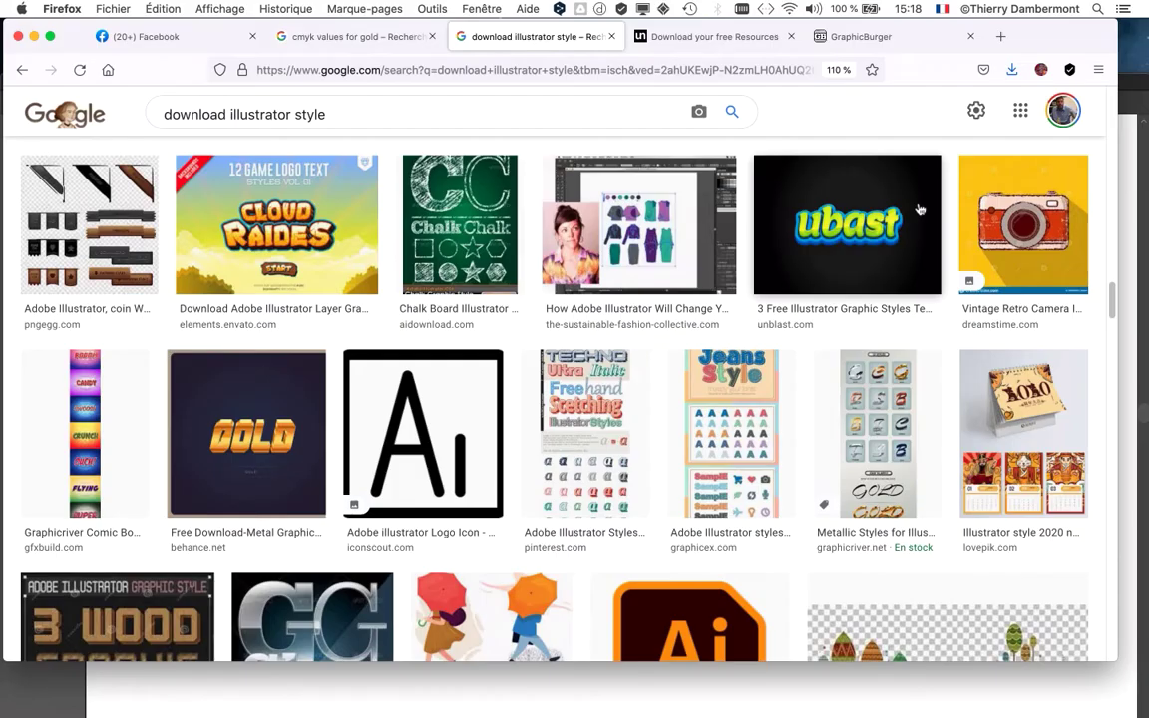
Step: View the Unblast download page and GraphicBurger's page for 3-illustrator-graphic-styles-vol-3, and minimize the browser window
{"action": "left_click", "coordinate": [725, 40]}
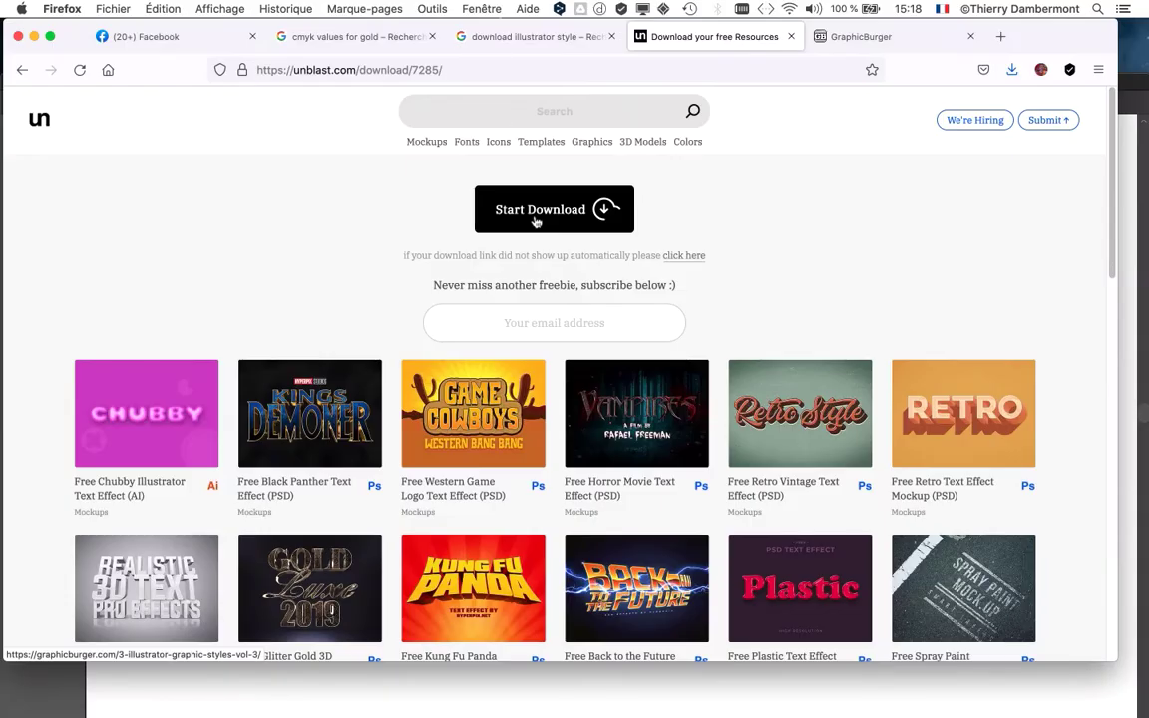
{"action": "left_click", "coordinate": [538, 234]}
{"action": "left_click", "coordinate": [883, 40]}
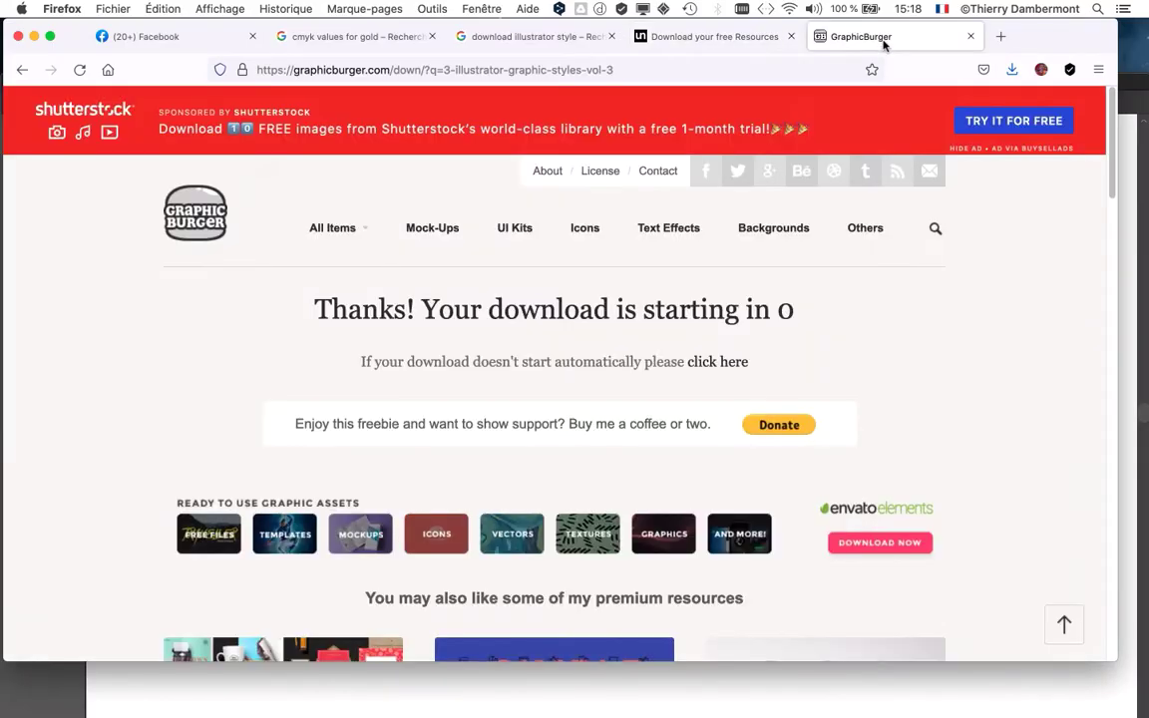
{"action": "left_click", "coordinate": [35, 36]}
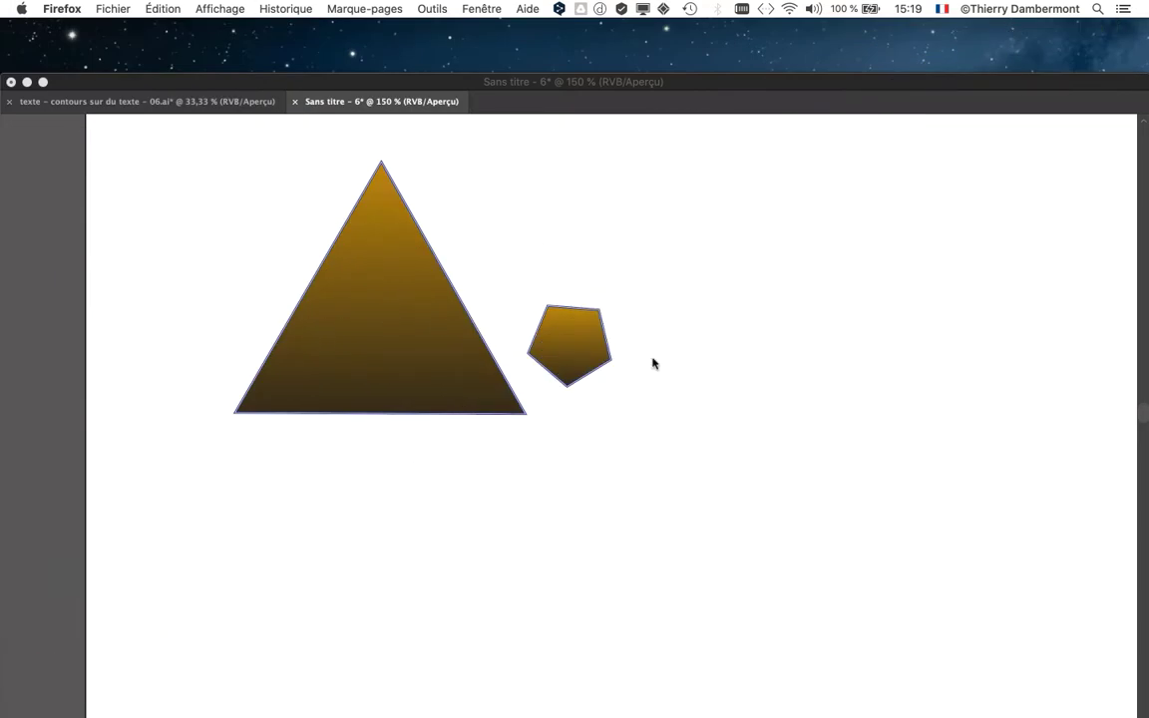
Step: Switch to Finder, open the folder "Illustrator FAD nov 2021 (local)" in a new window and select 3-Illustrator-Graphic-Styles-Vol3.zip
{"action": "key", "text": "super+Tab"}
{"action": "key", "text": "super+Tab"}
{"action": "left_click", "coordinate": [109, 9]}
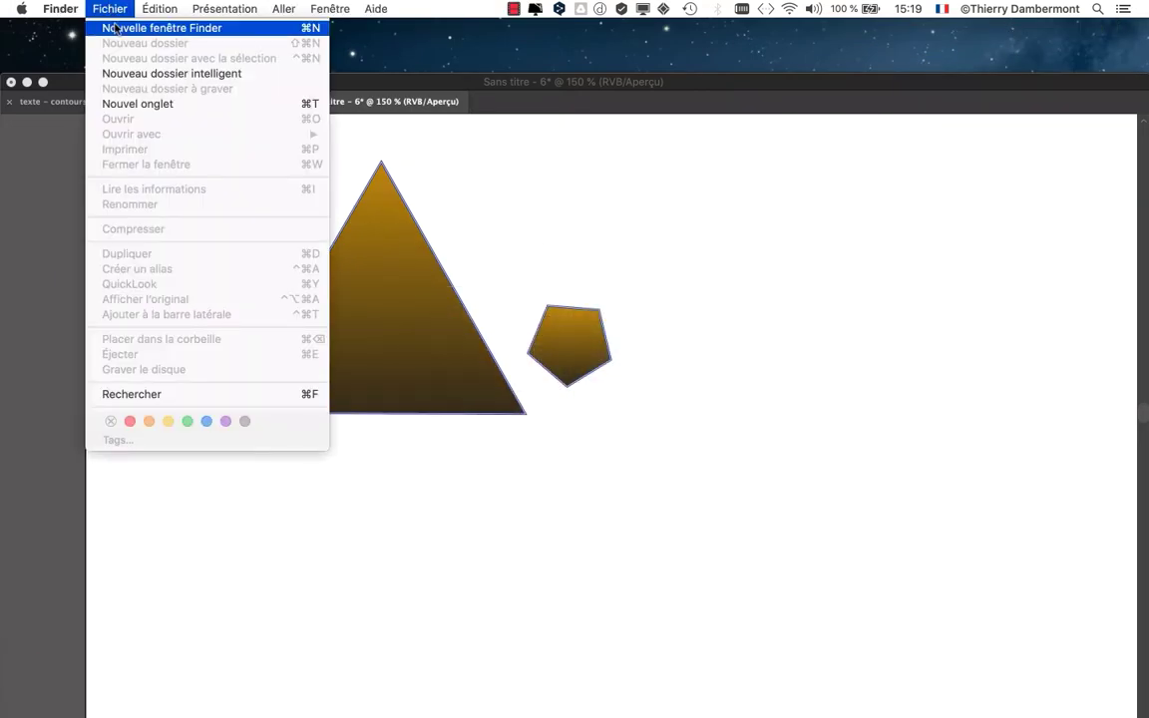
{"action": "left_click", "coordinate": [114, 29]}
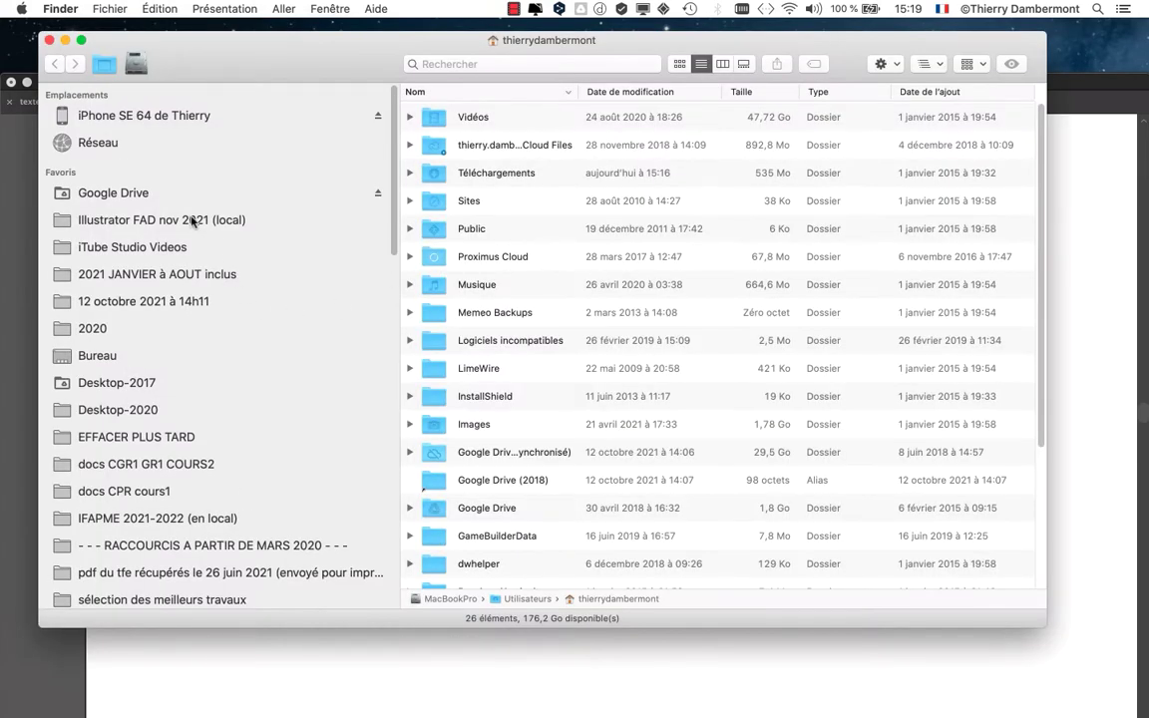
{"action": "left_click", "coordinate": [194, 222]}
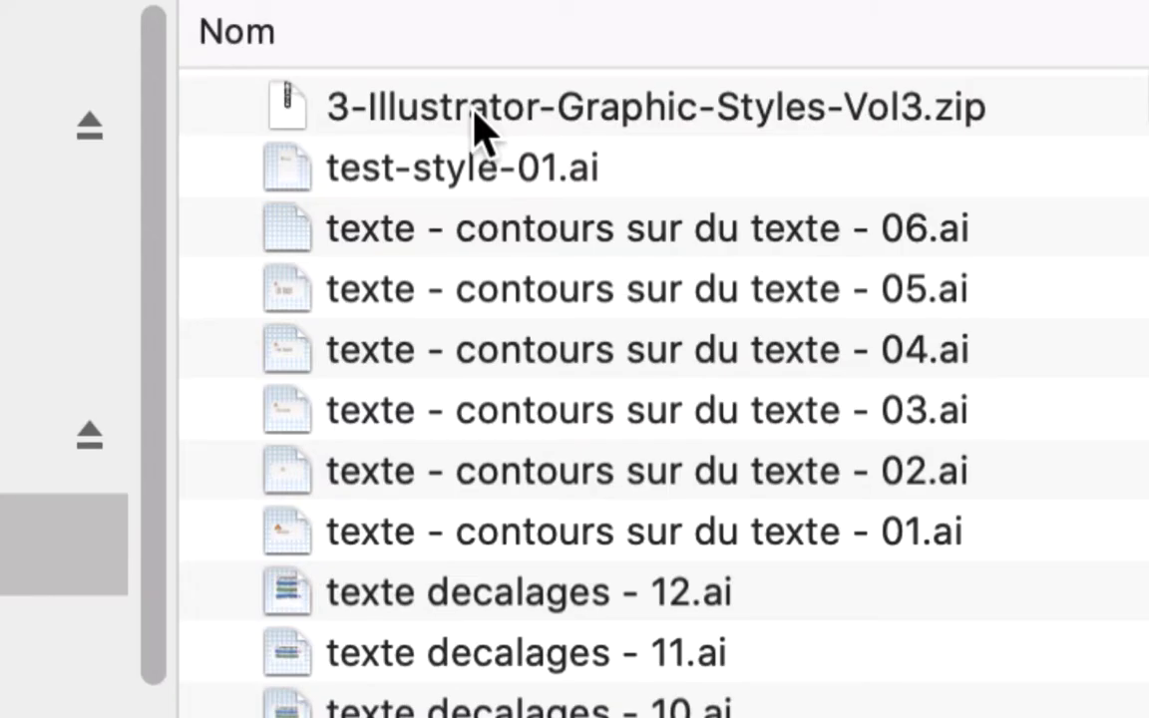
{"action": "left_click", "coordinate": [475, 112]}
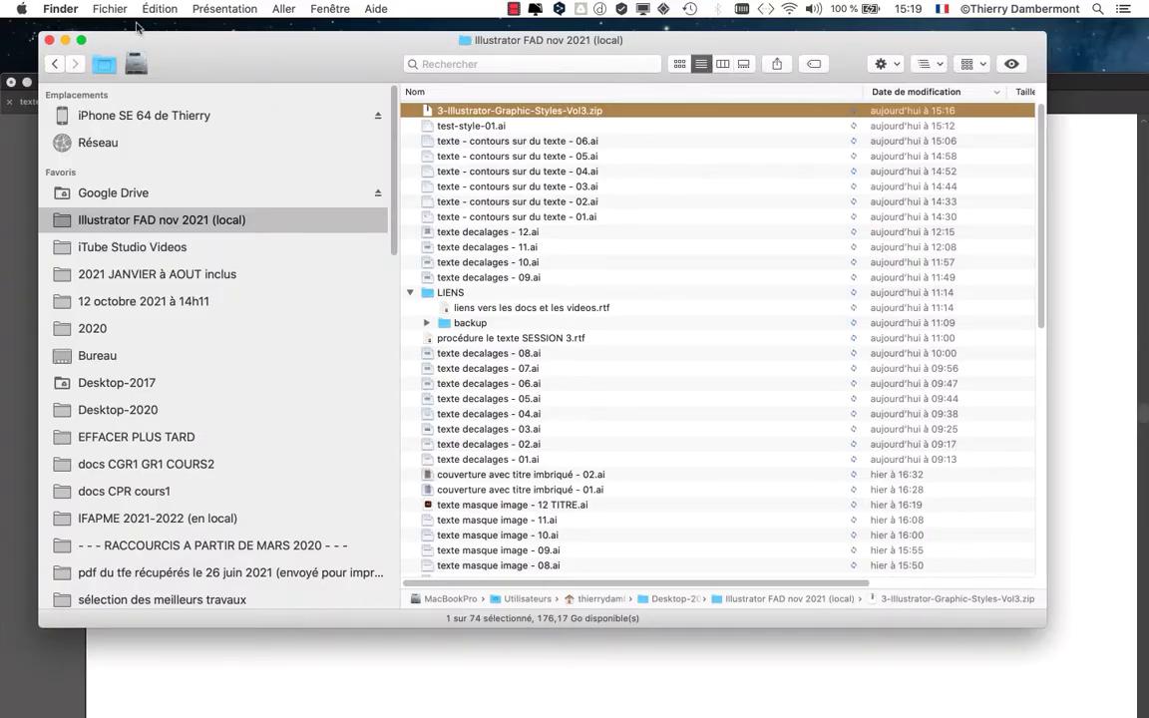
{"action": "left_click", "coordinate": [105, 9]}
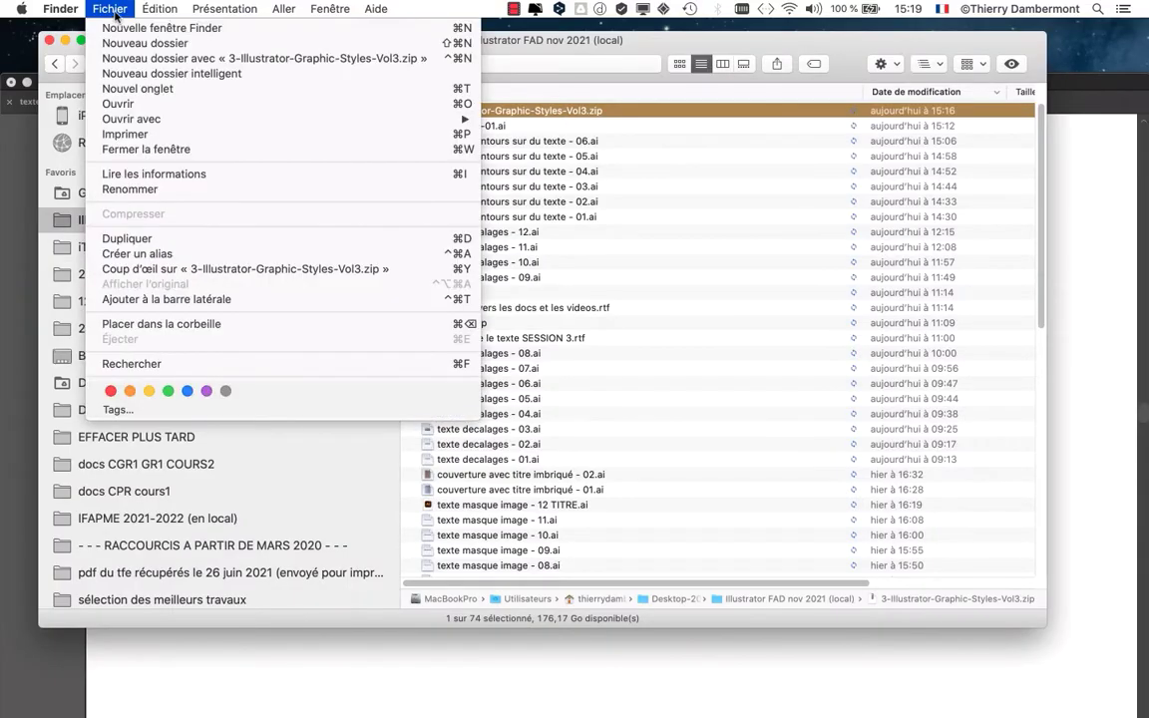
{"action": "left_click", "coordinate": [127, 35]}
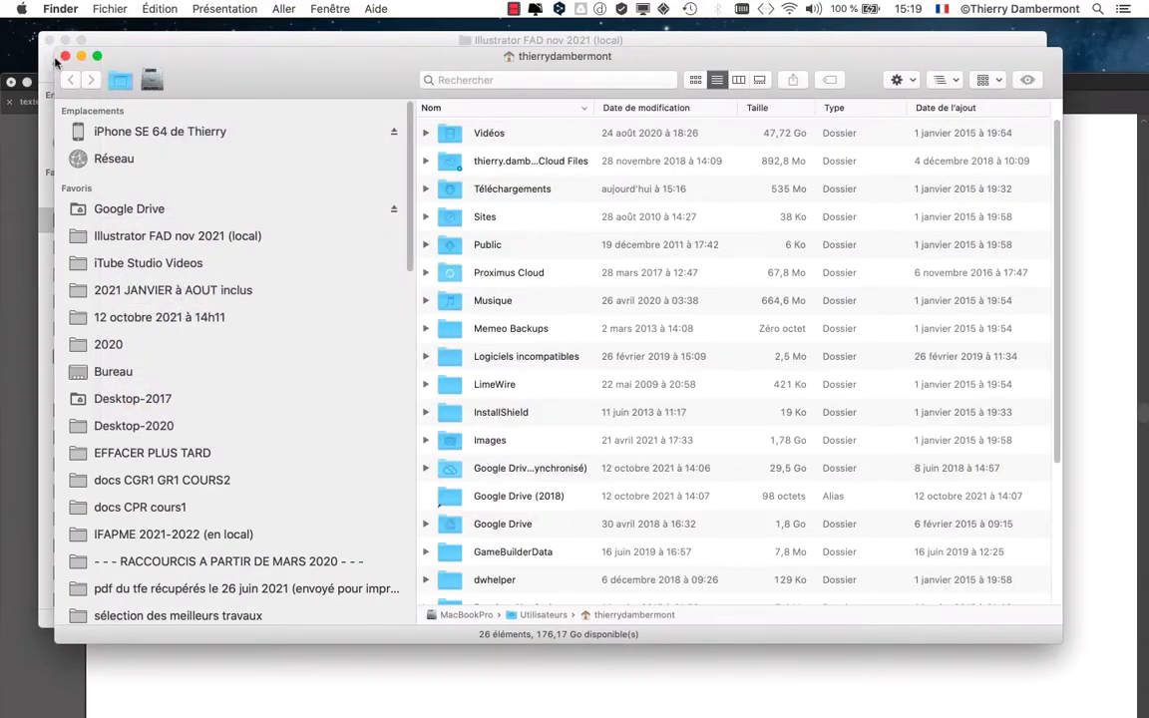
{"action": "left_click", "coordinate": [83, 53]}
Step: Create a new folder named "le téléchargement" in the "Illustrator FAD nov 2021 (local)" folder
{"action": "left_click", "coordinate": [108, 9]}
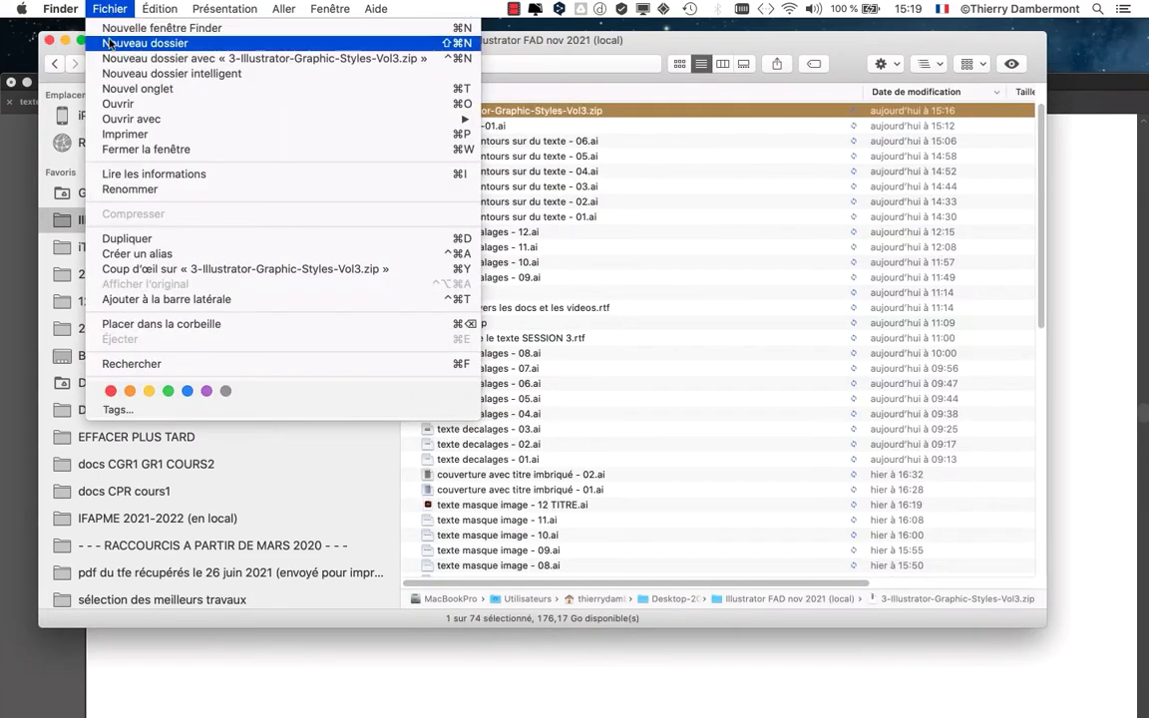
{"action": "left_click", "coordinate": [99, 42]}
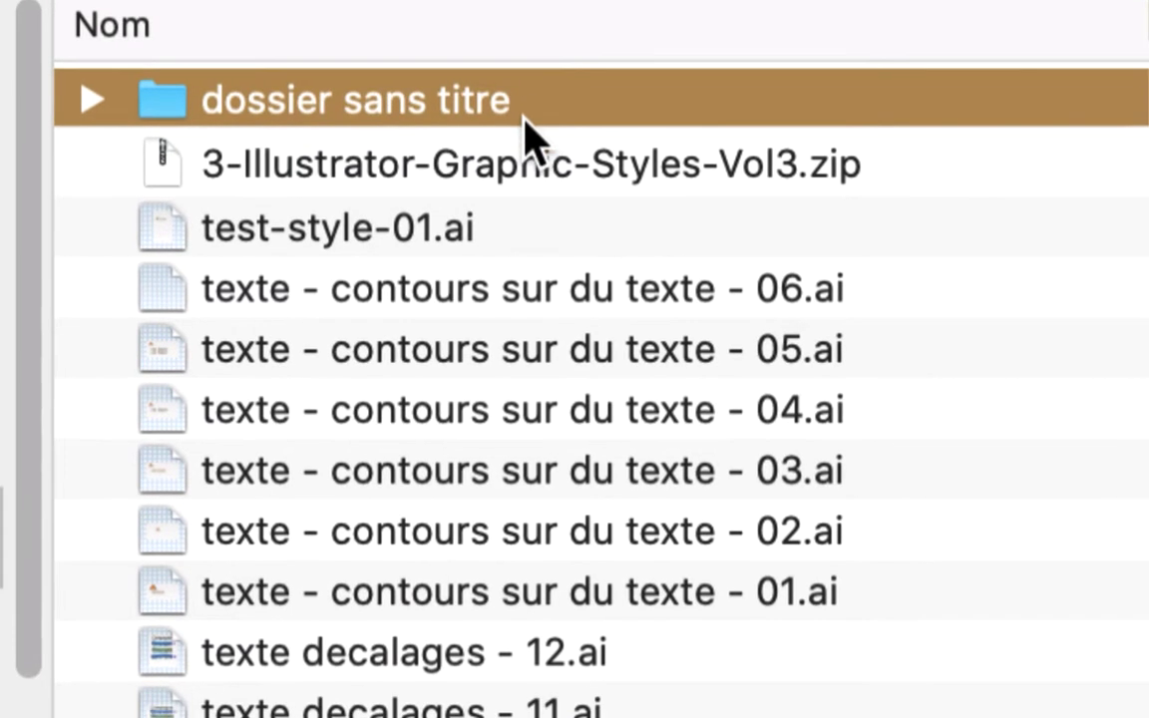
{"action": "left_click", "coordinate": [455, 120]}
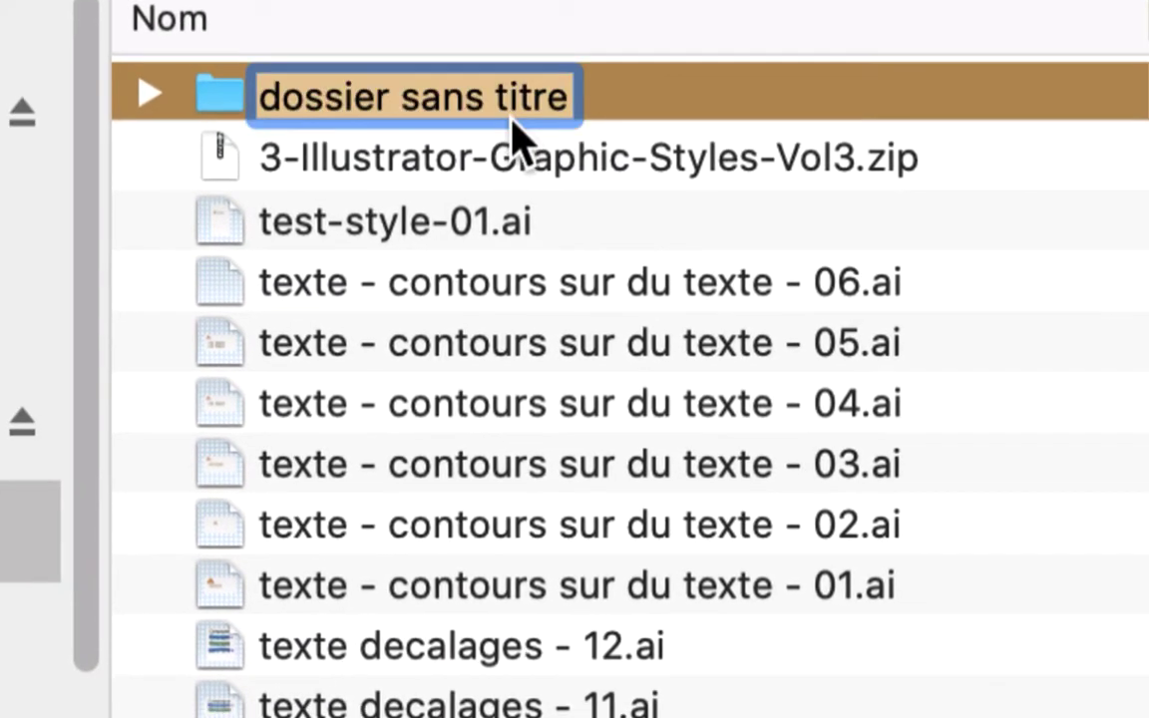
{"action": "type", "text": "le "}
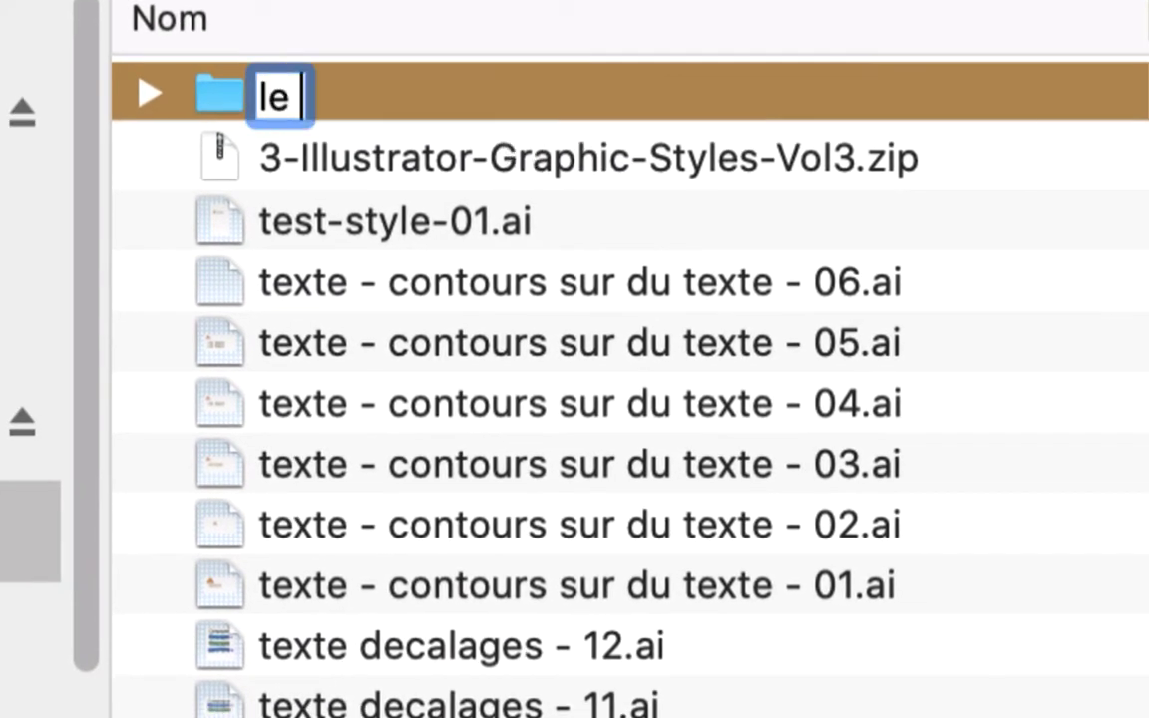
{"action": "type", "text": "téléchargeme"}
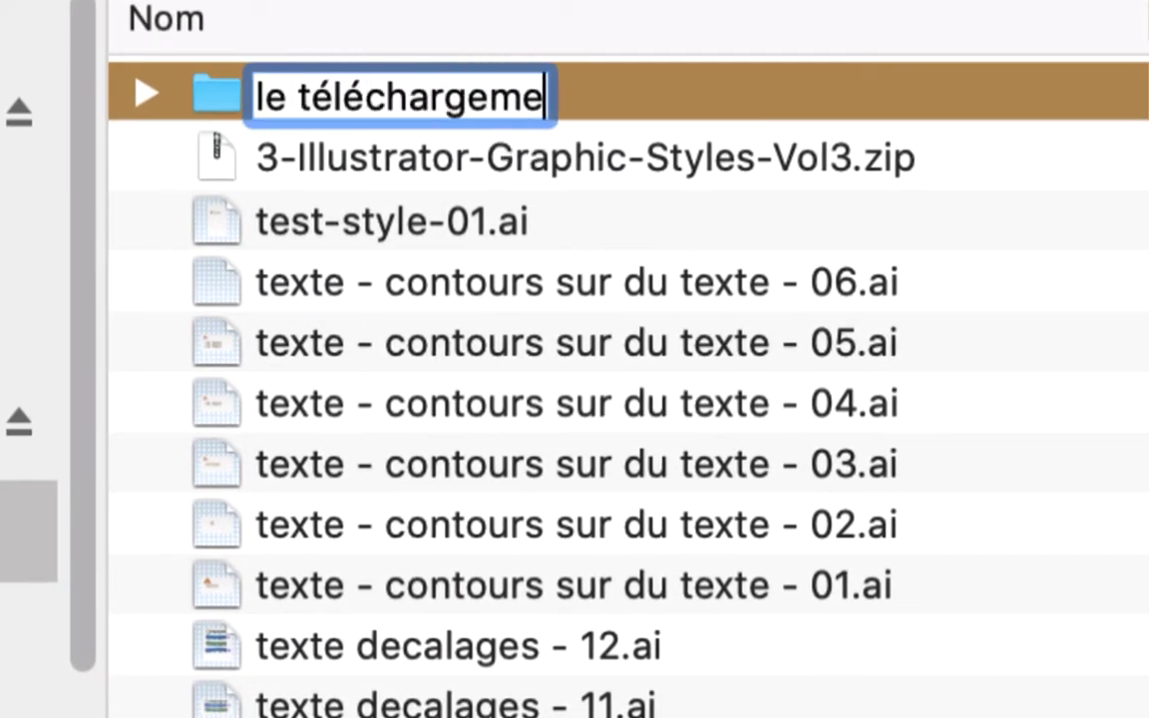
{"action": "type", "text": "nt"}
{"action": "key", "text": "Return"}
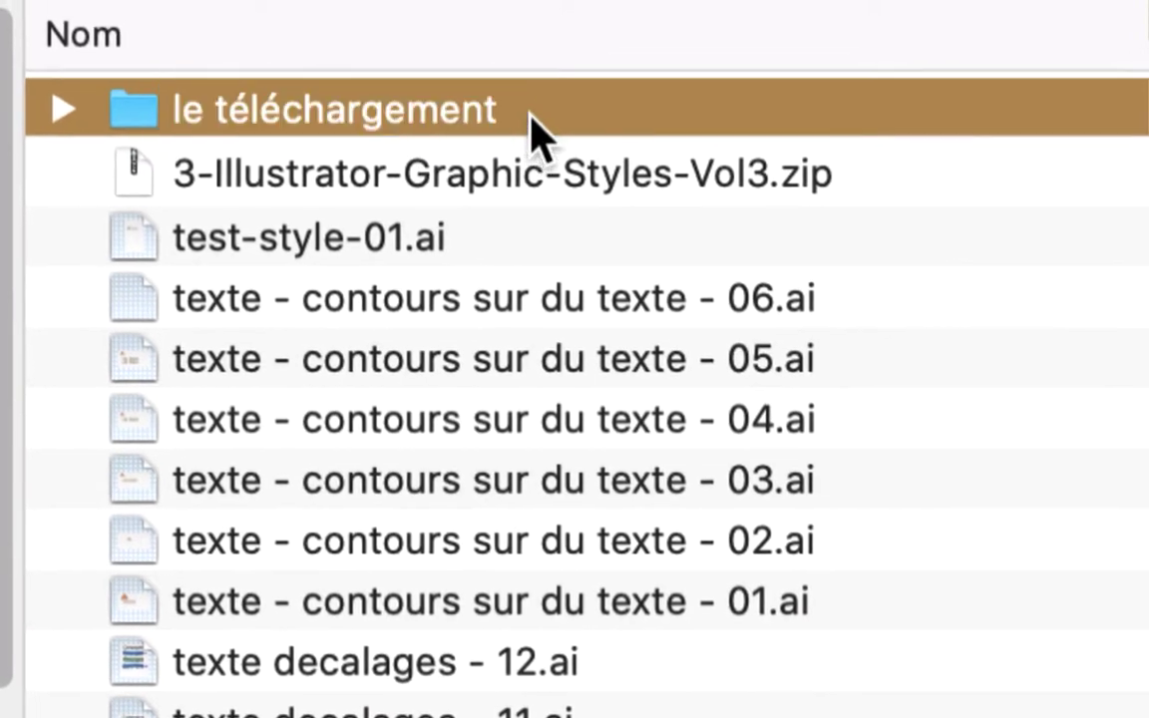
Step: Move 3-Illustrator-Graphic-Styles-Vol3.zip into the "le téléchargement" folder and expand that folder to show the archive
{"action": "left_click", "coordinate": [329, 163]}
{"action": "left_click_drag", "start_coordinate": [475, 148], "coordinate": [454, 76]}
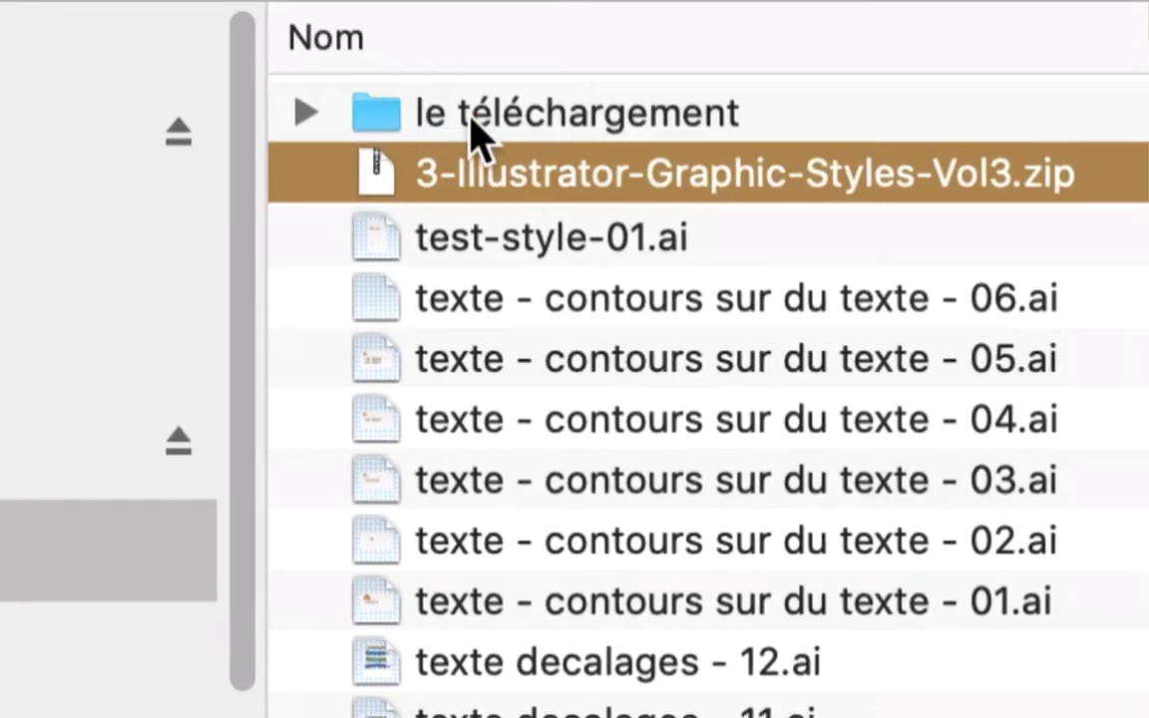
{"action": "left_click", "coordinate": [291, 68]}
{"action": "left_click", "coordinate": [567, 156]}
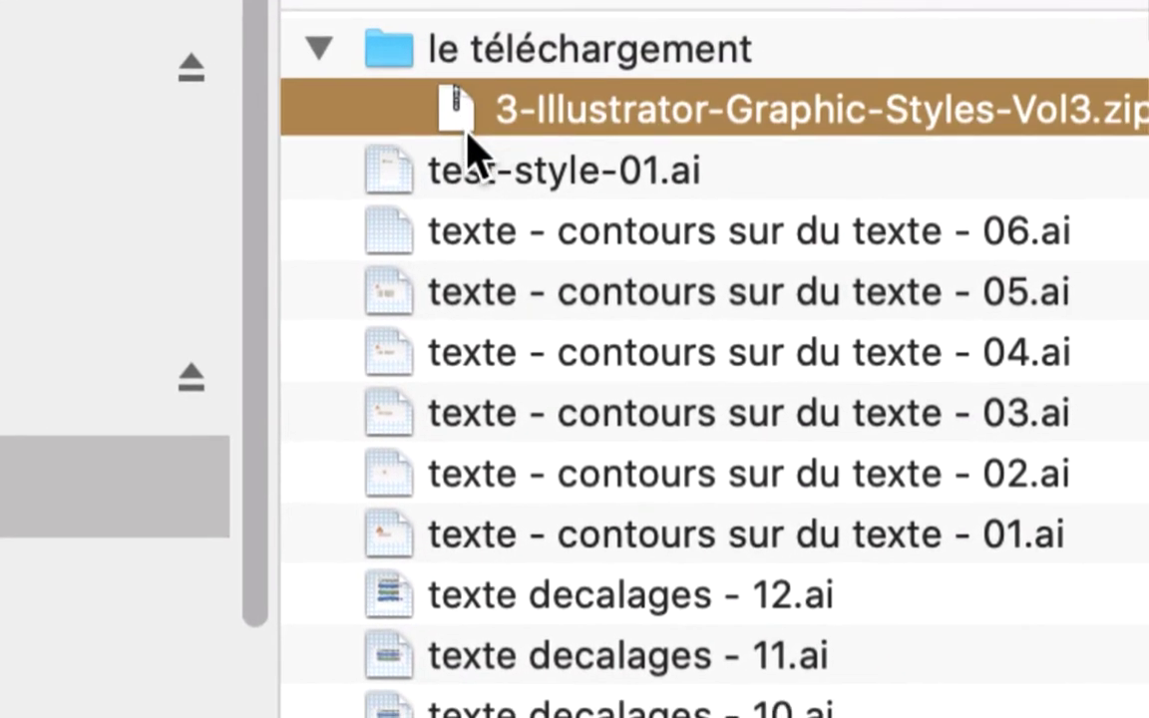
Step: Extract 3-Illustrator-Graphic-Styles-Vol3.zip and expand the extracted folder "3 Illustrator Graphic Styles Vol3"
{"action": "double_click", "coordinate": [468, 140]}
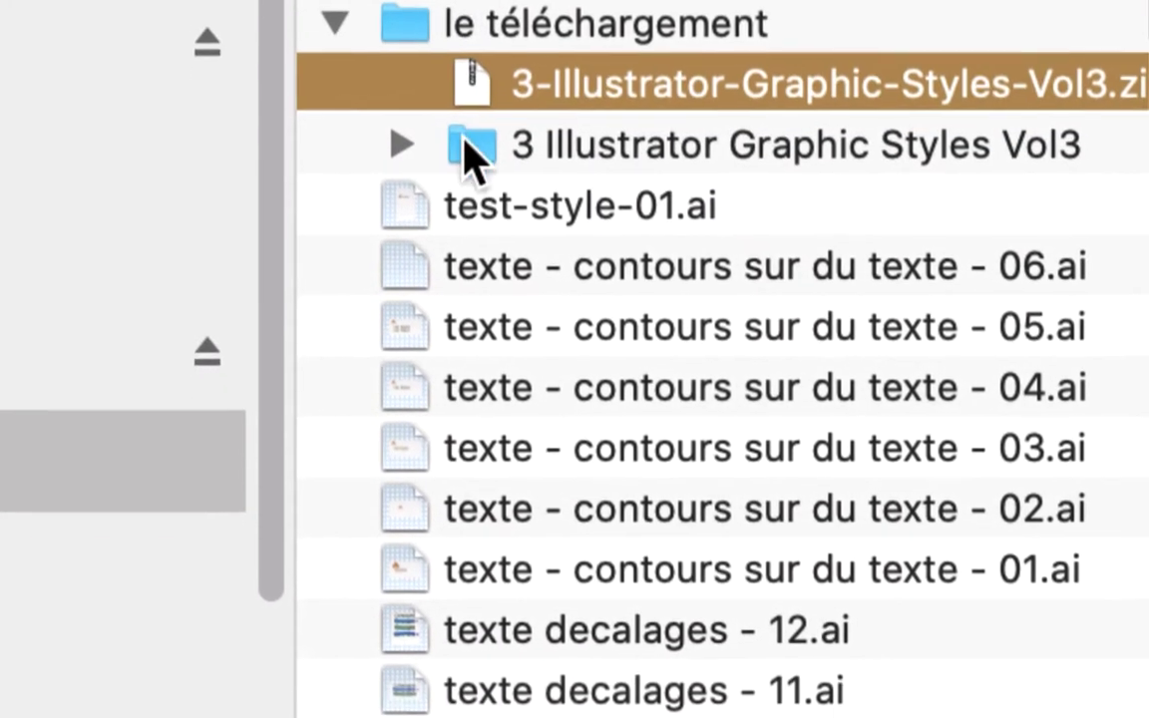
{"action": "left_click", "coordinate": [469, 183]}
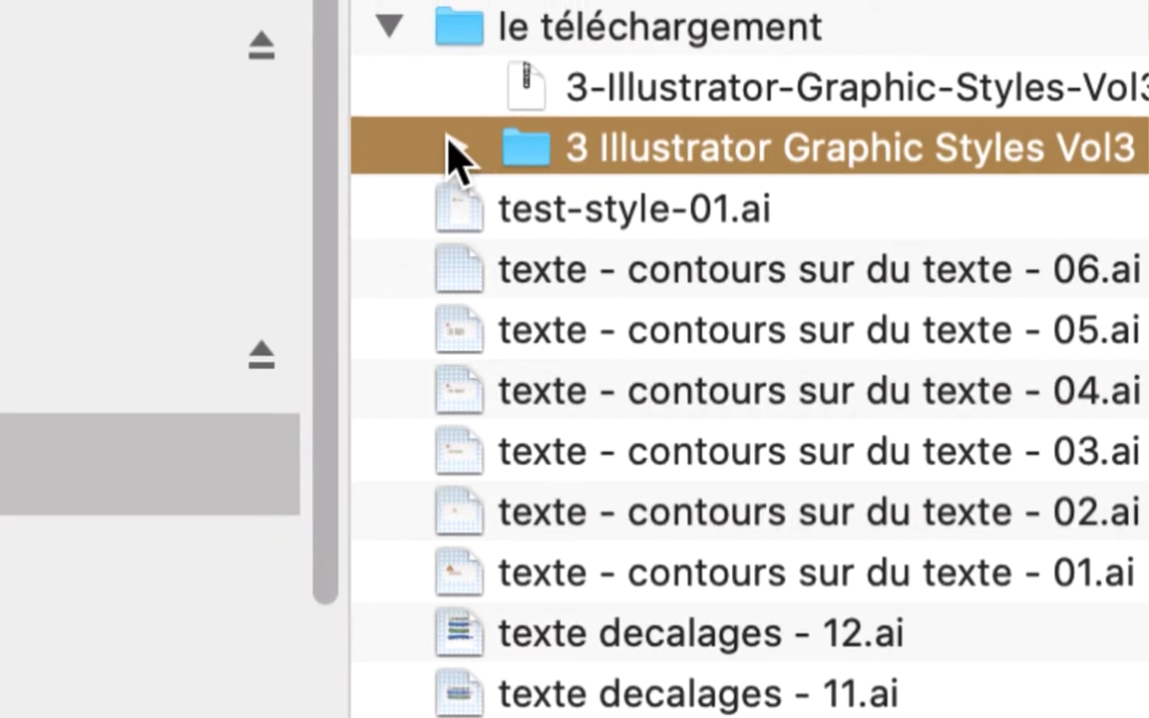
{"action": "left_click", "coordinate": [394, 139]}
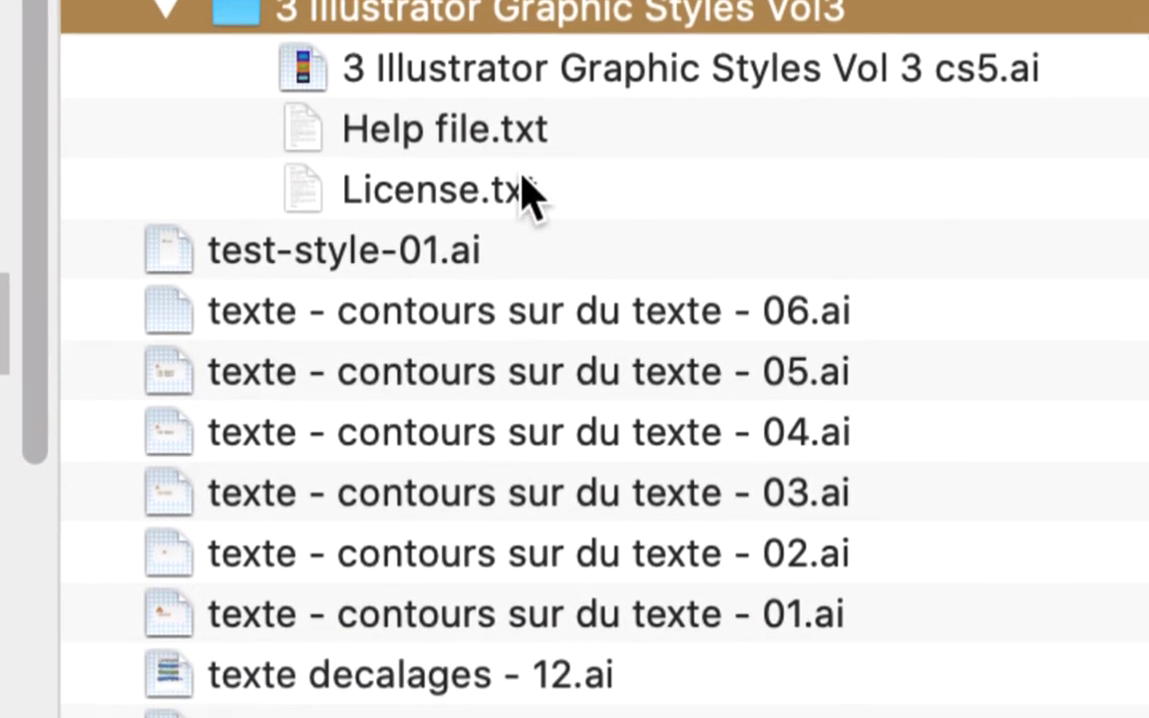
Step: Open License.txt, read the royalty-free use, rights and credit passages, and close the file
{"action": "double_click", "coordinate": [525, 191]}
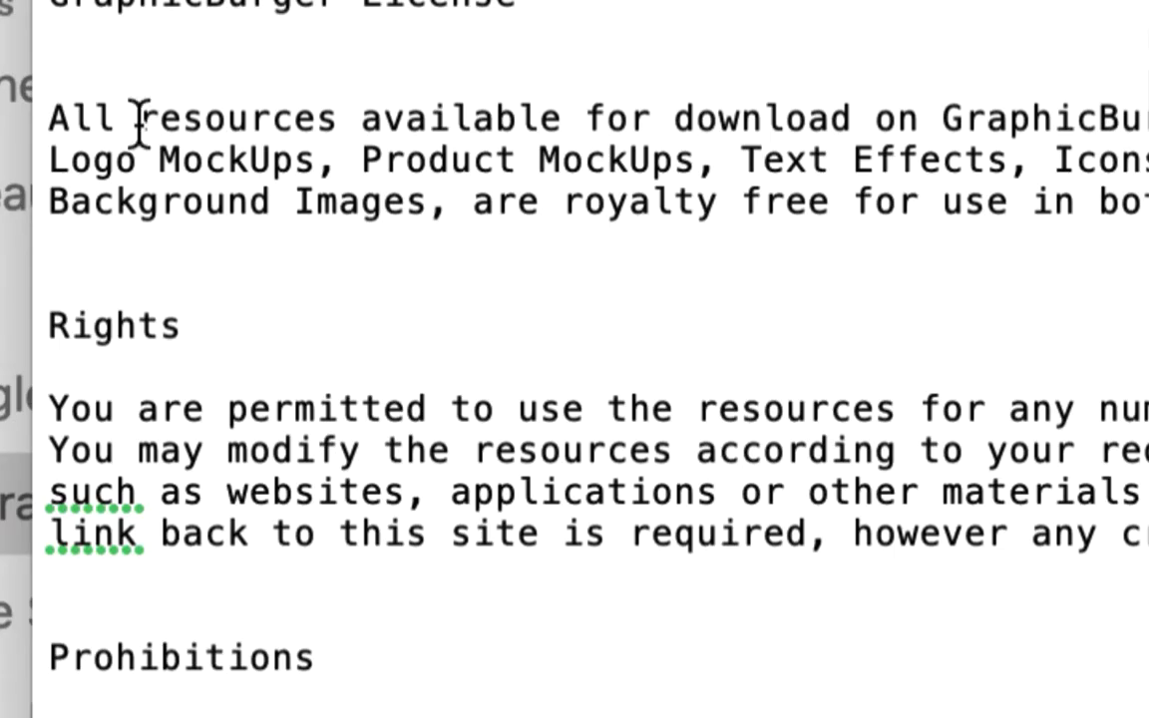
{"action": "left_click_drag", "start_coordinate": [674, 117], "coordinate": [460, 120]}
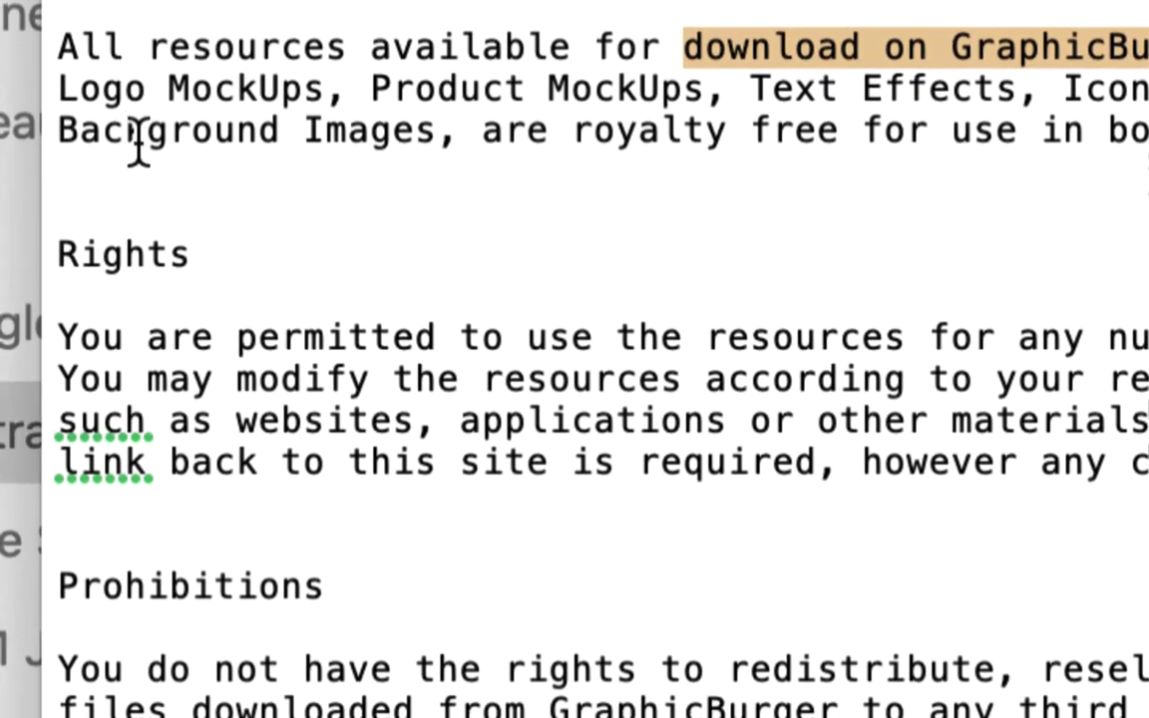
{"action": "left_click_drag", "start_coordinate": [438, 130], "coordinate": [999, 129]}
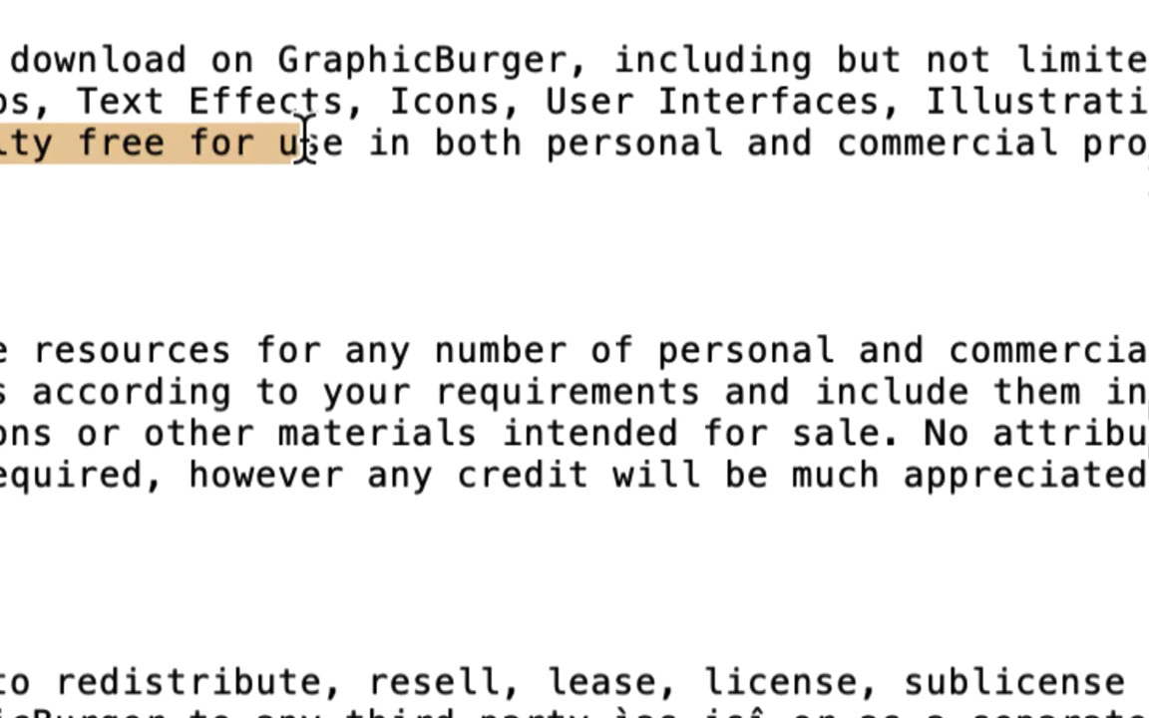
{"action": "left_click_drag", "start_coordinate": [304, 142], "coordinate": [590, 143]}
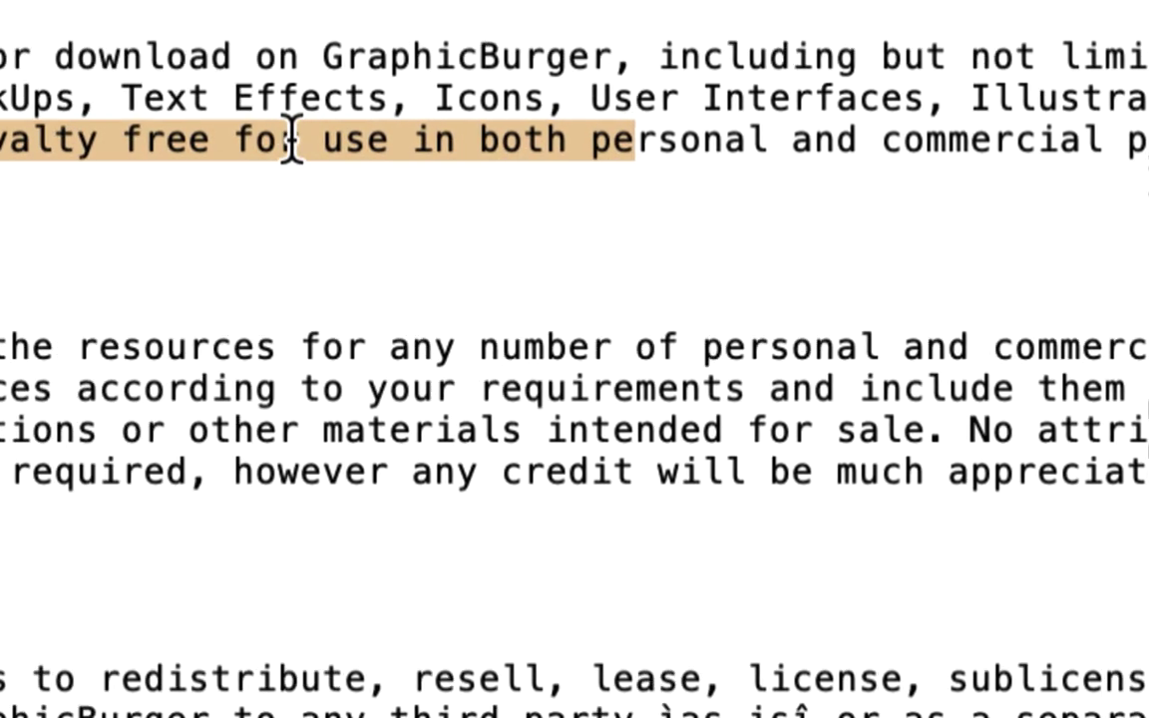
{"action": "left_click_drag", "start_coordinate": [240, 143], "coordinate": [987, 142]}
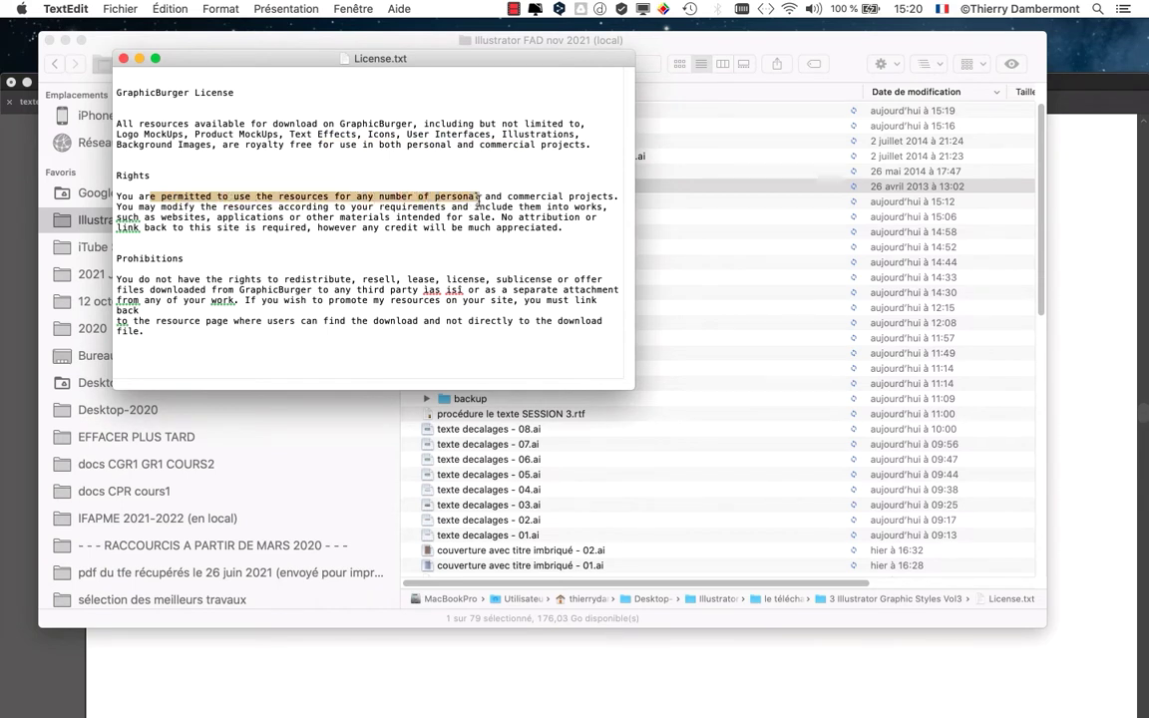
{"action": "left_click_drag", "start_coordinate": [480, 197], "coordinate": [496, 226]}
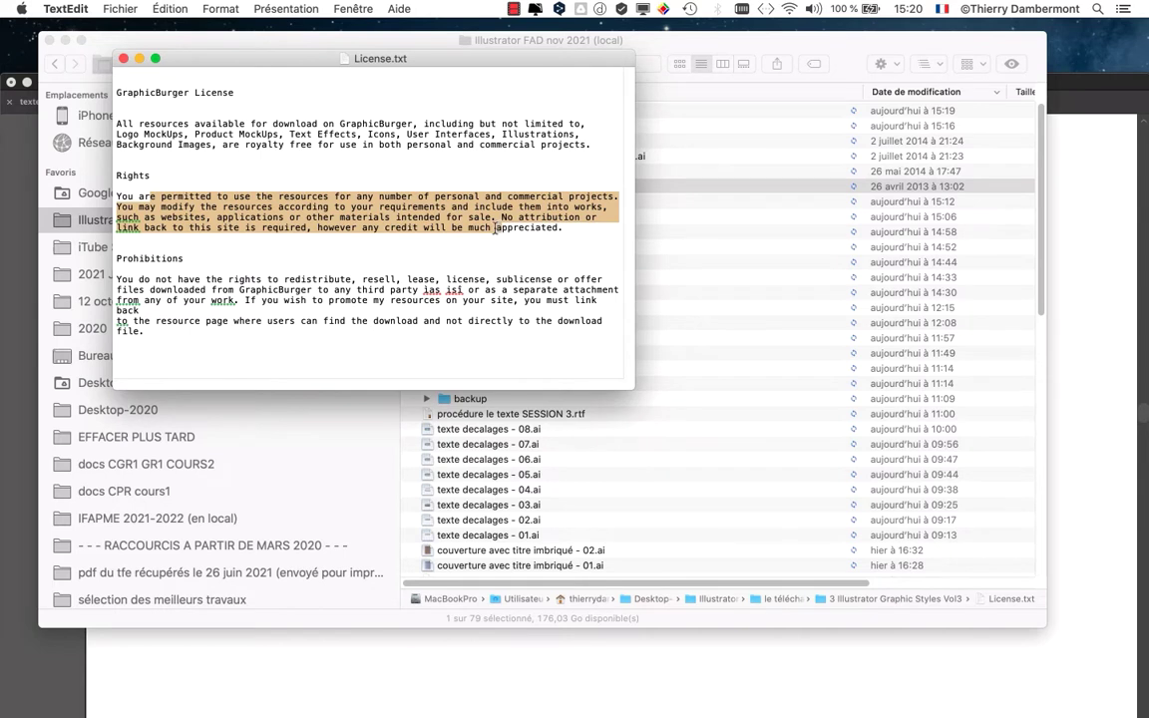
{"action": "left_click", "coordinate": [495, 228]}
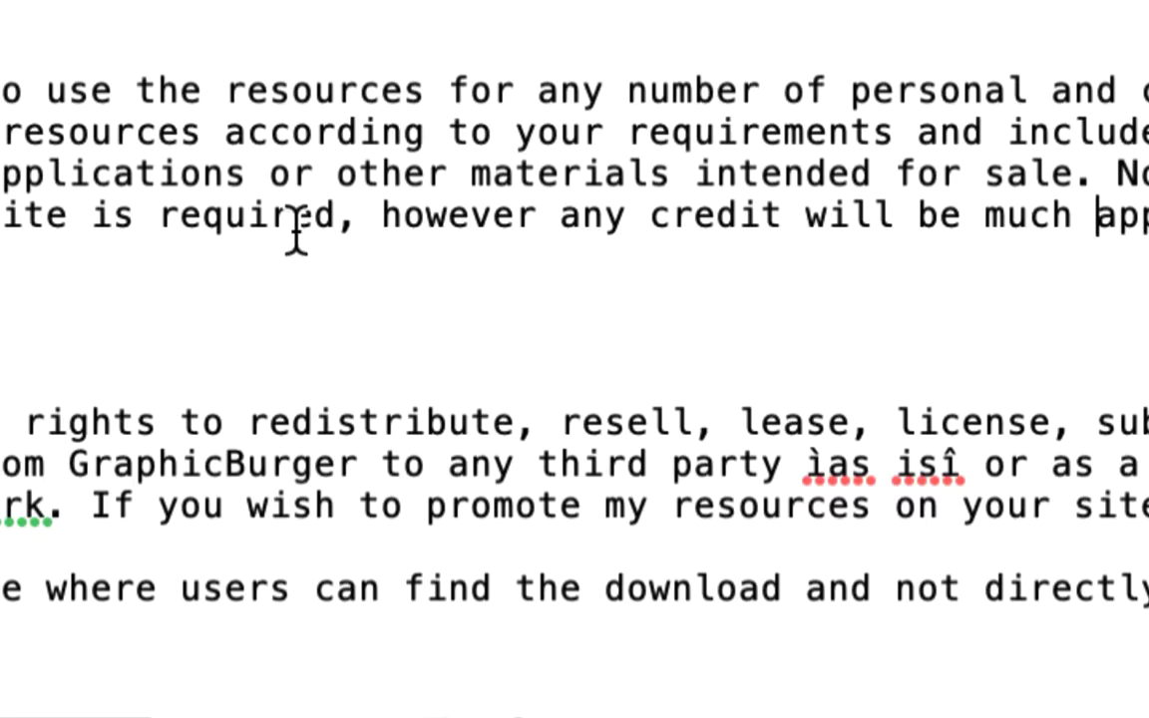
{"action": "left_click_drag", "start_coordinate": [380, 217], "coordinate": [1148, 210]}
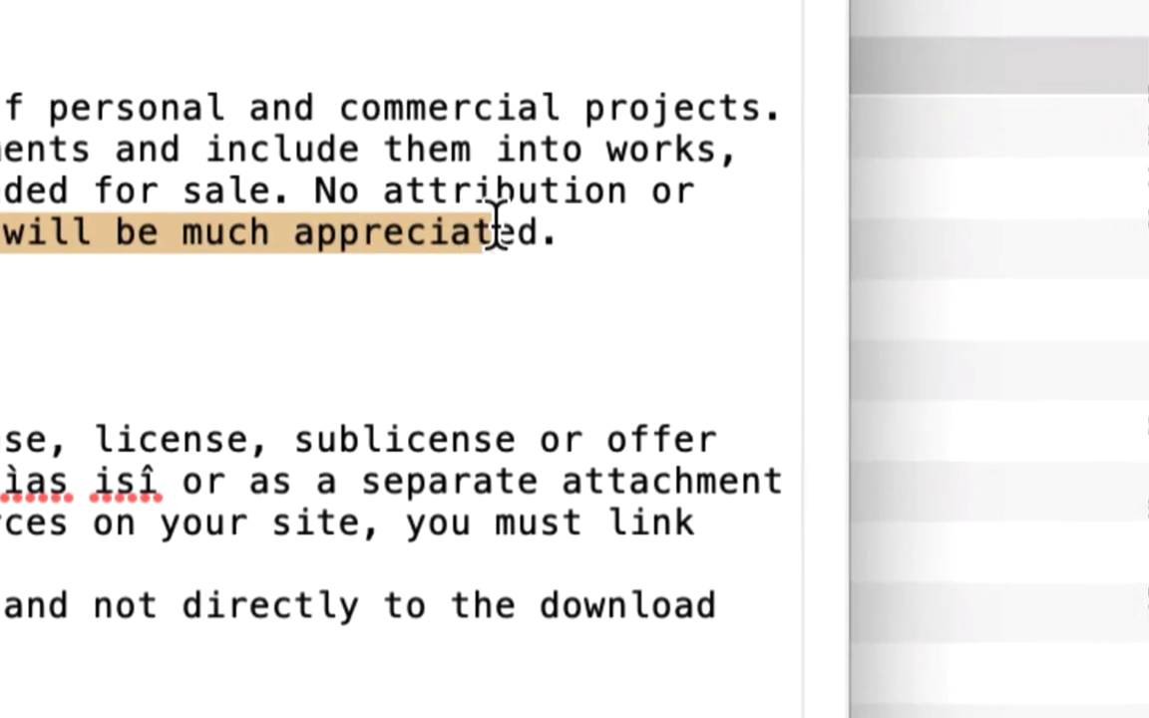
{"action": "left_click_drag", "start_coordinate": [496, 225], "coordinate": [538, 227]}
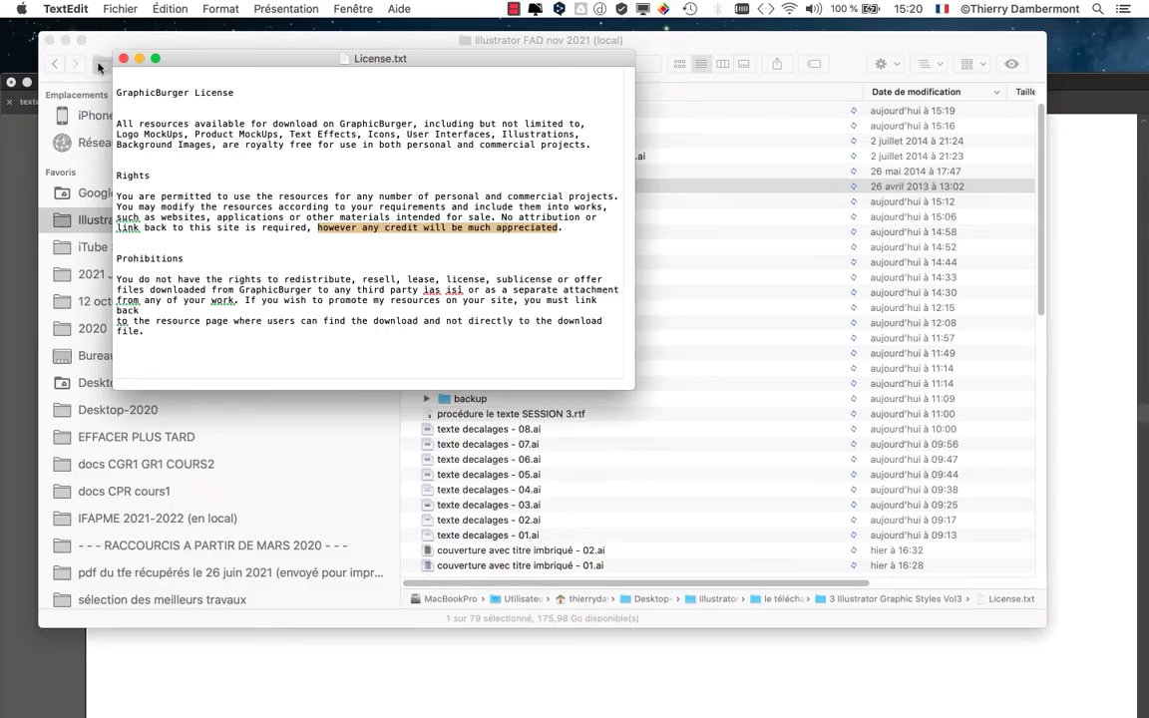
{"action": "left_click", "coordinate": [123, 59]}
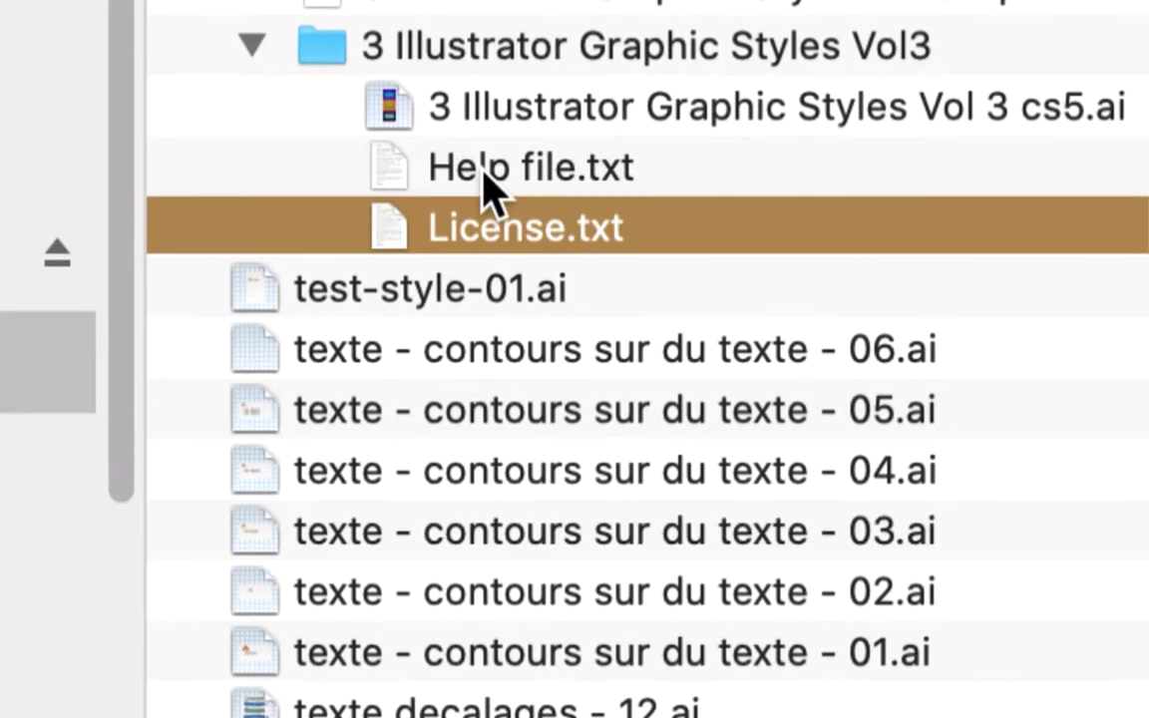
Step: Open "3 Illustrator Graphic Styles Vol 3 cs5.ai" in Illustrator and close the missing fonts warning without replacing any font
{"action": "left_click", "coordinate": [504, 182]}
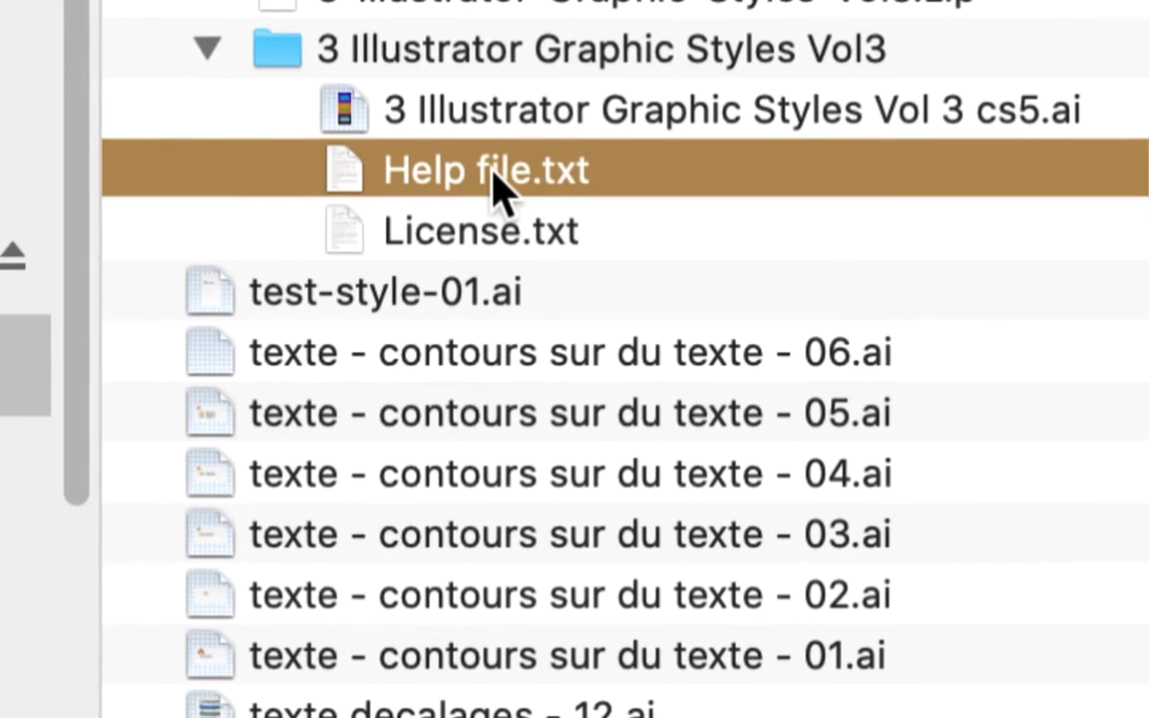
{"action": "left_click", "coordinate": [498, 160]}
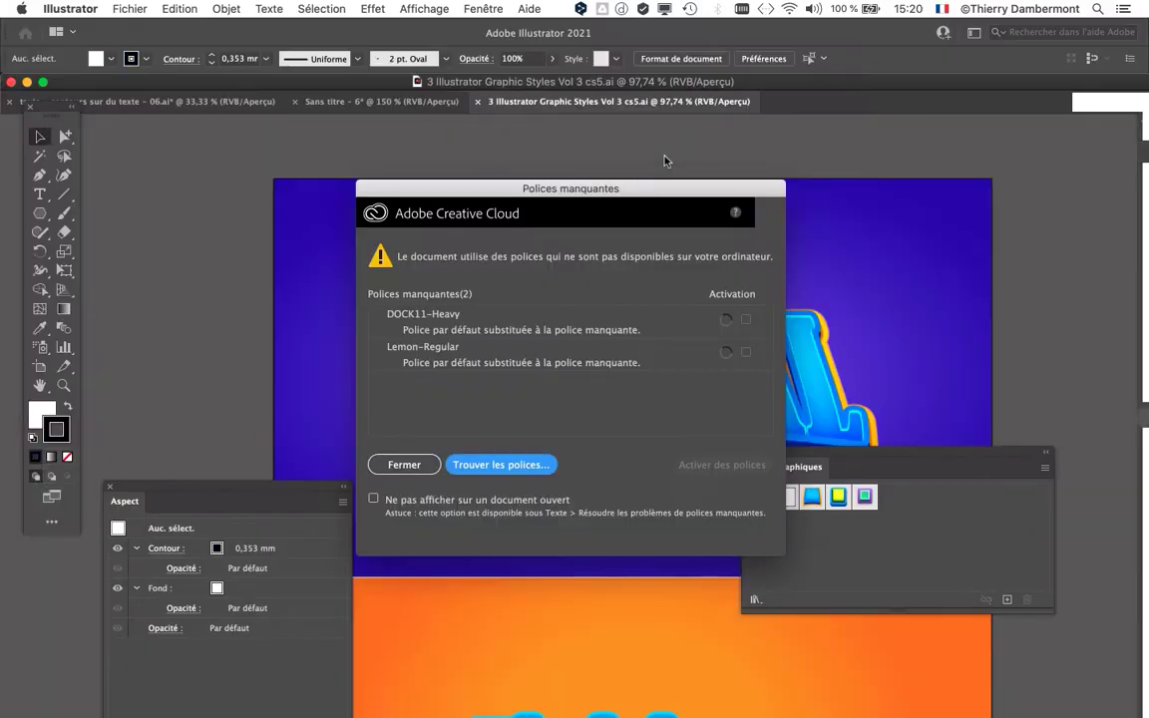
{"action": "left_click_drag", "start_coordinate": [575, 185], "coordinate": [586, 145]}
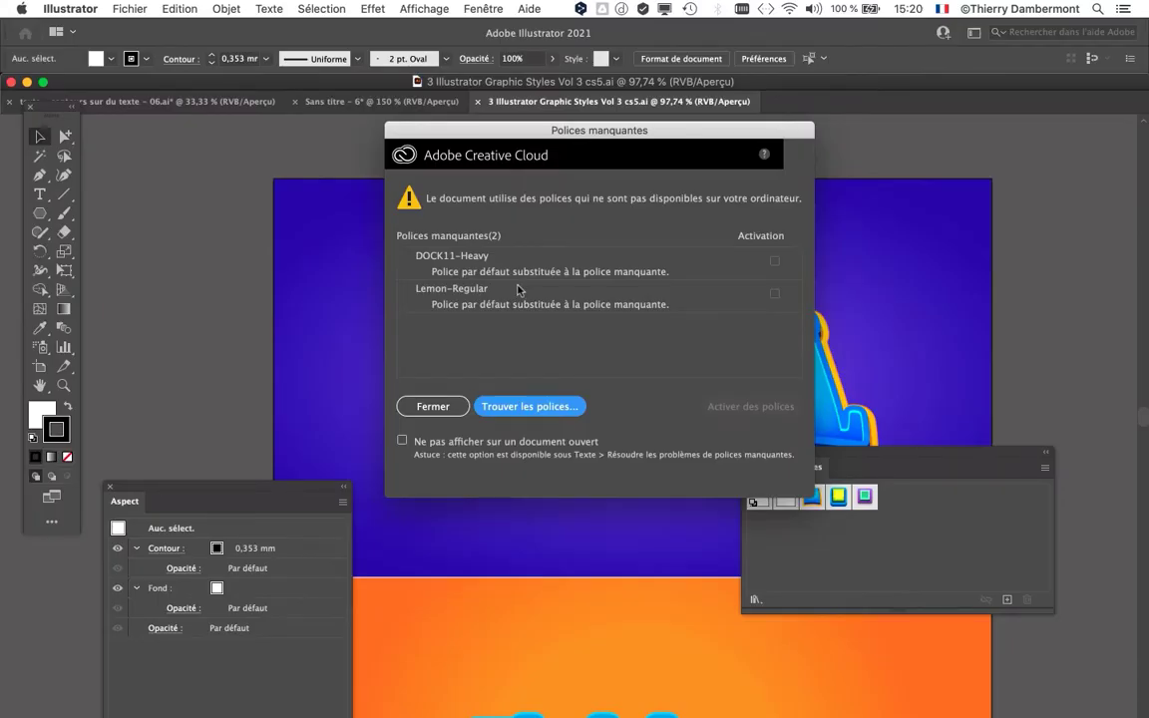
{"action": "left_click", "coordinate": [457, 406]}
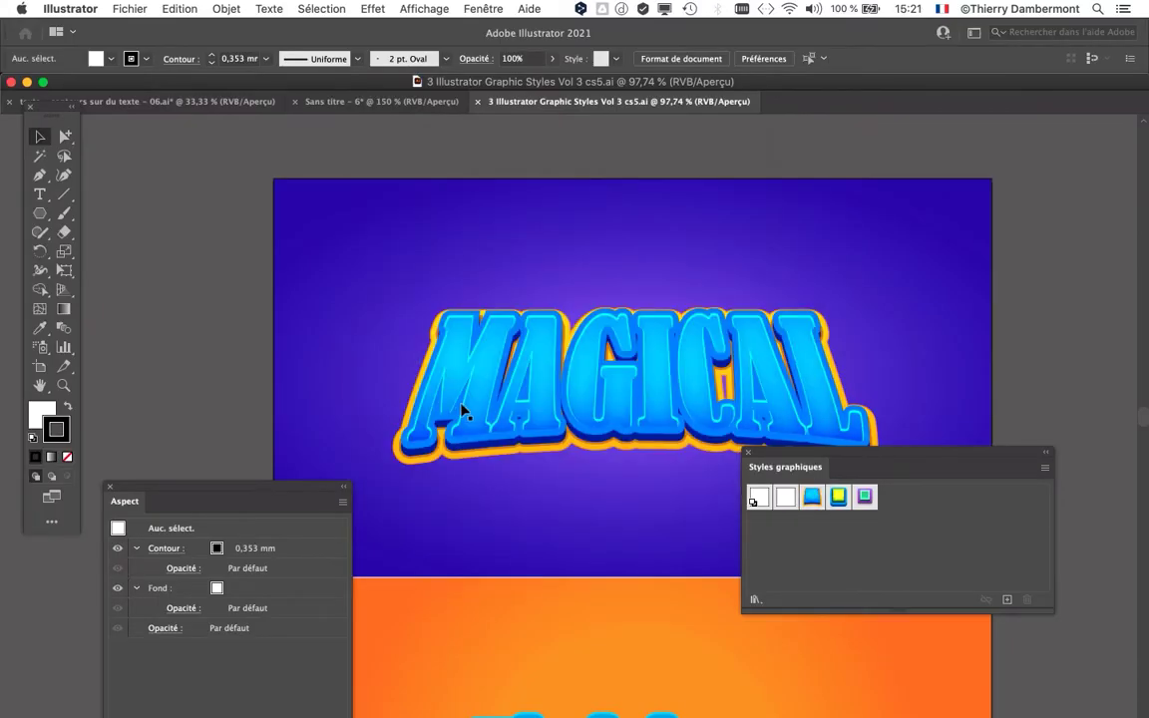
Step: Examine the MAGICAL, Flubber and SPACE style samples in the document, with a closer look at Flubber
{"action": "key", "text": "super+minus"}
{"action": "key", "text": "super+minus"}
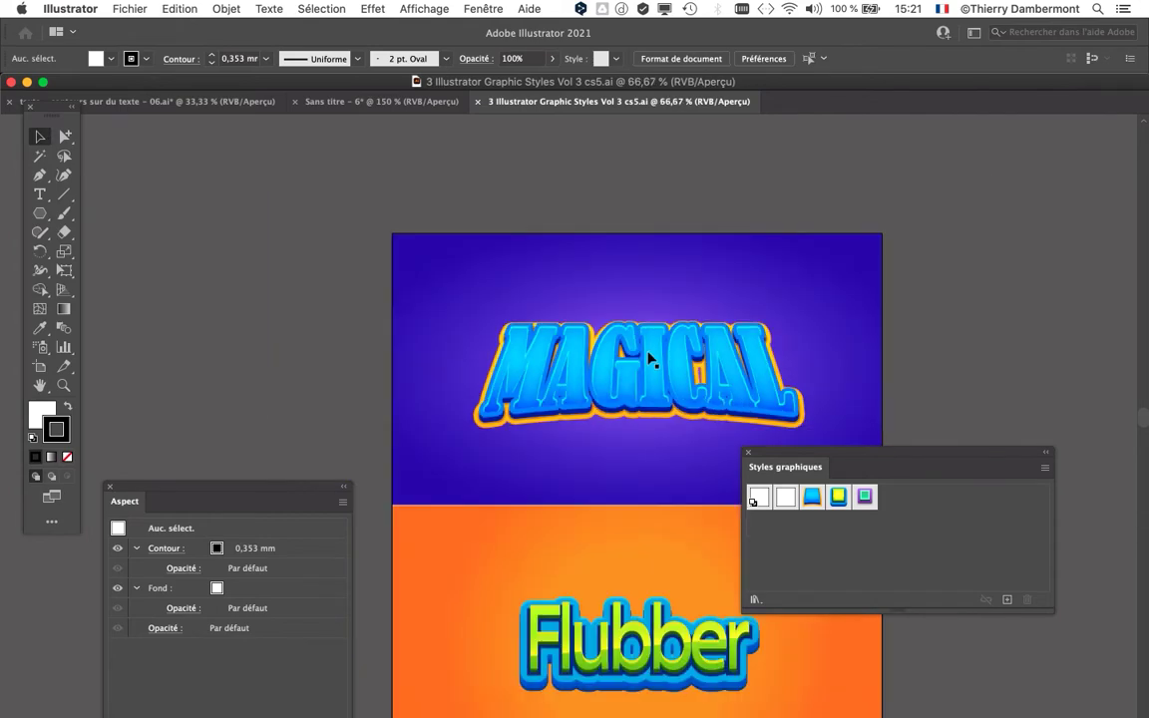
{"action": "left_click_drag", "start_coordinate": [577, 385], "coordinate": [577, 278]}
{"action": "scroll", "coordinate": [578, 279], "scroll_direction": "down", "scroll_amount": 3}
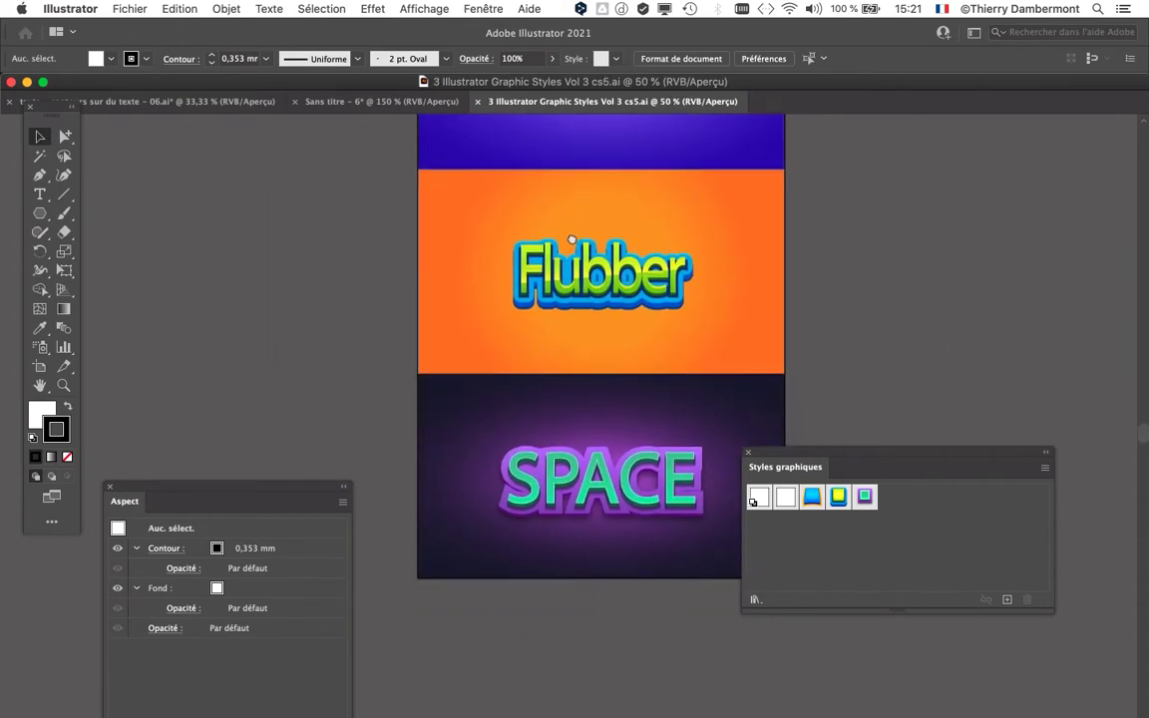
{"action": "scroll", "coordinate": [588, 299], "scroll_direction": "up", "scroll_amount": 2}
{"action": "scroll", "coordinate": [595, 284], "scroll_direction": "up", "scroll_amount": 2}
{"action": "scroll", "coordinate": [596, 284], "scroll_direction": "up", "scroll_amount": 1}
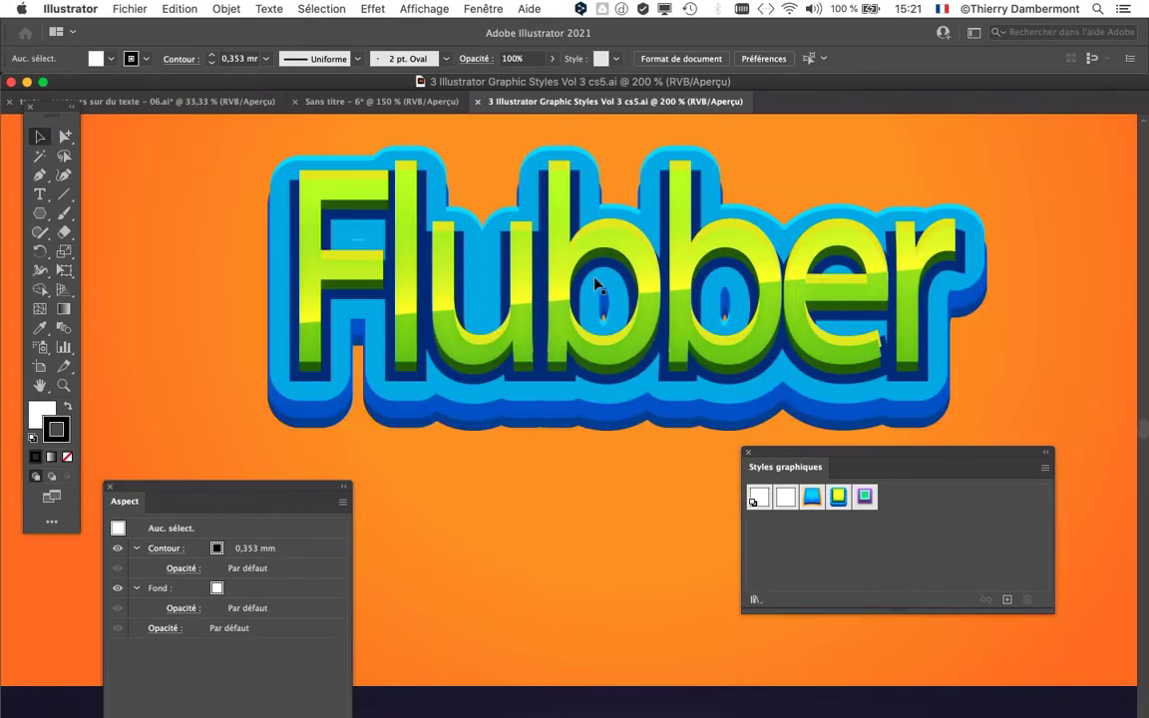
{"action": "scroll", "coordinate": [598, 289], "scroll_direction": "down", "scroll_amount": 1}
{"action": "scroll", "coordinate": [595, 289], "scroll_direction": "up", "scroll_amount": 2}
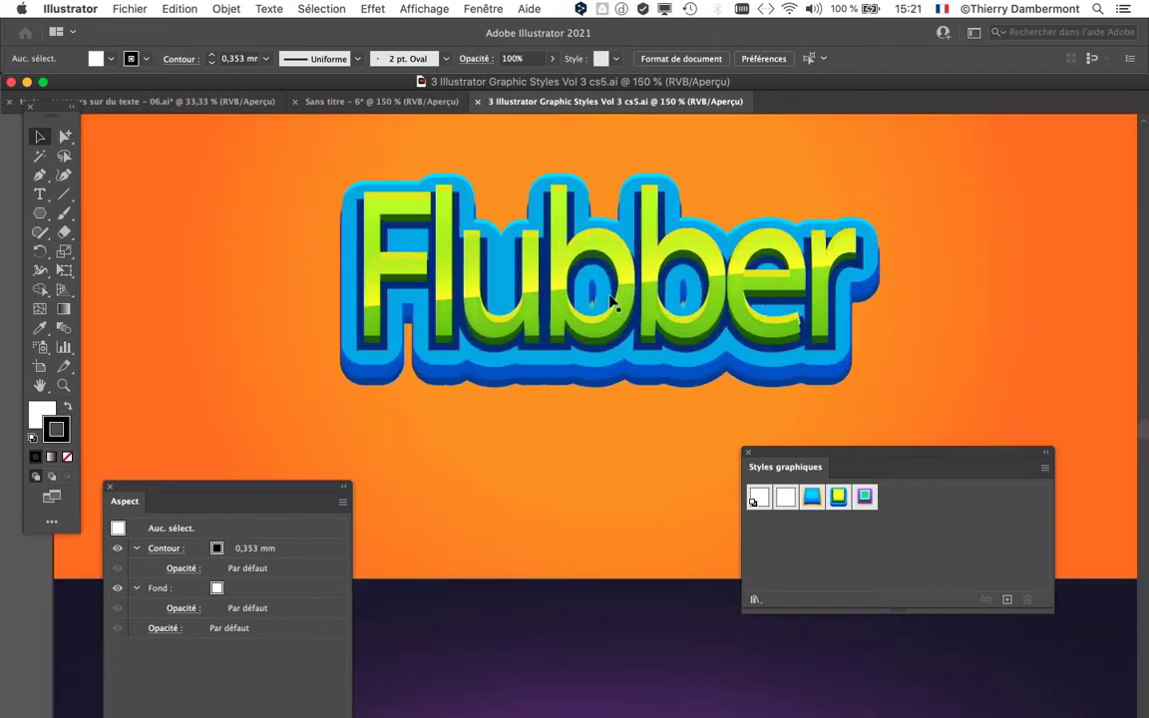
{"action": "scroll", "coordinate": [612, 304], "scroll_direction": "down", "scroll_amount": 1}
{"action": "scroll", "coordinate": [612, 304], "scroll_direction": "down", "scroll_amount": 1}
Step: Select the "Flubber" text and display the Character panel above the graphic styles, clear of the appearance settings
{"action": "left_click", "coordinate": [574, 317]}
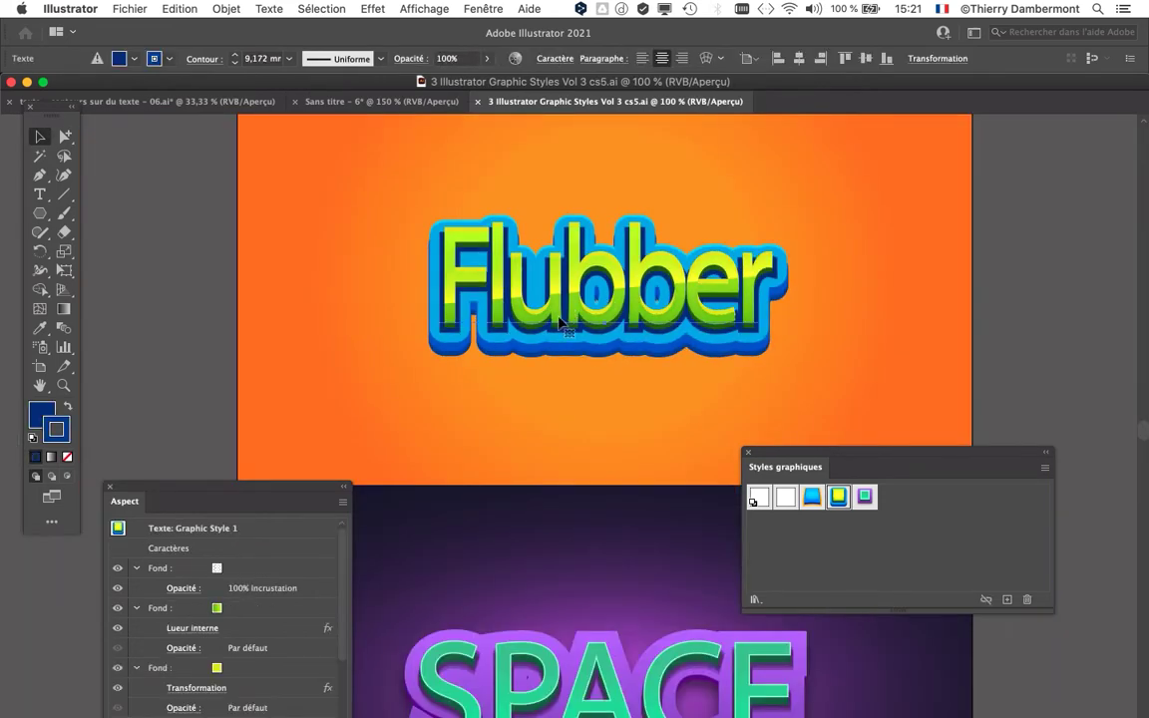
{"action": "scroll", "coordinate": [561, 324], "scroll_direction": "up", "scroll_amount": 2}
{"action": "left_click_drag", "start_coordinate": [494, 317], "coordinate": [274, 304]}
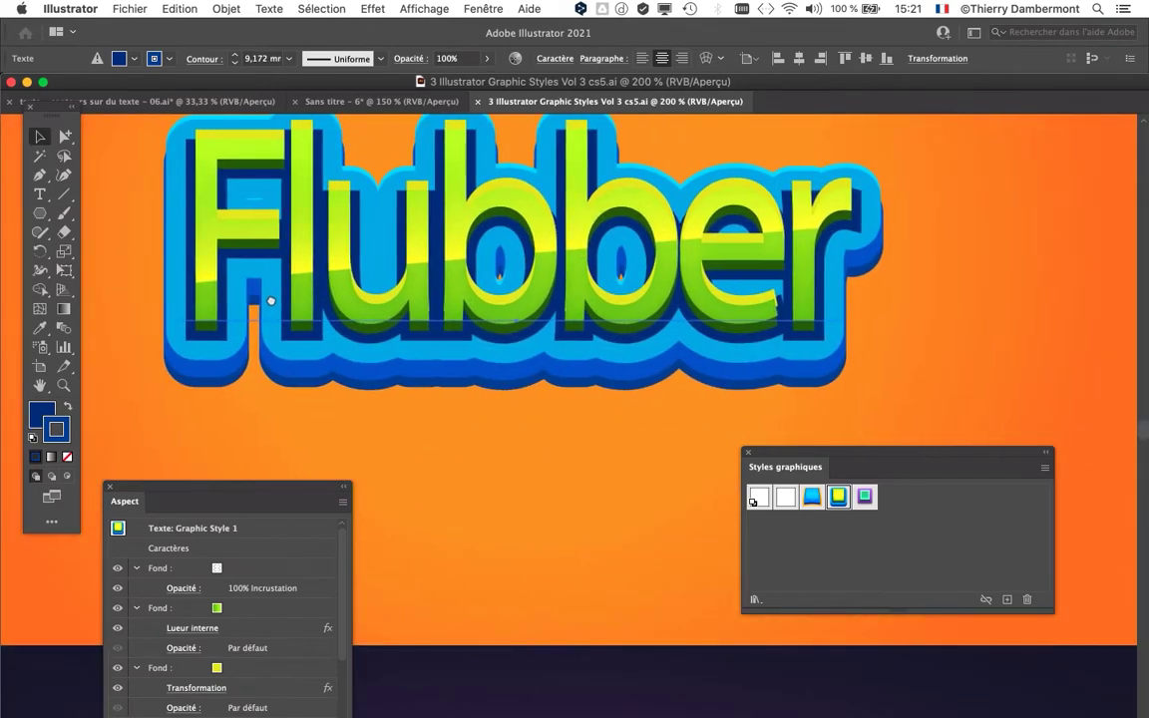
{"action": "left_click", "coordinate": [482, 8]}
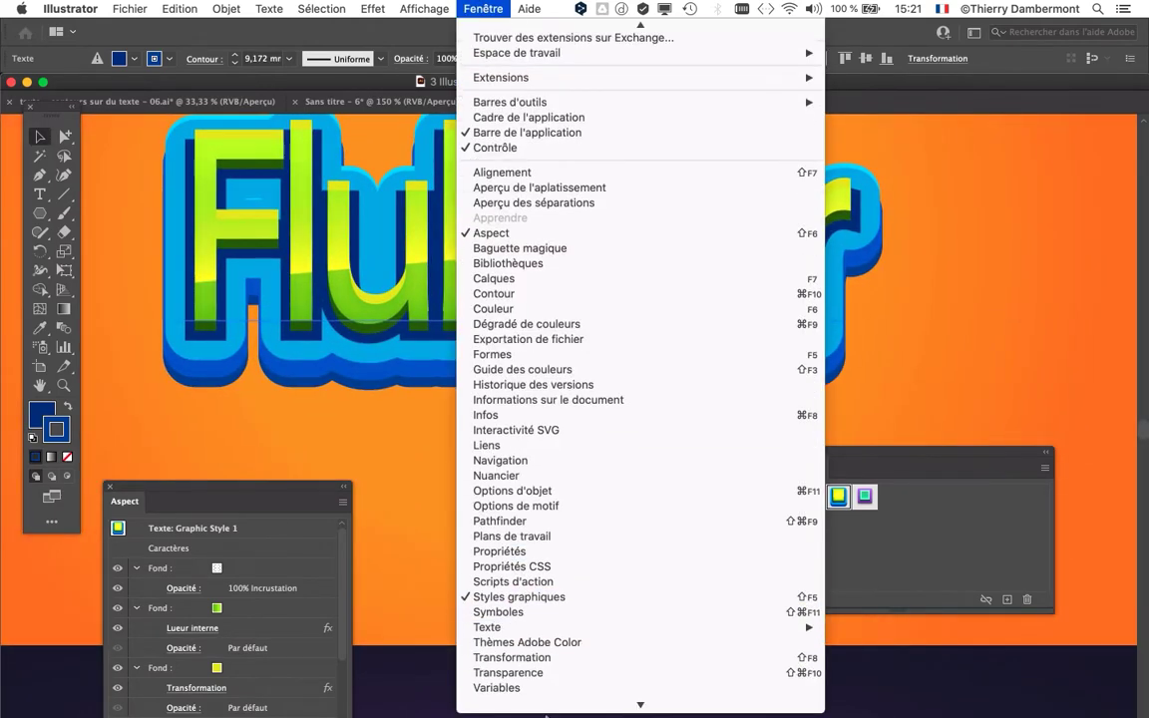
{"action": "mouse_move", "coordinate": [558, 503]}
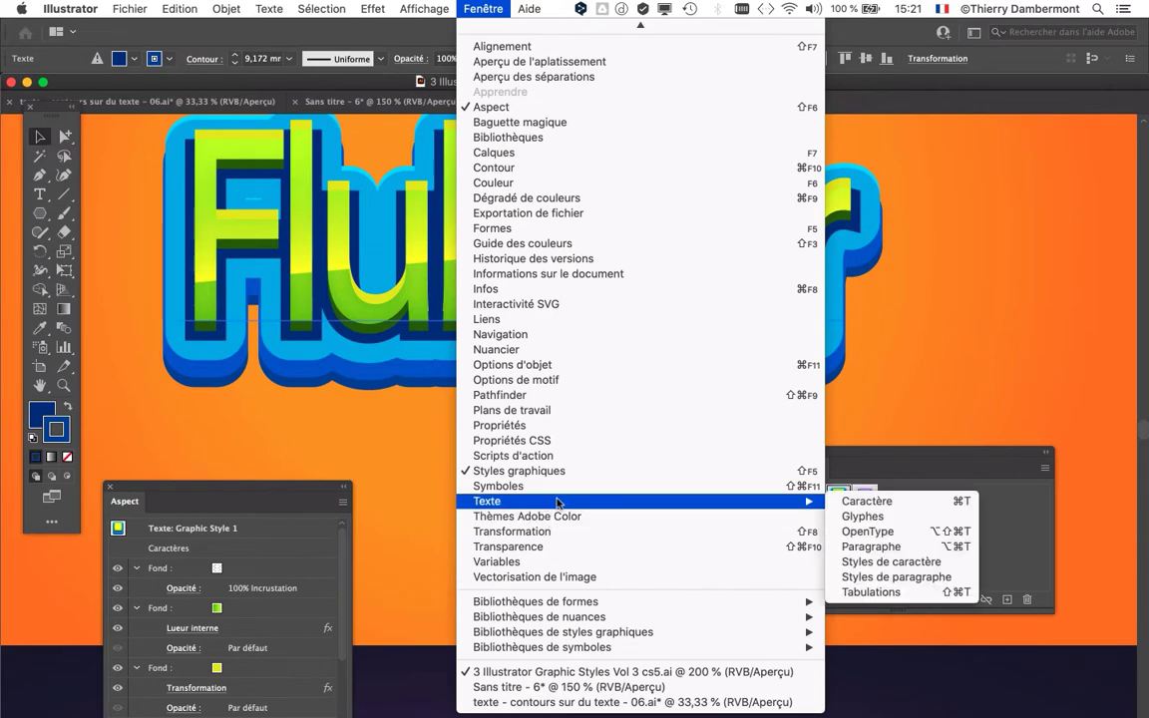
{"action": "left_click", "coordinate": [866, 501]}
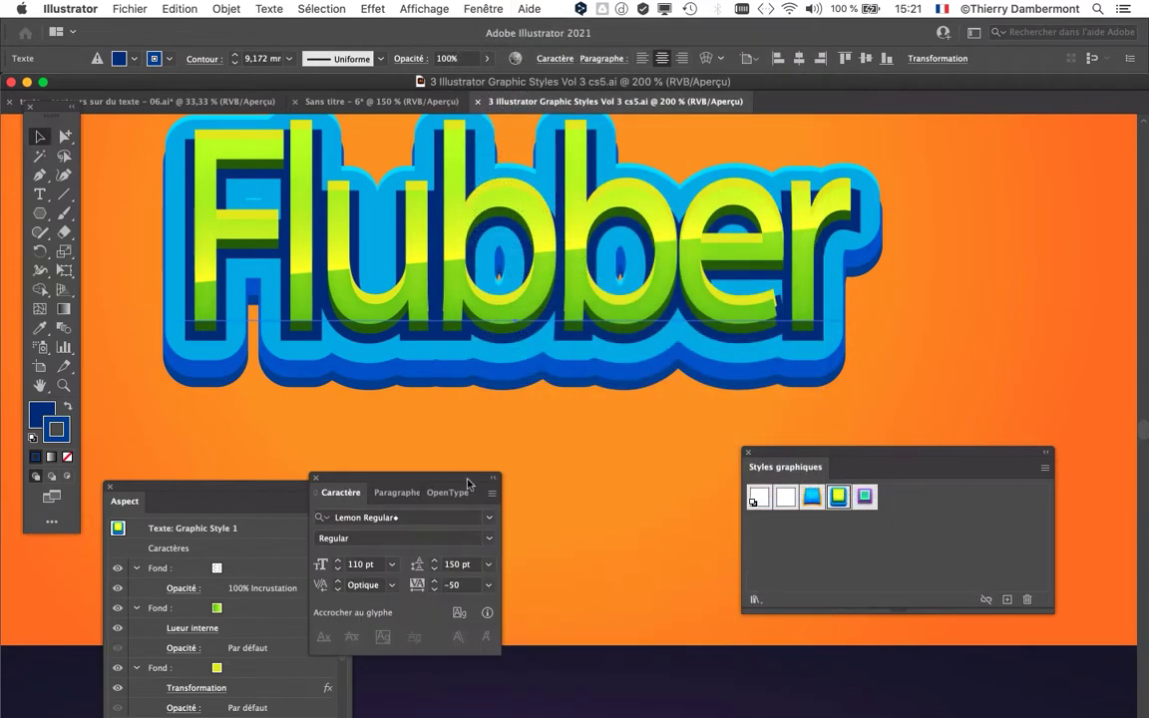
{"action": "left_click_drag", "start_coordinate": [468, 484], "coordinate": [986, 203]}
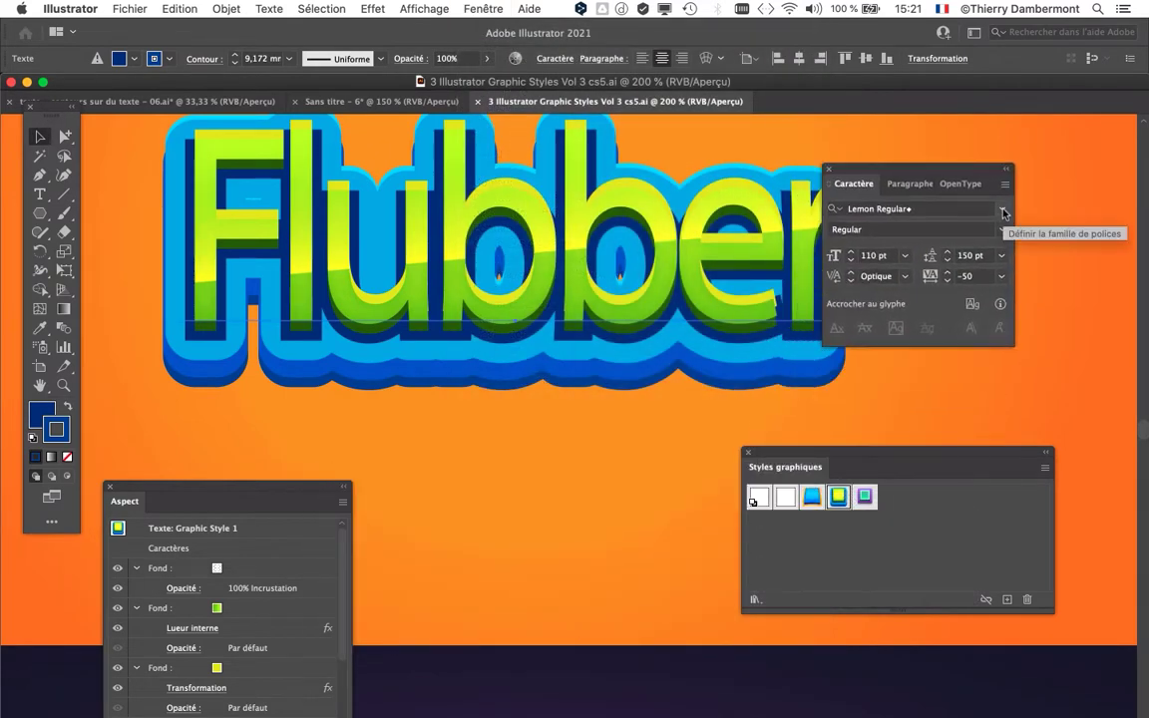
Step: Switch to Firefox, restore its minimized window and view the "ubast" style preview in the "download illustrator style" image results
{"action": "key", "text": "super+Tab"}
{"action": "left_click", "coordinate": [615, 380]}
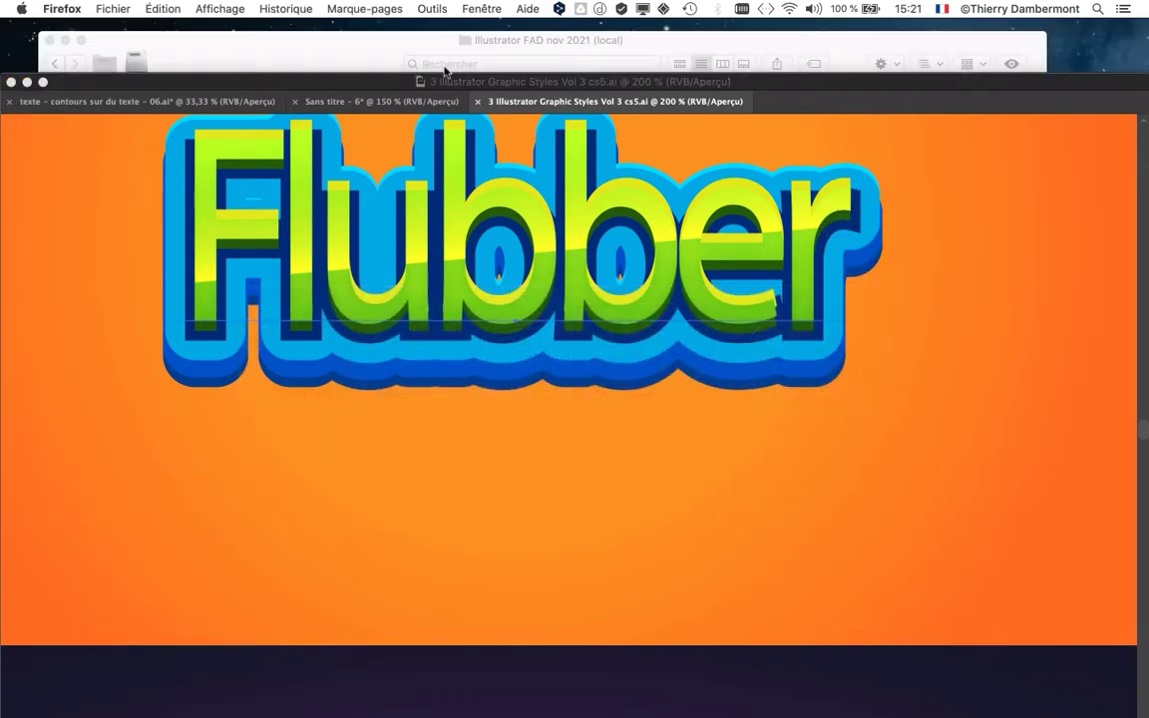
{"action": "left_click", "coordinate": [466, 10]}
{"action": "left_click", "coordinate": [503, 55]}
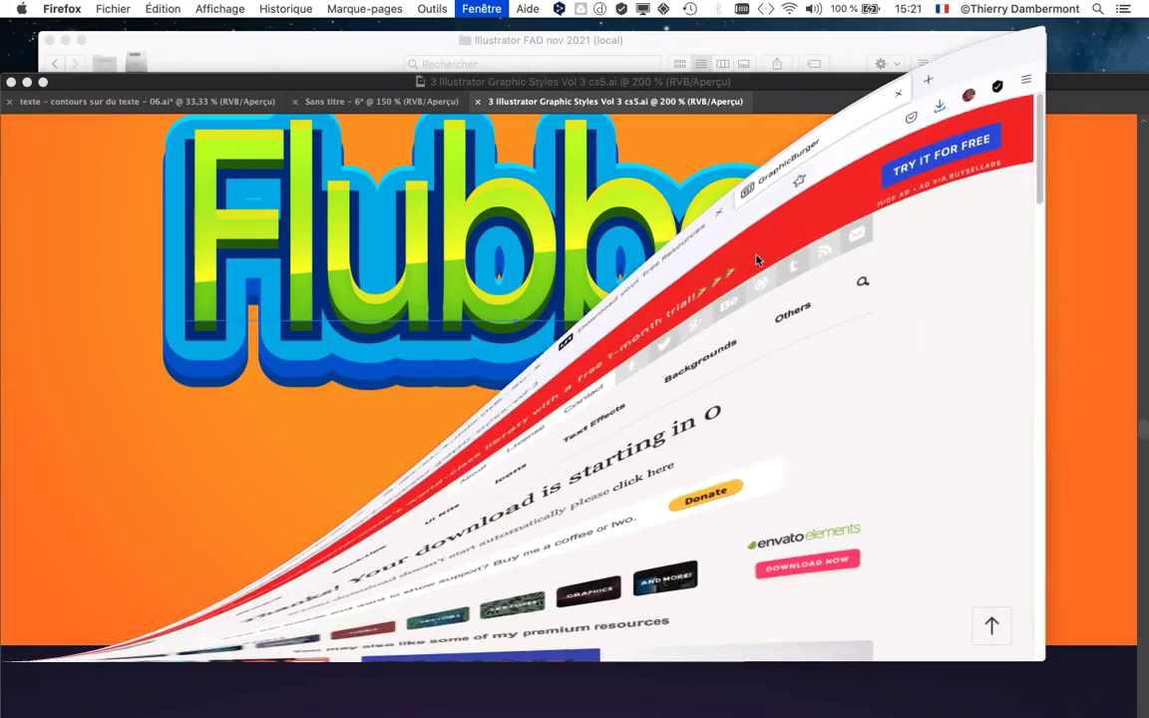
{"action": "left_click", "coordinate": [687, 37]}
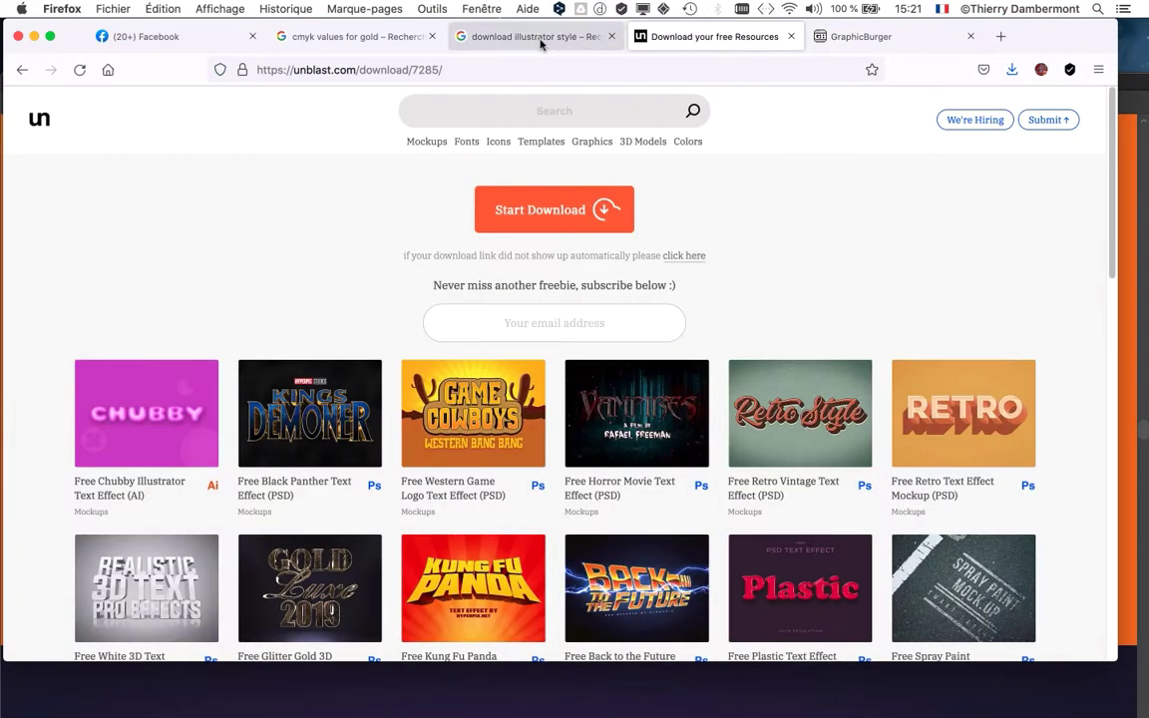
{"action": "left_click", "coordinate": [540, 38]}
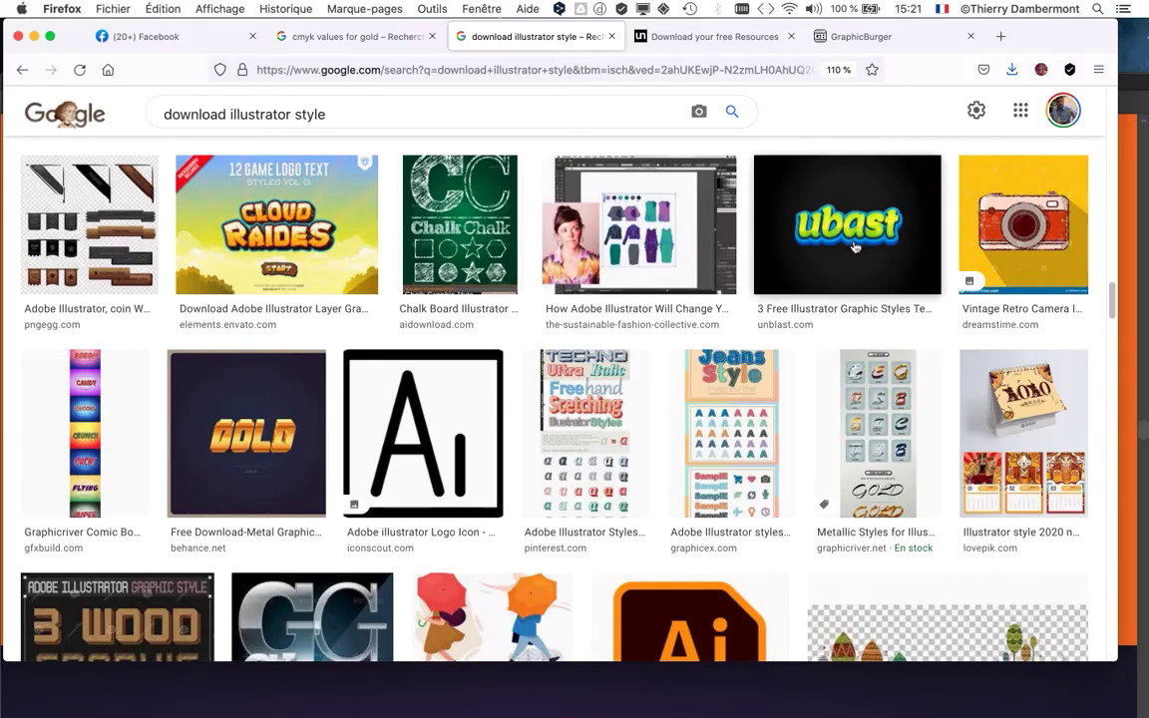
Step: Switch back to Illustrator, set the "Flubber" text's font to Hobo Std Medium and move the Character panel clear of the lettering
{"action": "key", "text": "super+Tab"}
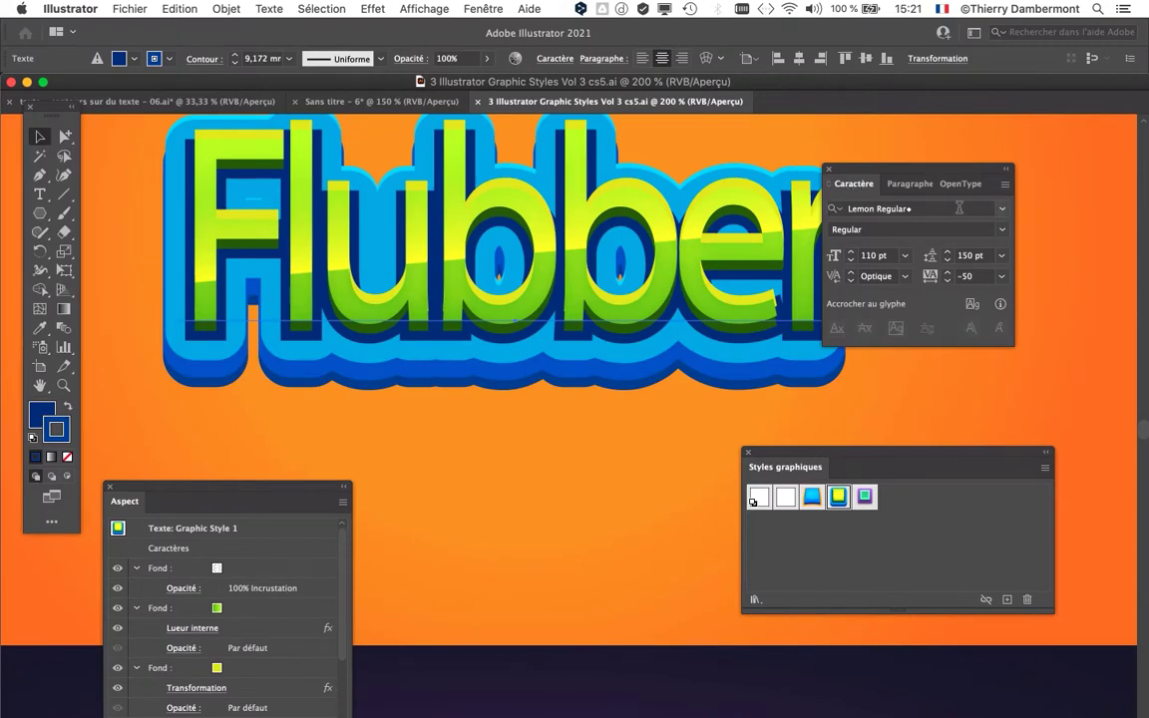
{"action": "left_click", "coordinate": [1004, 212]}
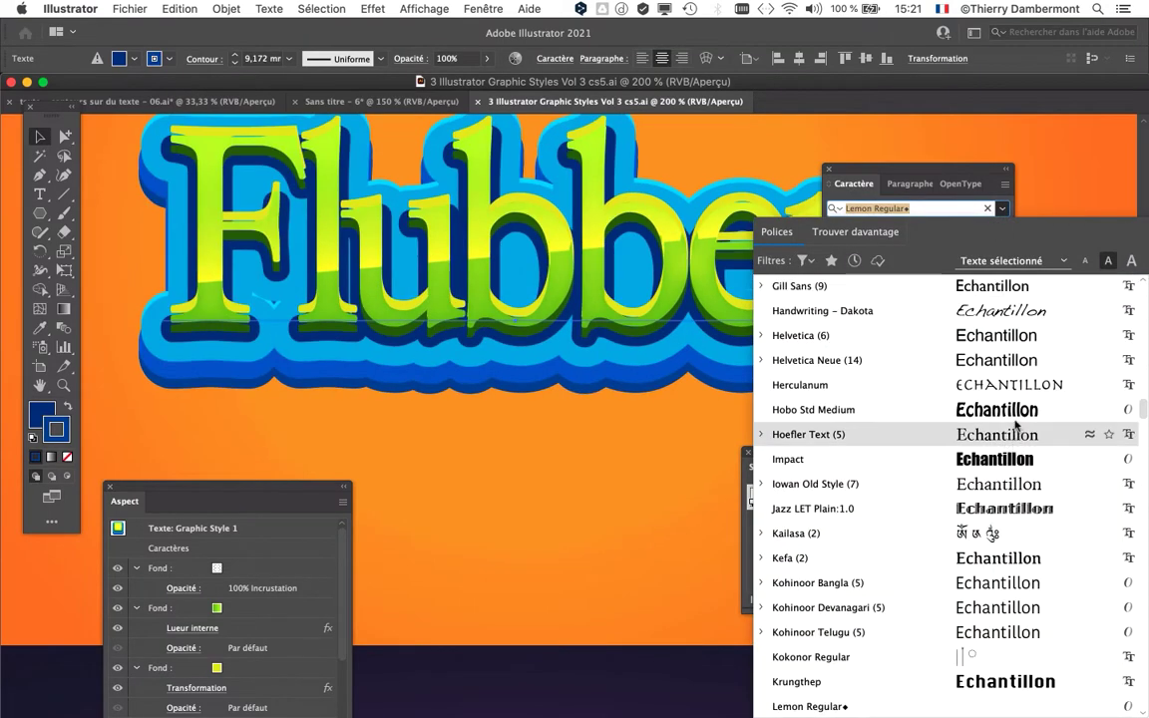
{"action": "left_click", "coordinate": [1015, 415]}
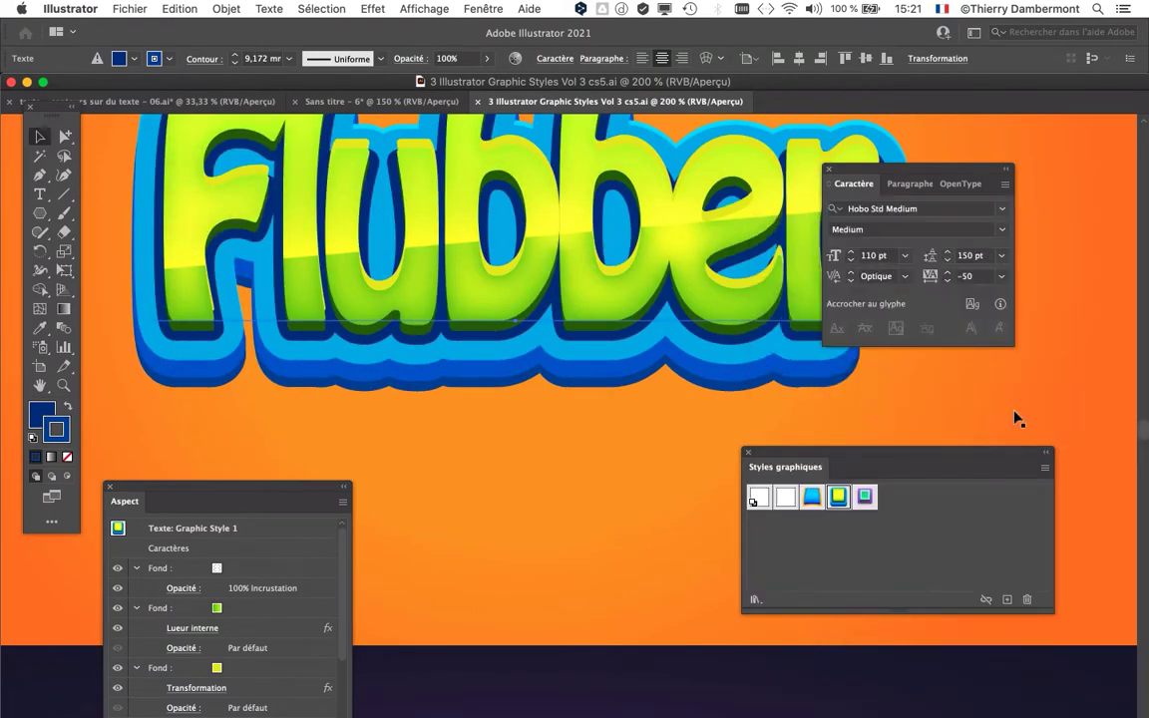
{"action": "left_click_drag", "start_coordinate": [858, 174], "coordinate": [991, 182]}
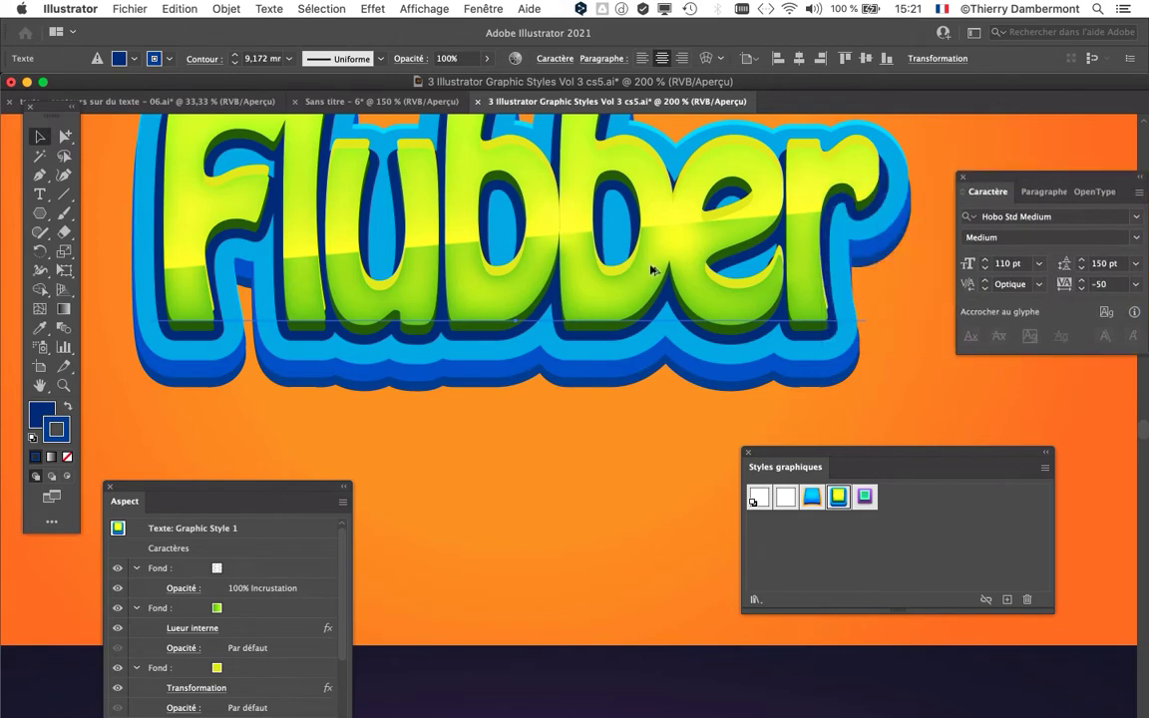
Step: Place the Appearance panel beside the "Flubber" sample, clear of SPACE, and enlarge it to show more attributes
{"action": "scroll", "coordinate": [650, 271], "scroll_direction": "down", "scroll_amount": 2}
{"action": "scroll", "coordinate": [549, 270], "scroll_direction": "up", "scroll_amount": 1}
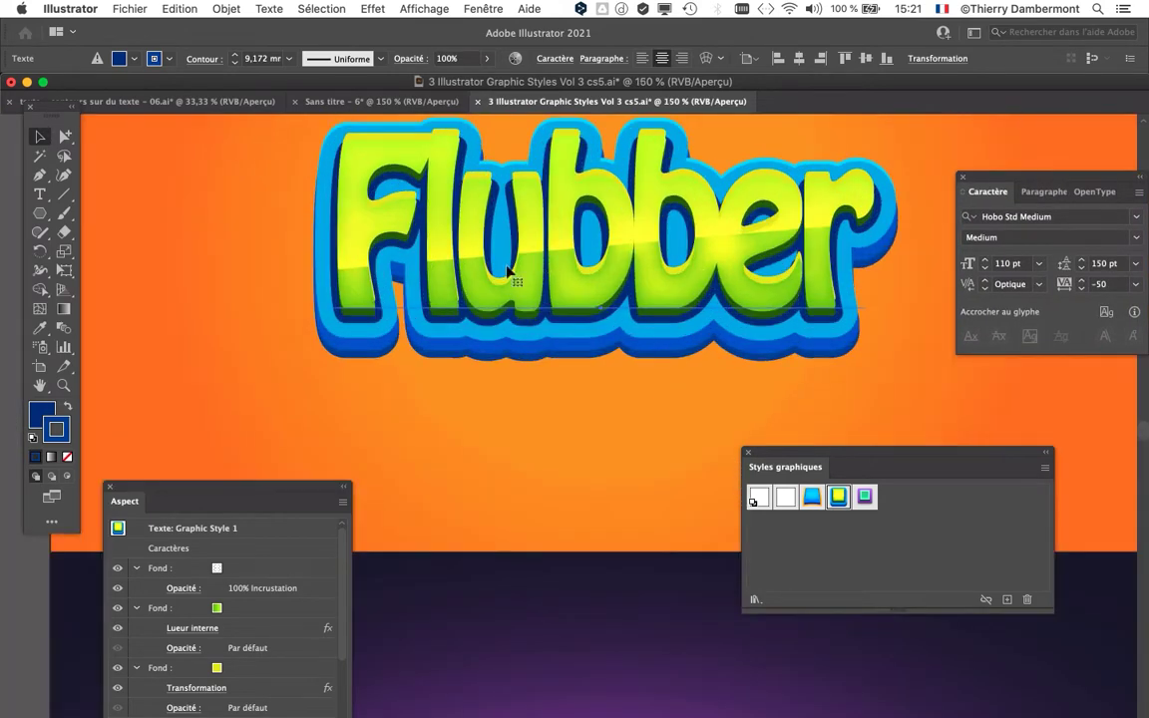
{"action": "left_click_drag", "start_coordinate": [569, 336], "coordinate": [542, 358]}
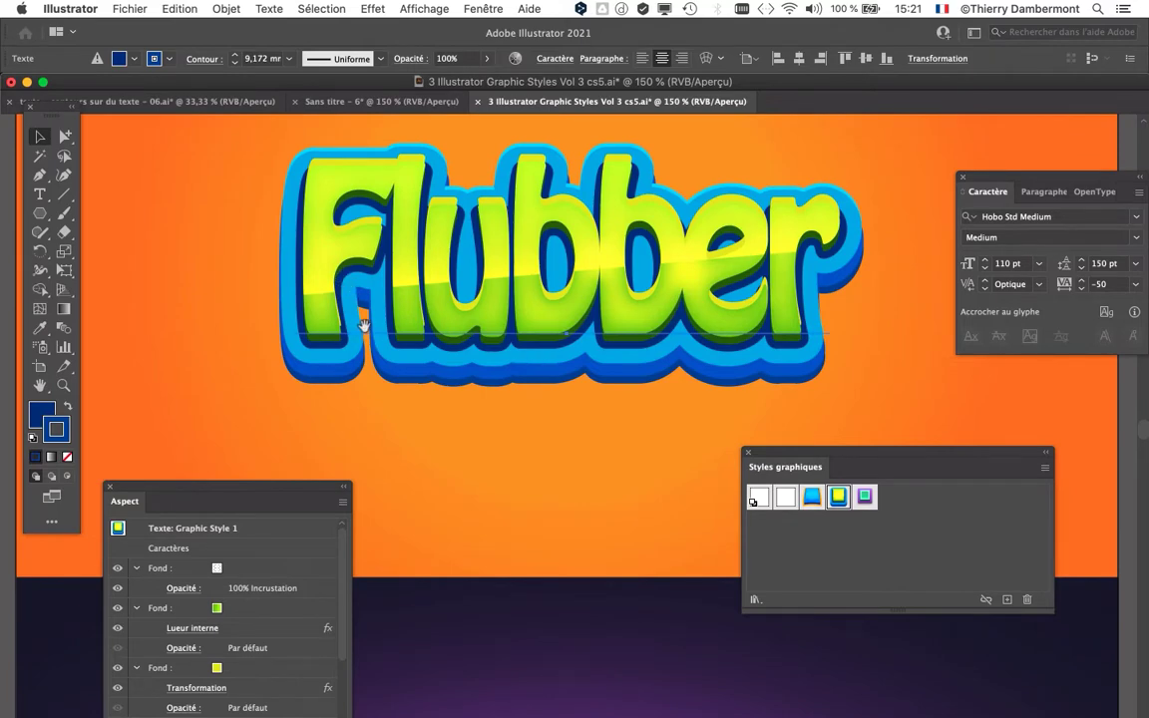
{"action": "left_click_drag", "start_coordinate": [363, 325], "coordinate": [341, 333]}
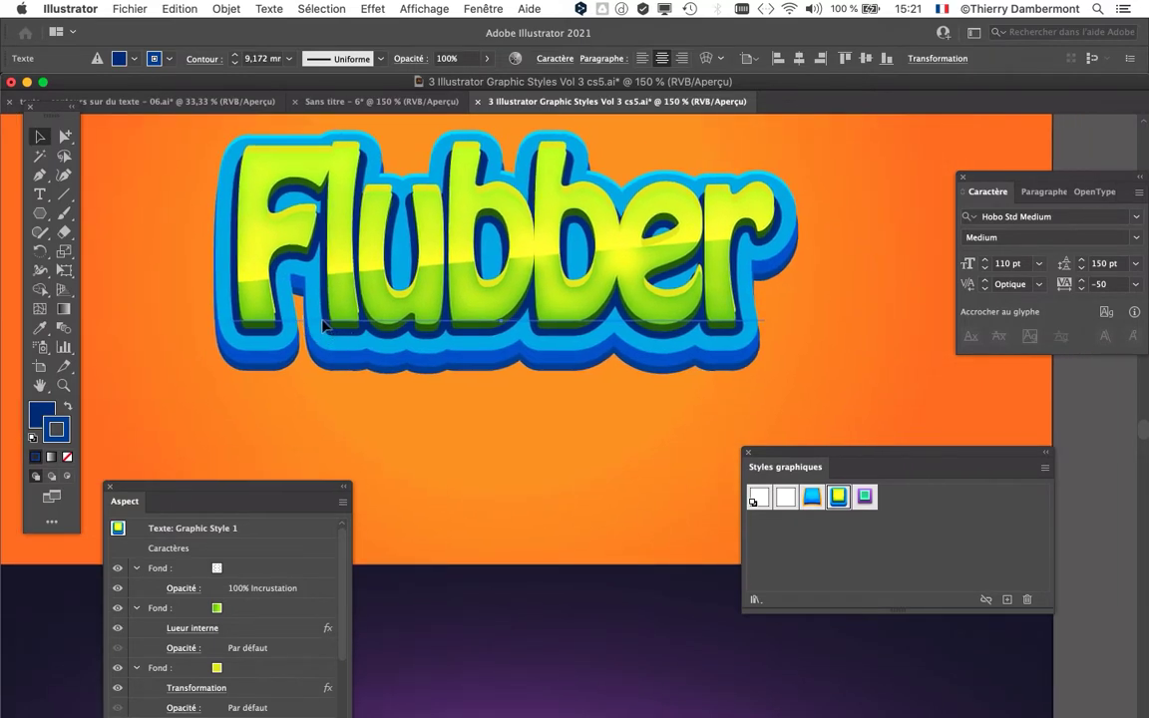
{"action": "scroll", "coordinate": [322, 324], "scroll_direction": "down", "scroll_amount": 2}
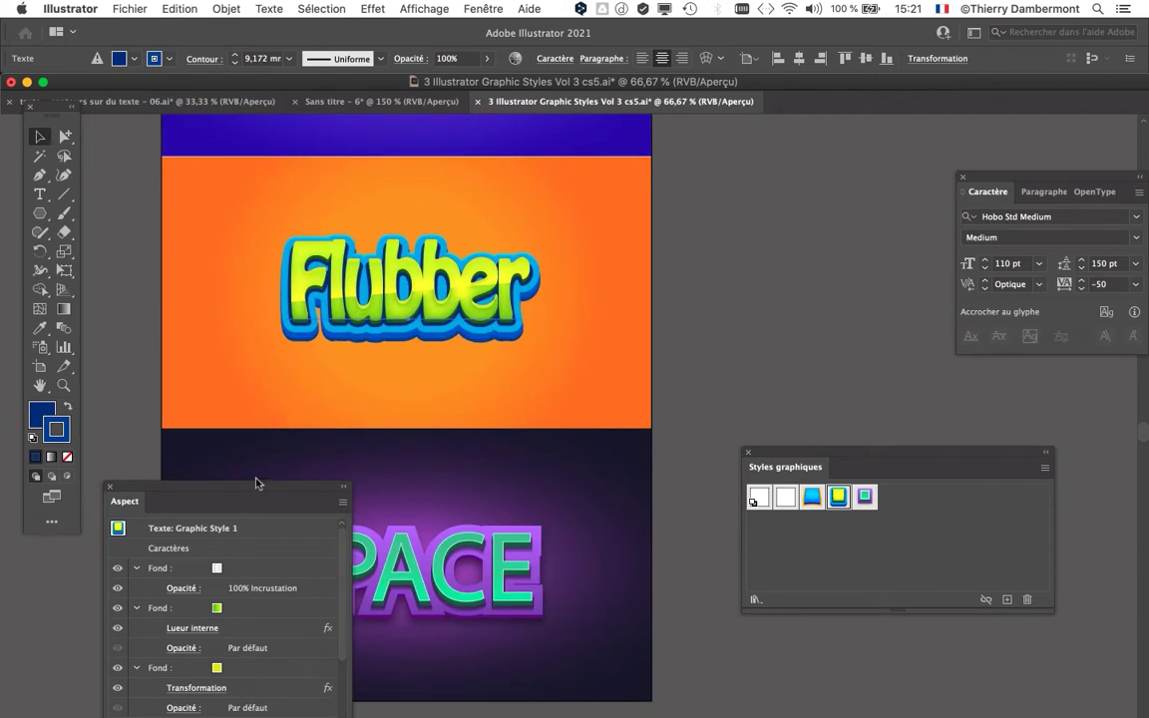
{"action": "left_click_drag", "start_coordinate": [255, 485], "coordinate": [721, 136]}
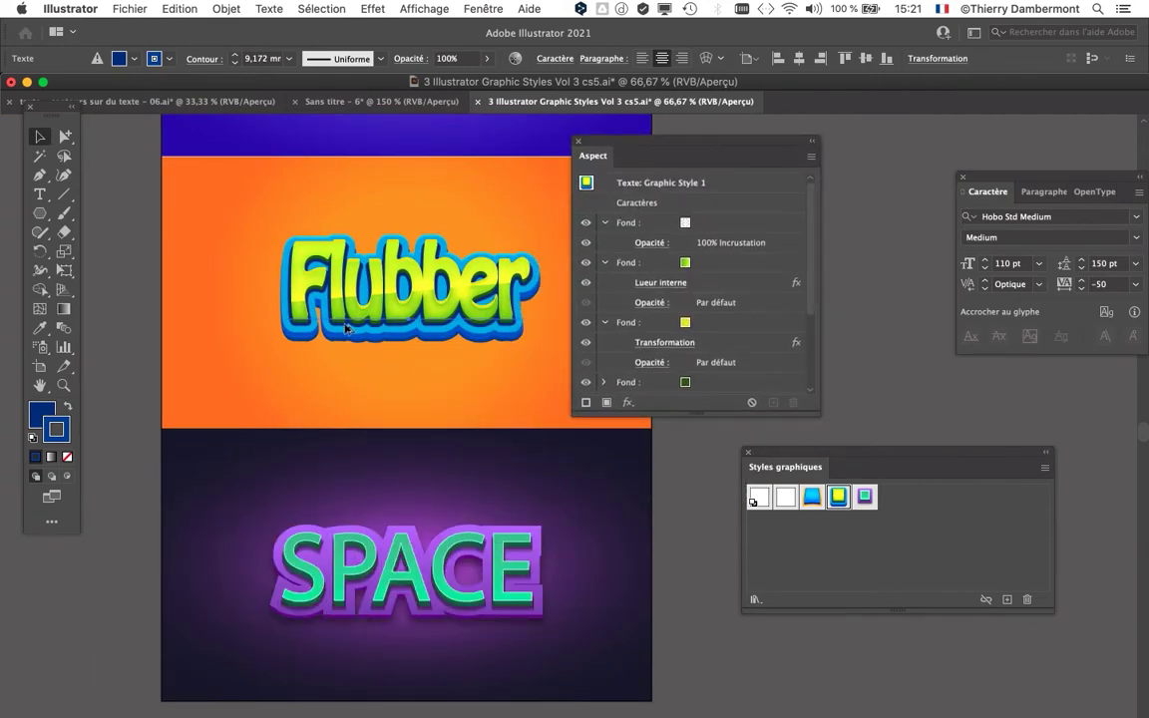
{"action": "scroll", "coordinate": [346, 327], "scroll_direction": "up", "scroll_amount": 1}
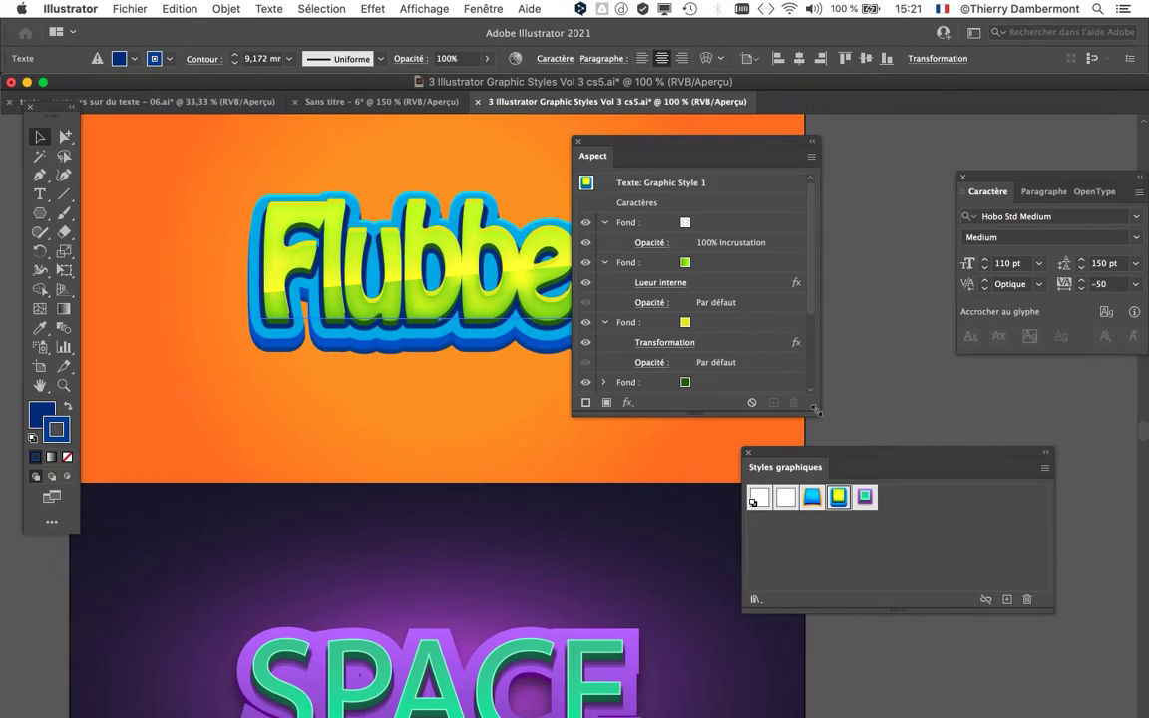
{"action": "left_click_drag", "start_coordinate": [815, 409], "coordinate": [838, 530]}
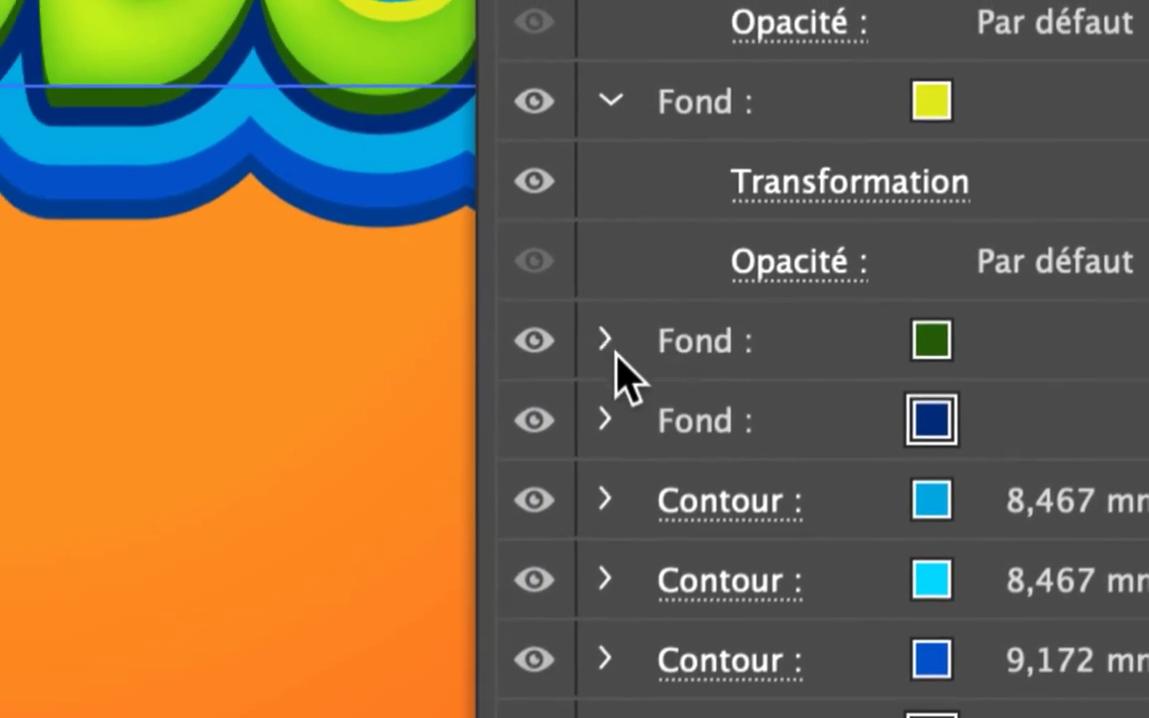
Step: Expand the dark green and dark blue fills and all four strokes of "Flubber" to examine their effects, and move the Appearance panel below the text
{"action": "left_click", "coordinate": [591, 343]}
{"action": "left_click", "coordinate": [591, 423]}
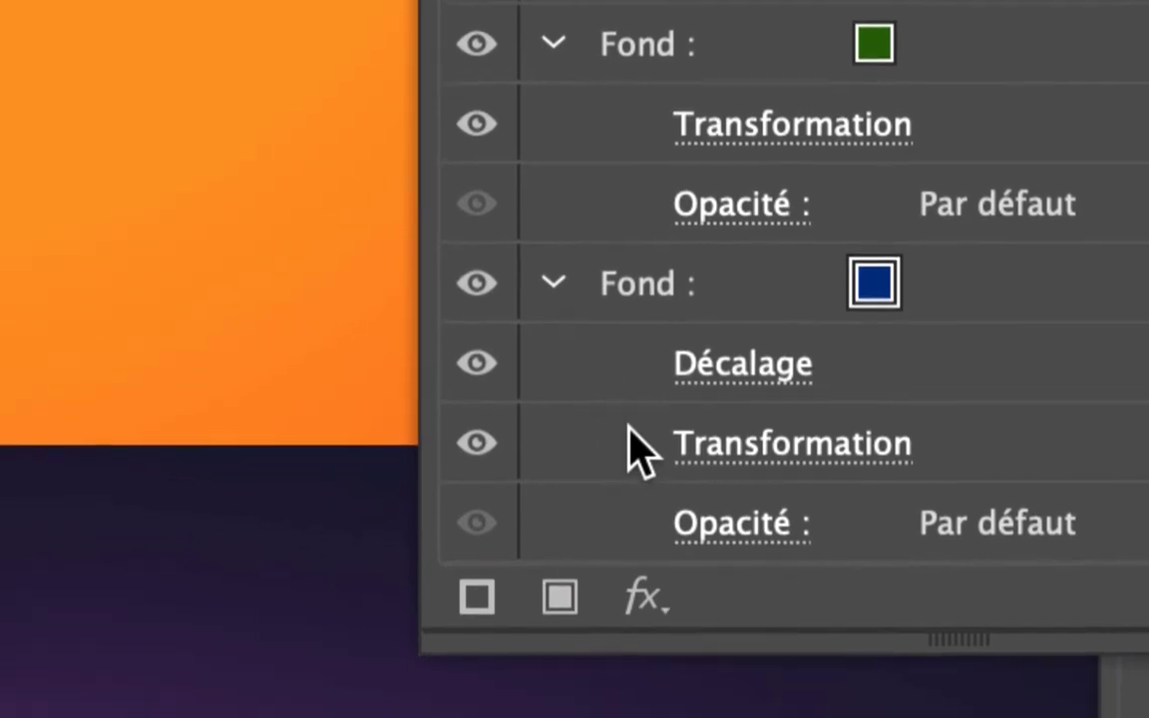
{"action": "left_click", "coordinate": [569, 404]}
{"action": "scroll", "coordinate": [614, 417], "scroll_direction": "down", "scroll_amount": 3}
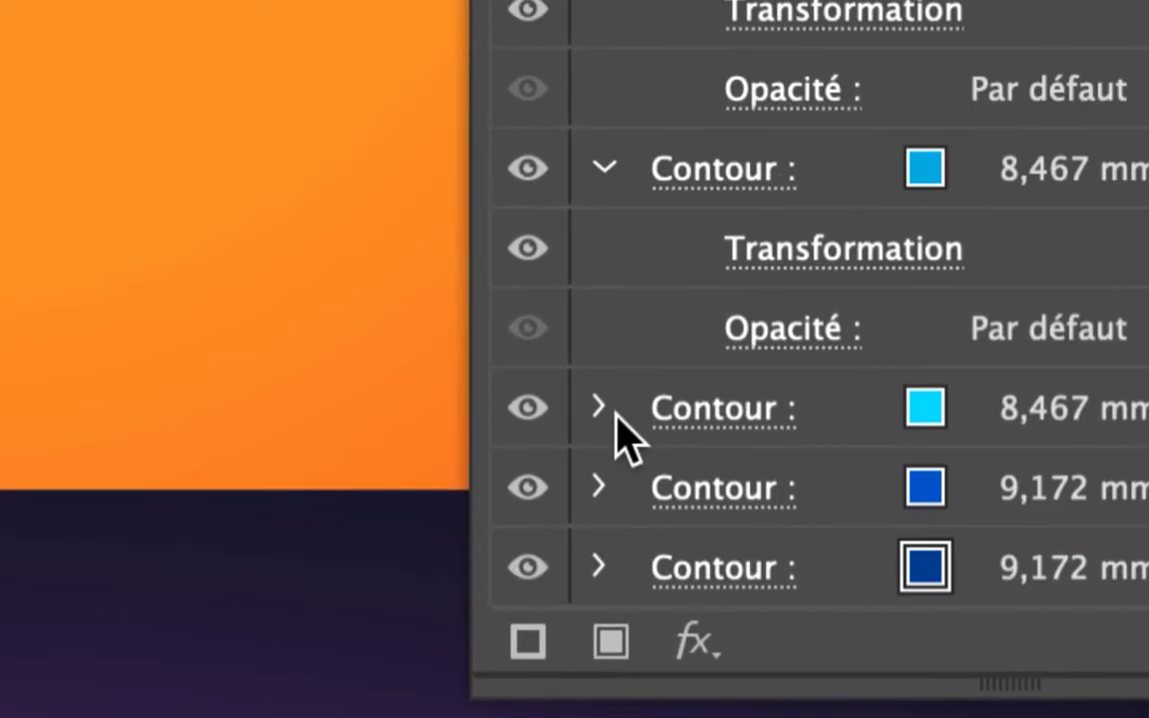
{"action": "left_click", "coordinate": [608, 409]}
{"action": "scroll", "coordinate": [614, 417], "scroll_direction": "down", "scroll_amount": 1}
{"action": "scroll", "coordinate": [618, 419], "scroll_direction": "down", "scroll_amount": 1}
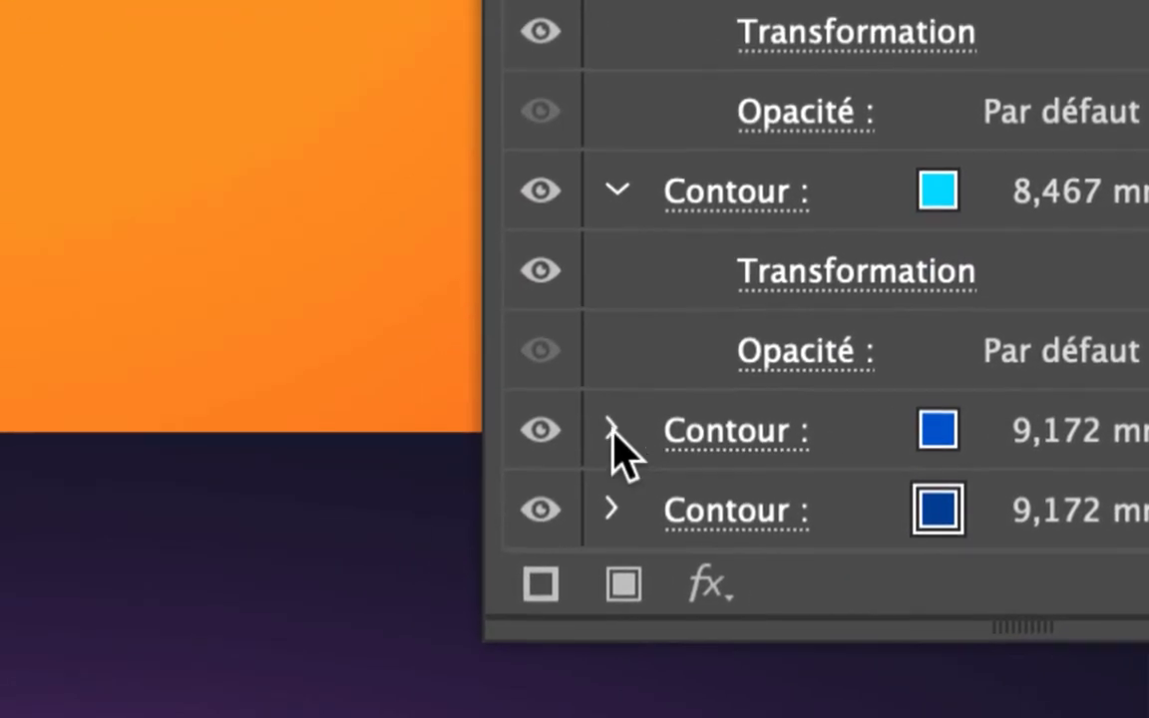
{"action": "left_click", "coordinate": [266, 438]}
{"action": "scroll", "coordinate": [617, 454], "scroll_direction": "down", "scroll_amount": 3}
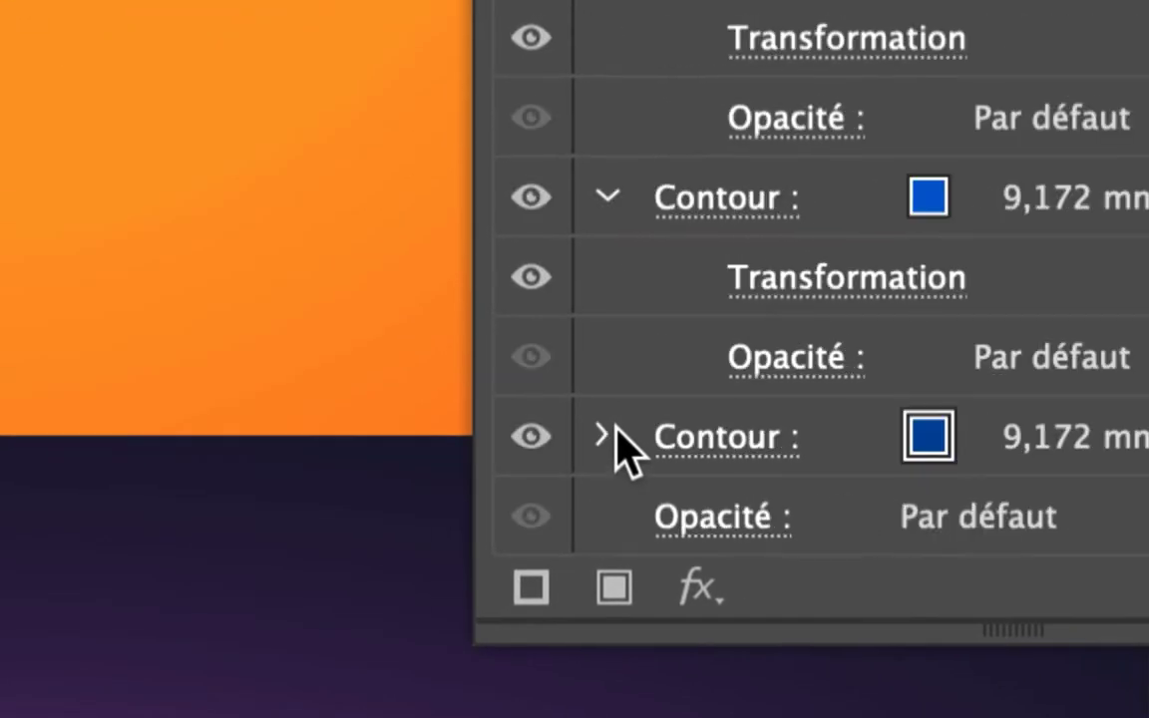
{"action": "left_click", "coordinate": [608, 431]}
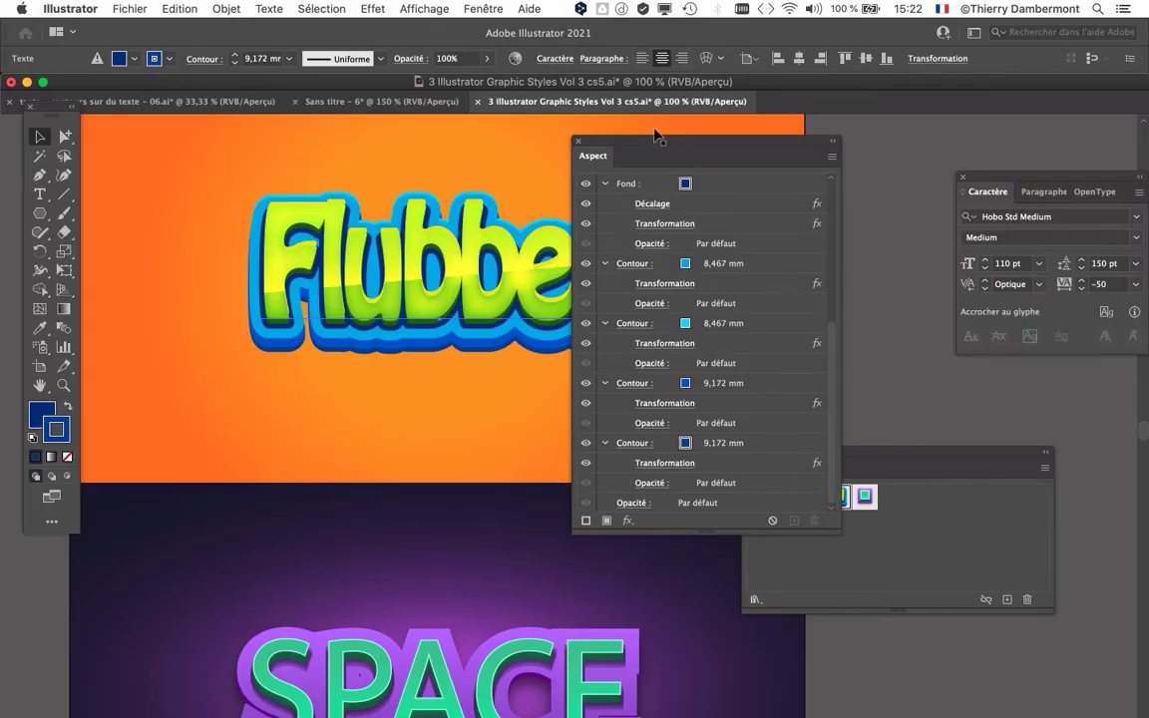
{"action": "left_click_drag", "start_coordinate": [633, 145], "coordinate": [356, 449]}
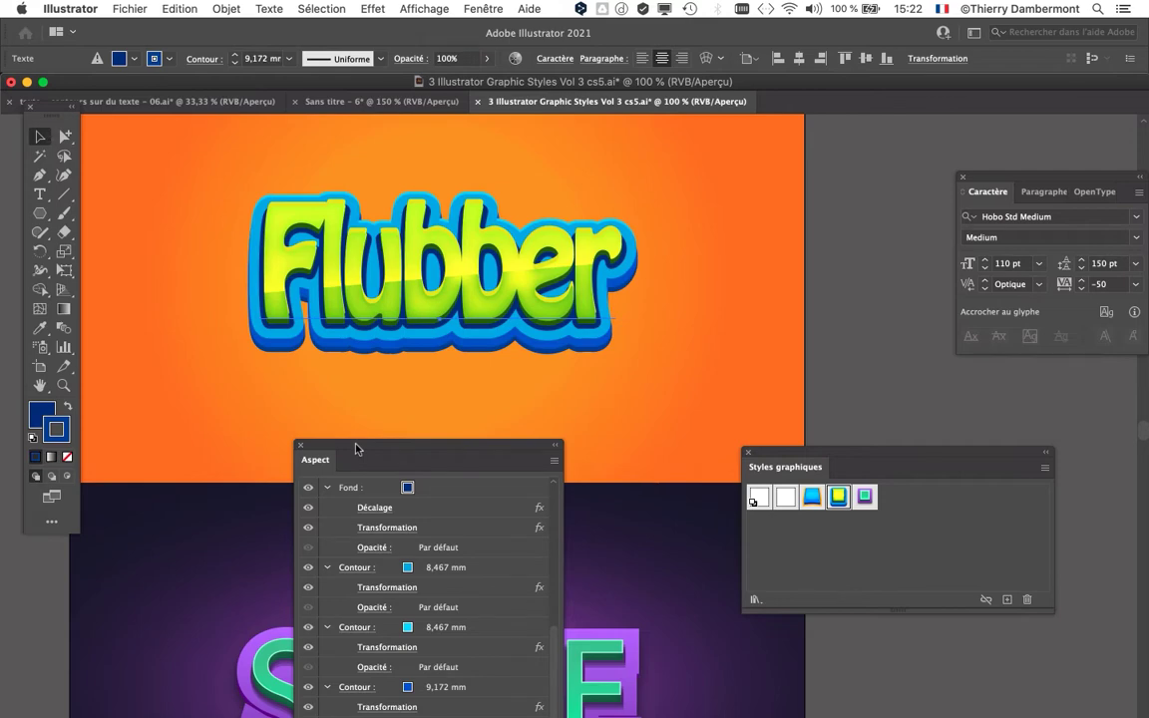
Step: View the outlined "Las Vegas" texts of different sizes in "texte - contours sur du texte - 06.ai" and return to the graphic styles document
{"action": "left_click", "coordinate": [143, 102]}
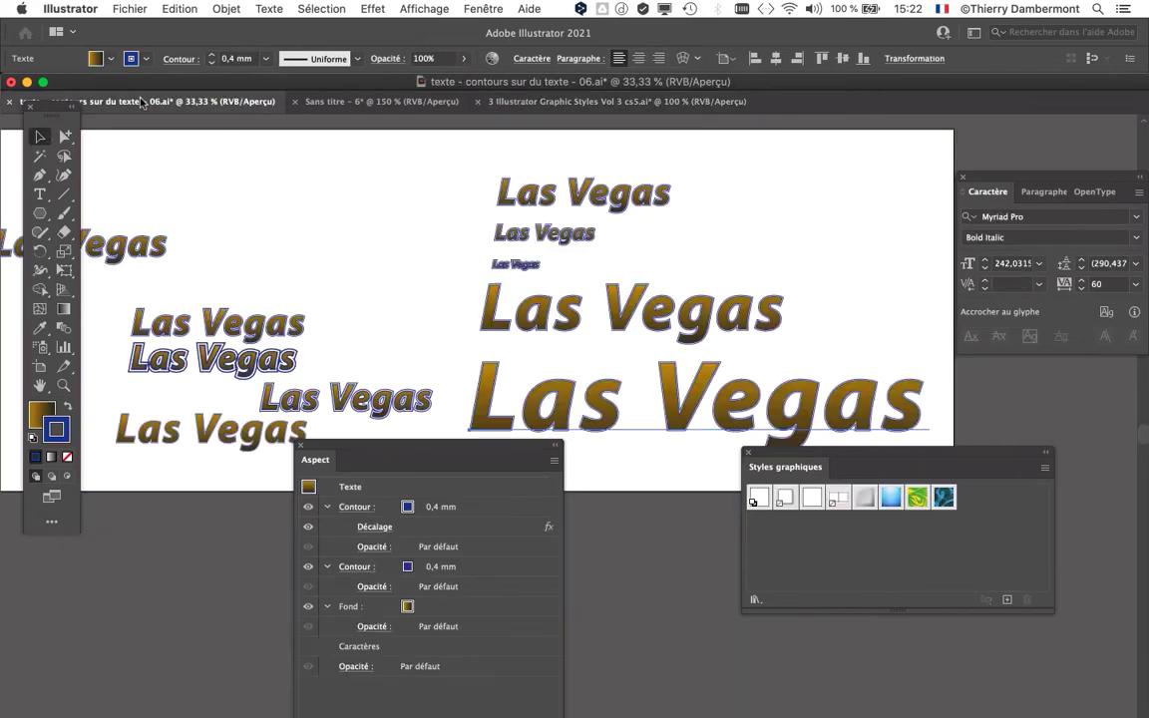
{"action": "scroll", "coordinate": [518, 215], "scroll_direction": "up", "scroll_amount": 1}
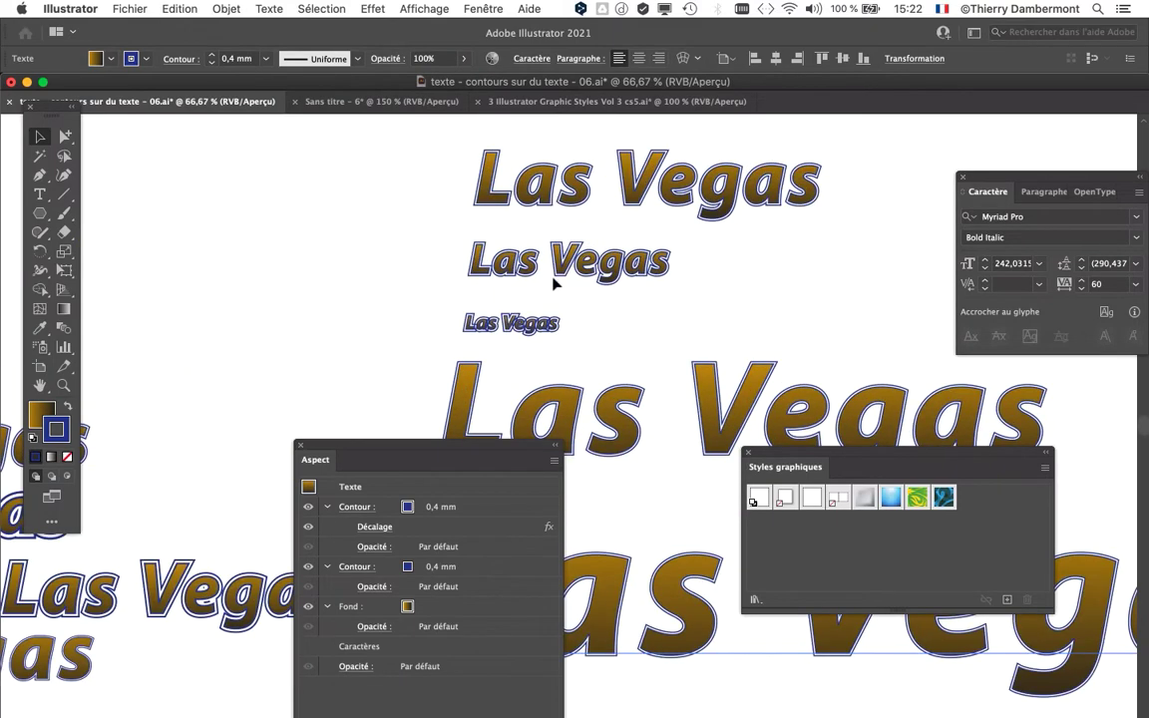
{"action": "scroll", "coordinate": [636, 345], "scroll_direction": "down", "scroll_amount": 2}
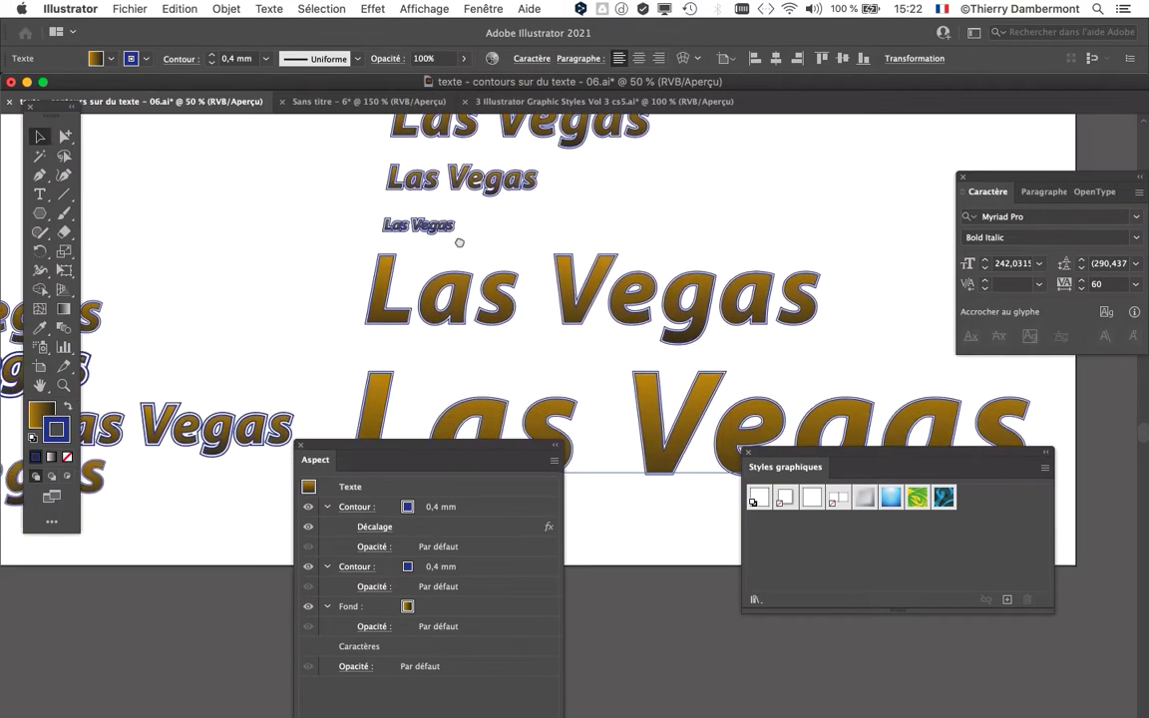
{"action": "scroll", "coordinate": [455, 225], "scroll_direction": "up", "scroll_amount": 3}
{"action": "scroll", "coordinate": [455, 225], "scroll_direction": "left", "scroll_amount": 3}
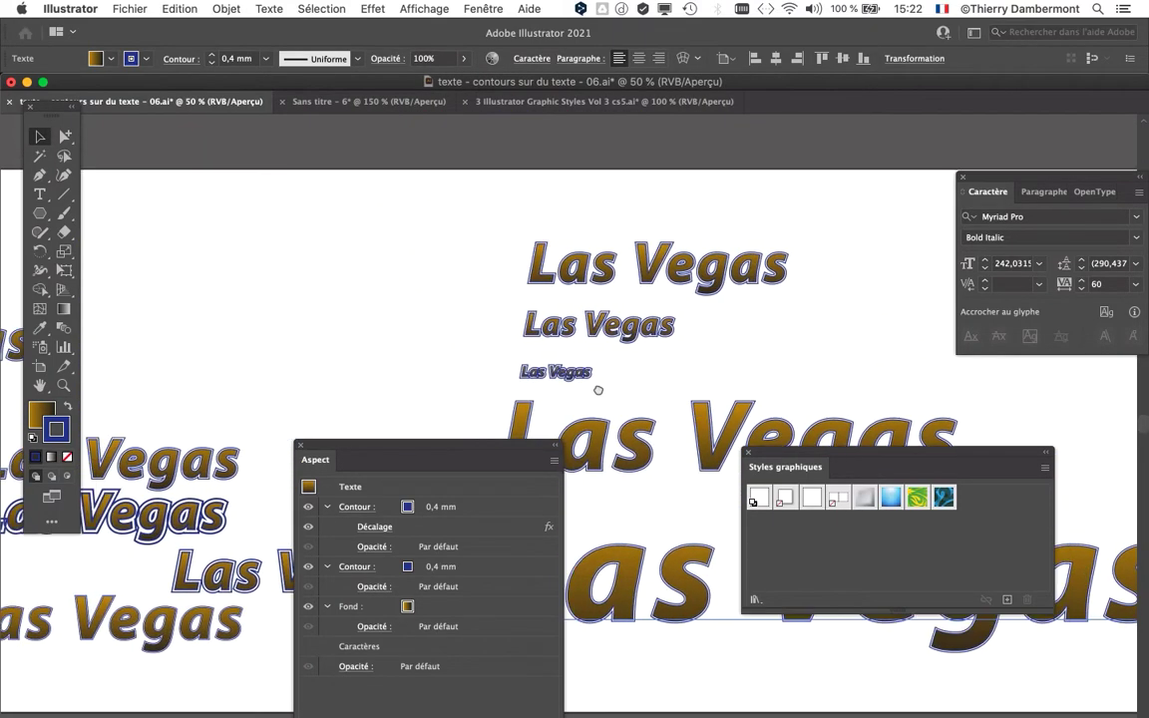
{"action": "left_click", "coordinate": [404, 103]}
{"action": "left_click", "coordinate": [504, 101]}
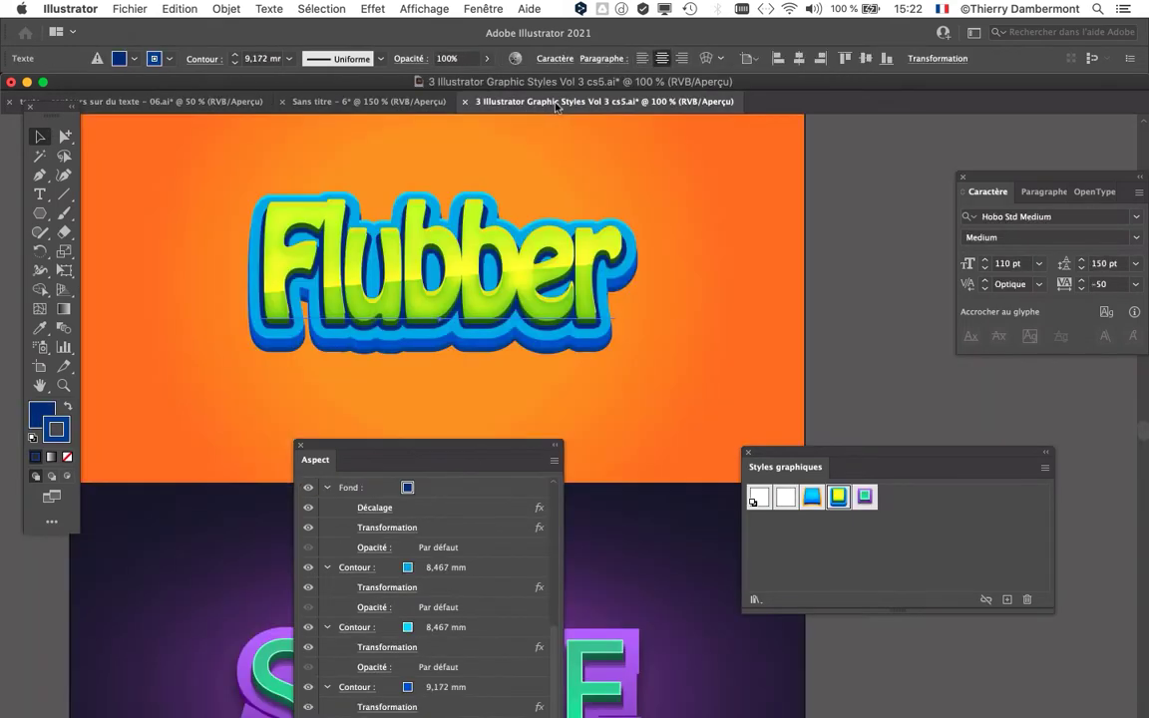
Step: Widen Artboard 1 to the right of the samples to about 1350 px, keeping its height of 1000 px
{"action": "scroll", "coordinate": [586, 204], "scroll_direction": "down", "scroll_amount": 2}
{"action": "scroll", "coordinate": [399, 299], "scroll_direction": "right", "scroll_amount": 3}
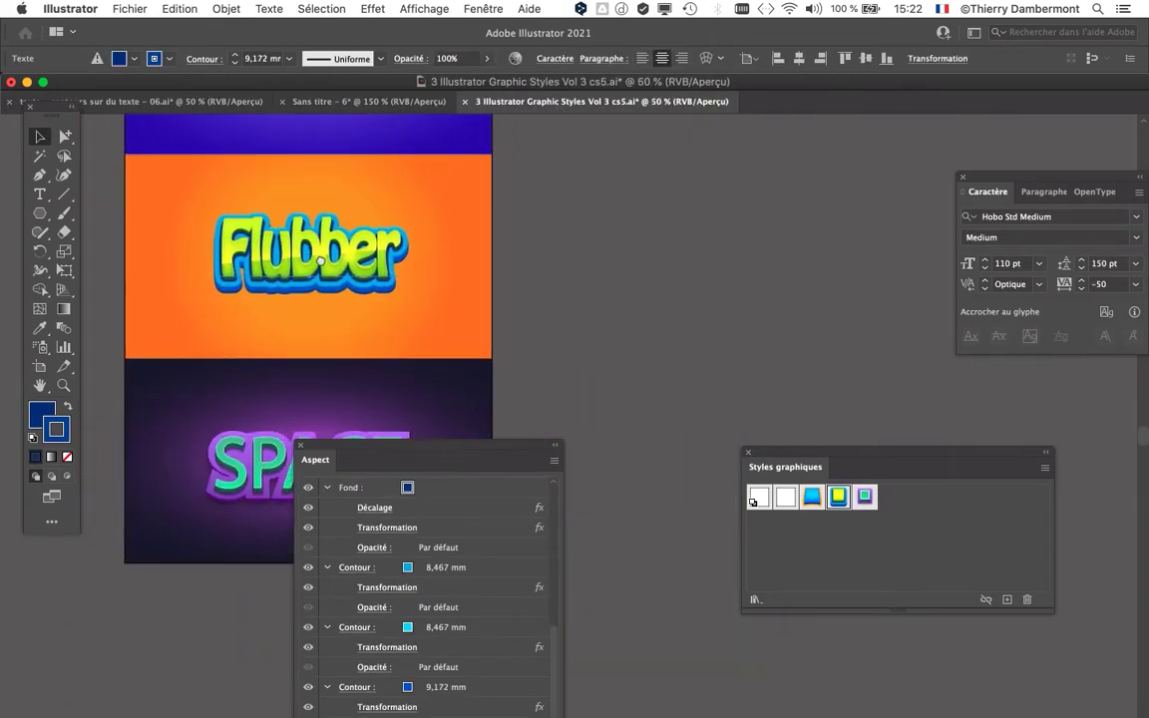
{"action": "left_click", "coordinate": [40, 366]}
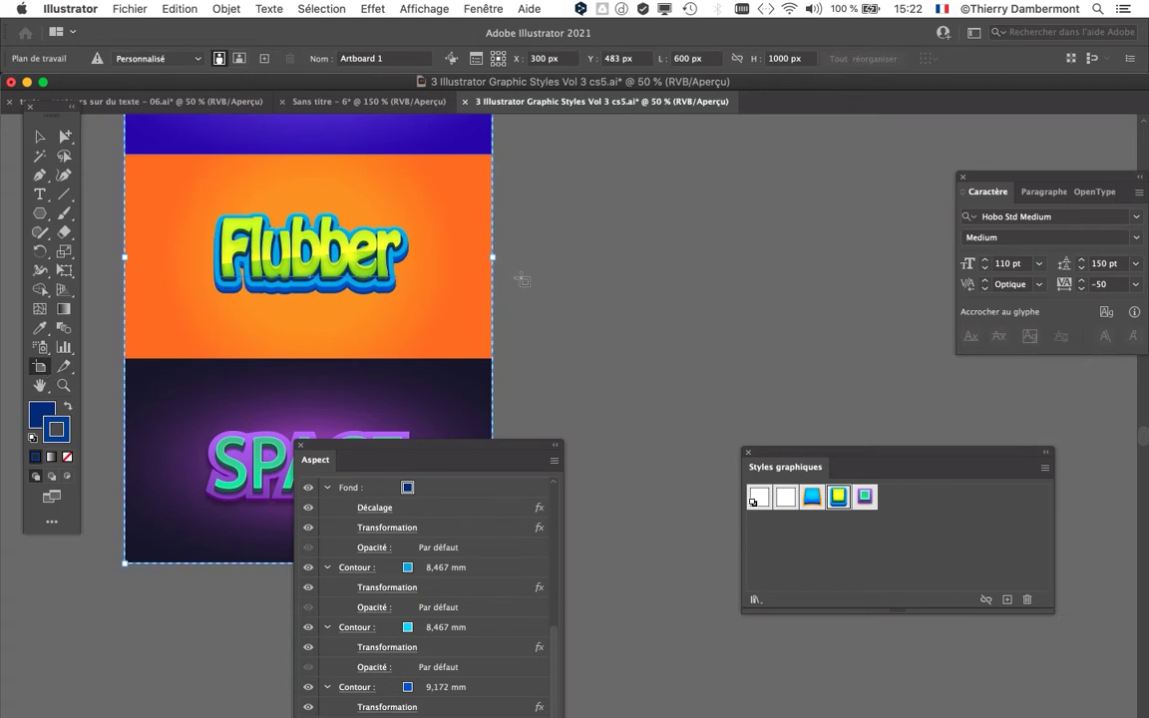
{"action": "left_click_drag", "start_coordinate": [492, 258], "coordinate": [951, 258]}
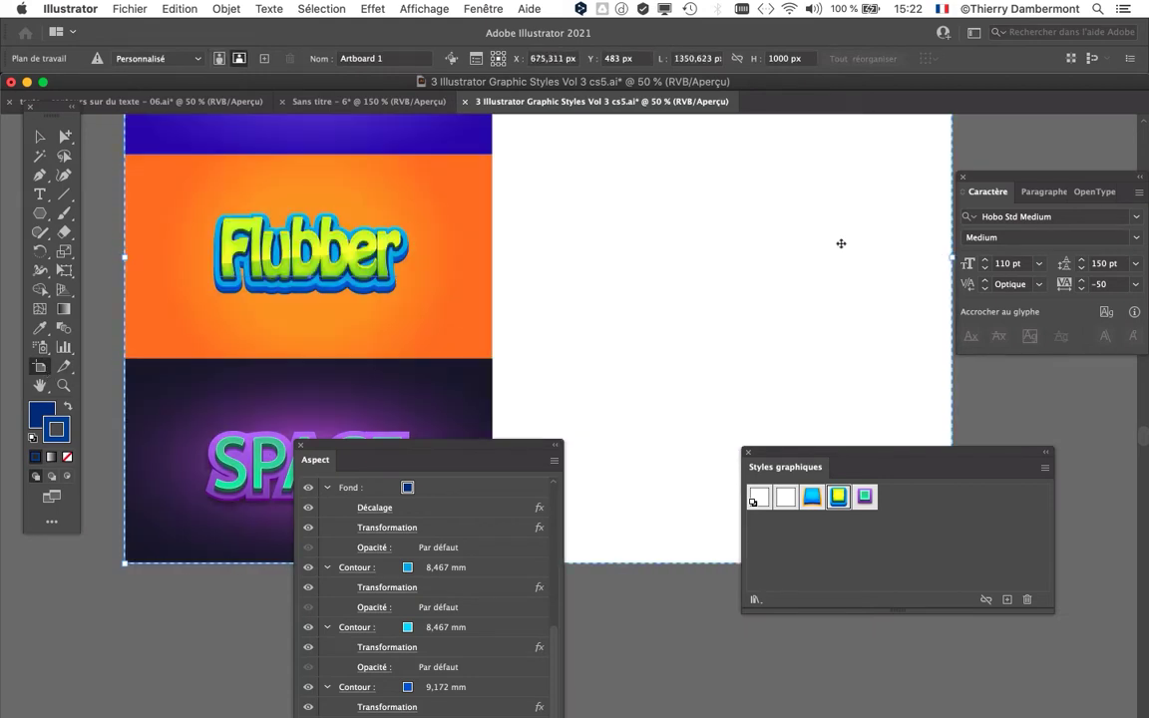
{"action": "left_click", "coordinate": [40, 136]}
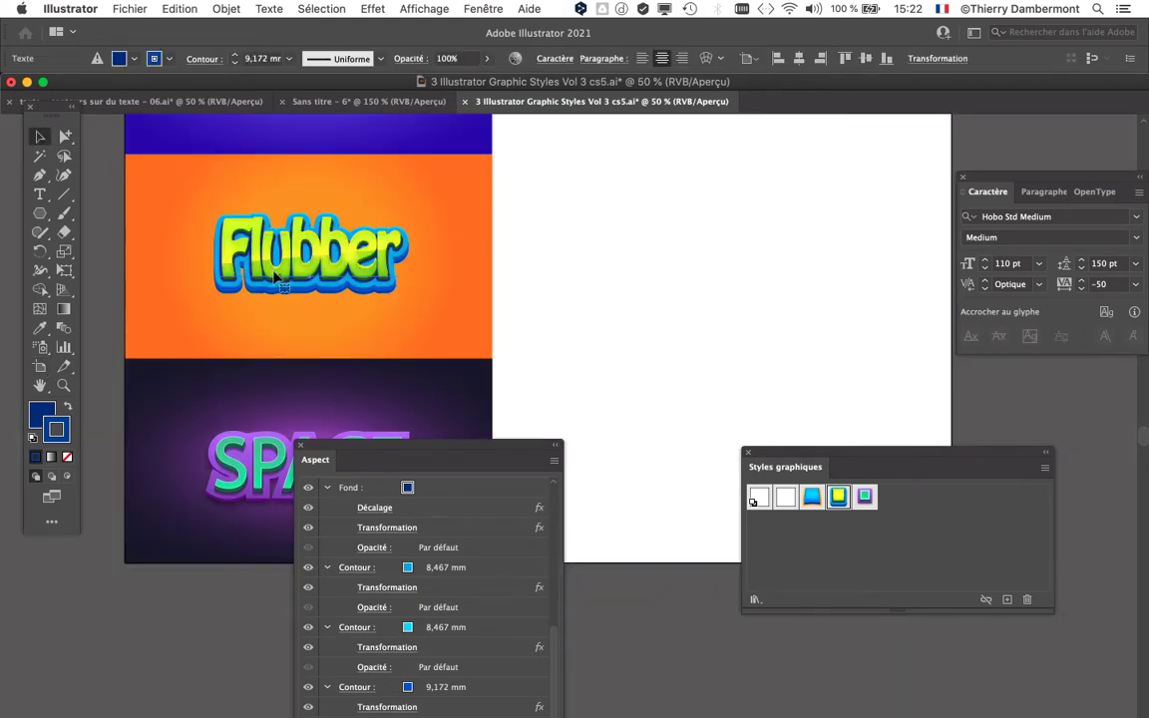
Step: Place a copy of the "Flubber" text on the blank white area of the artboard and move the Appearance panel out of the way
{"action": "left_click_drag", "start_coordinate": [273, 276], "coordinate": [634, 186]}
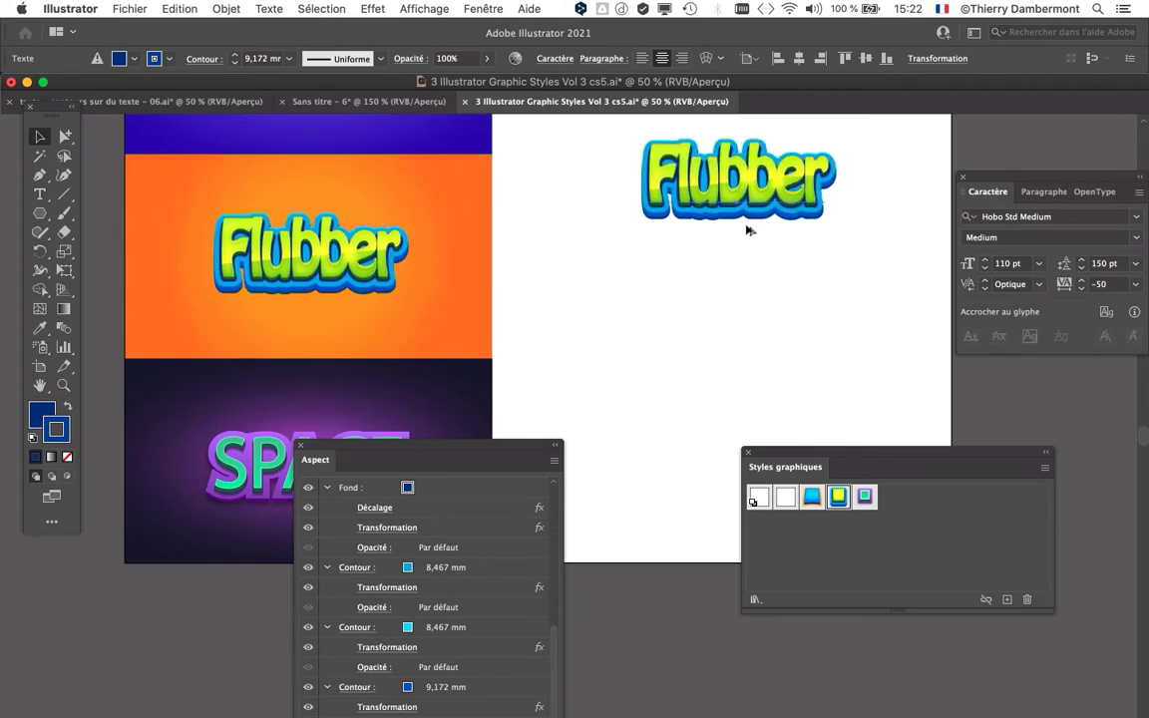
{"action": "key", "text": "super+plus"}
{"action": "key", "text": "super+plus"}
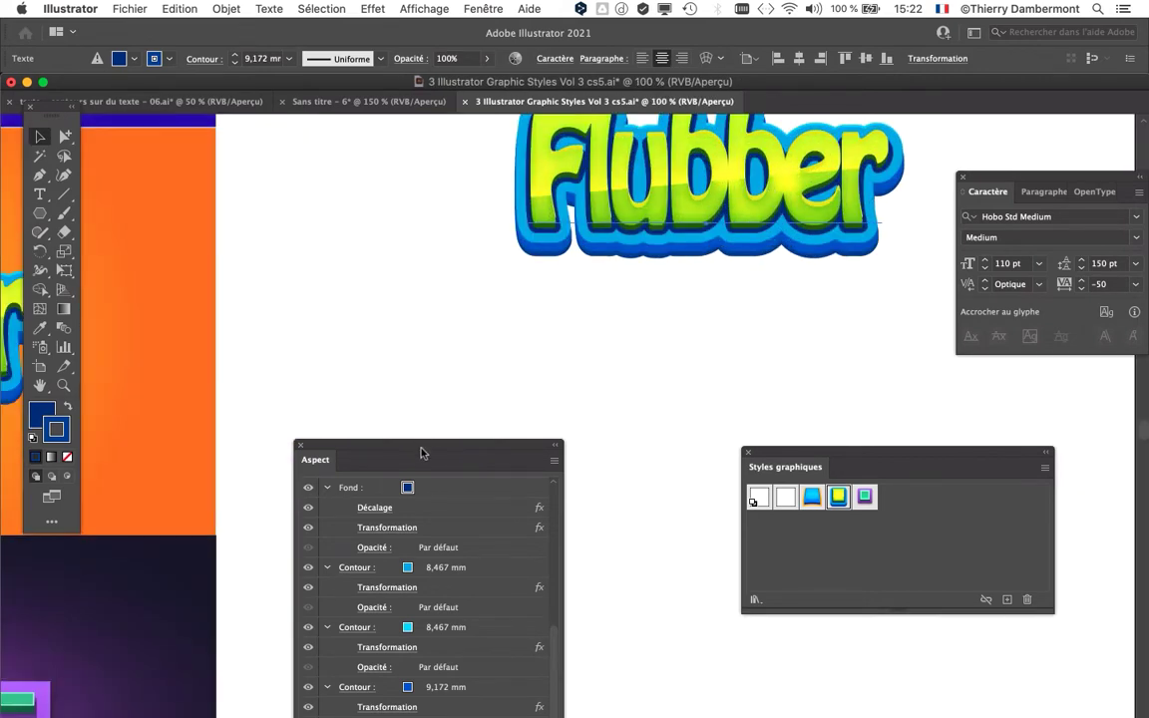
{"action": "left_click_drag", "start_coordinate": [421, 454], "coordinate": [941, 695]}
{"action": "left_click_drag", "start_coordinate": [700, 458], "coordinate": [409, 489]}
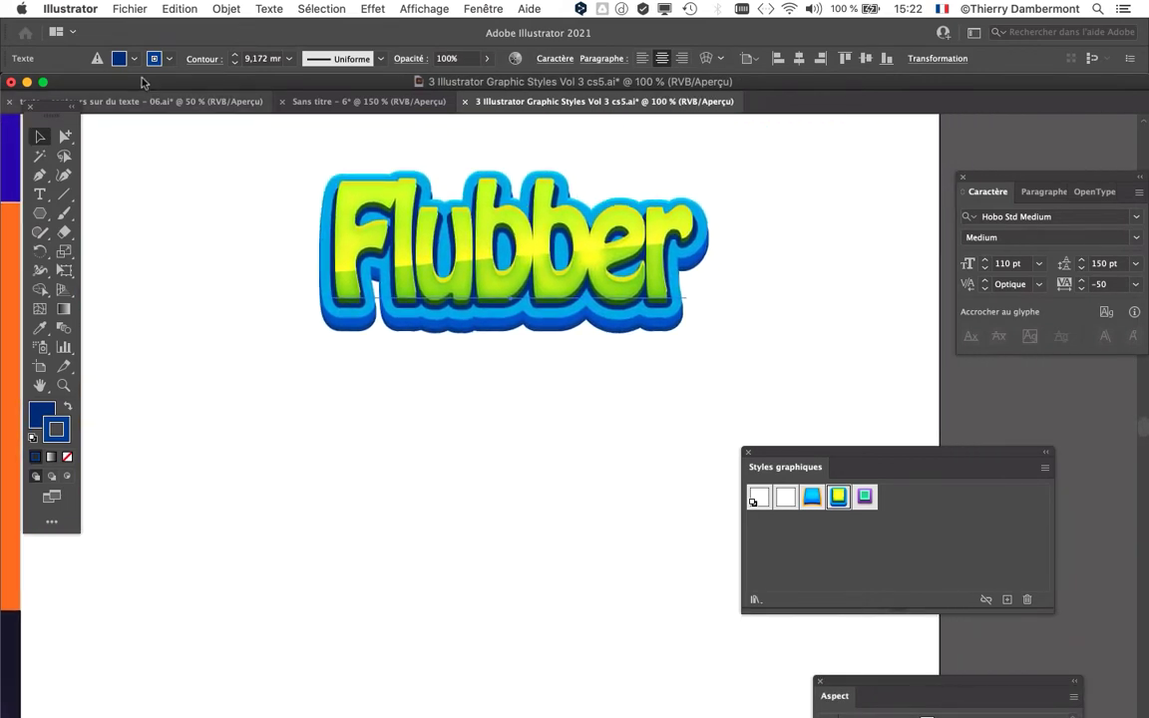
Step: Turn off "Mettre à l'échelle les contours et les effets" in the general preferences
{"action": "left_click", "coordinate": [70, 9]}
{"action": "mouse_move", "coordinate": [102, 49]}
{"action": "left_click", "coordinate": [225, 49]}
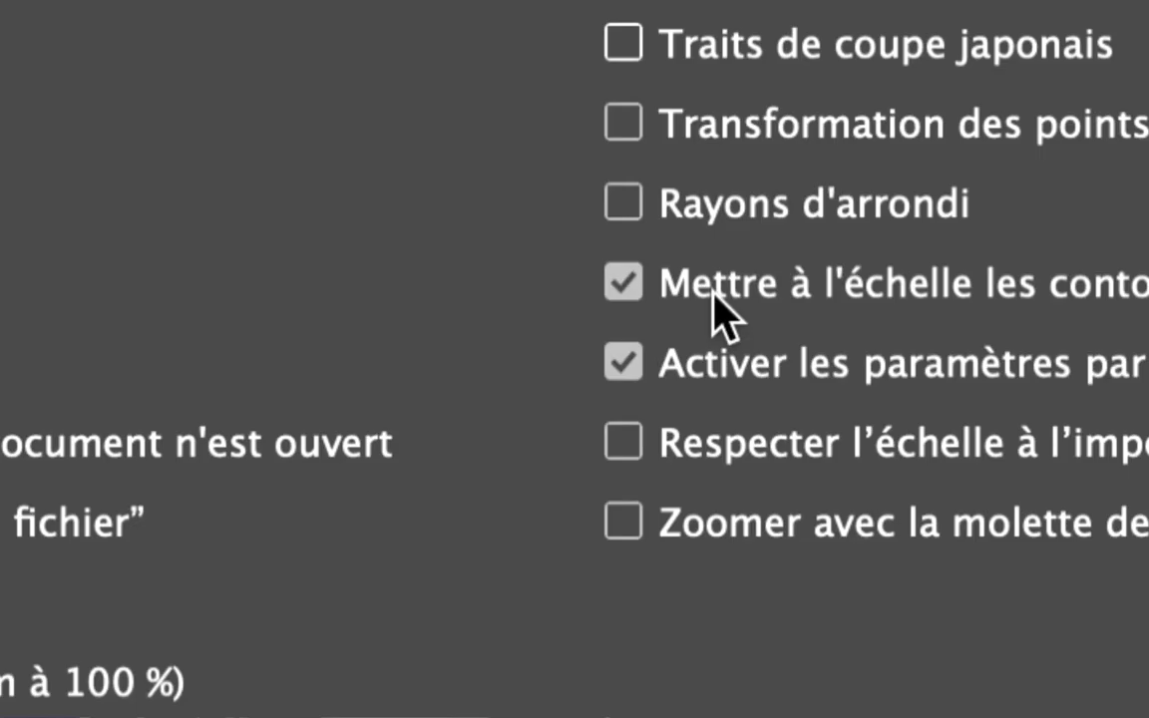
{"action": "left_click", "coordinate": [714, 291]}
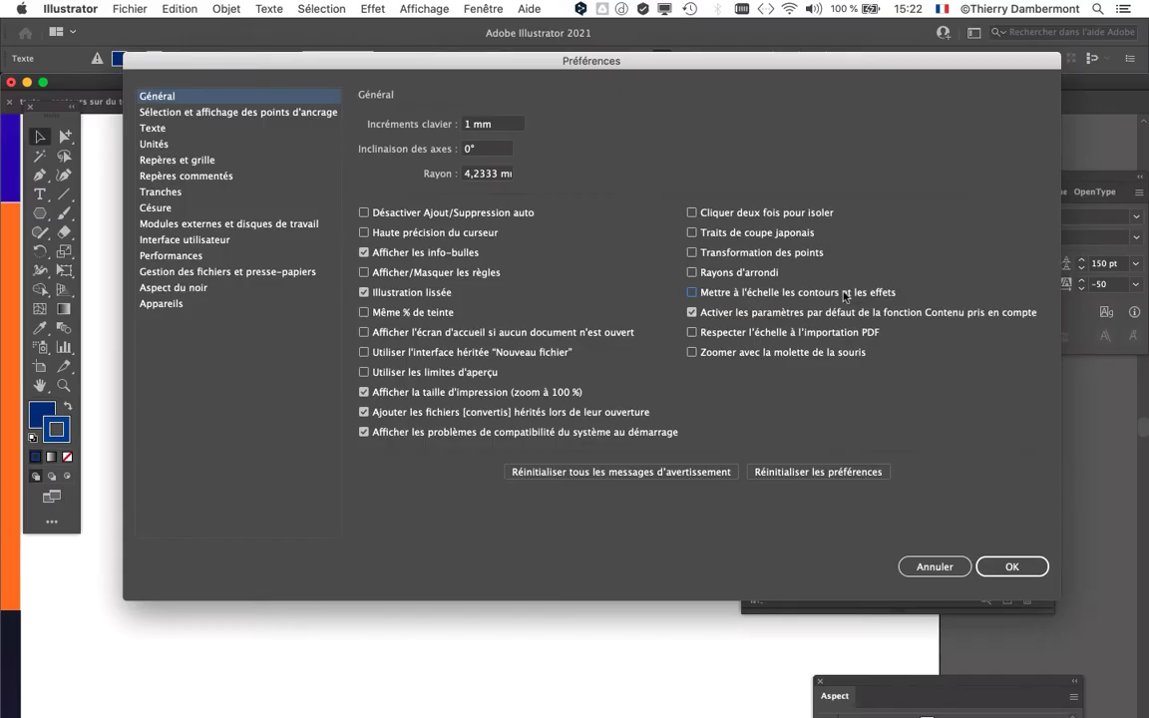
{"action": "left_click", "coordinate": [1009, 566]}
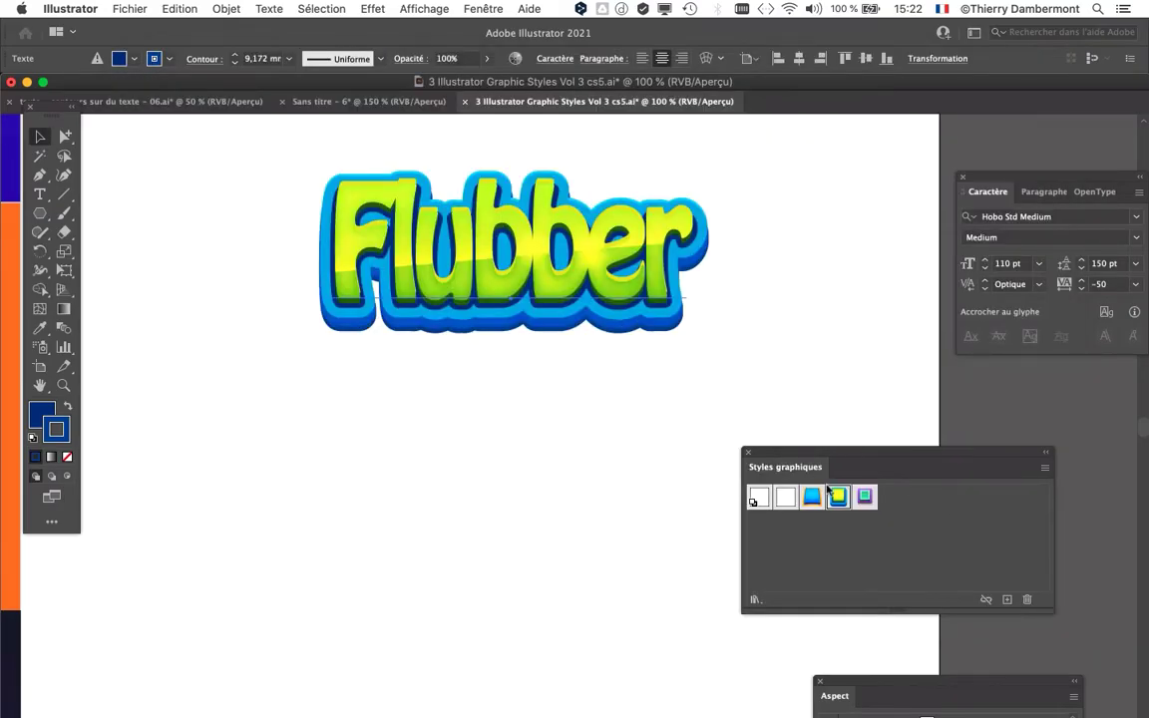
Step: Move the graphic styles panel off the artboard and place a duplicate of the "Flubber" text directly below the copy on white
{"action": "left_click_drag", "start_coordinate": [806, 460], "coordinate": [996, 420]}
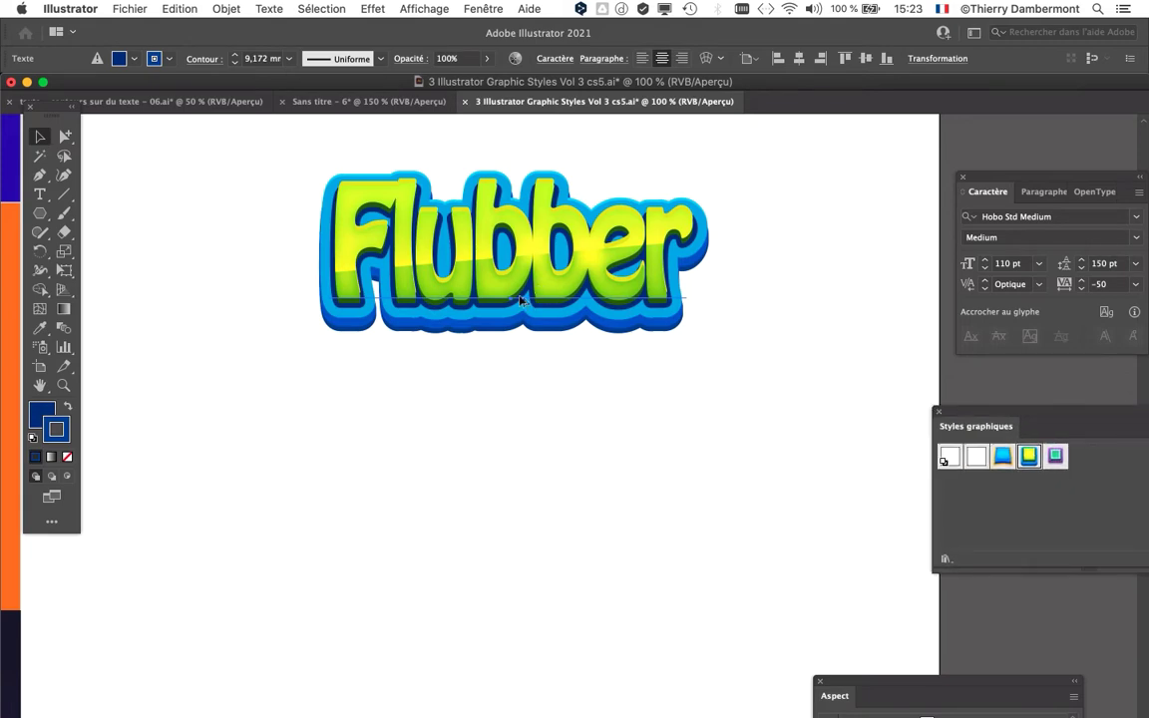
{"action": "left_click_drag", "start_coordinate": [520, 299], "coordinate": [517, 514]}
{"action": "key", "text": "super+minus"}
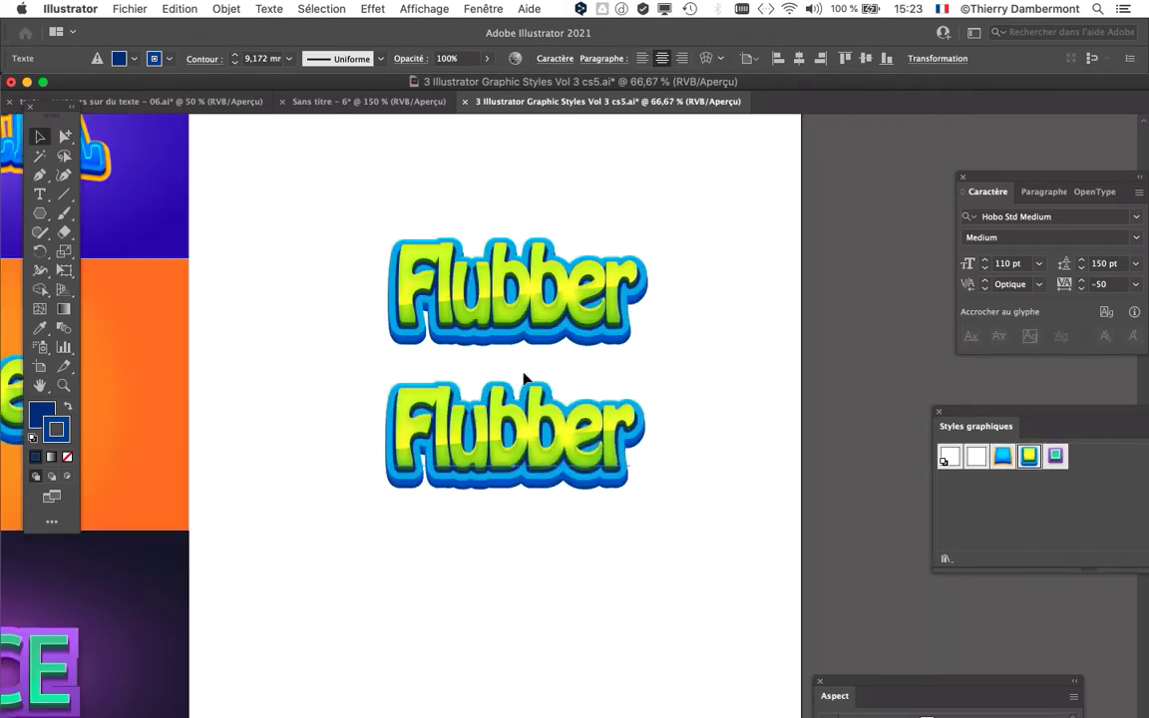
{"action": "key", "text": "super+minus"}
{"action": "scroll", "coordinate": [526, 385], "scroll_direction": "down", "scroll_amount": 5}
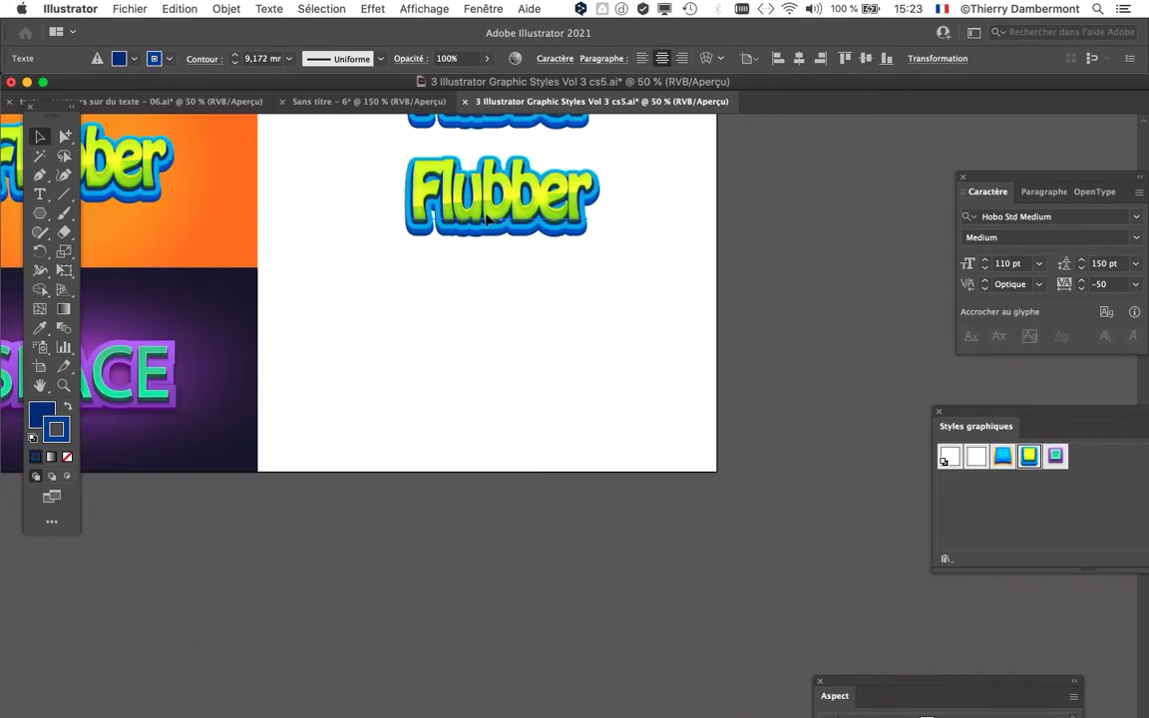
Step: Add two more evenly spaced duplicates of the "Flubber" text below the existing two, making a column of four
{"action": "left_click_drag", "start_coordinate": [486, 219], "coordinate": [489, 327]}
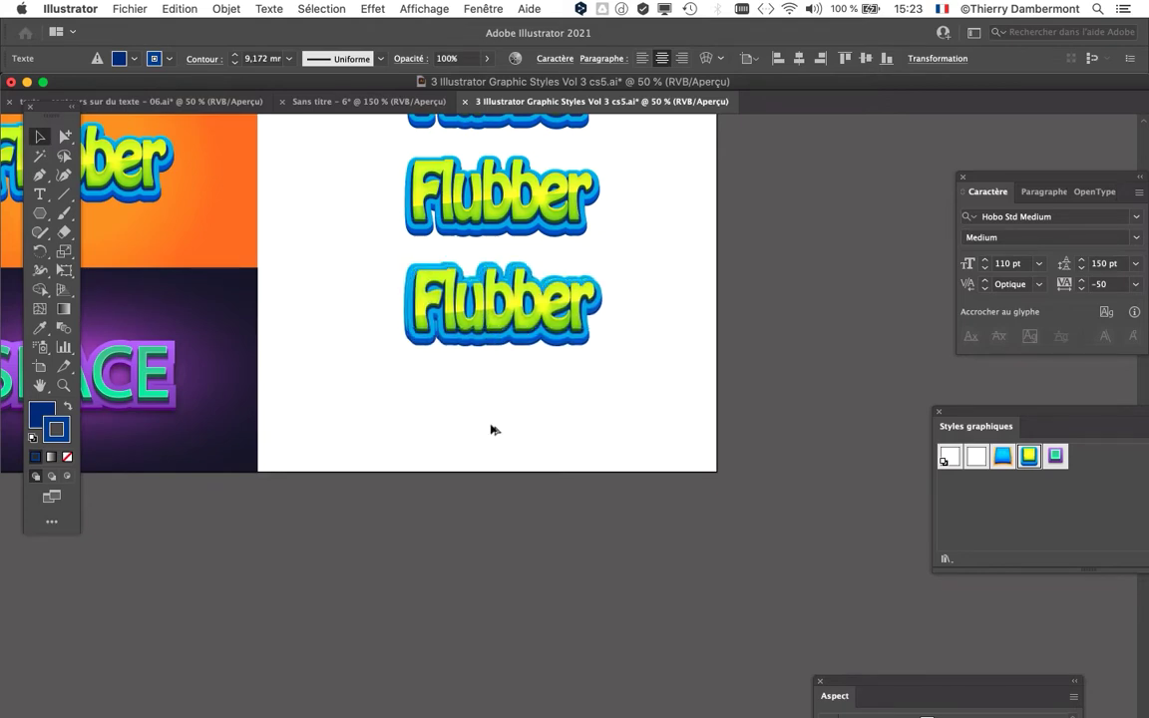
{"action": "key", "text": "super+d"}
{"action": "scroll", "coordinate": [518, 299], "scroll_direction": "up", "scroll_amount": 3}
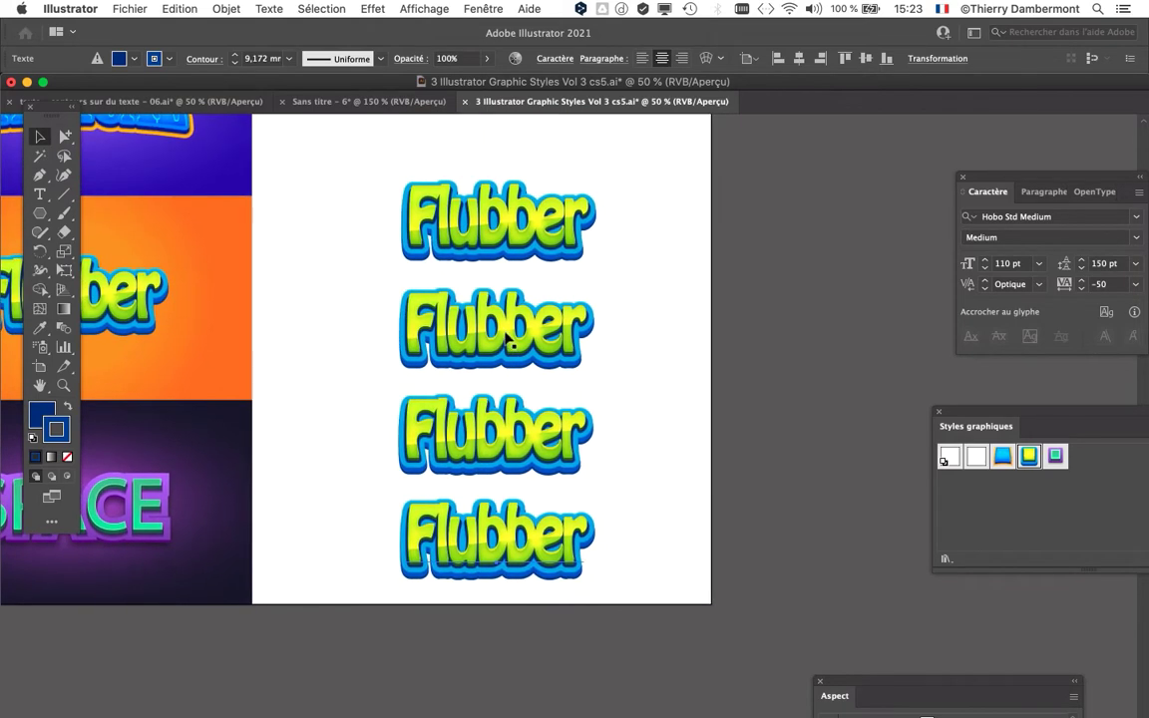
{"action": "scroll", "coordinate": [507, 339], "scroll_direction": "up", "scroll_amount": 2}
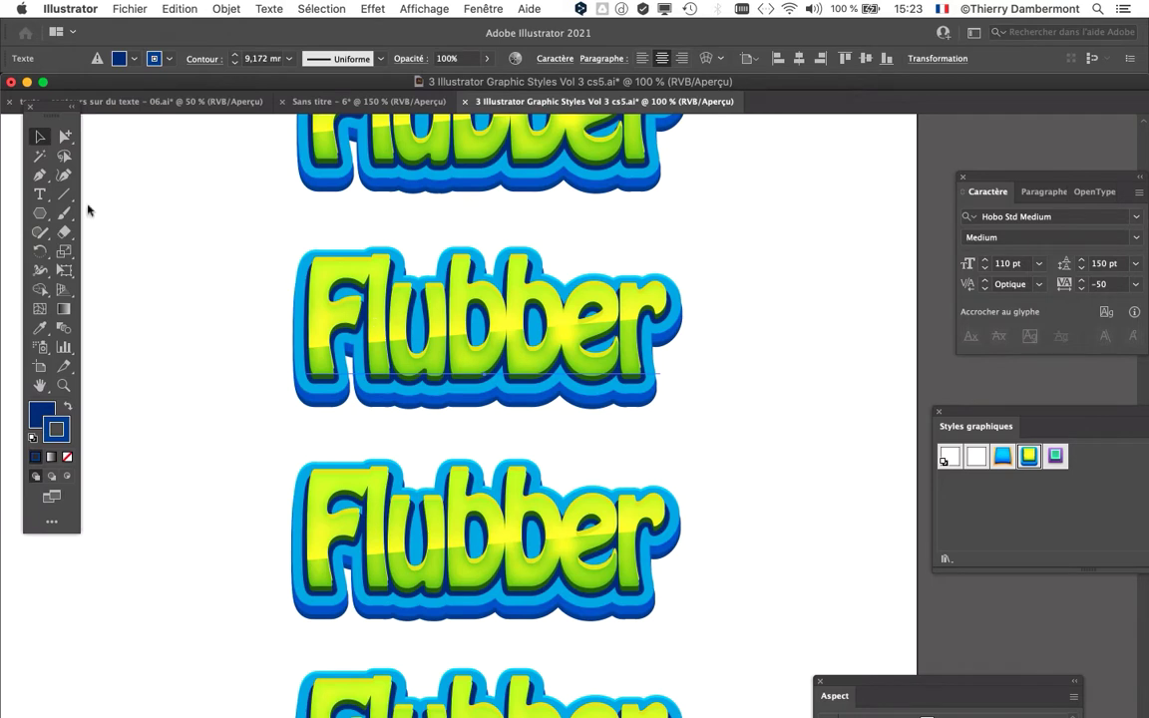
Step: Scale the second "Flubber" copy in the column down proportionally around its centre, to a font size of about 54 pt
{"action": "left_click", "coordinate": [63, 270]}
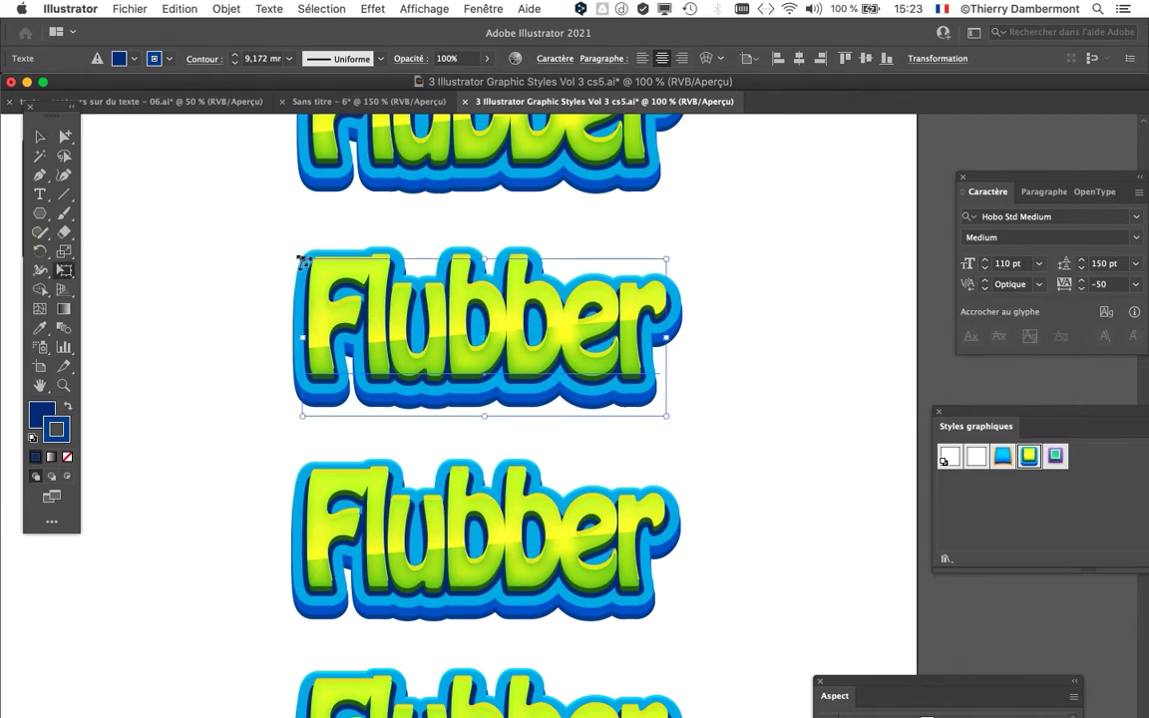
{"action": "left_click_drag", "start_coordinate": [302, 261], "coordinate": [392, 292]}
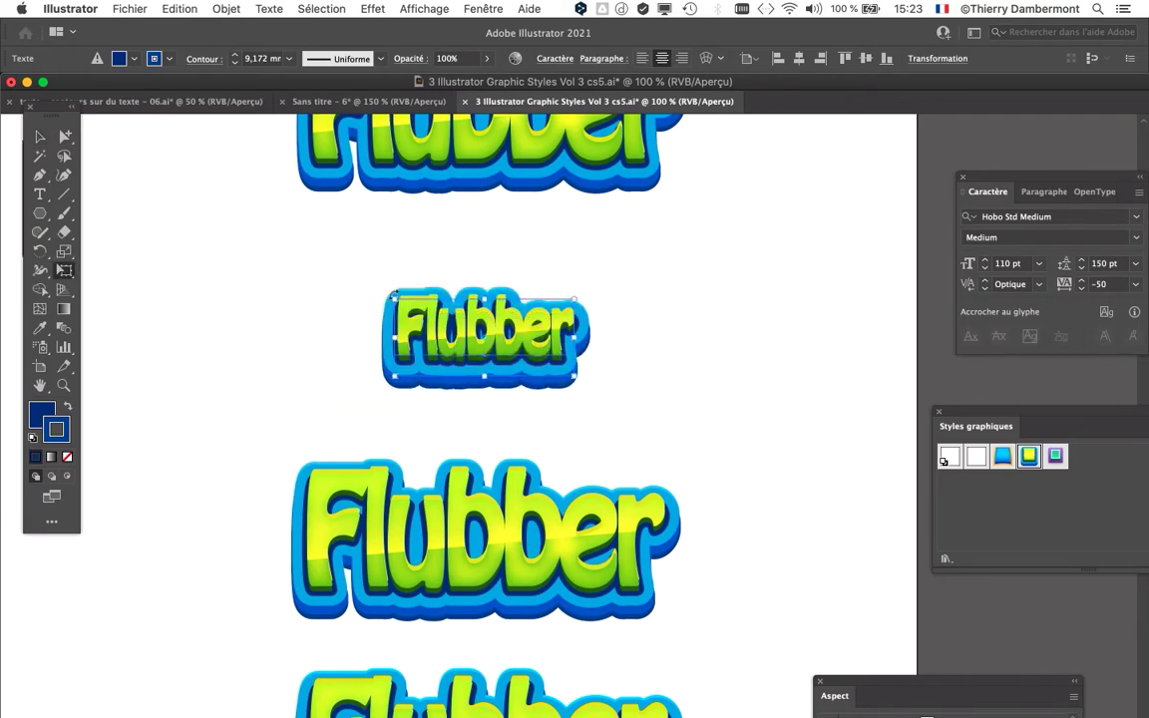
{"action": "key", "text": "v"}
{"action": "key", "text": "super+shift+a"}
{"action": "scroll", "coordinate": [385, 377], "scroll_direction": "down", "scroll_amount": 3}
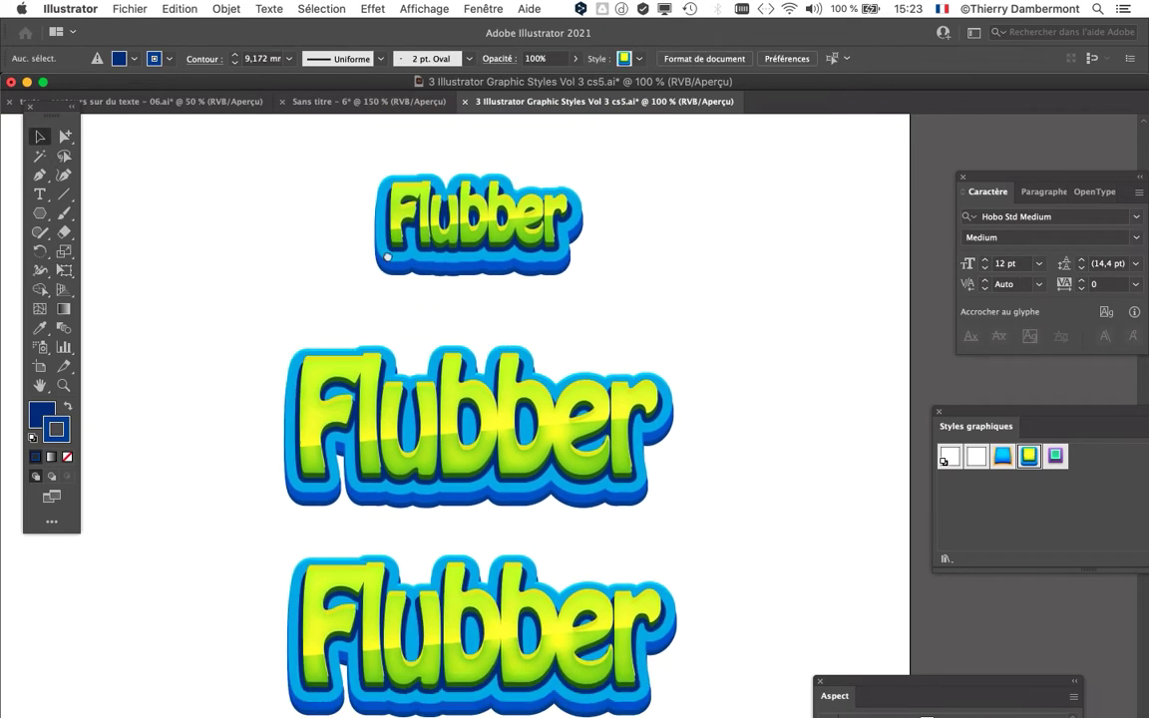
Step: Scale the third "Flubber" copy down proportionally around its centre, to a font size of about 73 pt
{"action": "scroll", "coordinate": [387, 256], "scroll_direction": "down", "scroll_amount": 1}
{"action": "left_click", "coordinate": [328, 324]}
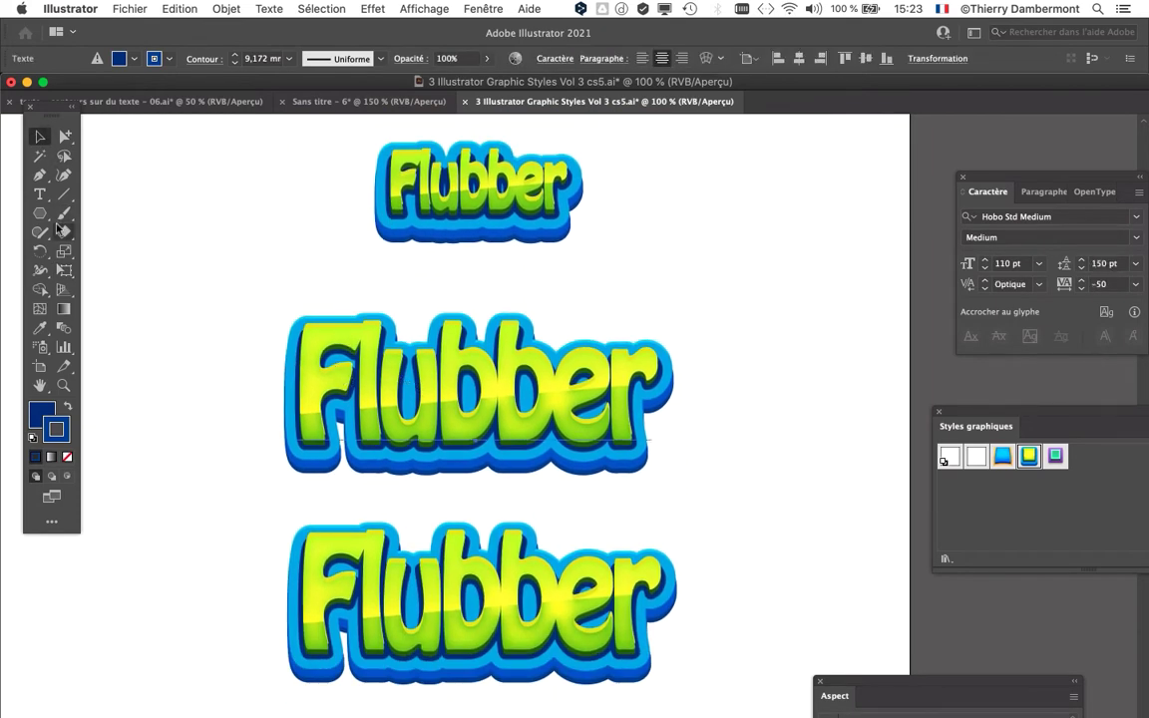
{"action": "left_click", "coordinate": [64, 269]}
{"action": "left_click_drag", "start_coordinate": [295, 327], "coordinate": [333, 338]}
{"action": "key", "text": "super+shift+a"}
{"action": "scroll", "coordinate": [385, 409], "scroll_direction": "down", "scroll_amount": 5}
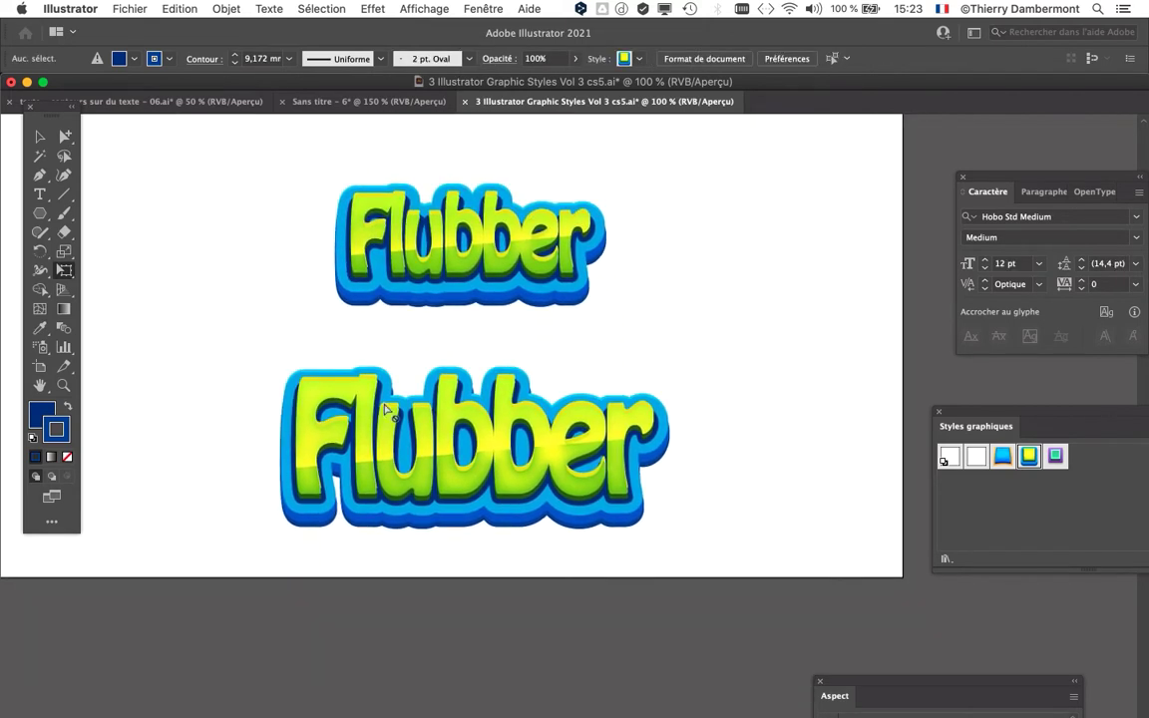
Step: Enlarge the lowest "Flubber" copy proportionally around its centre, to a font size of about 180 pt
{"action": "left_click", "coordinate": [386, 448]}
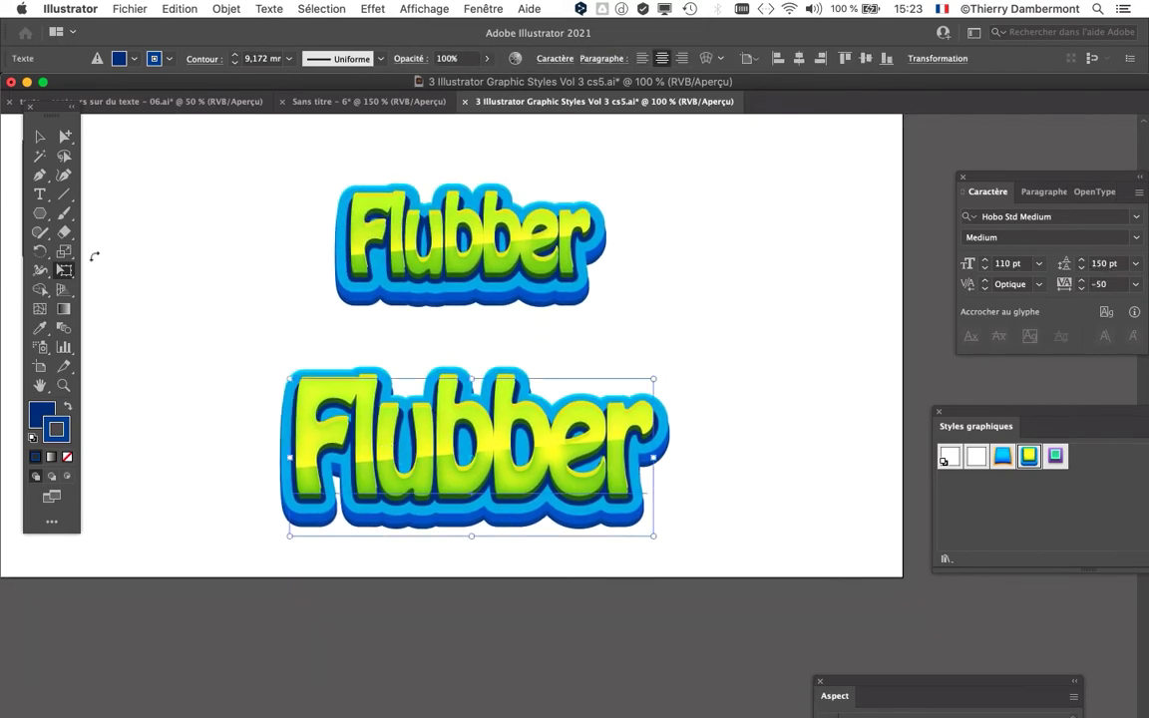
{"action": "left_click_drag", "start_coordinate": [289, 380], "coordinate": [175, 328]}
{"action": "left_click", "coordinate": [40, 138]}
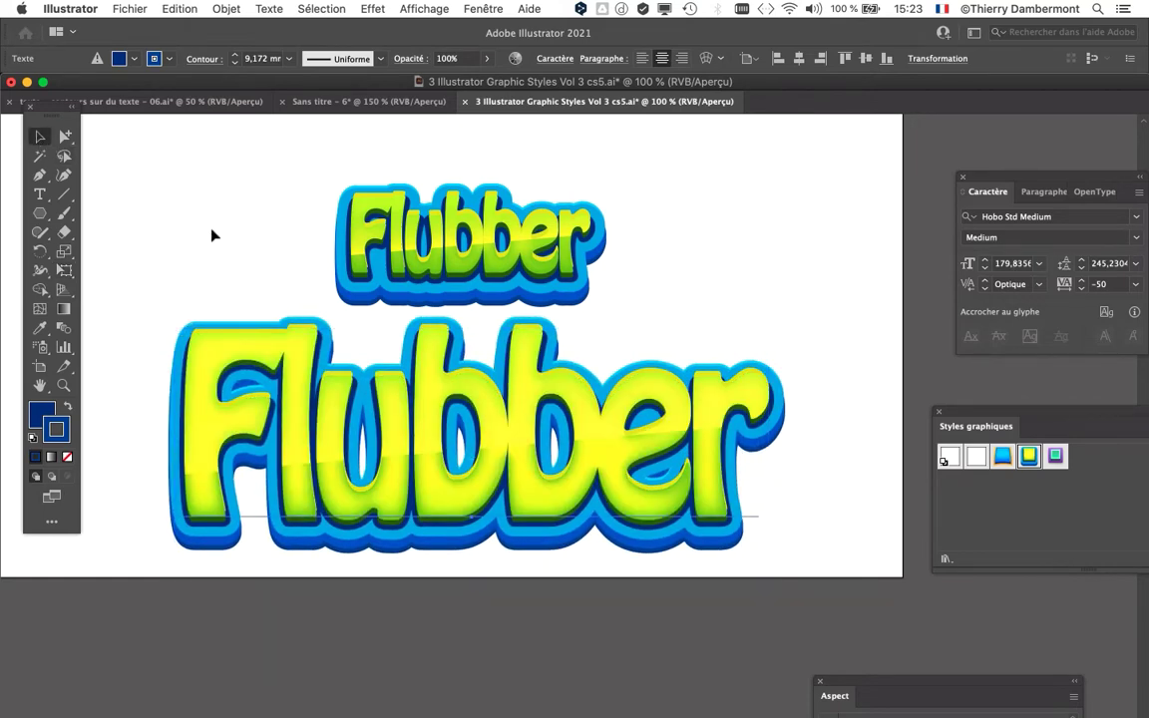
{"action": "left_click", "coordinate": [213, 231]}
{"action": "scroll", "coordinate": [661, 320], "scroll_direction": "down", "scroll_amount": 1}
Step: Stack the three resized "Flubber" copies closely below the original-size one, roughly flush with its left edge
{"action": "left_click_drag", "start_coordinate": [668, 268], "coordinate": [637, 436]}
{"action": "left_click_drag", "start_coordinate": [520, 341], "coordinate": [459, 293]}
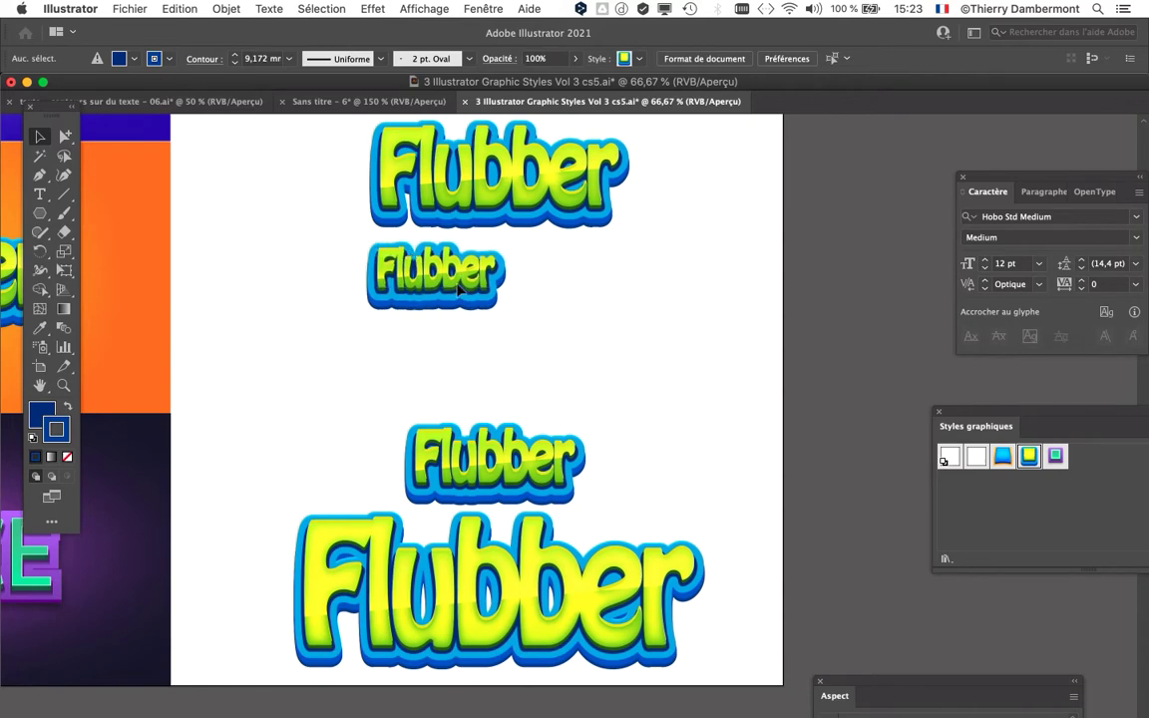
{"action": "left_click_drag", "start_coordinate": [491, 459], "coordinate": [456, 365]}
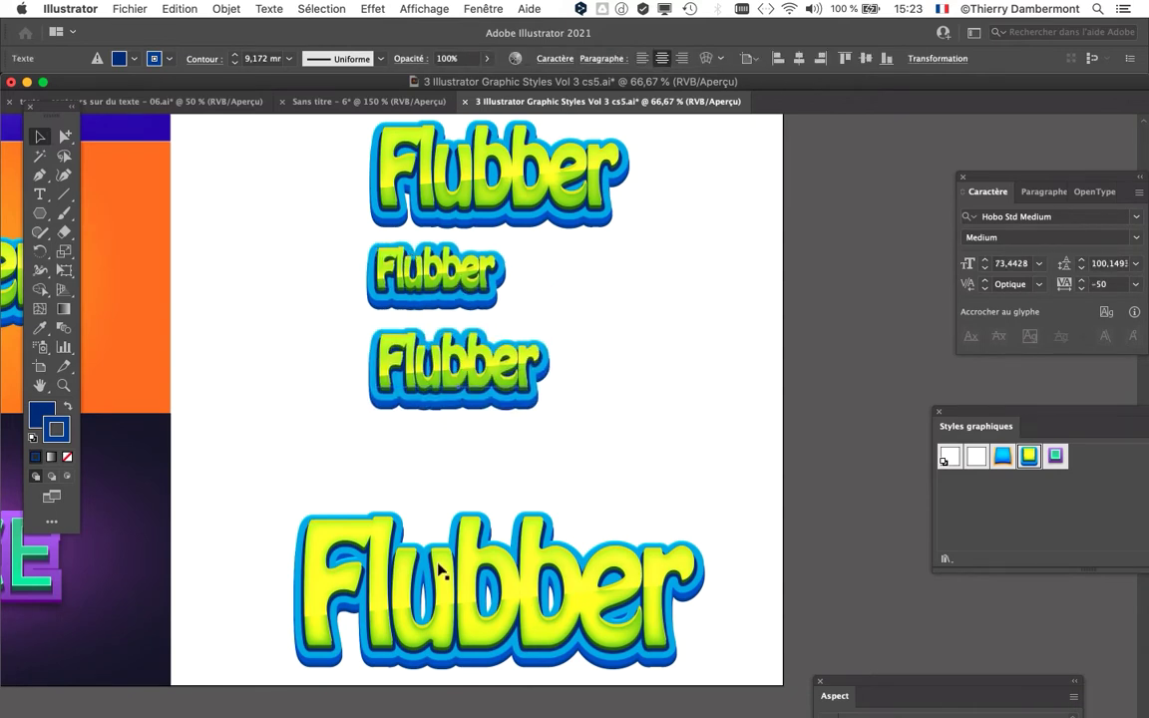
{"action": "left_click_drag", "start_coordinate": [377, 581], "coordinate": [449, 489]}
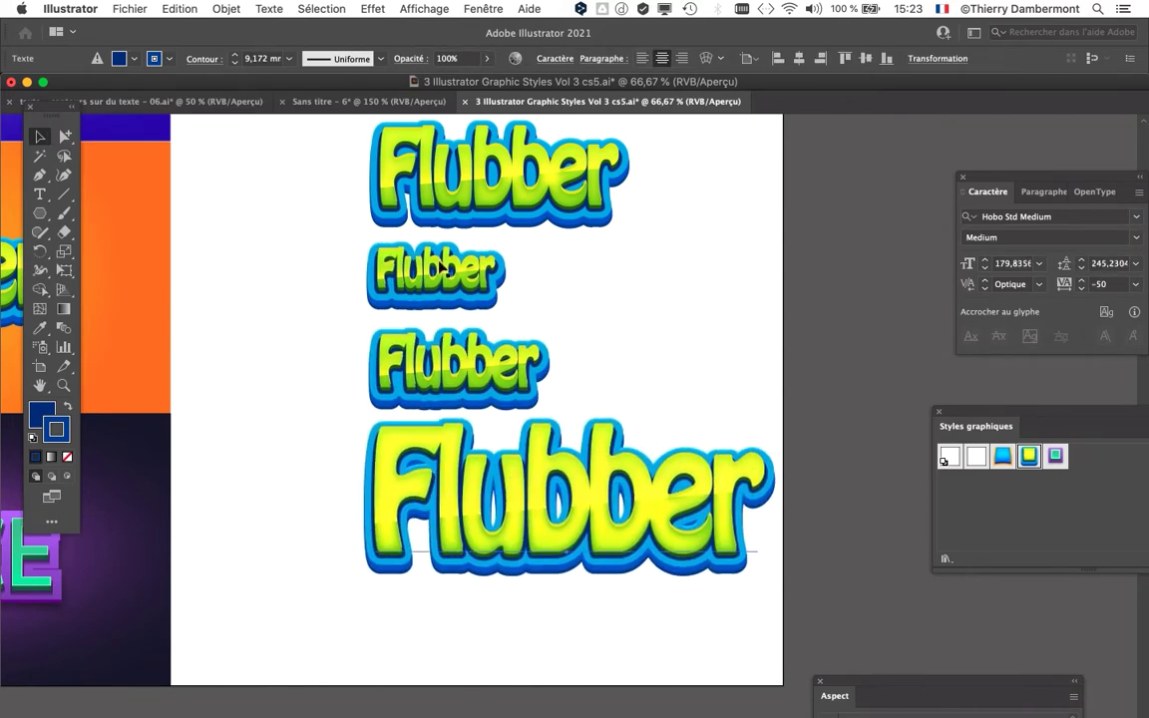
{"action": "scroll", "coordinate": [442, 268], "scroll_direction": "up", "scroll_amount": 2}
{"action": "scroll", "coordinate": [442, 267], "scroll_direction": "right", "scroll_amount": 1}
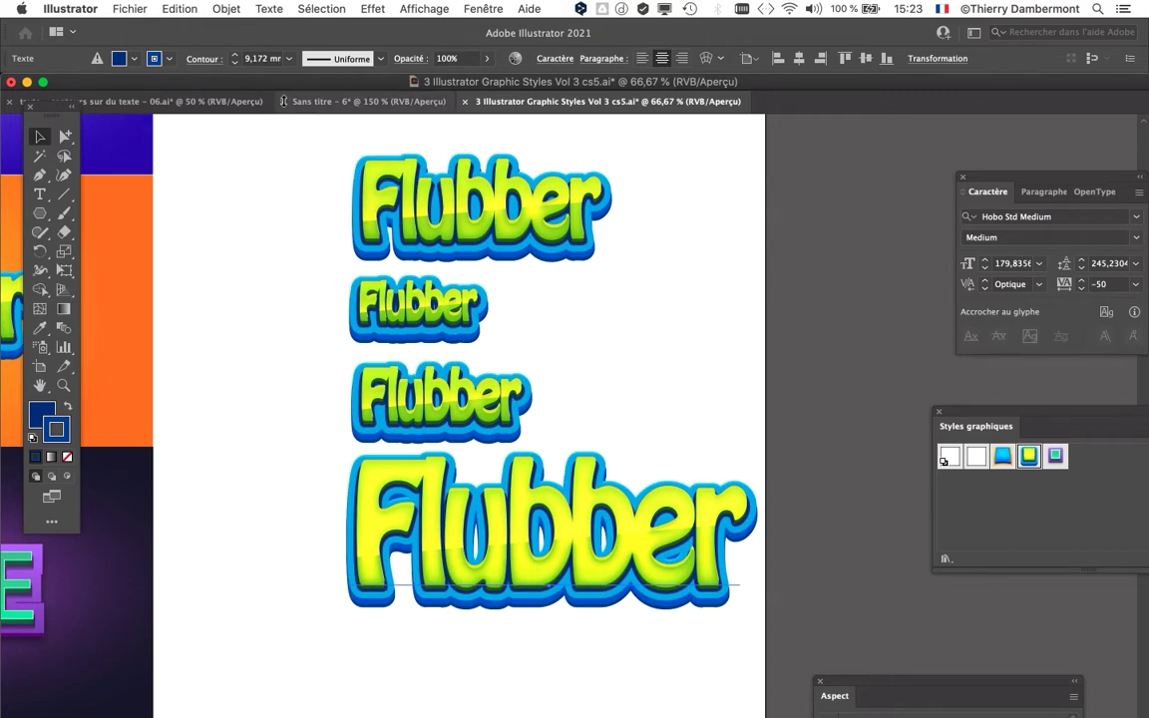
Step: Turn on "Mettre à l'échelle les contours et les effets" in the general preferences
{"action": "left_click", "coordinate": [69, 9]}
{"action": "mouse_move", "coordinate": [65, 51]}
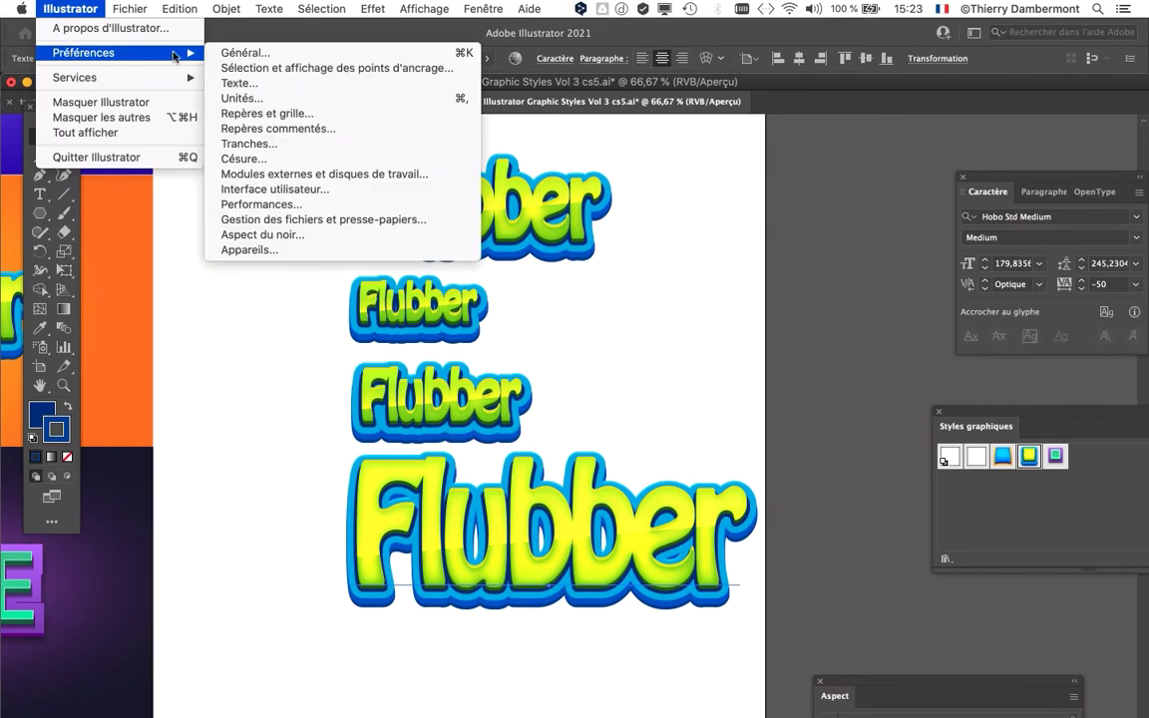
{"action": "left_click", "coordinate": [250, 49]}
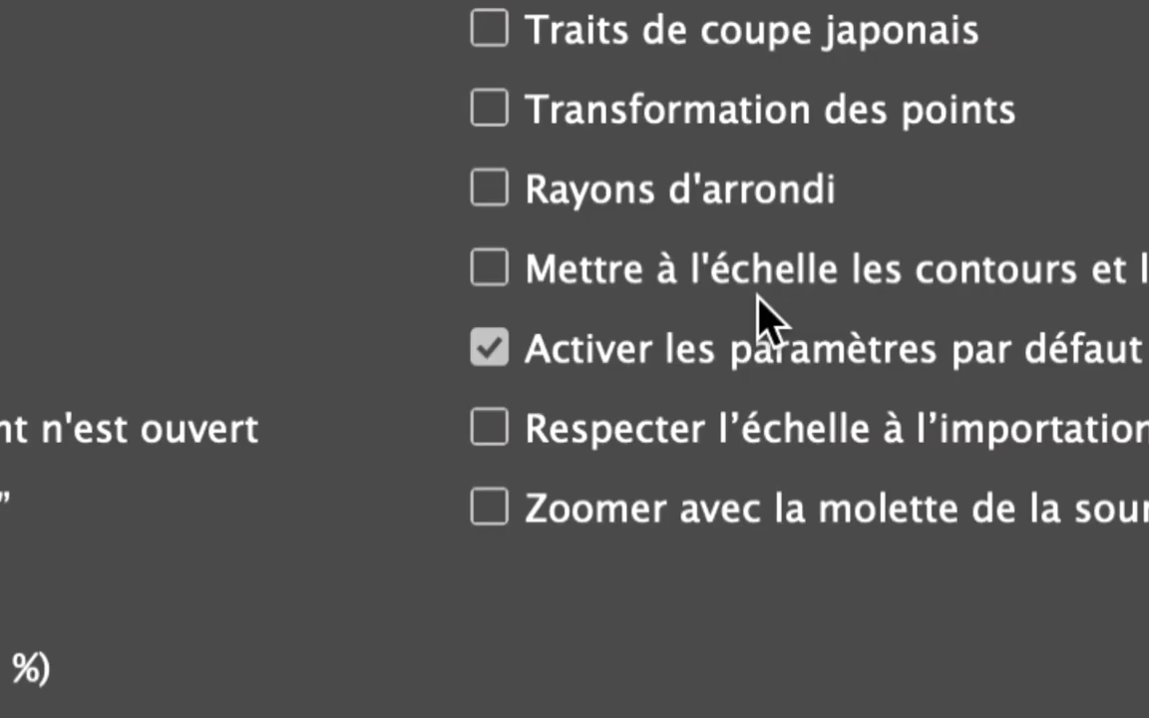
{"action": "left_click", "coordinate": [757, 296]}
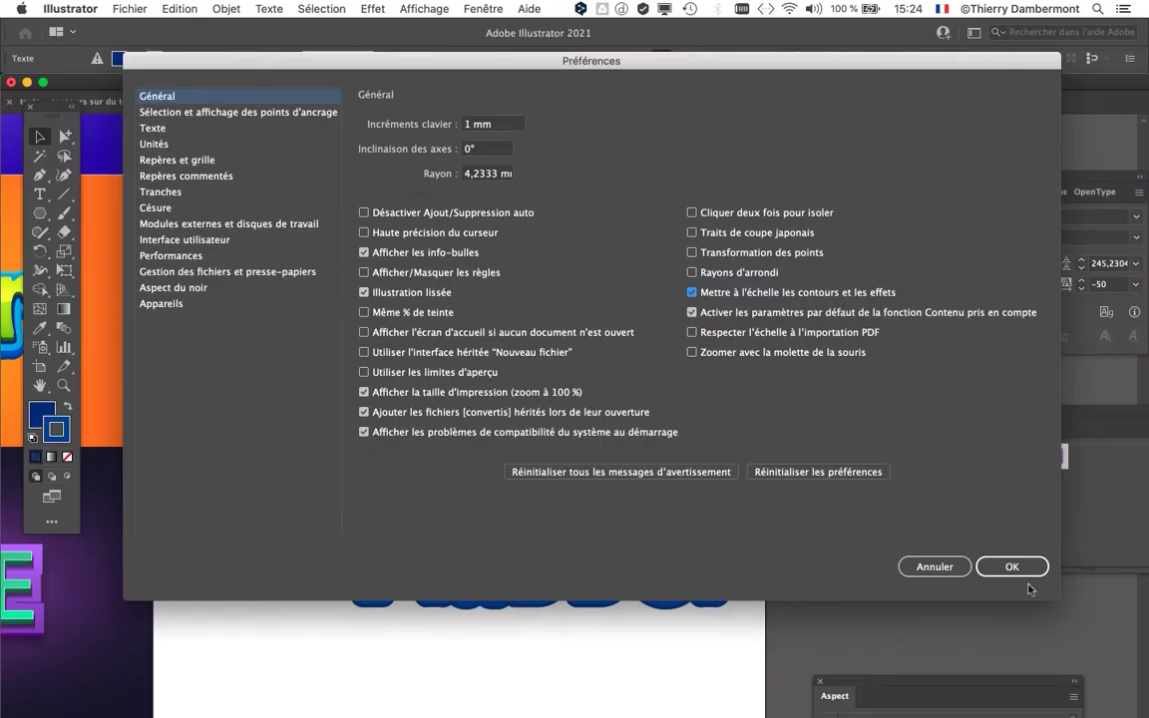
{"action": "left_click", "coordinate": [1011, 567]}
Step: Enlarge the smallest "Flubber" copy proportionally to a font size of about 108 pt, close to the width of the one above
{"action": "left_click", "coordinate": [433, 324]}
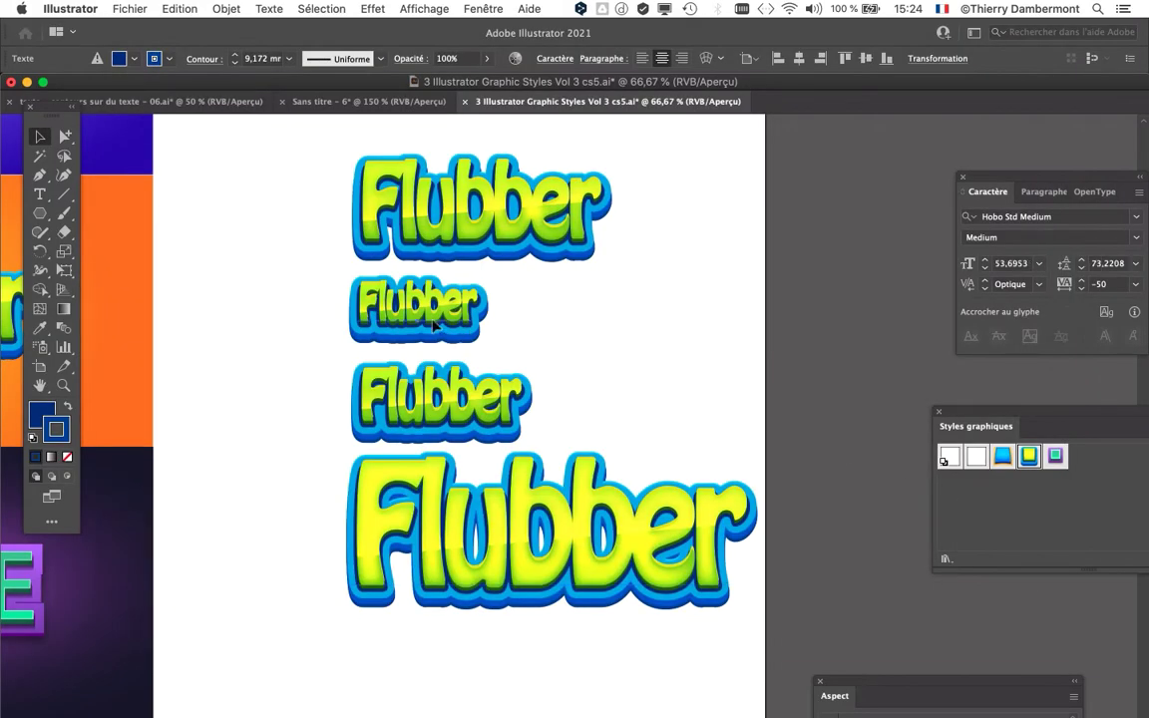
{"action": "left_click", "coordinate": [66, 271]}
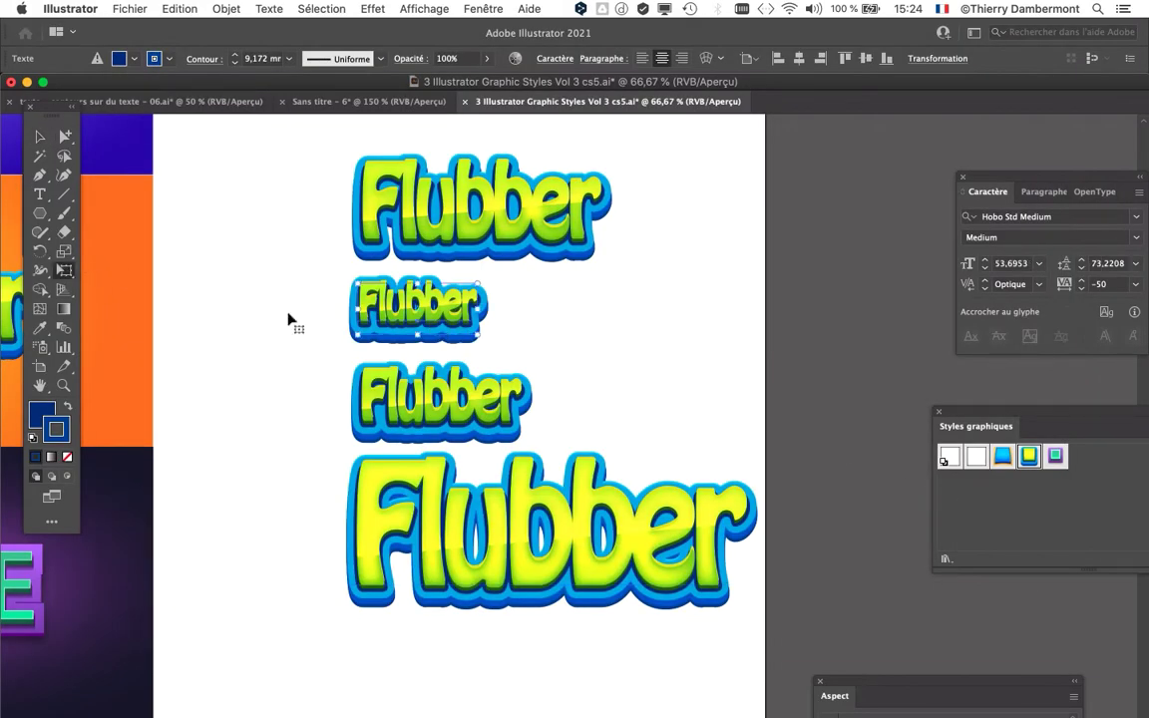
{"action": "left_click_drag", "start_coordinate": [476, 332], "coordinate": [596, 385]}
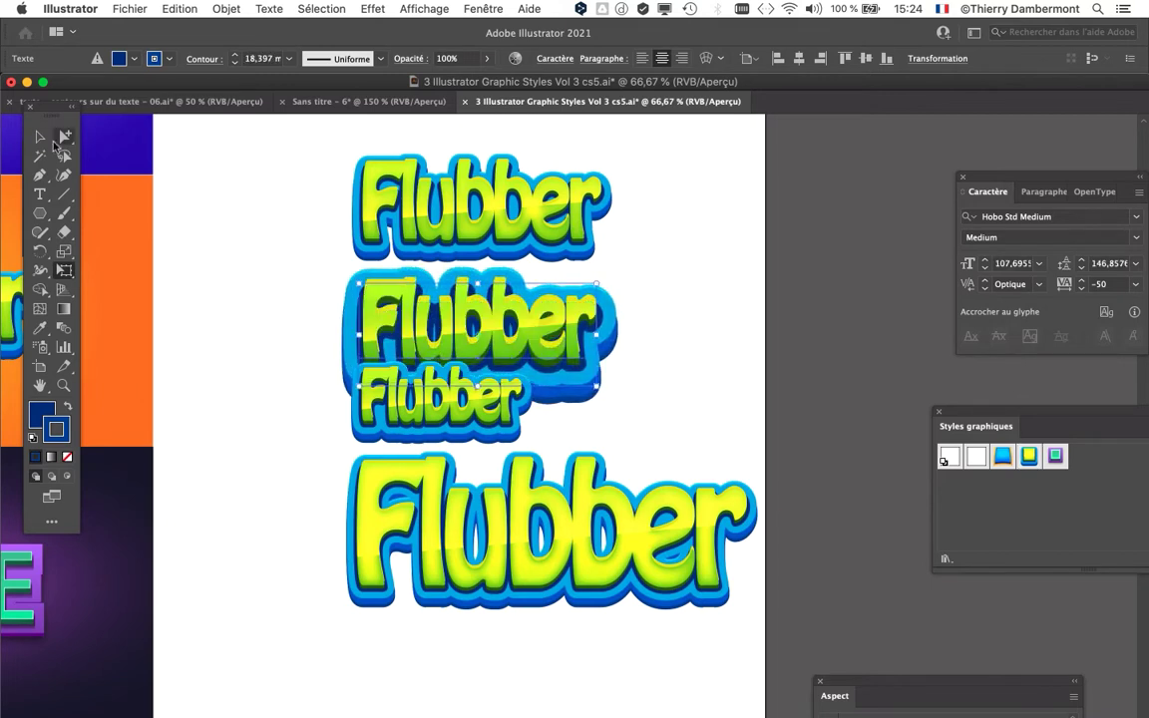
{"action": "left_click", "coordinate": [39, 136]}
{"action": "left_click", "coordinate": [212, 282]}
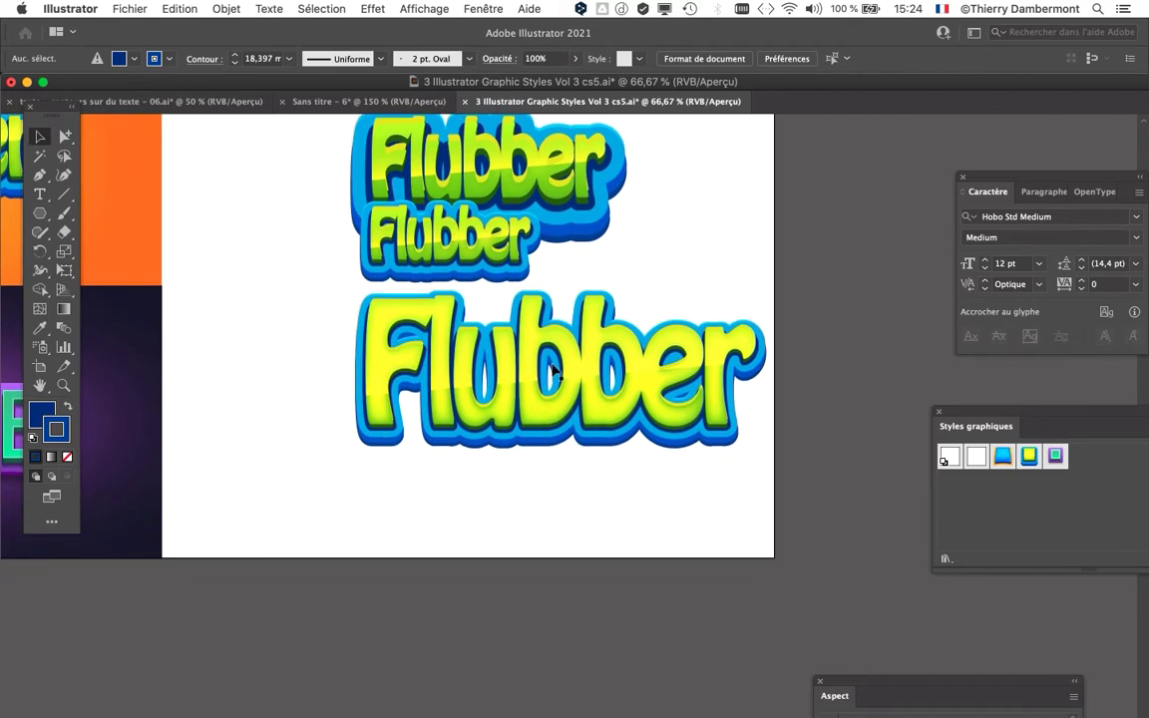
Step: Enlarge the third "Flubber" copy to roughly the width of the ones above and respace it and the largest copy below
{"action": "left_click", "coordinate": [448, 319]}
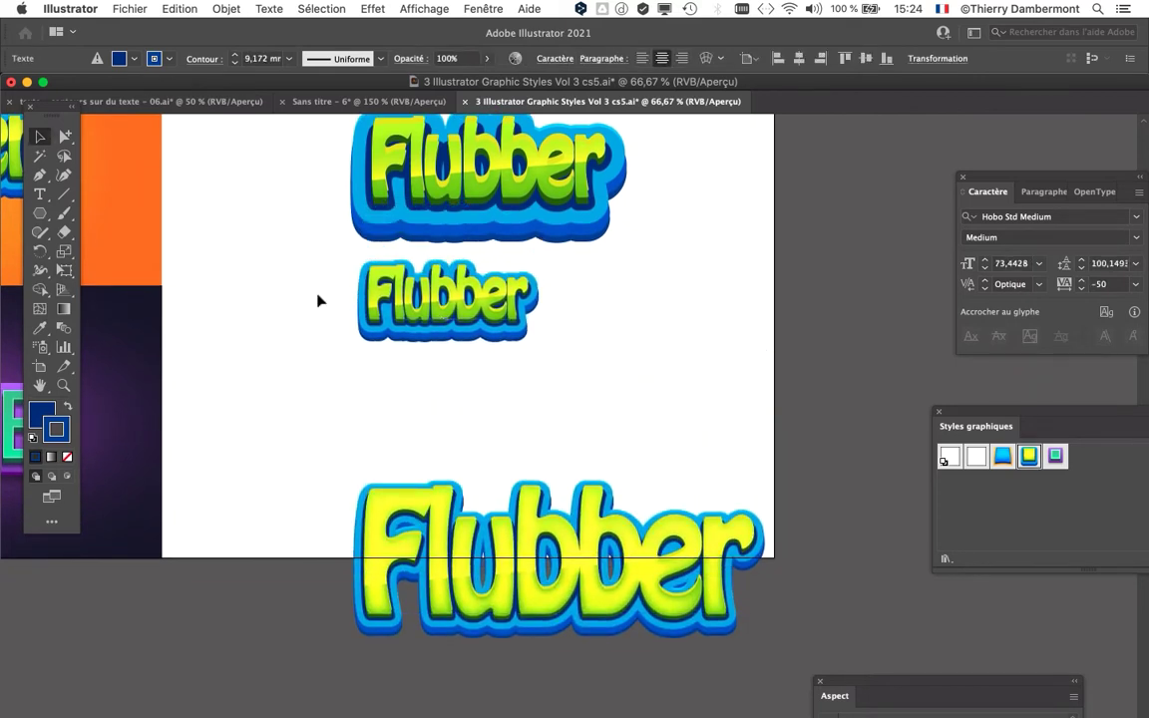
{"action": "left_click_drag", "start_coordinate": [526, 337], "coordinate": [628, 385]}
{"action": "key", "text": "v"}
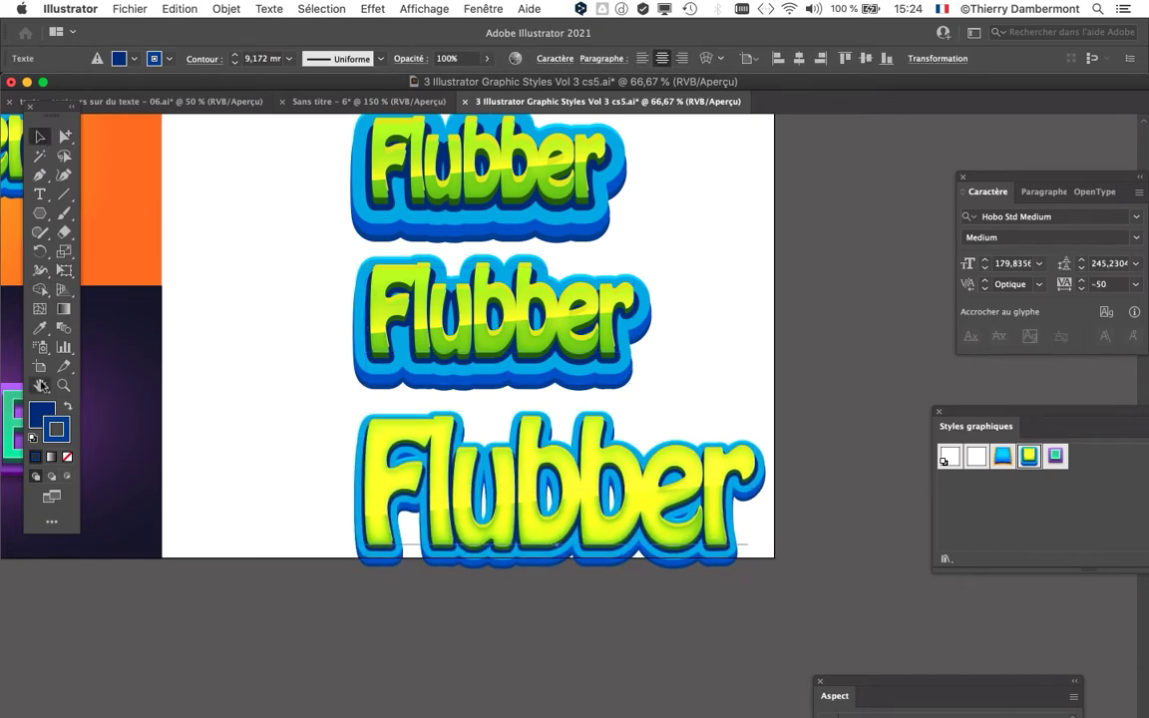
Step: Extend the artboard downward and to the right so the largest "Flubber" copy fits fully inside it
{"action": "left_click", "coordinate": [40, 368]}
{"action": "left_click_drag", "start_coordinate": [224, 558], "coordinate": [224, 635]}
{"action": "left_click_drag", "start_coordinate": [775, 191], "coordinate": [837, 188]}
{"action": "left_click", "coordinate": [40, 136]}
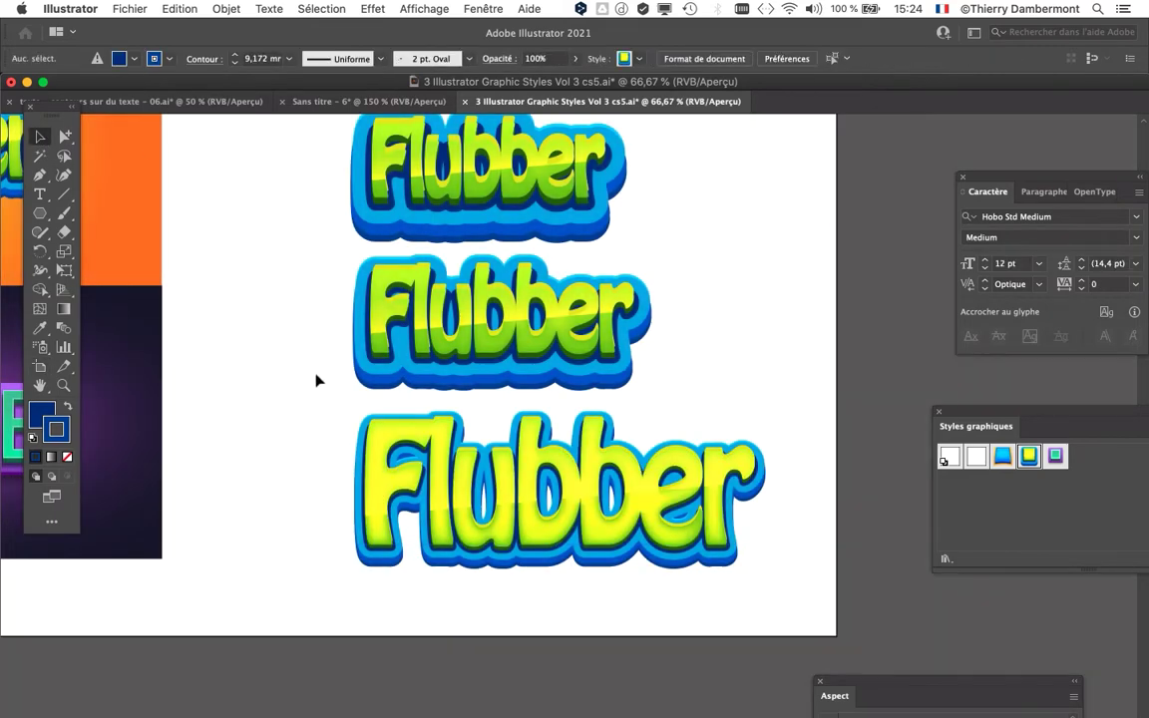
Step: Move the "MAGICAL" text onto the white area above the "Flubber" column and place a duplicate directly below it
{"action": "scroll", "coordinate": [606, 460], "scroll_direction": "up", "scroll_amount": 5}
{"action": "scroll", "coordinate": [605, 461], "scroll_direction": "right", "scroll_amount": 2}
{"action": "scroll", "coordinate": [603, 455], "scroll_direction": "down", "scroll_amount": 1}
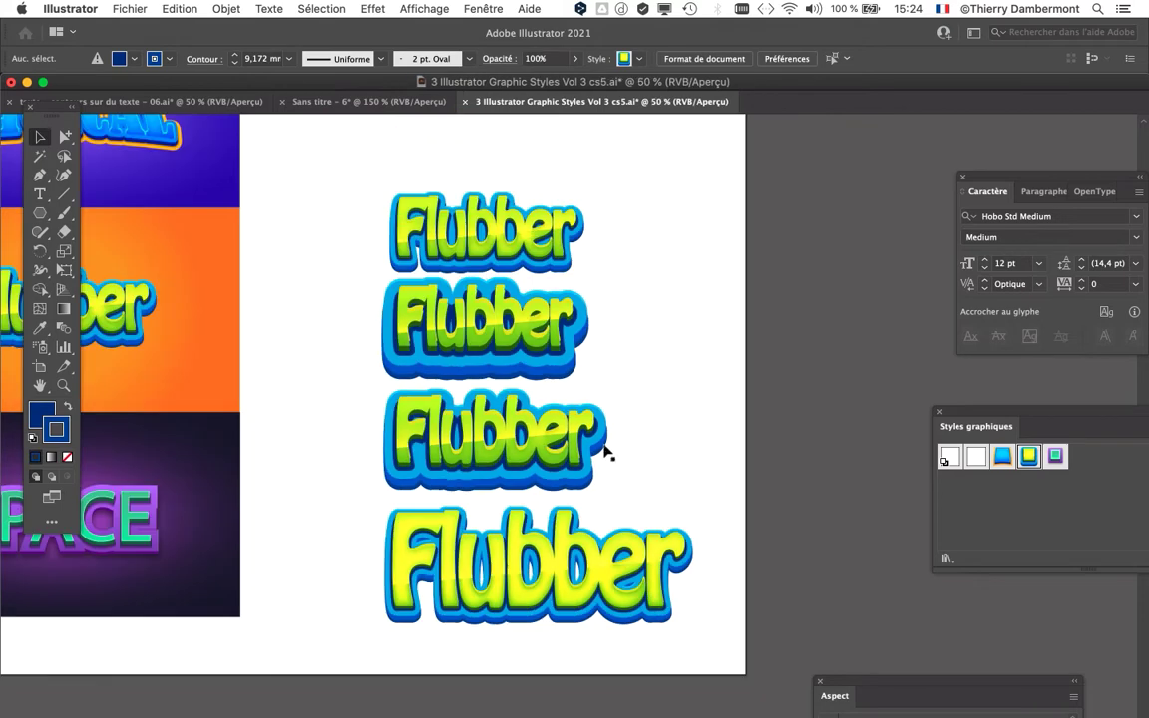
{"action": "scroll", "coordinate": [538, 361], "scroll_direction": "down", "scroll_amount": 2}
{"action": "scroll", "coordinate": [538, 361], "scroll_direction": "right", "scroll_amount": 2}
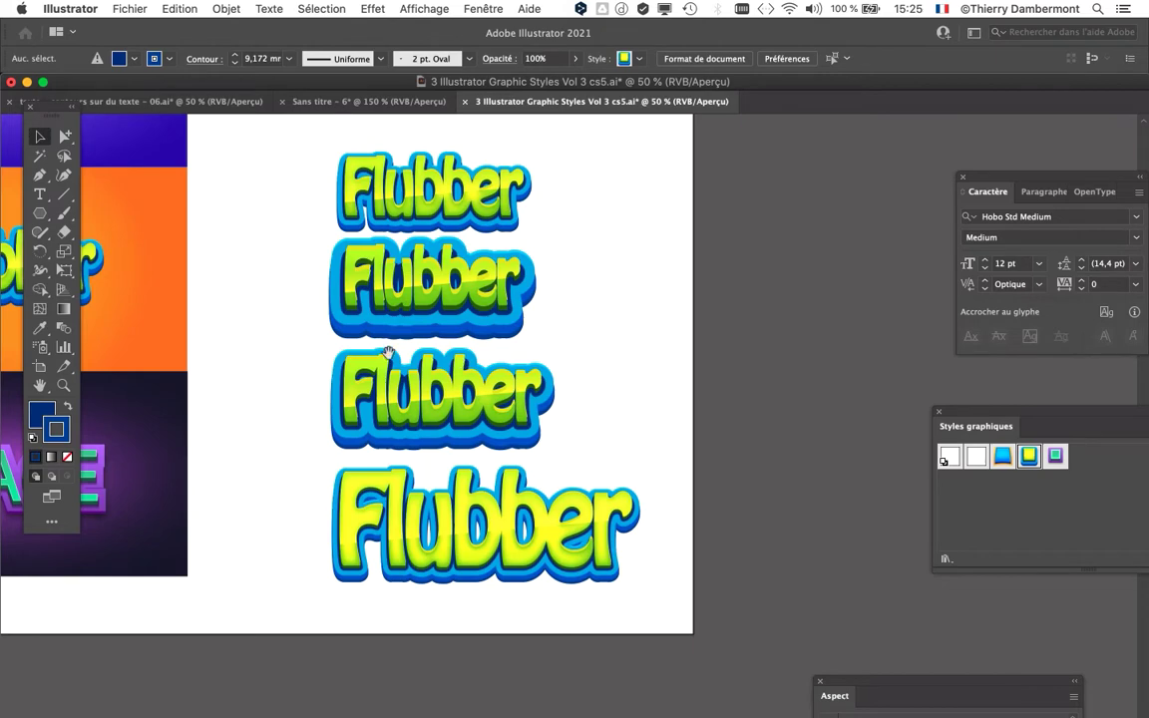
{"action": "left_click_drag", "start_coordinate": [388, 353], "coordinate": [620, 550]}
{"action": "left_click", "coordinate": [232, 252]}
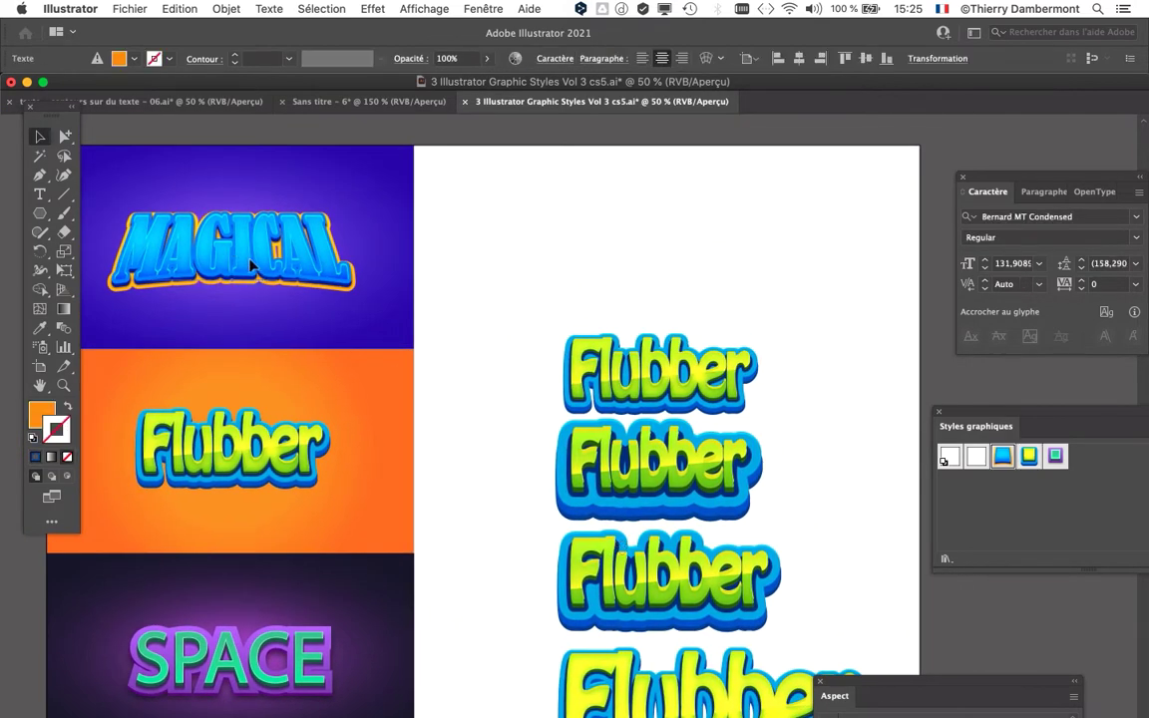
{"action": "left_click_drag", "start_coordinate": [250, 264], "coordinate": [722, 304]}
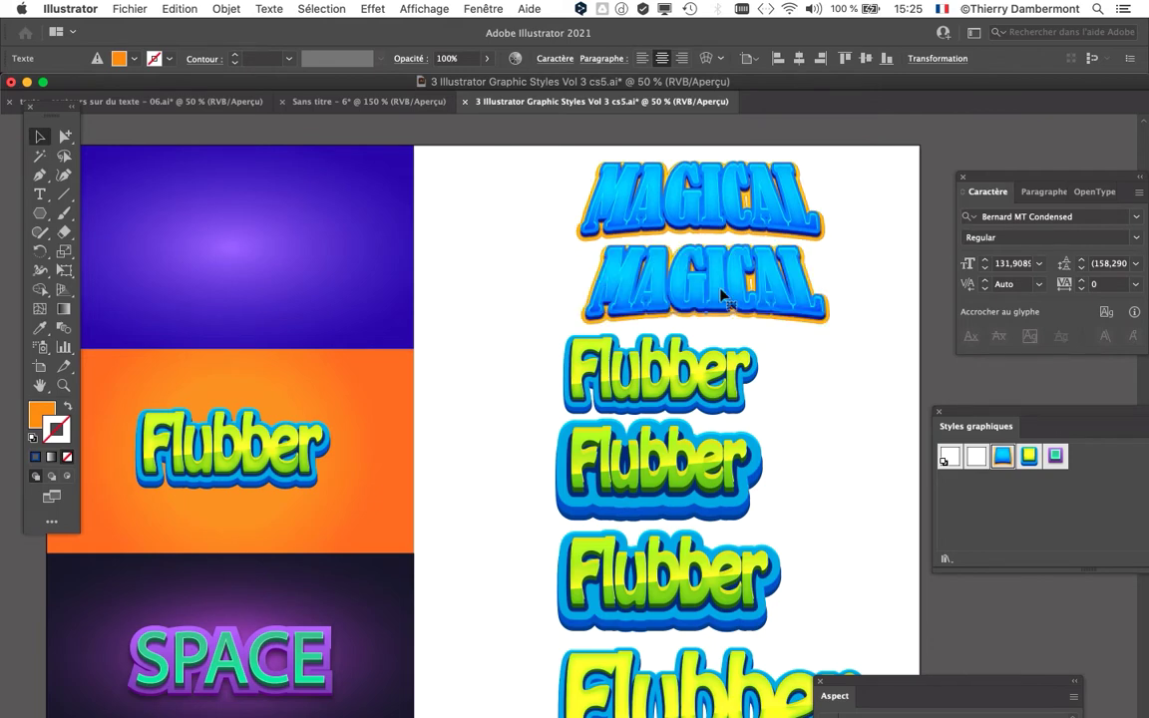
Step: Check the setting of "Mettre à l'échelle les contours et les effets" in the general preferences before transforming the lower "MAGICAL" copy
{"action": "key", "text": "super+1"}
{"action": "left_click_drag", "start_coordinate": [478, 319], "coordinate": [358, 349]}
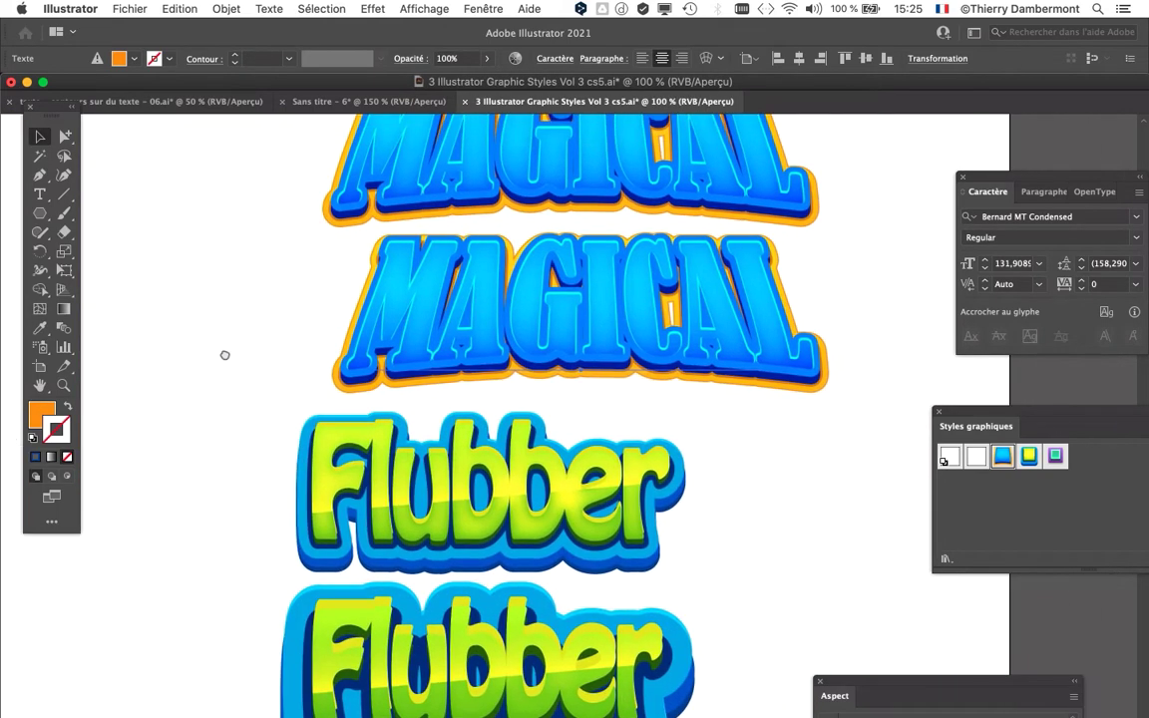
{"action": "left_click", "coordinate": [64, 269]}
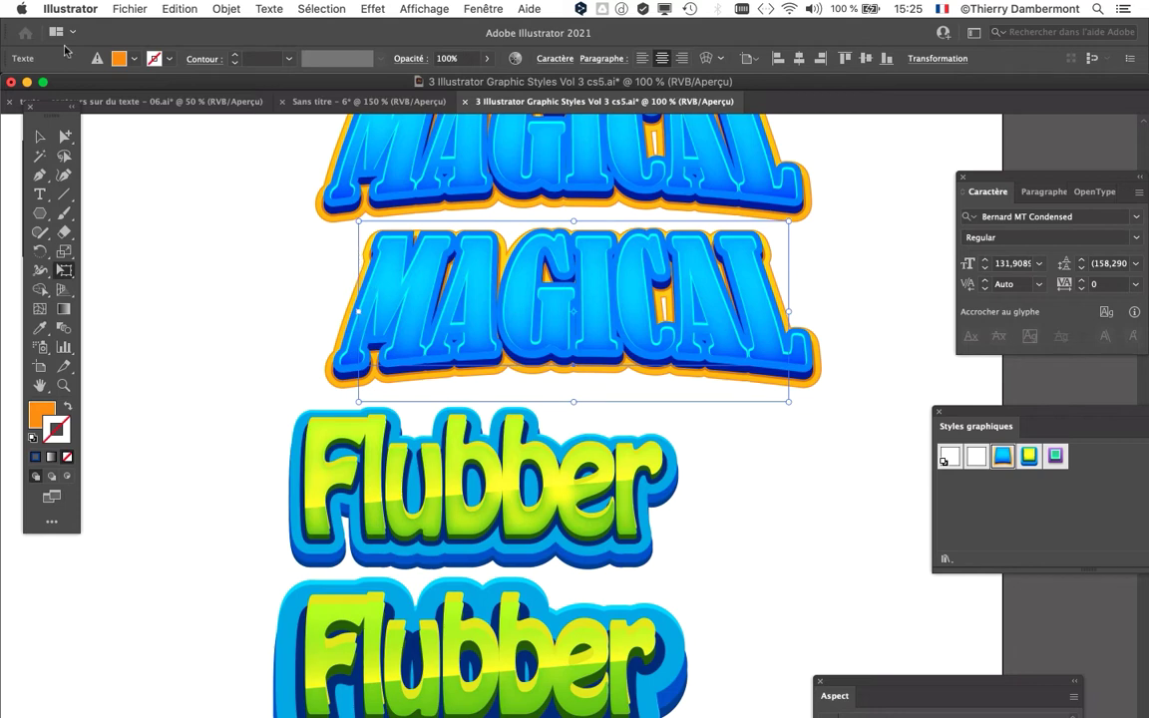
{"action": "left_click", "coordinate": [72, 8]}
{"action": "mouse_move", "coordinate": [149, 52]}
{"action": "left_click", "coordinate": [244, 52]}
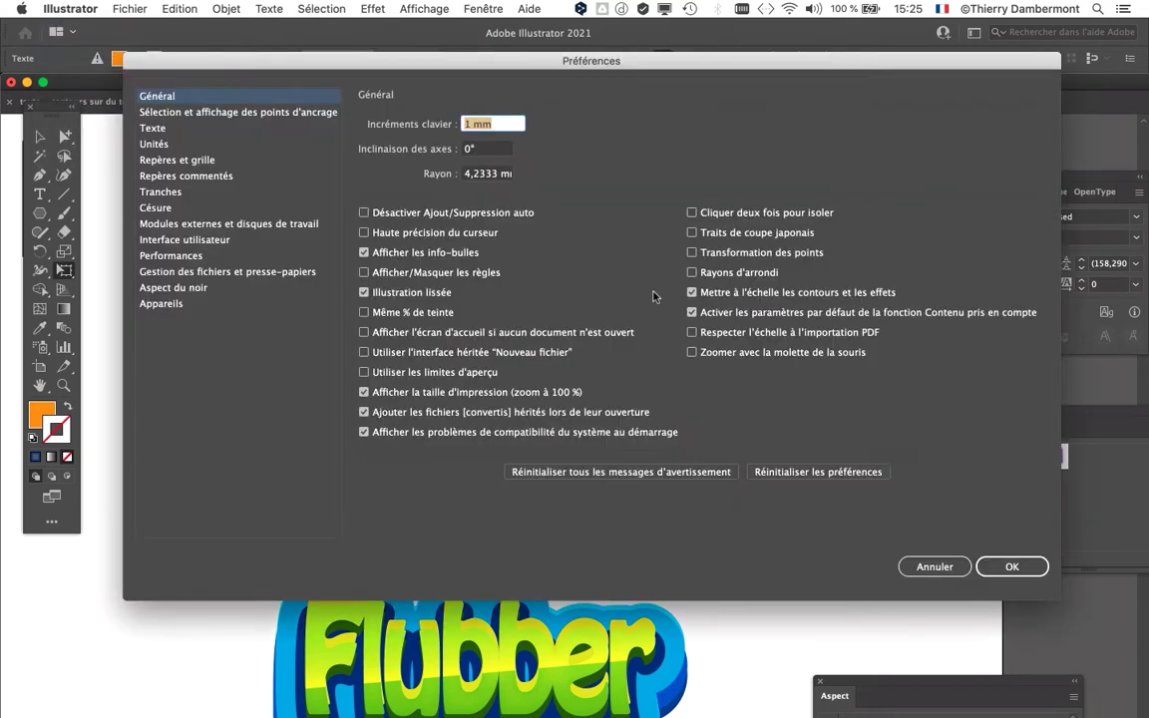
{"action": "left_click", "coordinate": [1027, 570]}
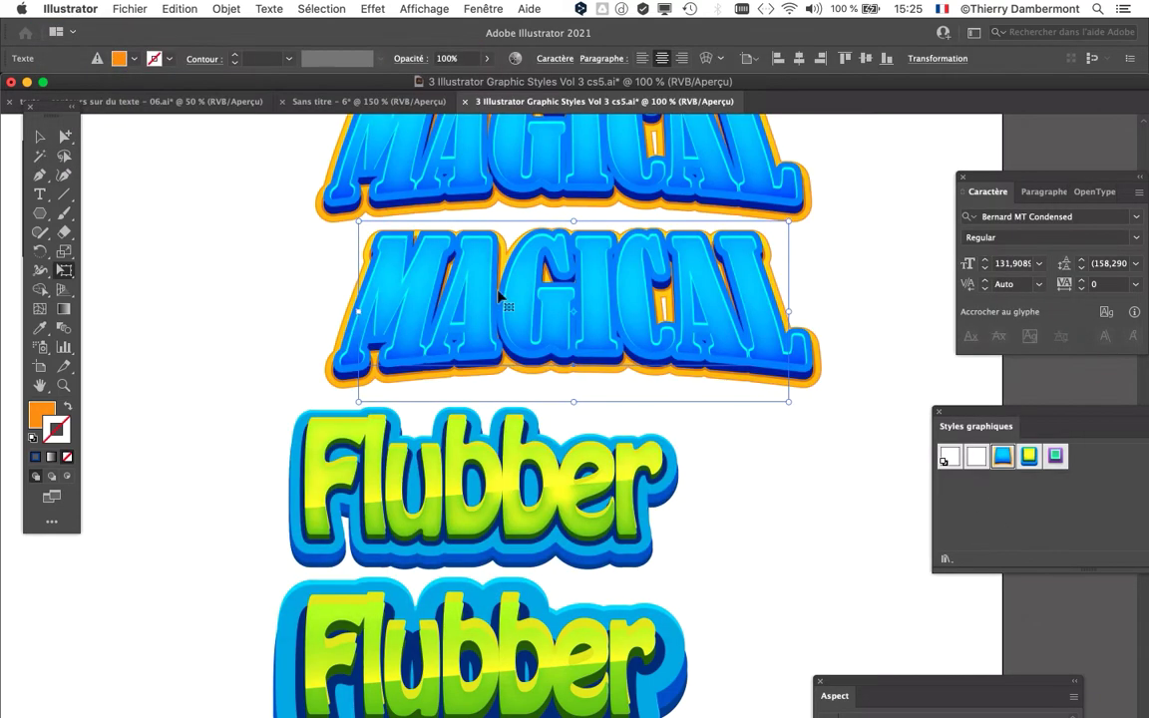
Step: Scale the lower "MAGICAL" copy down proportionally around its centre, to a font size of about 83 pt
{"action": "left_click_drag", "start_coordinate": [361, 222], "coordinate": [436, 254]}
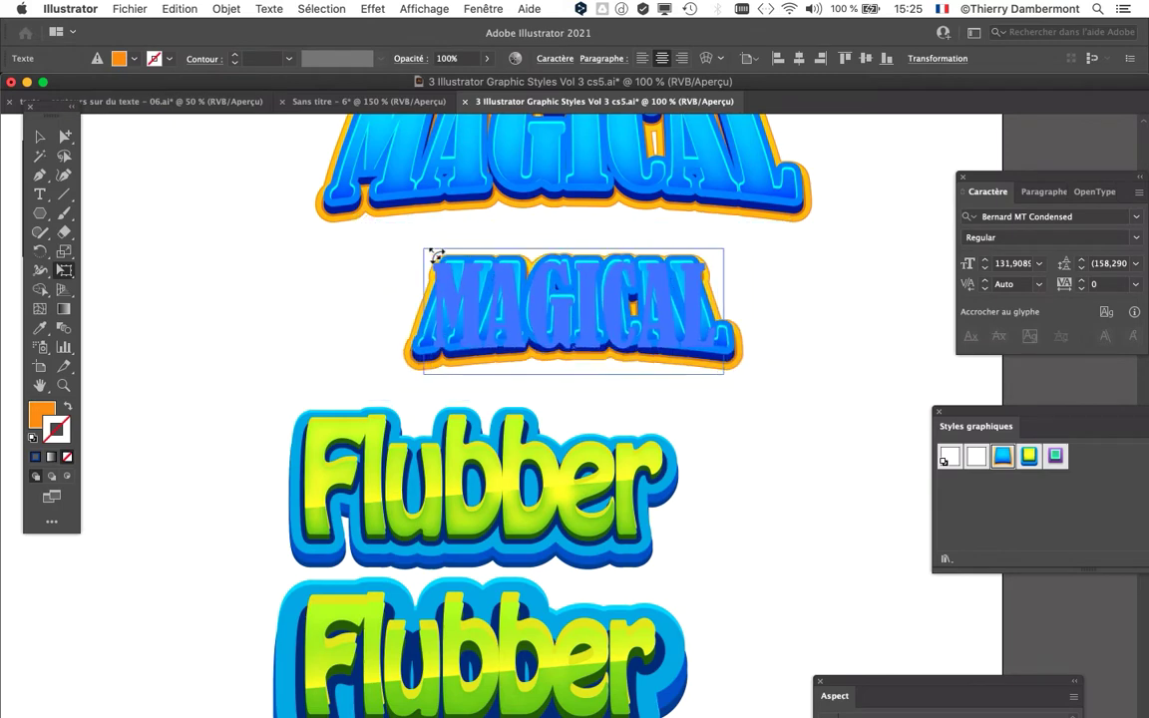
{"action": "left_click", "coordinate": [198, 238]}
{"action": "scroll", "coordinate": [302, 428], "scroll_direction": "up", "scroll_amount": 5}
{"action": "scroll", "coordinate": [302, 429], "scroll_direction": "right", "scroll_amount": 5}
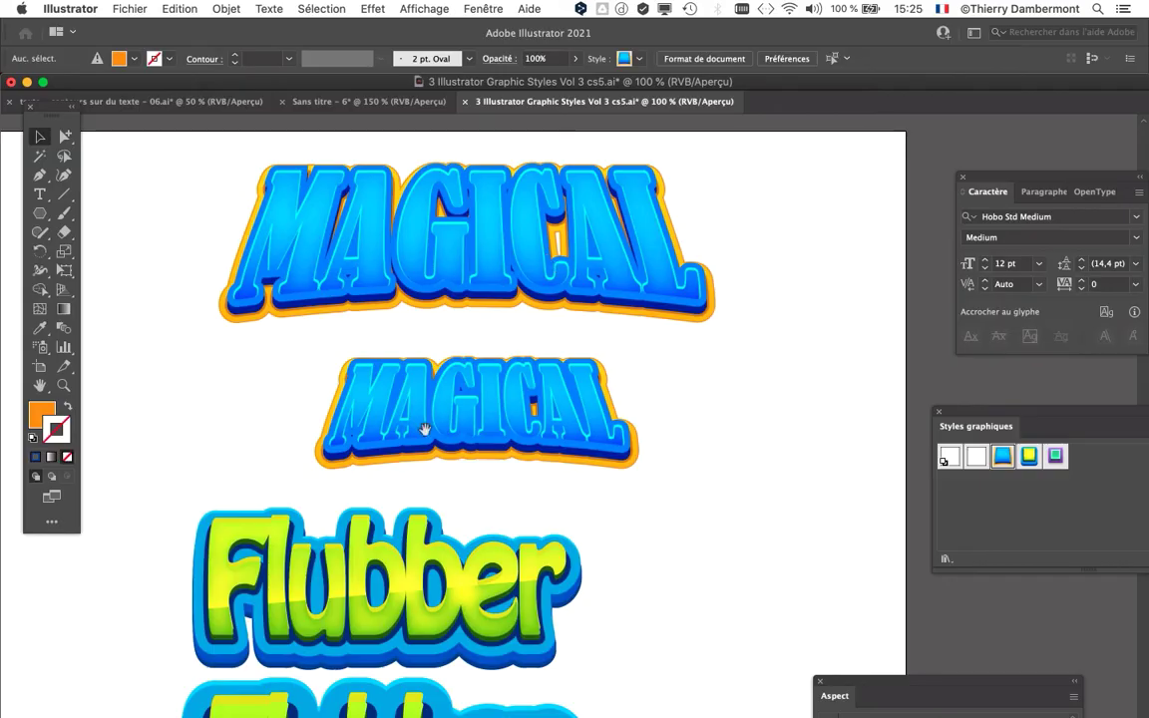
Step: Place a duplicate of the smaller "MAGICAL" text beside it and scale the duplicate down proportionally around its centre
{"action": "left_click_drag", "start_coordinate": [432, 427], "coordinate": [707, 421]}
{"action": "left_click", "coordinate": [64, 270]}
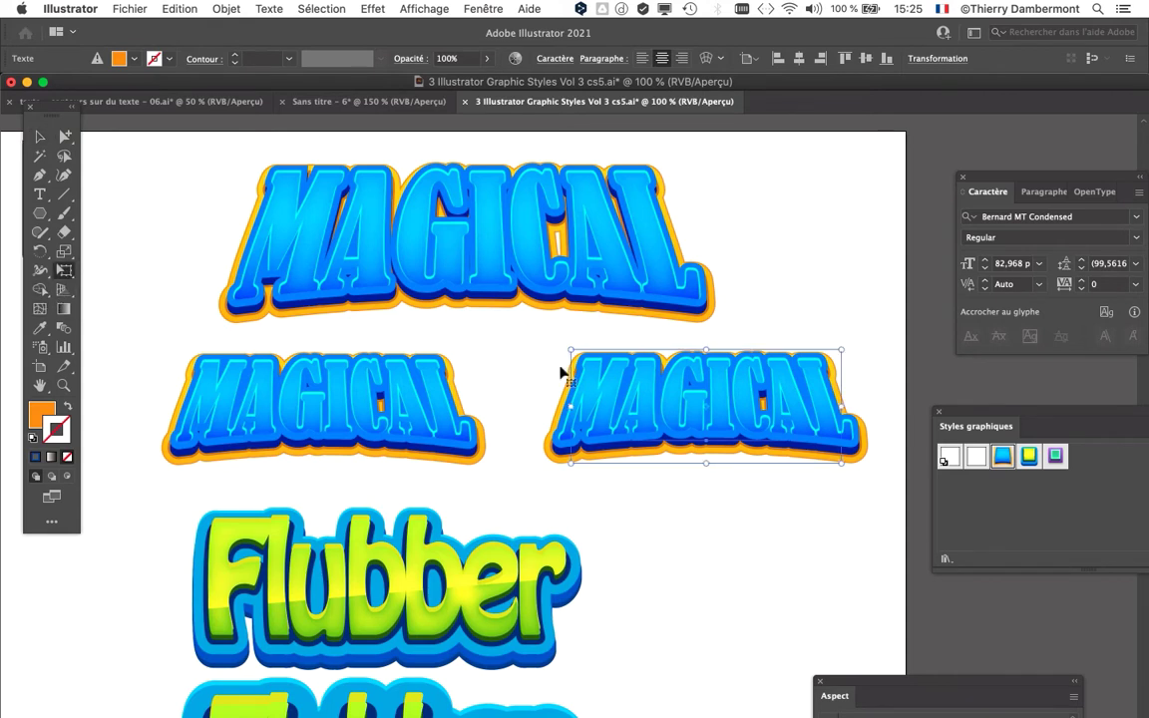
{"action": "left_click_drag", "start_coordinate": [570, 351], "coordinate": [626, 375]}
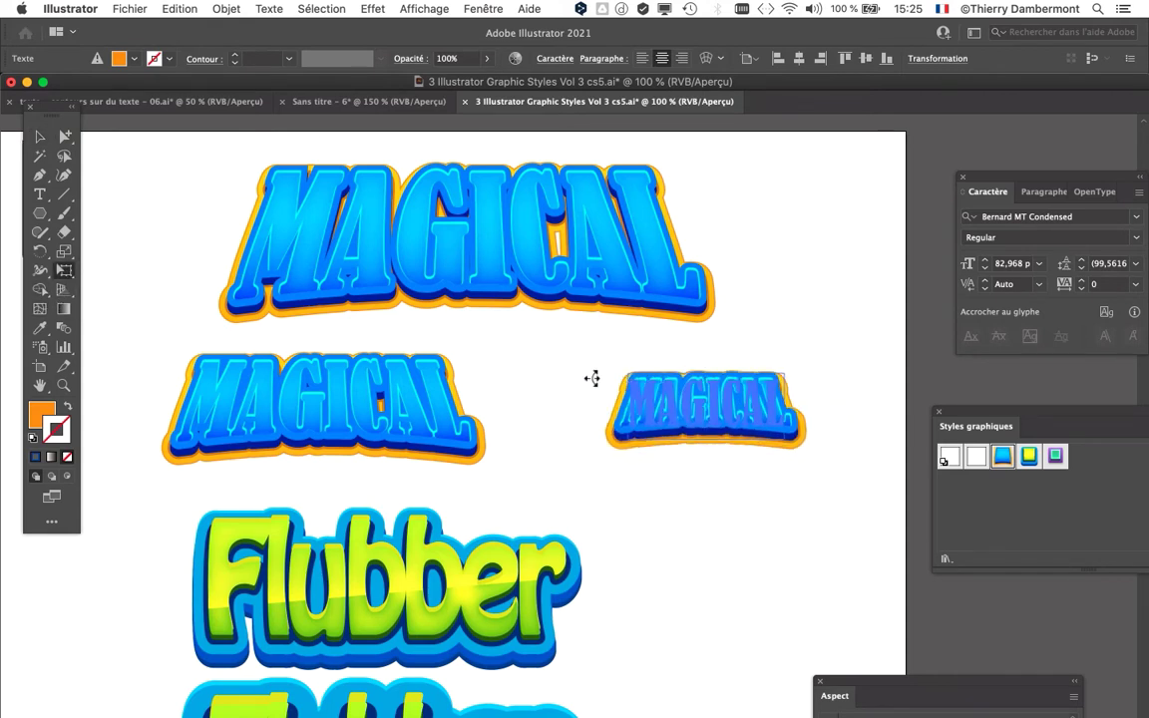
{"action": "left_click", "coordinate": [699, 469]}
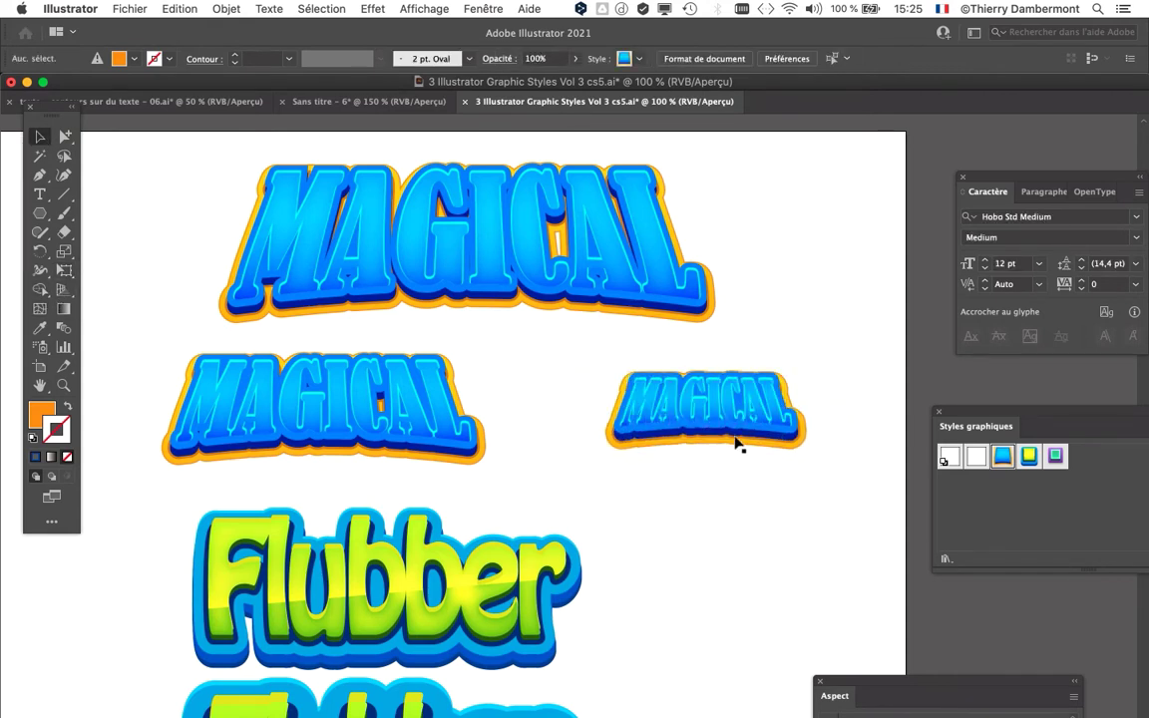
{"action": "scroll", "coordinate": [735, 445], "scroll_direction": "up", "scroll_amount": 2}
{"action": "scroll", "coordinate": [728, 439], "scroll_direction": "down", "scroll_amount": 2}
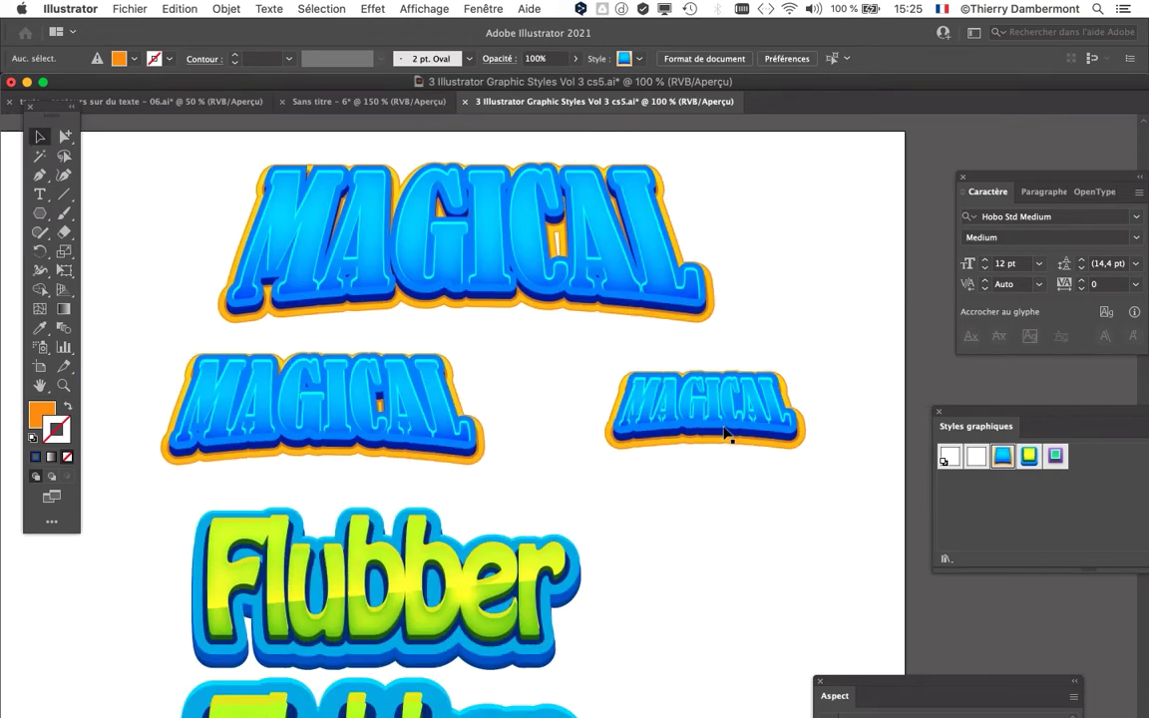
Step: Move the largest "Flubber" copy slightly down and to the right, away from the copy above it
{"action": "left_click_drag", "start_coordinate": [608, 490], "coordinate": [636, 357]}
{"action": "scroll", "coordinate": [581, 539], "scroll_direction": "down", "scroll_amount": 1}
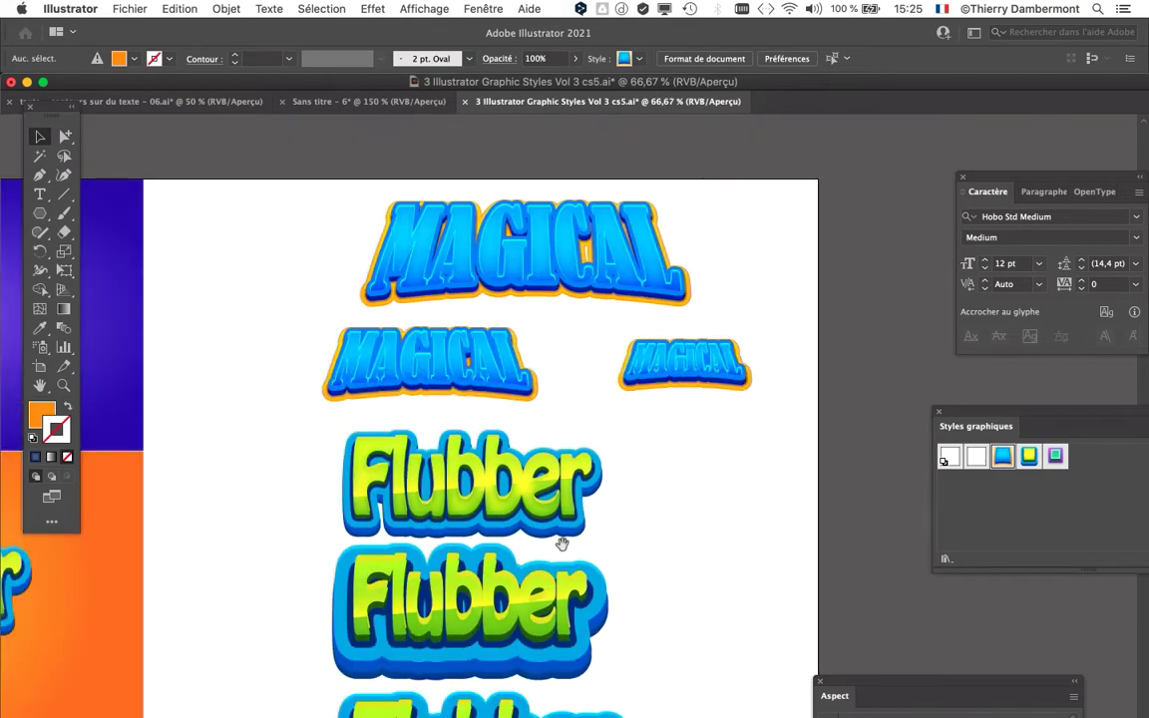
{"action": "scroll", "coordinate": [518, 488], "scroll_direction": "down", "scroll_amount": 4}
{"action": "scroll", "coordinate": [509, 424], "scroll_direction": "up", "scroll_amount": 1}
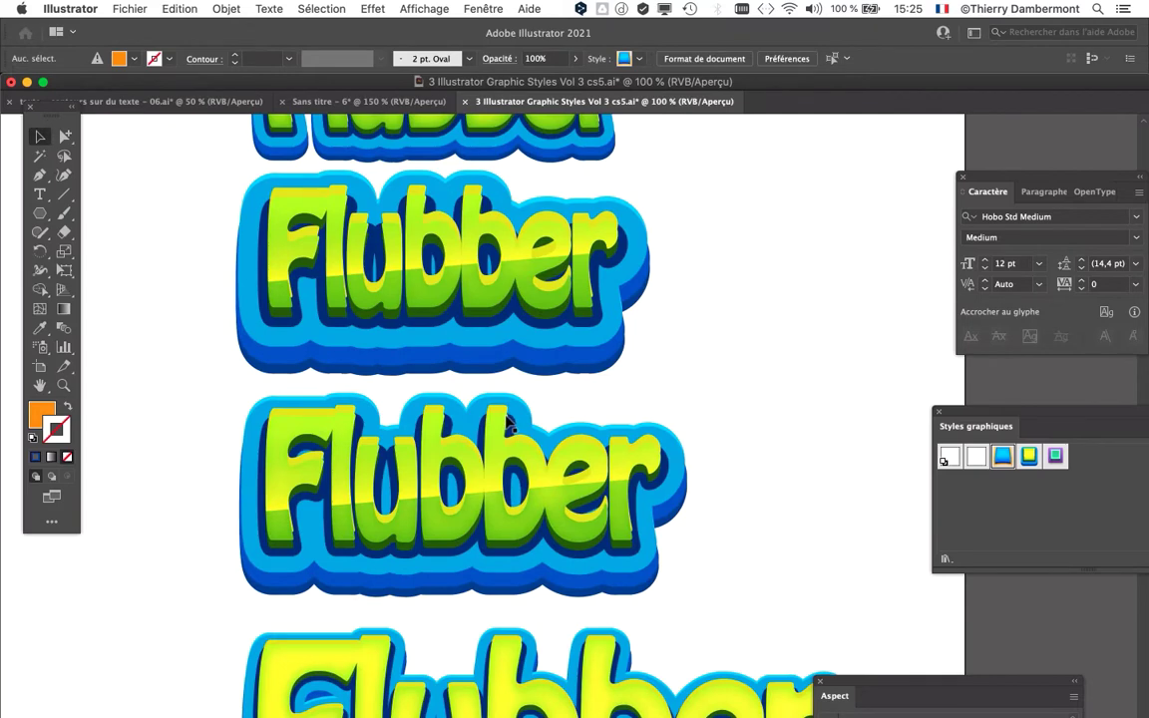
{"action": "scroll", "coordinate": [508, 424], "scroll_direction": "down", "scroll_amount": 1}
{"action": "scroll", "coordinate": [433, 399], "scroll_direction": "down", "scroll_amount": 3}
{"action": "left_click", "coordinate": [469, 453]}
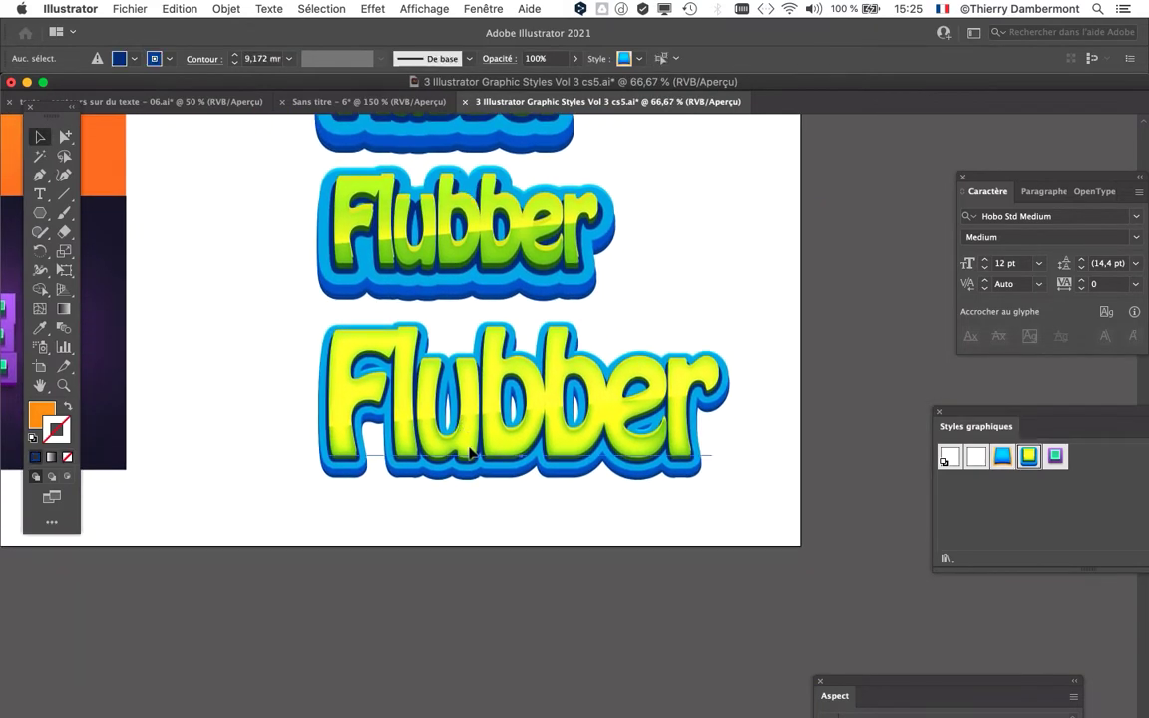
{"action": "left_click_drag", "start_coordinate": [469, 454], "coordinate": [509, 459]}
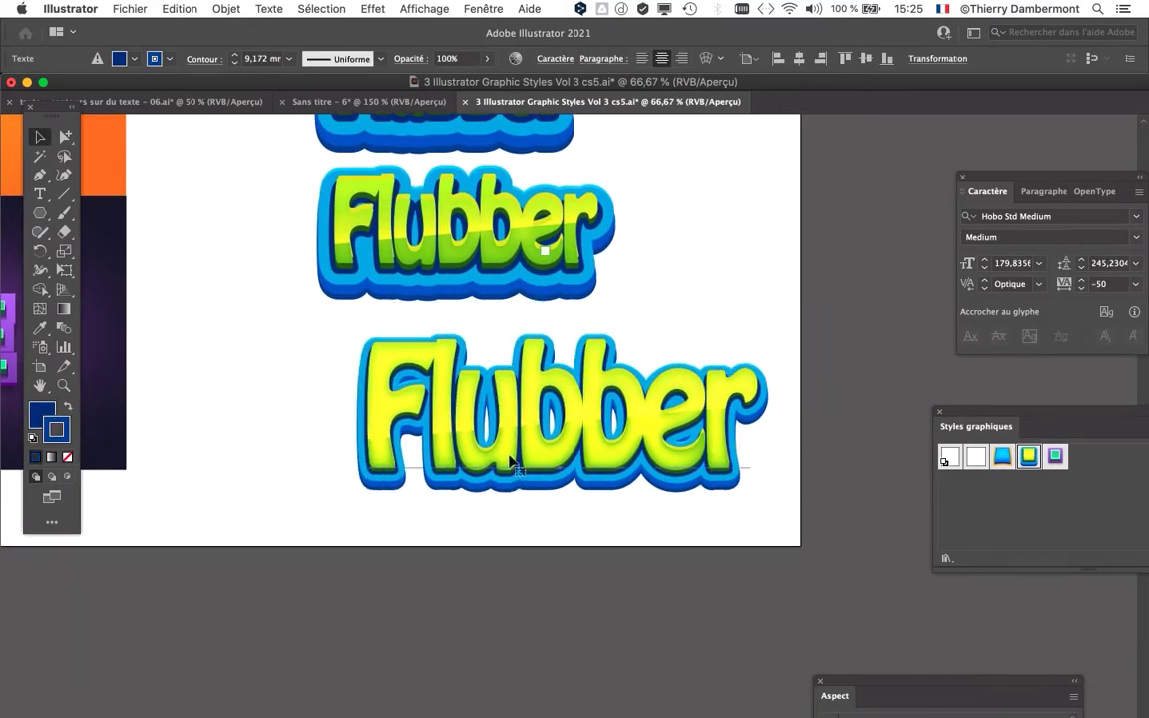
Step: Shift the largest "Flubber" copy back to the left, in line with the column's left edge, and copy it
{"action": "scroll", "coordinate": [478, 429], "scroll_direction": "up", "scroll_amount": 4}
{"action": "scroll", "coordinate": [478, 429], "scroll_direction": "right", "scroll_amount": 2}
{"action": "left_click_drag", "start_coordinate": [384, 199], "coordinate": [482, 202]}
{"action": "scroll", "coordinate": [593, 399], "scroll_direction": "down", "scroll_amount": 3}
{"action": "scroll", "coordinate": [593, 399], "scroll_direction": "right", "scroll_amount": 1}
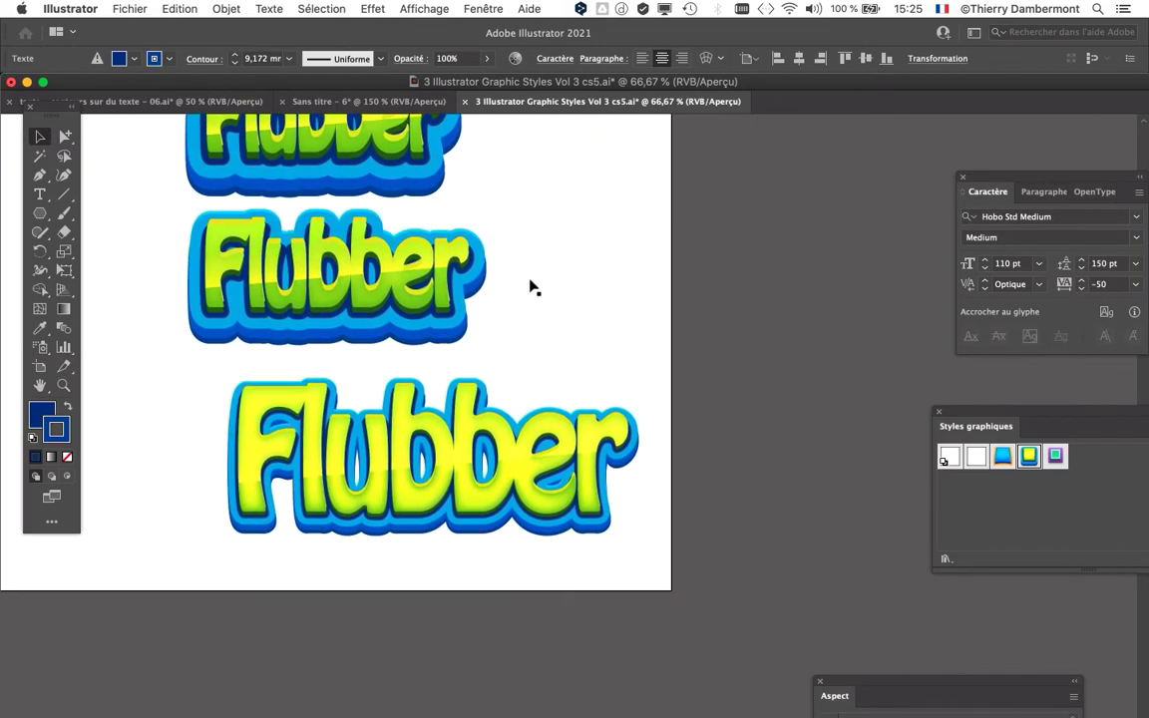
{"action": "left_click_drag", "start_coordinate": [425, 502], "coordinate": [376, 501]}
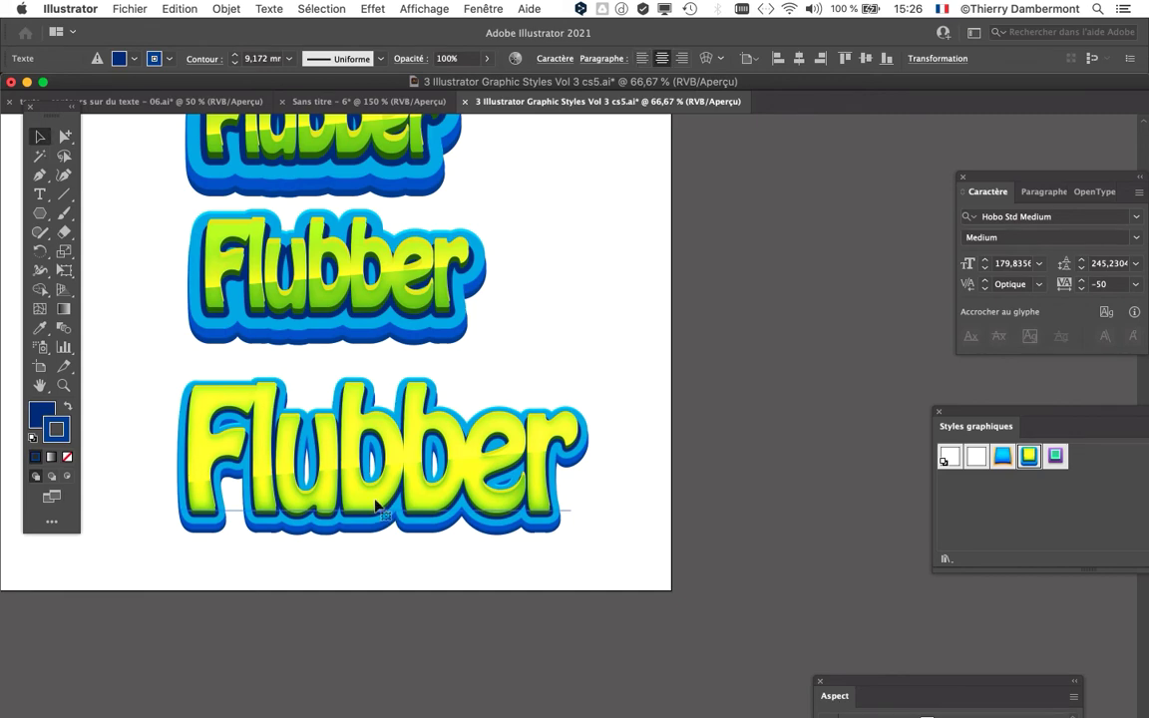
Step: Create a new A4 print document, 210 x 297 mm, with the colour mode set to Couleur RVB
{"action": "left_click", "coordinate": [129, 9]}
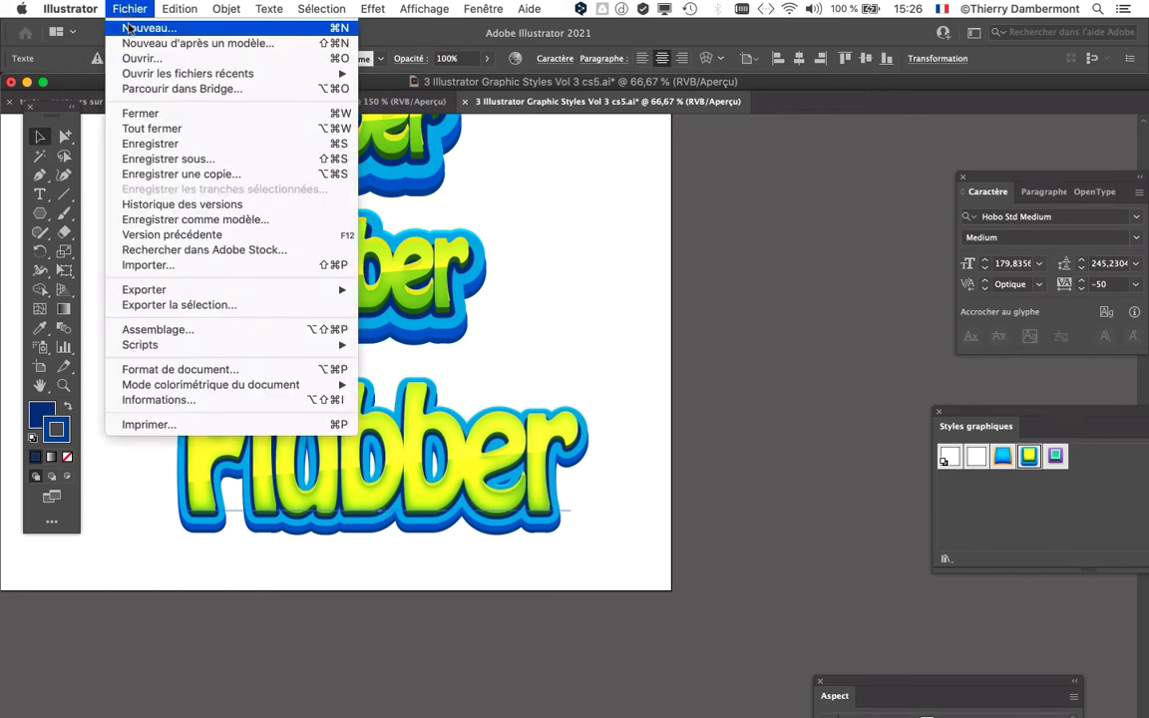
{"action": "left_click", "coordinate": [129, 30]}
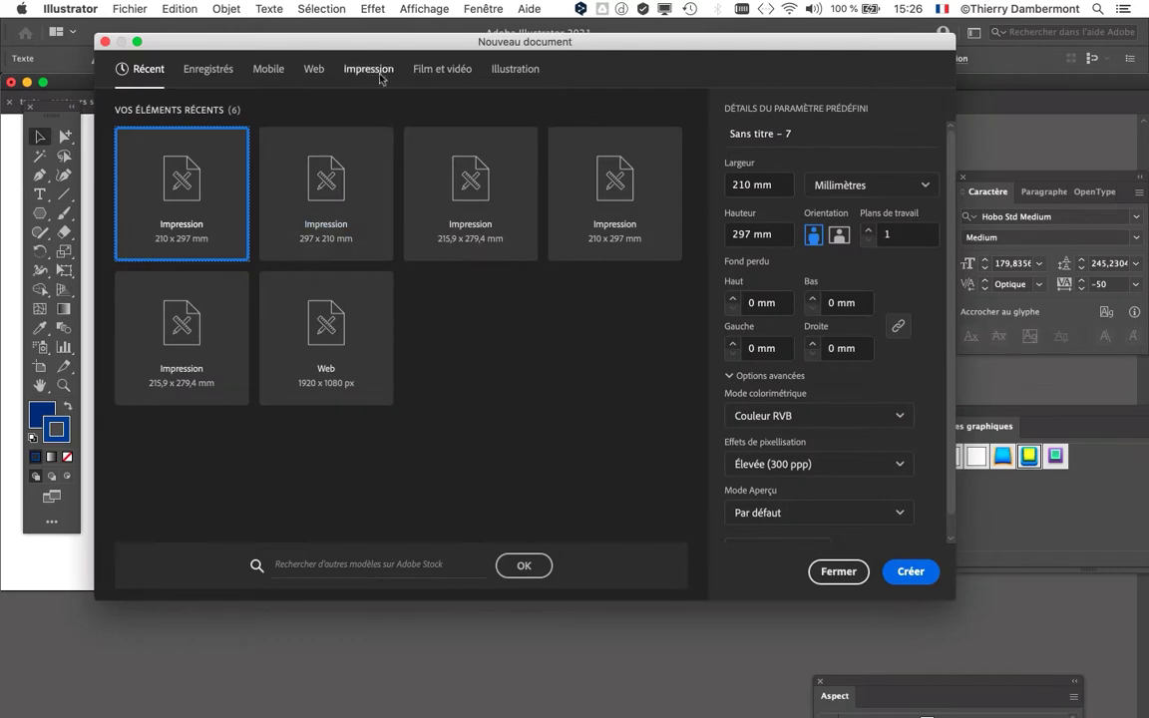
{"action": "left_click", "coordinate": [346, 70]}
{"action": "left_click", "coordinate": [316, 199]}
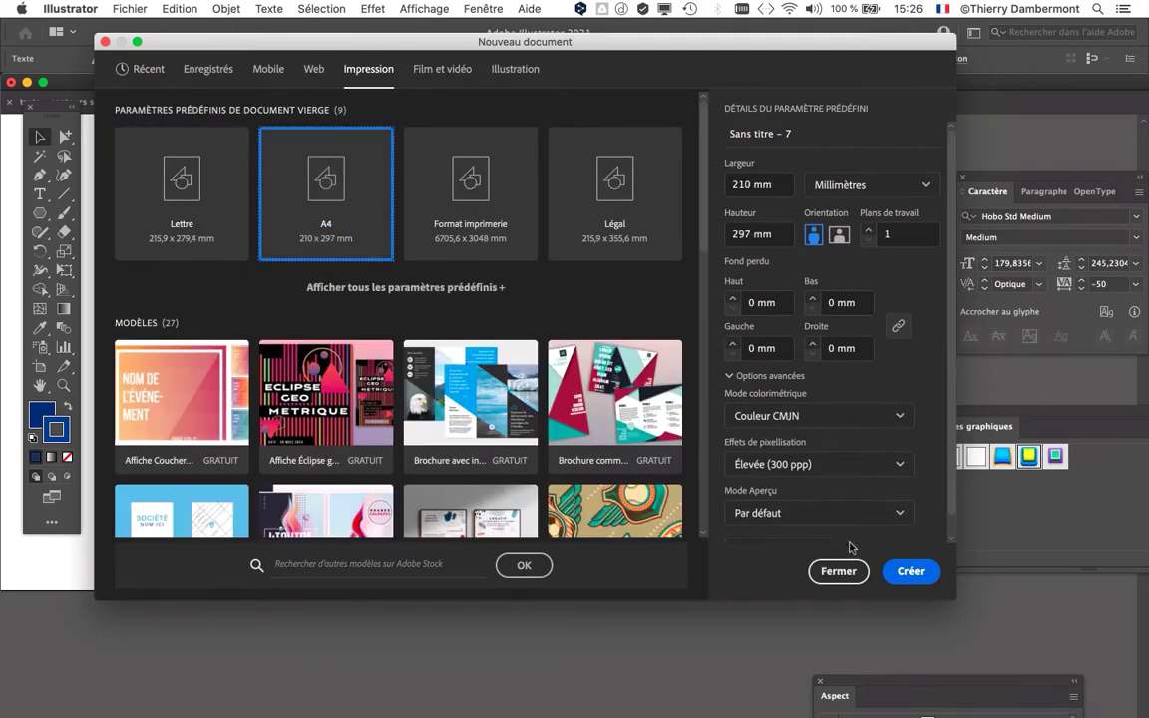
{"action": "left_click", "coordinate": [797, 416]}
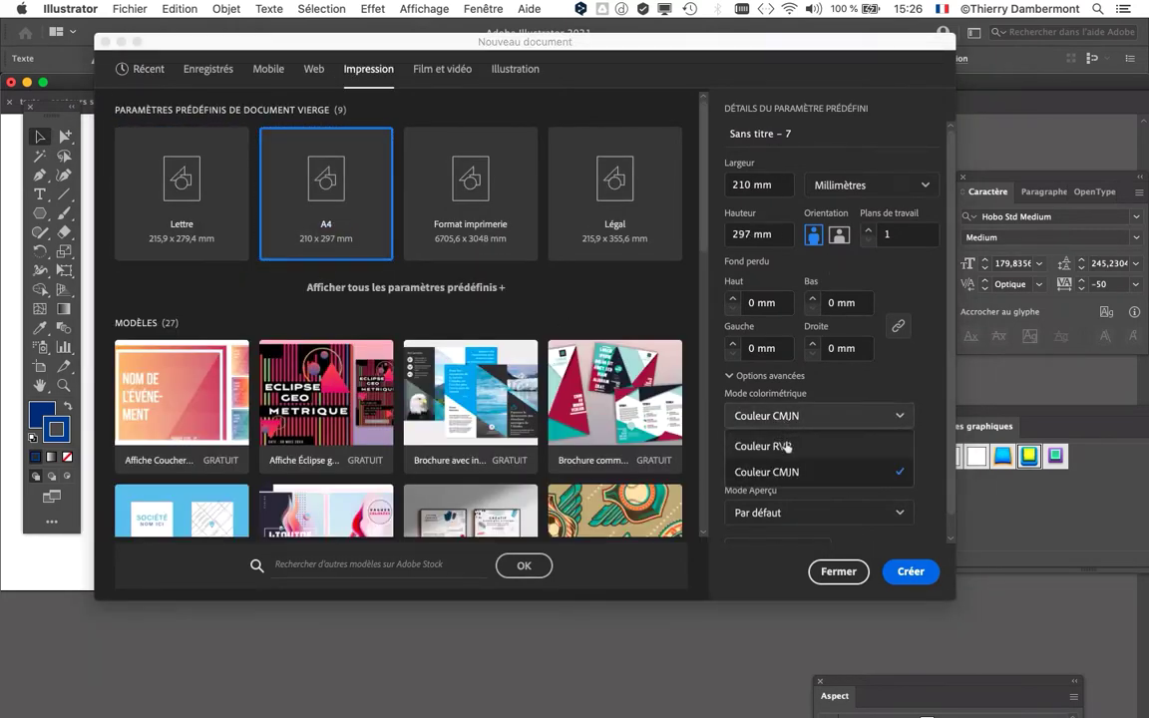
{"action": "left_click", "coordinate": [780, 447]}
{"action": "left_click", "coordinate": [908, 571]}
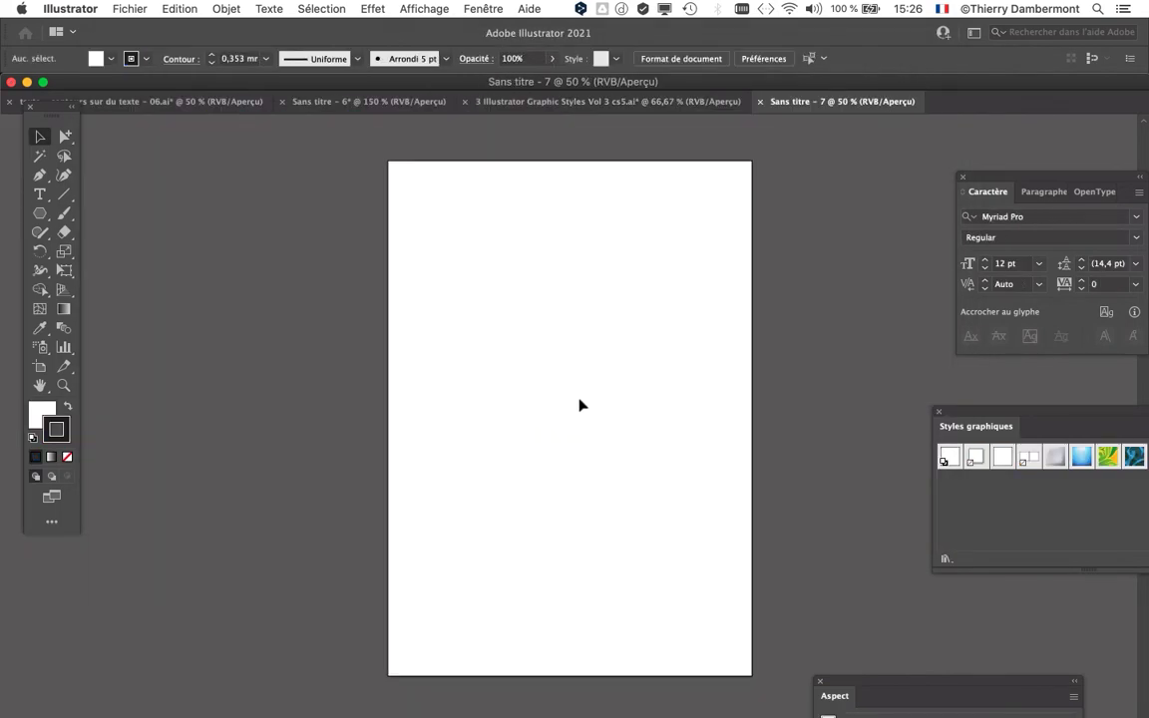
Step: Paste the large "Flubber" text into the new document and enable "Mettre à l'échelle les contours et les effets" in the general preferences
{"action": "key", "text": "super+v"}
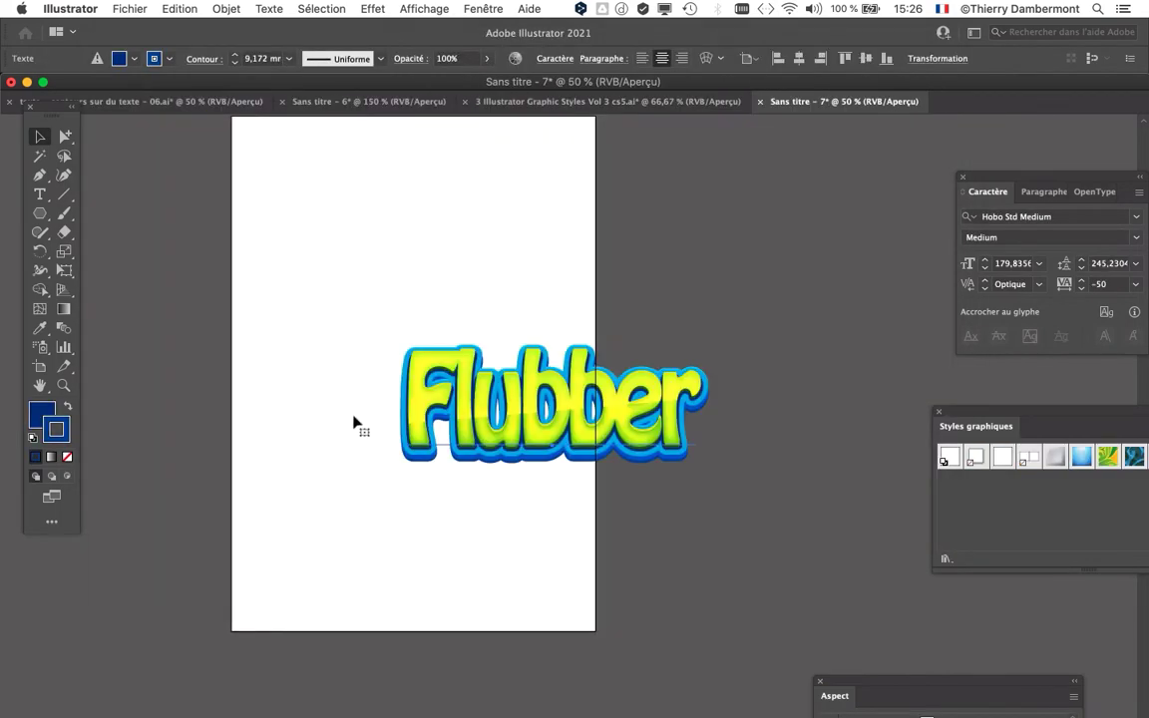
{"action": "key", "text": "super+minus"}
{"action": "left_click", "coordinate": [77, 8]}
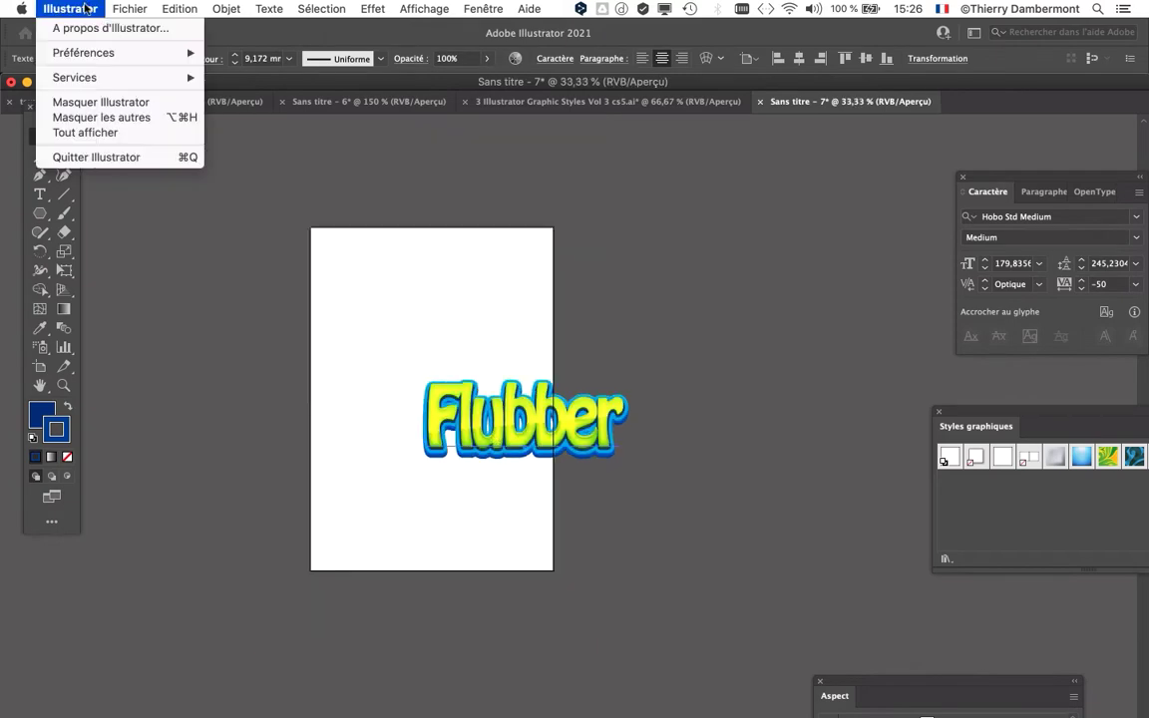
{"action": "mouse_move", "coordinate": [136, 60]}
{"action": "left_click", "coordinate": [234, 52]}
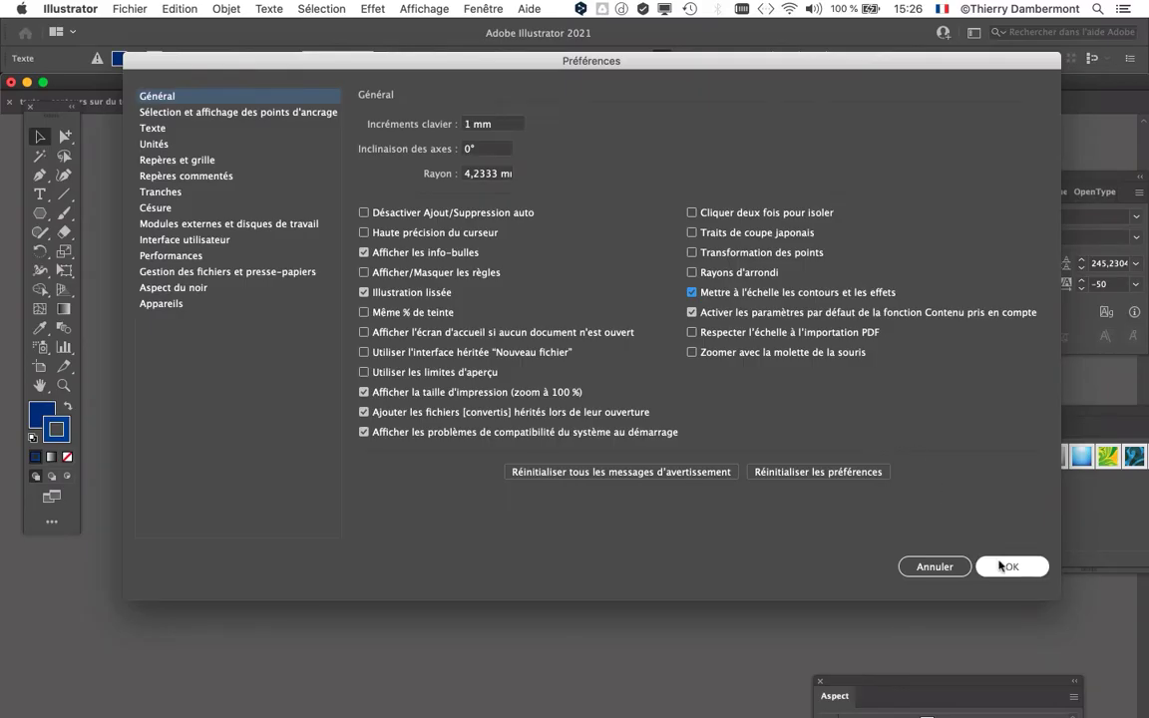
{"action": "left_click", "coordinate": [1005, 566]}
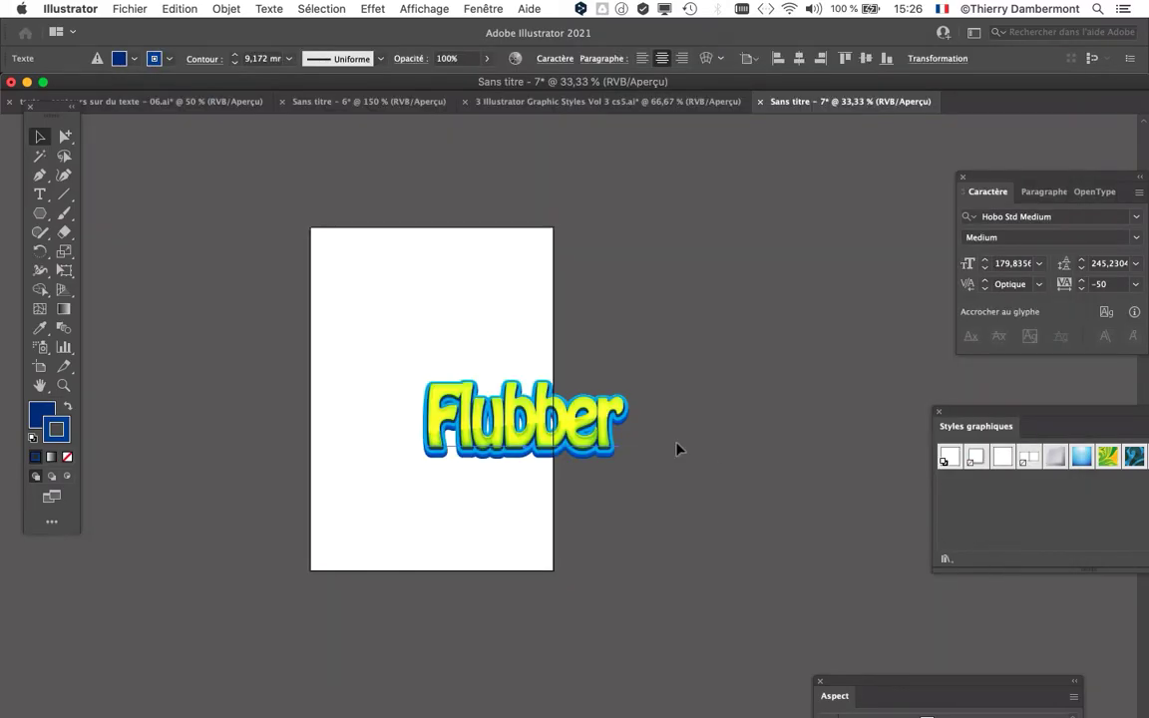
Step: Scale the pasted "Flubber" text down proportionally to a font size of about 78 pt and place it in the upper part of the artboard
{"action": "scroll", "coordinate": [536, 426], "scroll_direction": "up", "scroll_amount": 1}
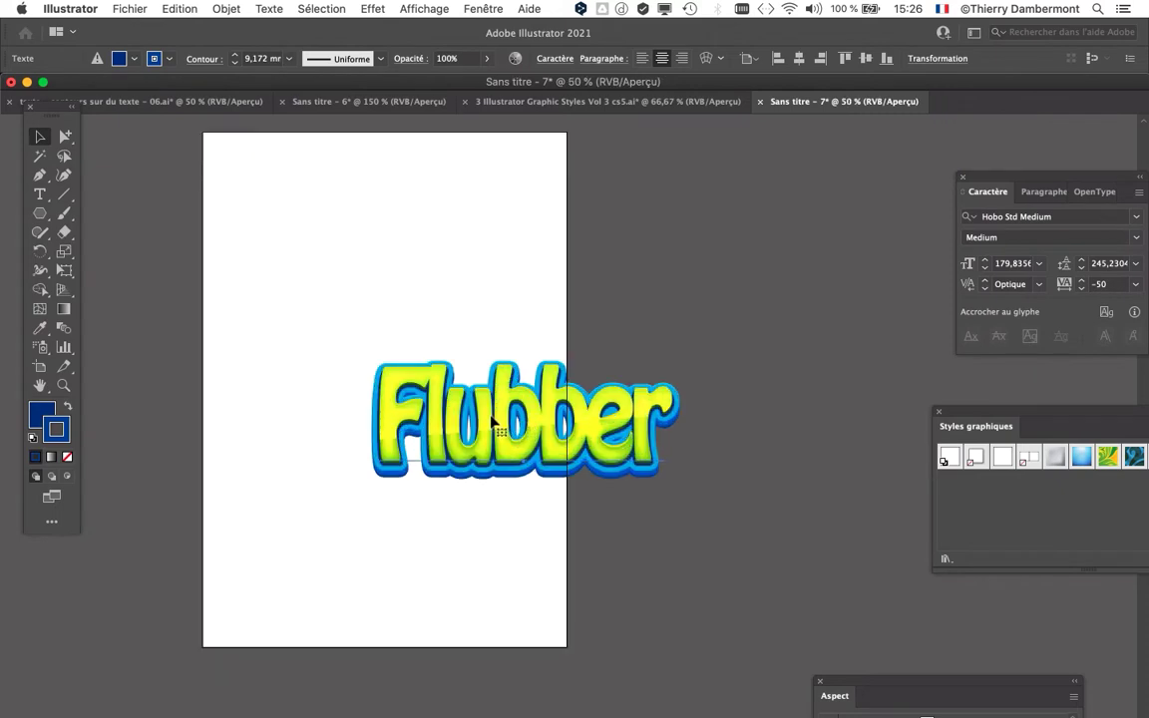
{"action": "left_click_drag", "start_coordinate": [491, 422], "coordinate": [521, 410]}
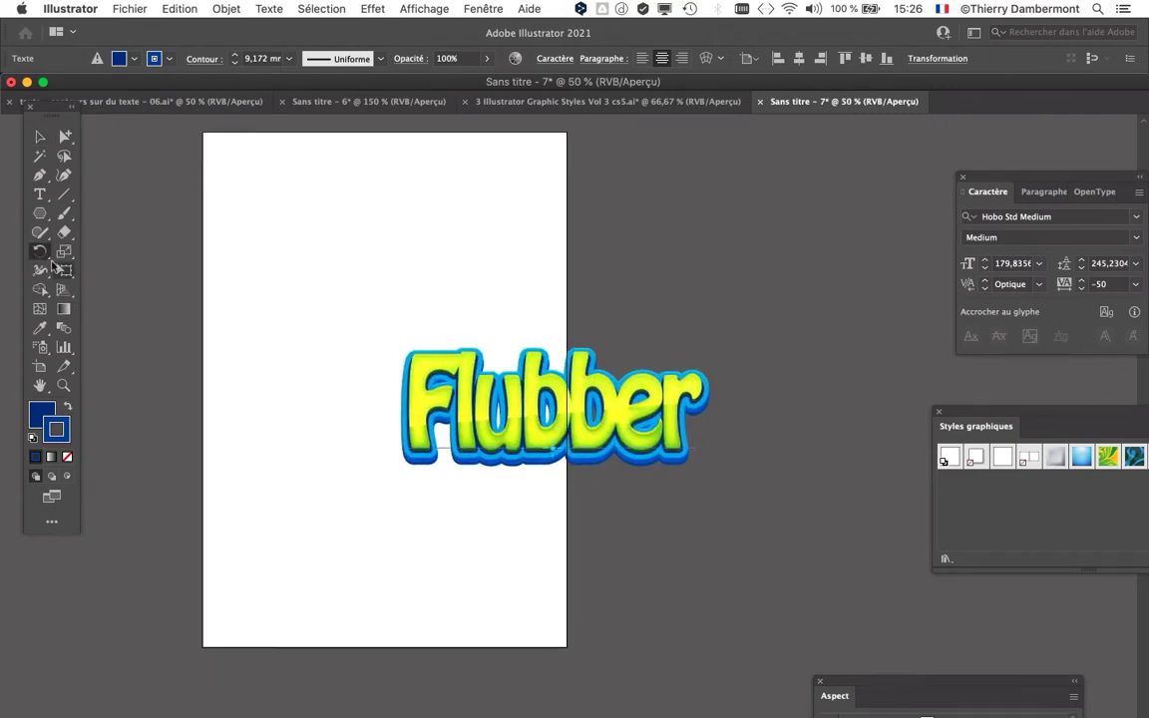
{"action": "left_click", "coordinate": [64, 270]}
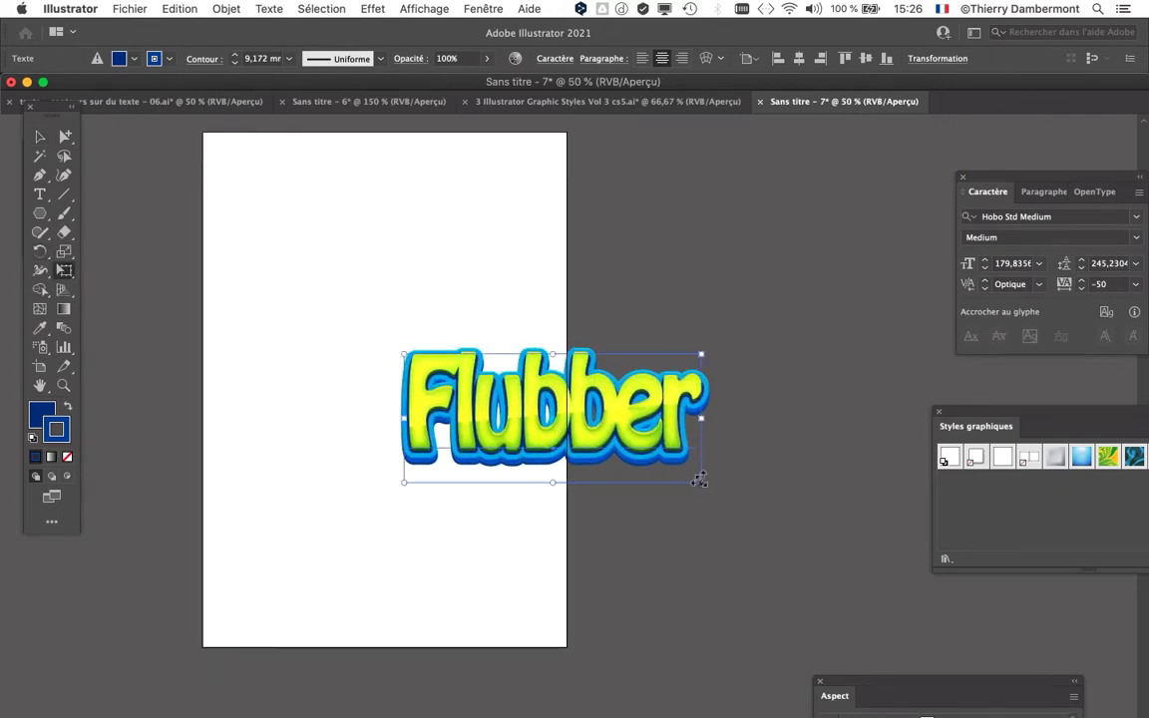
{"action": "left_click_drag", "start_coordinate": [699, 479], "coordinate": [534, 409]}
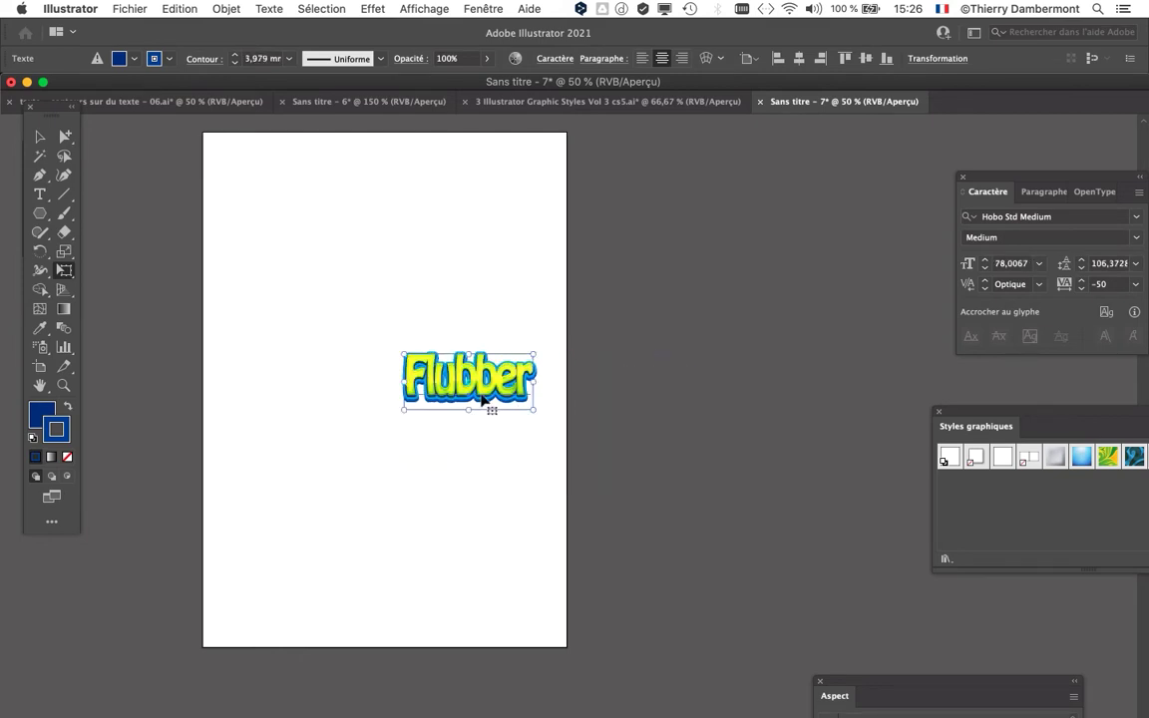
{"action": "left_click_drag", "start_coordinate": [467, 384], "coordinate": [342, 251]}
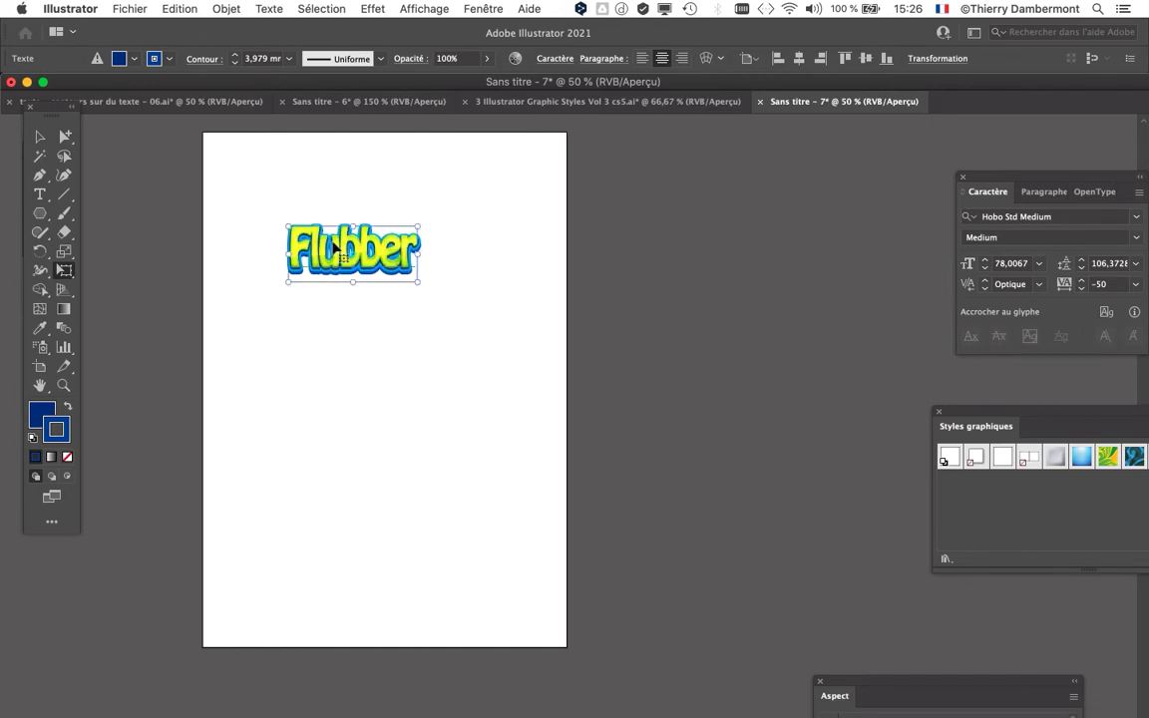
Step: Reposition the "Flubber" text, enlarge it proportionally to a font size of about 85 pt, and inspect the scaled effects up close
{"action": "key", "text": "super+1"}
{"action": "left_click_drag", "start_coordinate": [393, 383], "coordinate": [468, 502]}
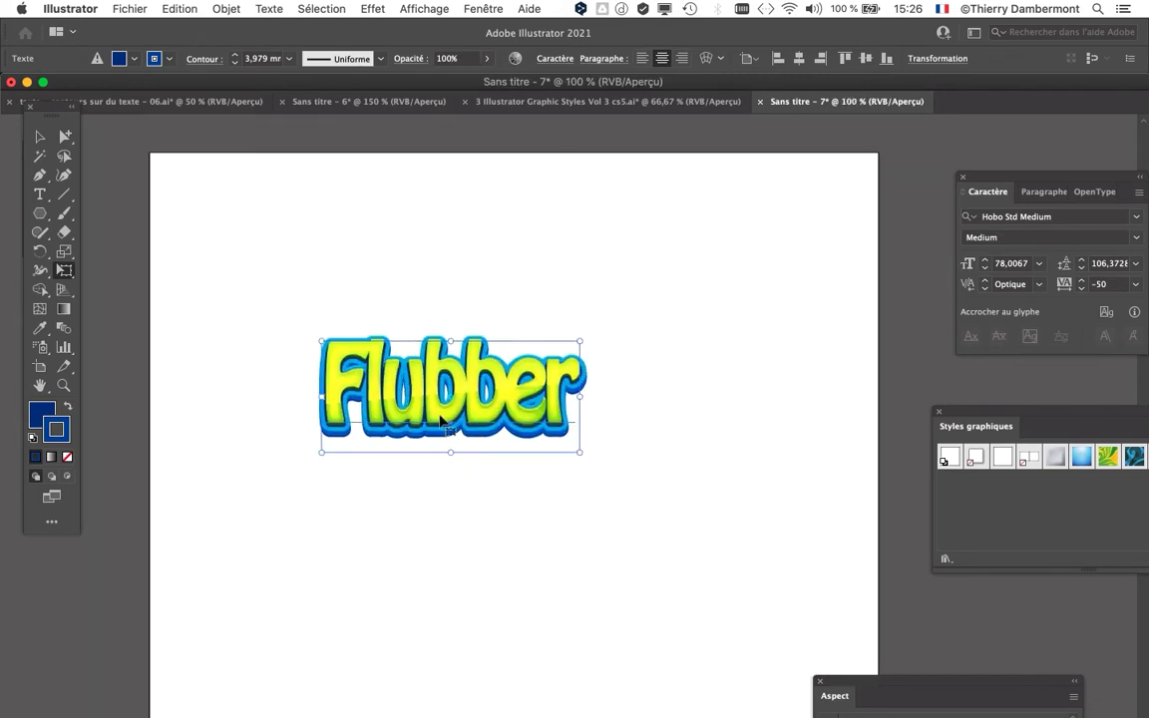
{"action": "left_click_drag", "start_coordinate": [444, 423], "coordinate": [401, 382]}
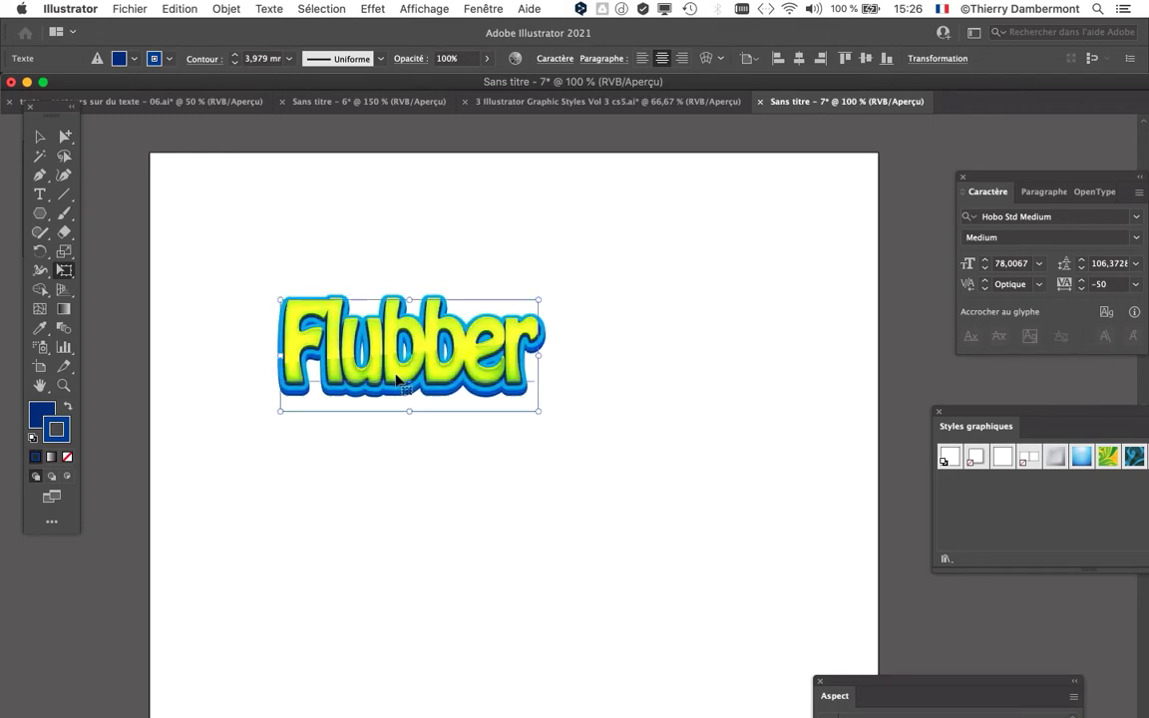
{"action": "left_click_drag", "start_coordinate": [538, 412], "coordinate": [561, 420]}
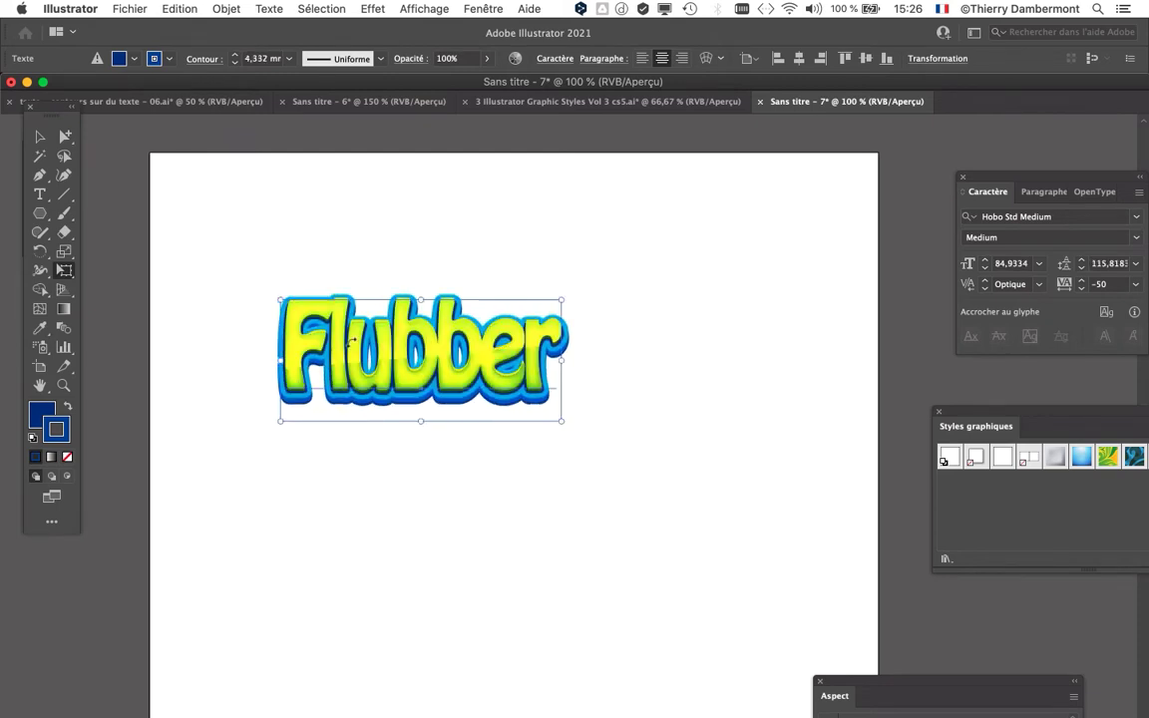
{"action": "left_click", "coordinate": [39, 136]}
{"action": "left_click", "coordinate": [438, 453]}
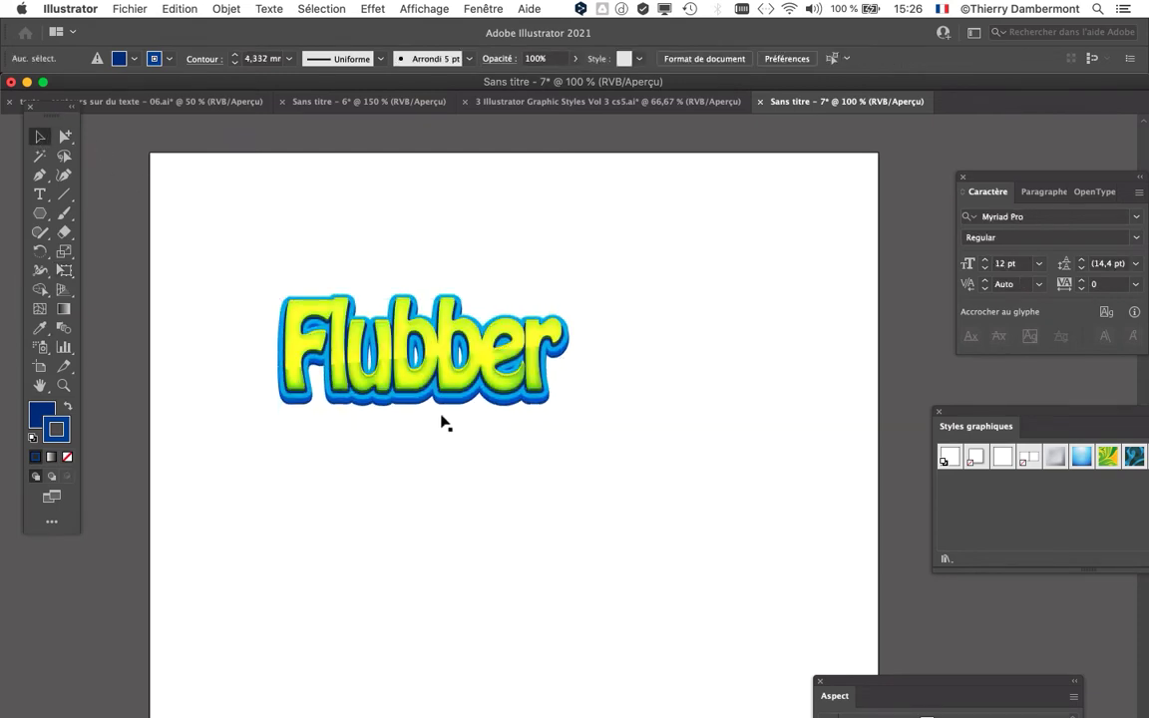
{"action": "scroll", "coordinate": [445, 423], "scroll_direction": "up", "scroll_amount": 1}
{"action": "scroll", "coordinate": [416, 377], "scroll_direction": "up", "scroll_amount": 1}
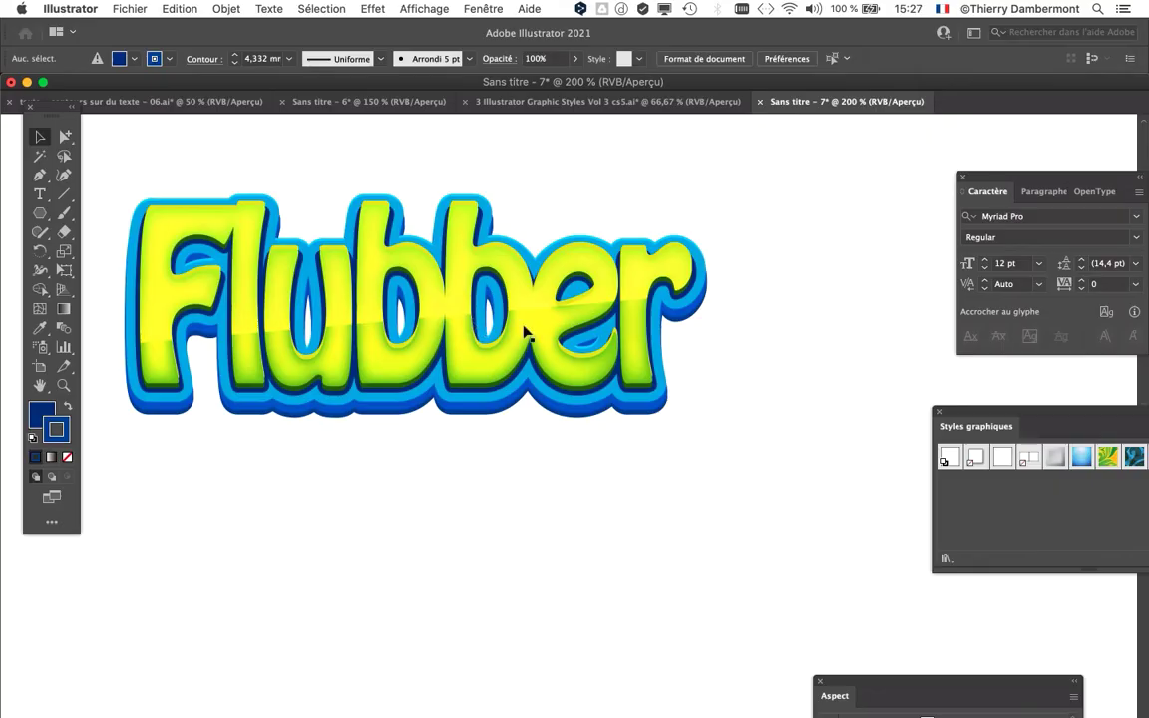
{"action": "scroll", "coordinate": [526, 334], "scroll_direction": "down", "scroll_amount": 2}
{"action": "scroll", "coordinate": [379, 435], "scroll_direction": "right", "scroll_amount": 5}
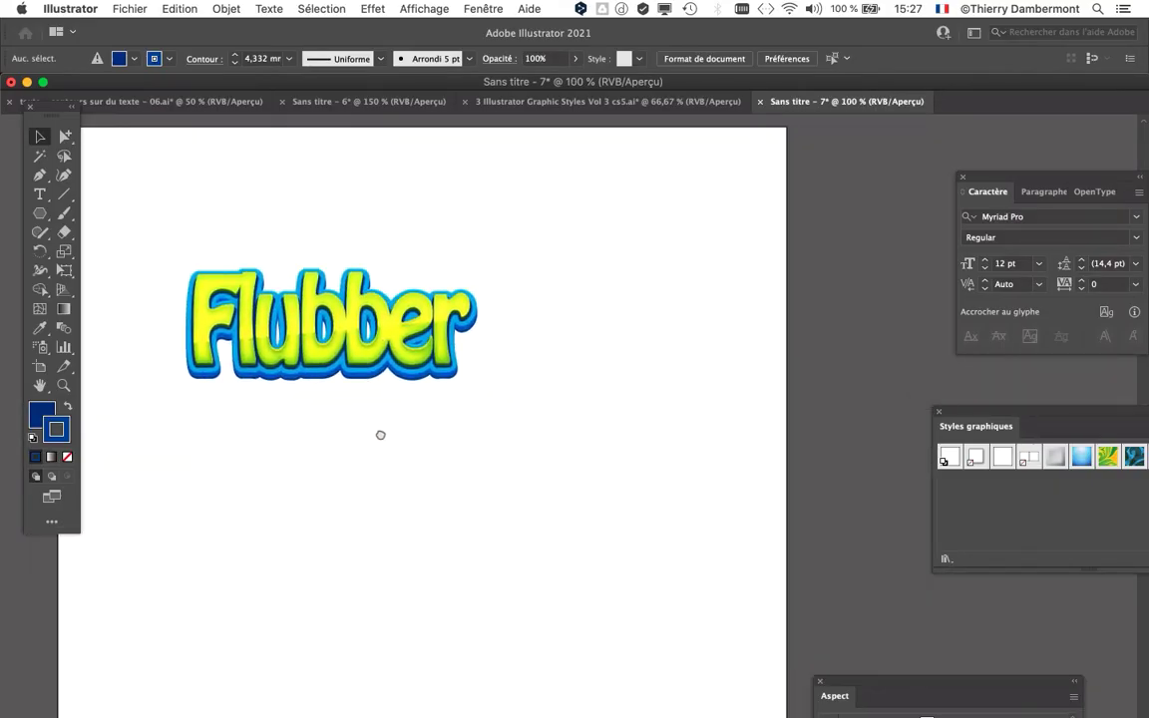
Step: Save the resized "Flubber" text's appearance as a new graphic style and delete the older "Graphic Style 1"
{"action": "left_click", "coordinate": [334, 334]}
{"action": "left_click_drag", "start_coordinate": [344, 340], "coordinate": [360, 334]}
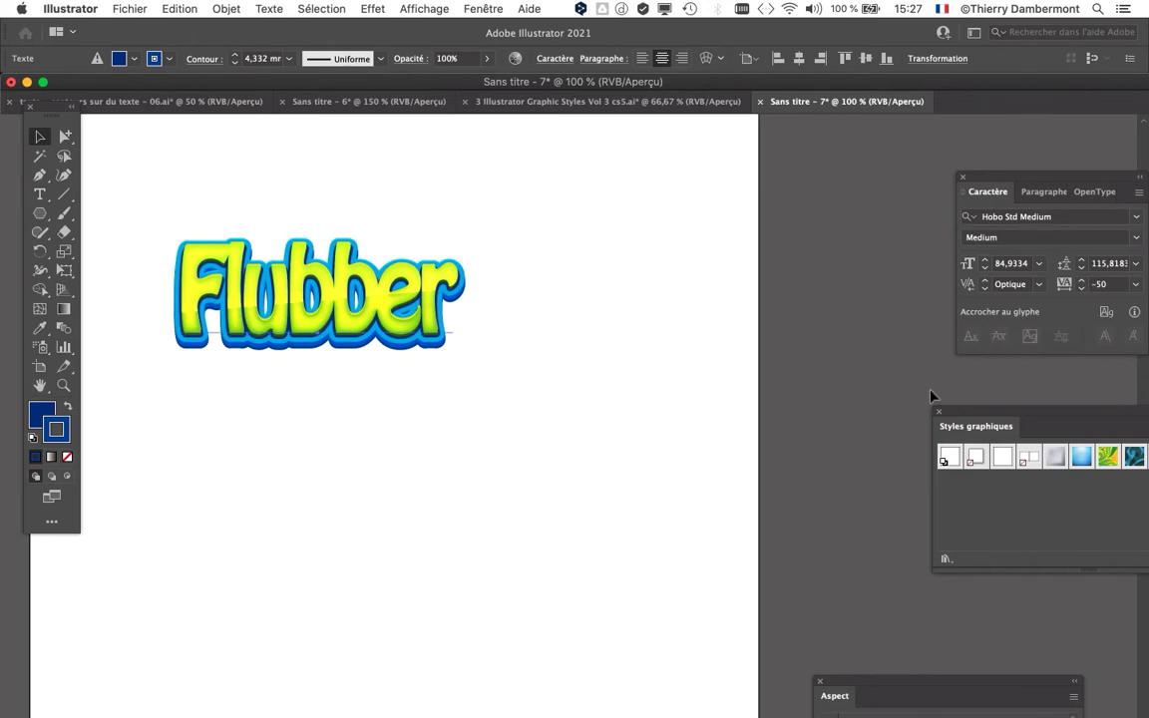
{"action": "left_click_drag", "start_coordinate": [961, 412], "coordinate": [553, 183]}
{"action": "left_click_drag", "start_coordinate": [340, 315], "coordinate": [348, 310]}
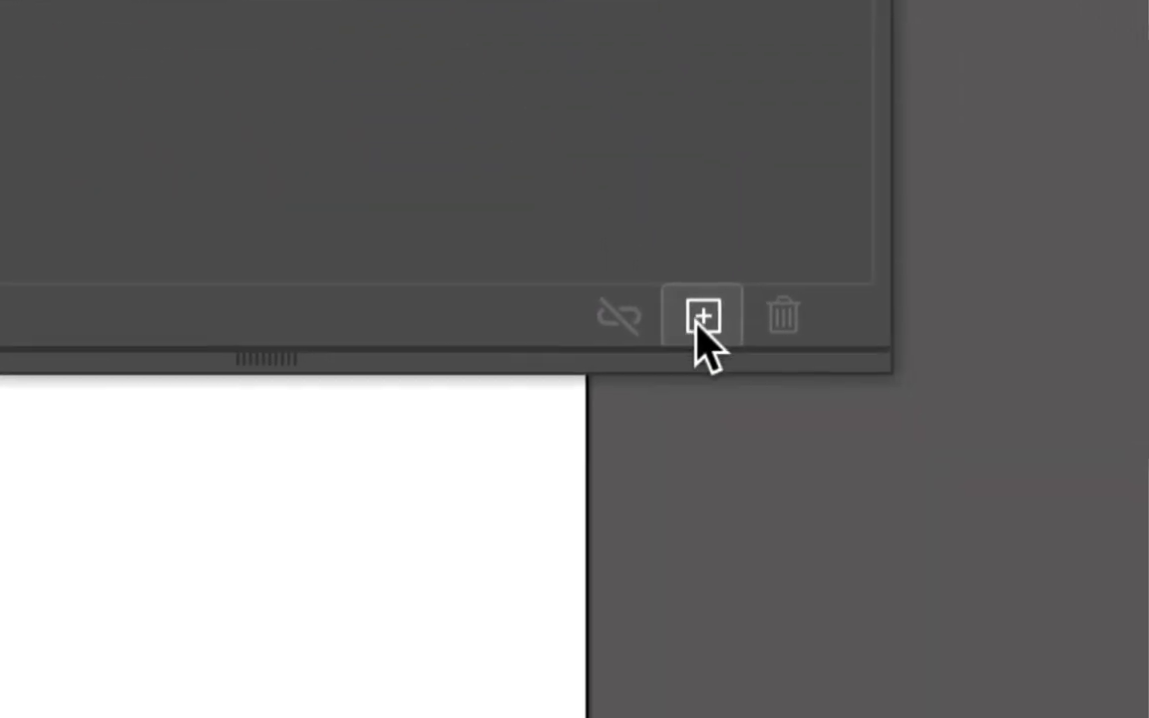
{"action": "left_click", "coordinate": [702, 319]}
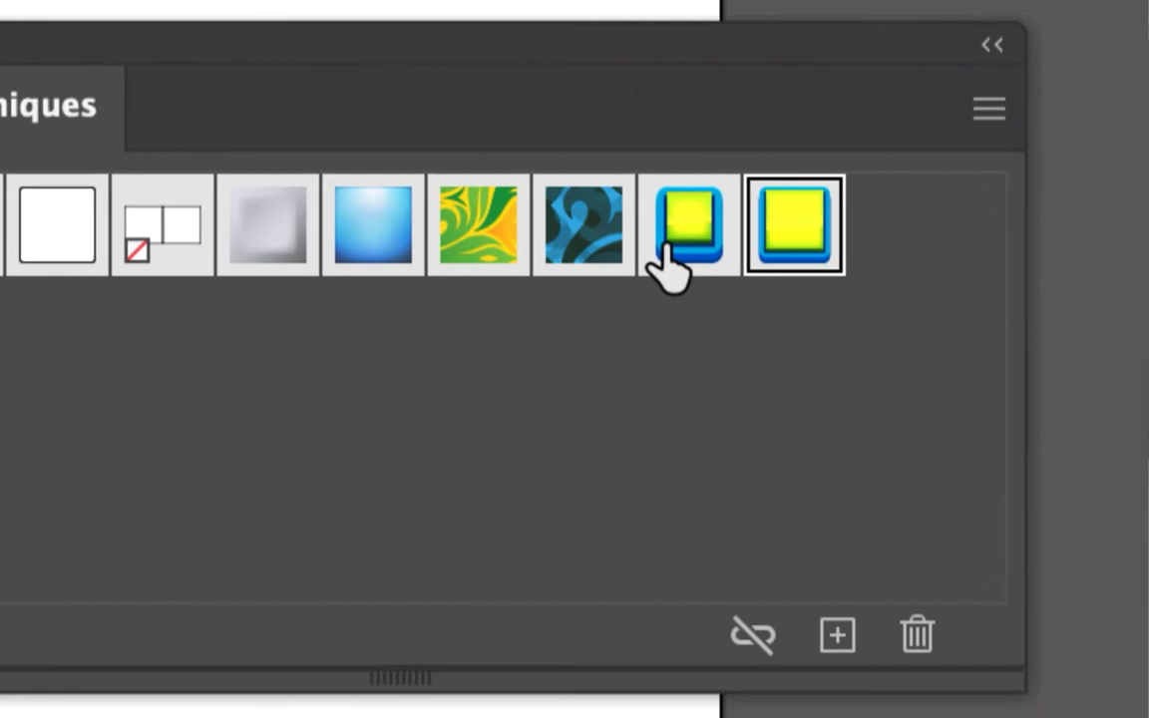
{"action": "left_click_drag", "start_coordinate": [673, 264], "coordinate": [918, 644]}
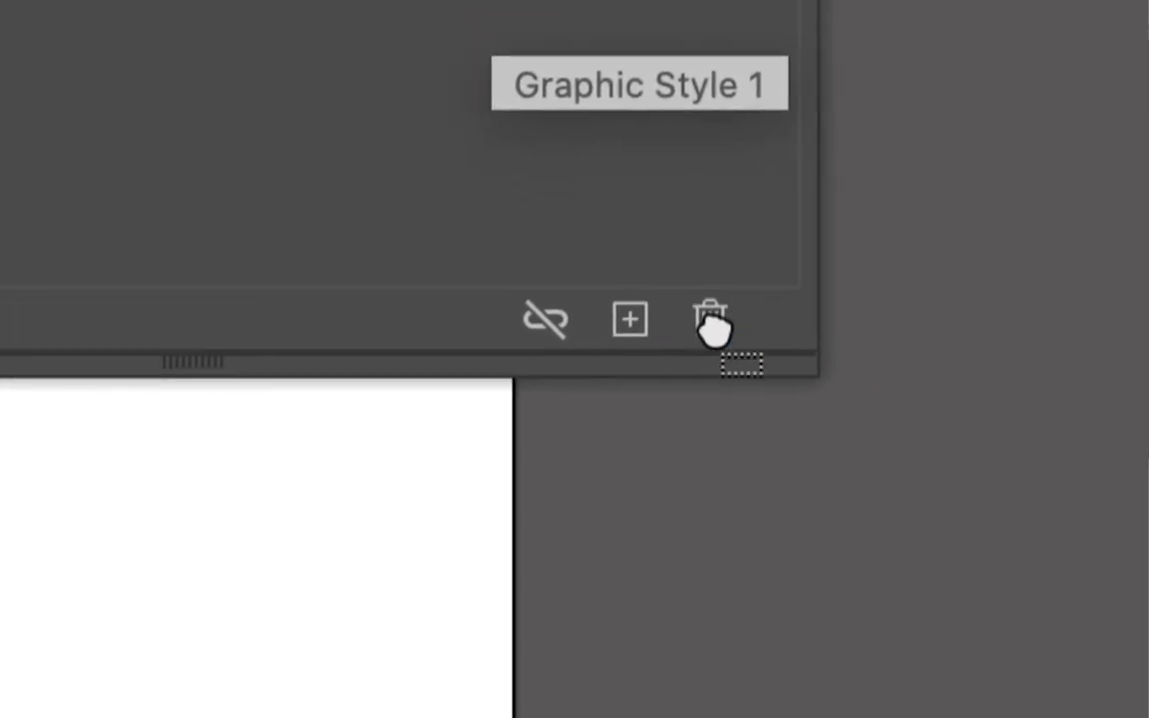
{"action": "left_click_drag", "start_coordinate": [710, 321], "coordinate": [710, 321]}
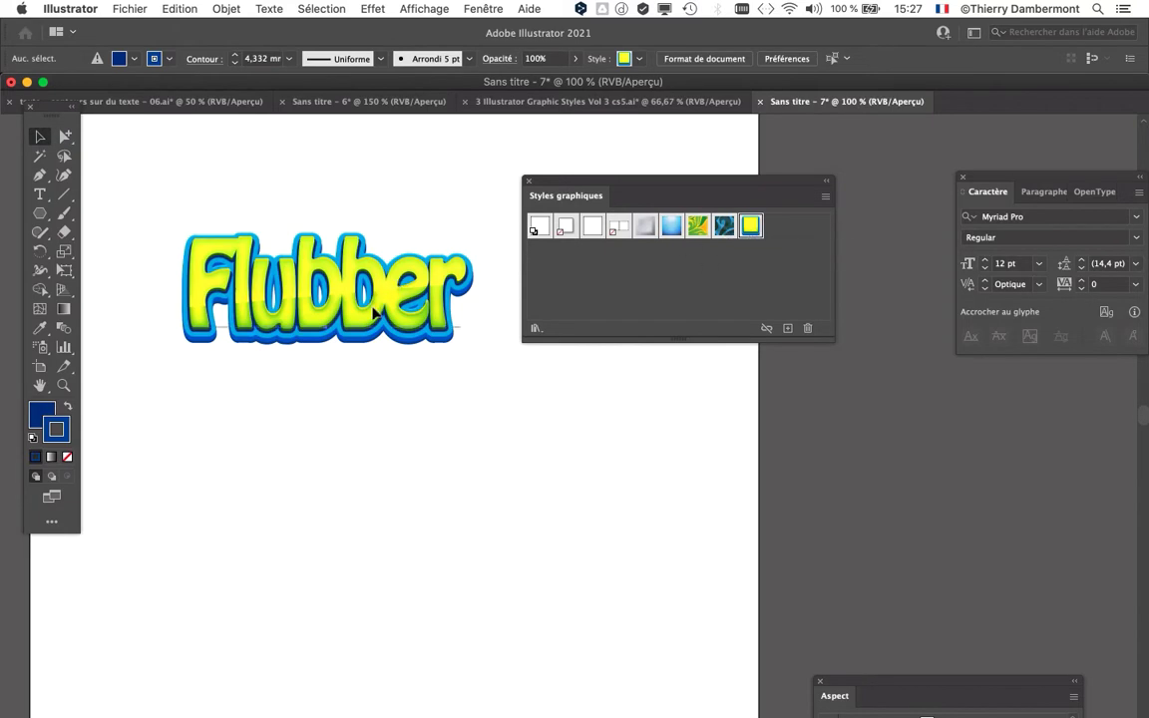
Step: Clear the "Flubber" text from the artboard and move the graphic styles panel away from the drawing area
{"action": "left_click_drag", "start_coordinate": [374, 312], "coordinate": [356, 359]}
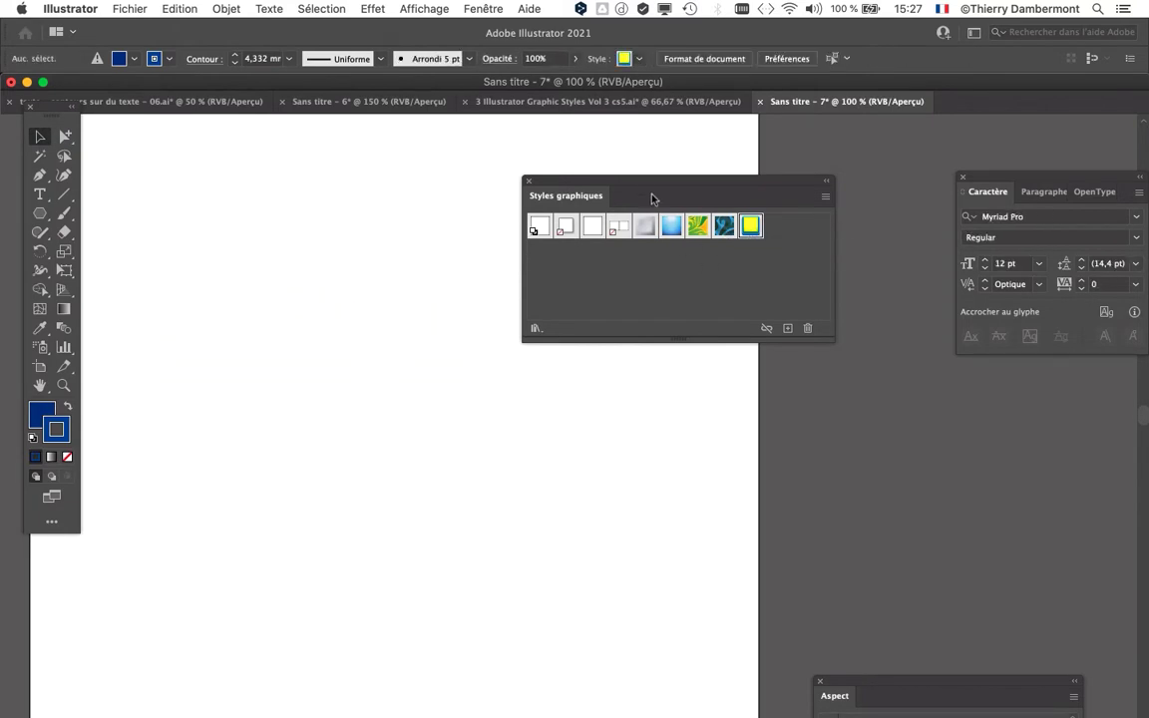
{"action": "left_click_drag", "start_coordinate": [646, 190], "coordinate": [851, 202]}
{"action": "key", "text": "super+minus"}
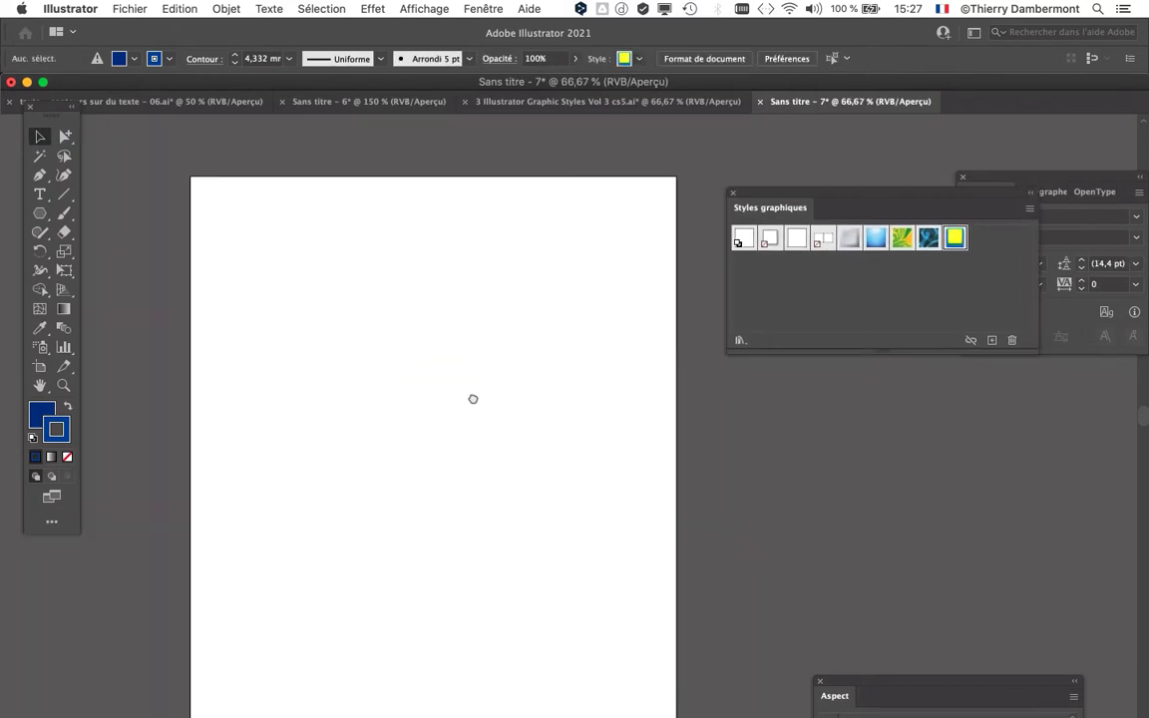
{"action": "scroll", "coordinate": [473, 399], "scroll_direction": "down", "scroll_amount": 2}
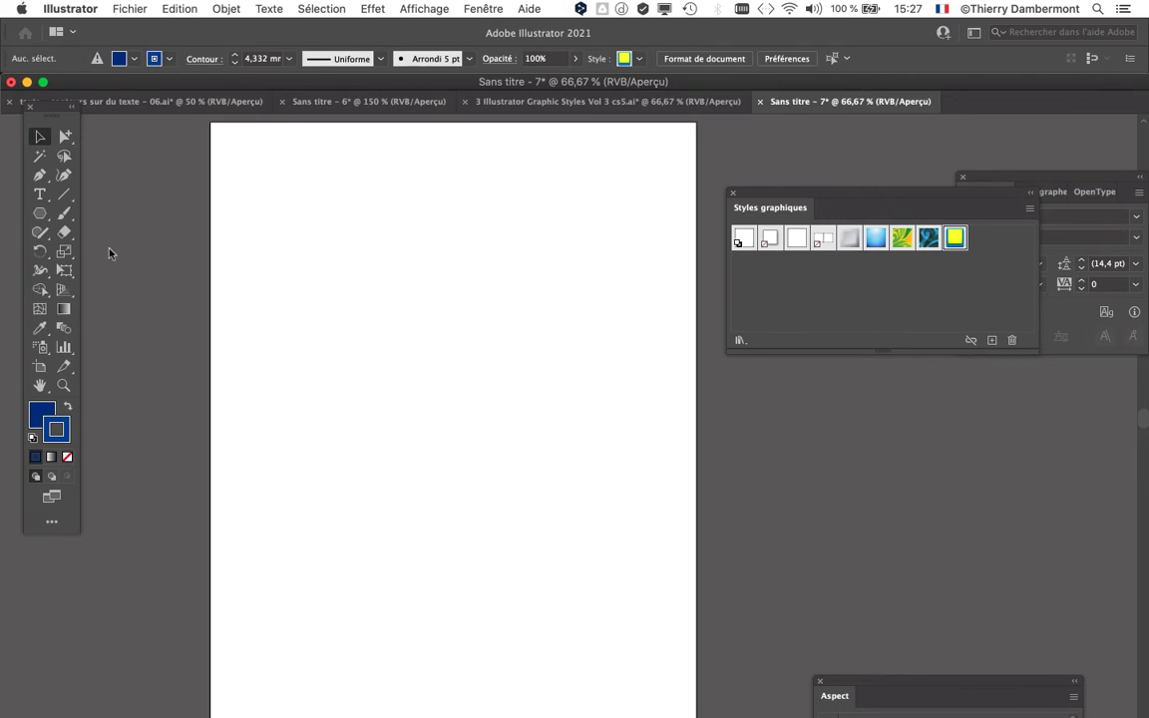
Step: Draw a closed giraffe silhouette freehand with the Pencil tool in the upper part of the empty artboard
{"action": "left_click", "coordinate": [41, 234]}
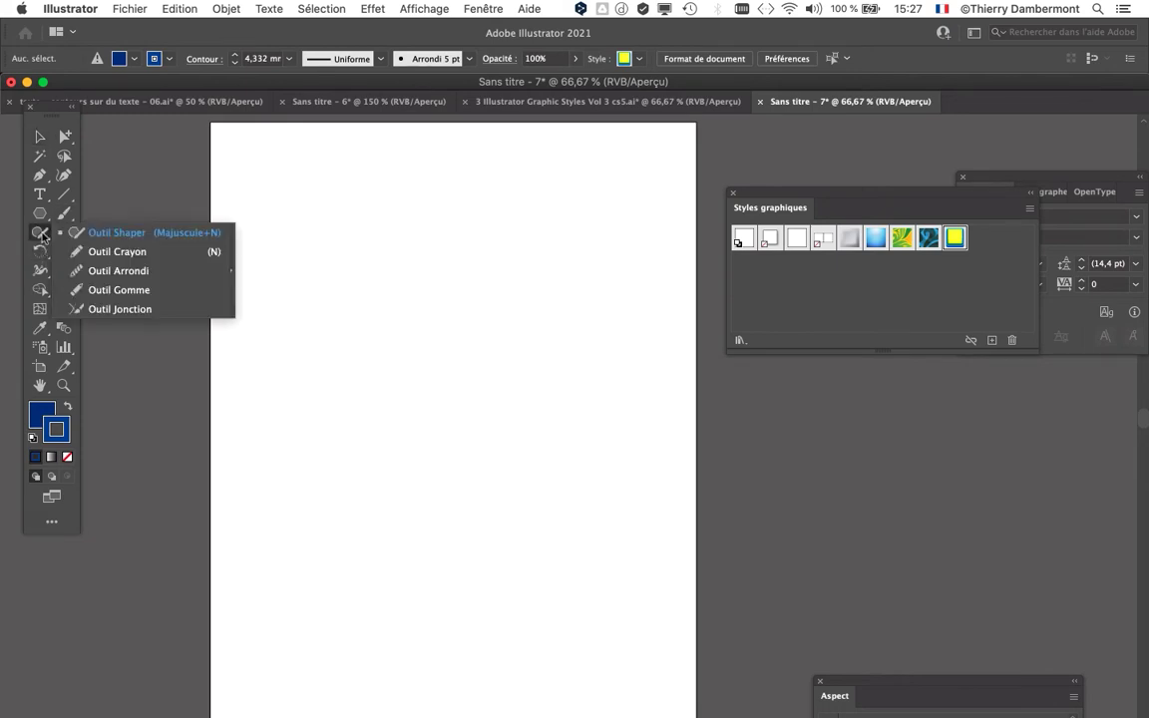
{"action": "left_click", "coordinate": [110, 252]}
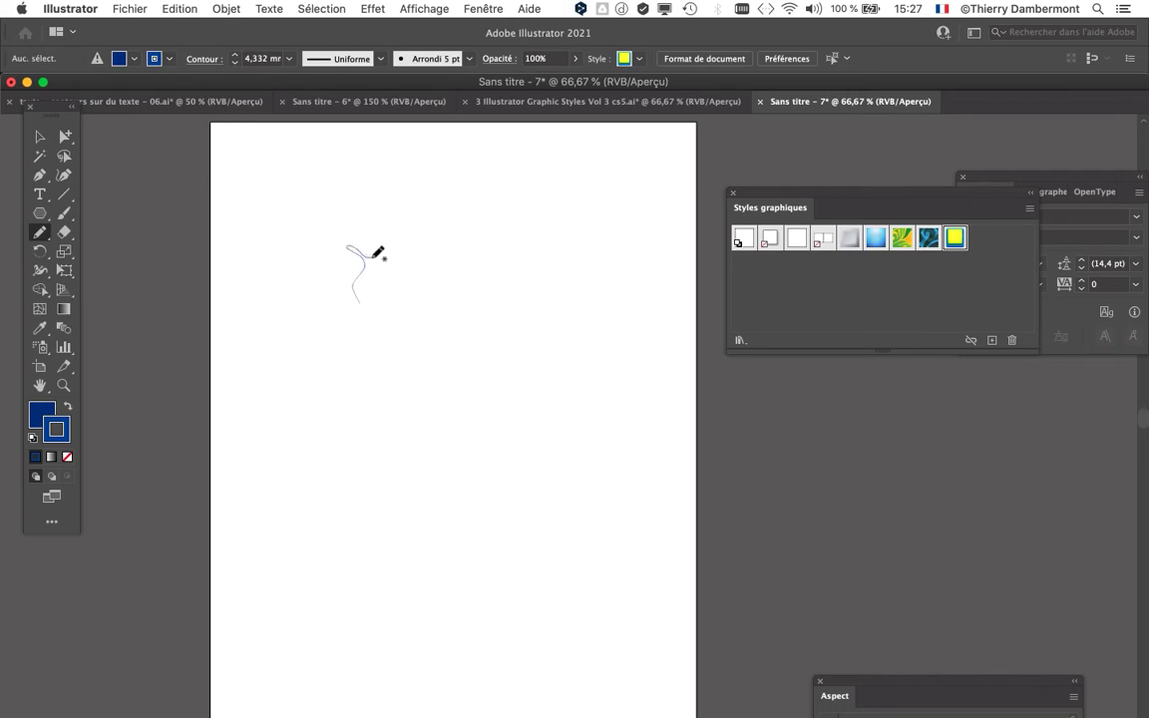
{"action": "mouse_move", "coordinate": [372, 257]}
{"action": "left_mouse_down"}
{"action": "mouse_move", "coordinate": [462, 271]}
{"action": "mouse_move", "coordinate": [498, 150]}
{"action": "mouse_move", "coordinate": [525, 175]}
{"action": "mouse_move", "coordinate": [496, 200]}
{"action": "mouse_move", "coordinate": [476, 310]}
{"action": "mouse_move", "coordinate": [495, 408]}
{"action": "mouse_move", "coordinate": [481, 402]}
{"action": "mouse_move", "coordinate": [457, 324]}
{"action": "mouse_move", "coordinate": [455, 427]}
{"action": "mouse_move", "coordinate": [433, 321]}
{"action": "mouse_move", "coordinate": [346, 402]}
{"action": "mouse_move", "coordinate": [388, 321]}
{"action": "mouse_move", "coordinate": [319, 344]}
{"action": "left_mouse_up"}
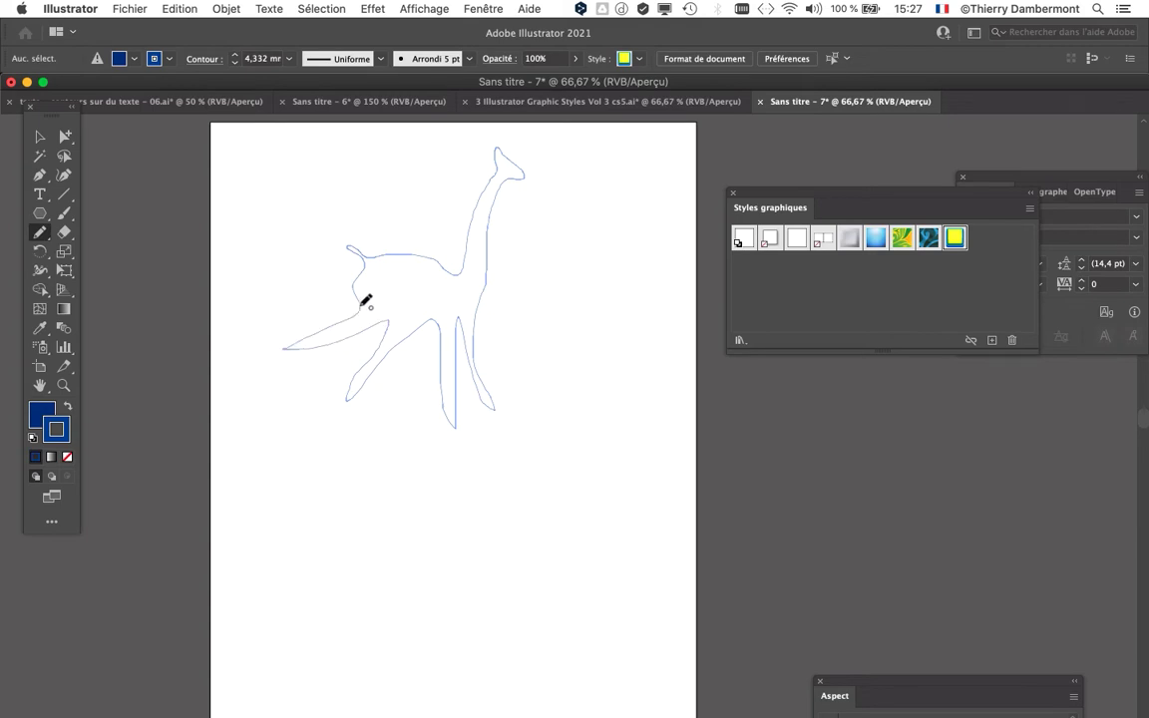
{"action": "left_click_drag", "start_coordinate": [365, 301], "coordinate": [363, 304]}
{"action": "left_click", "coordinate": [40, 136]}
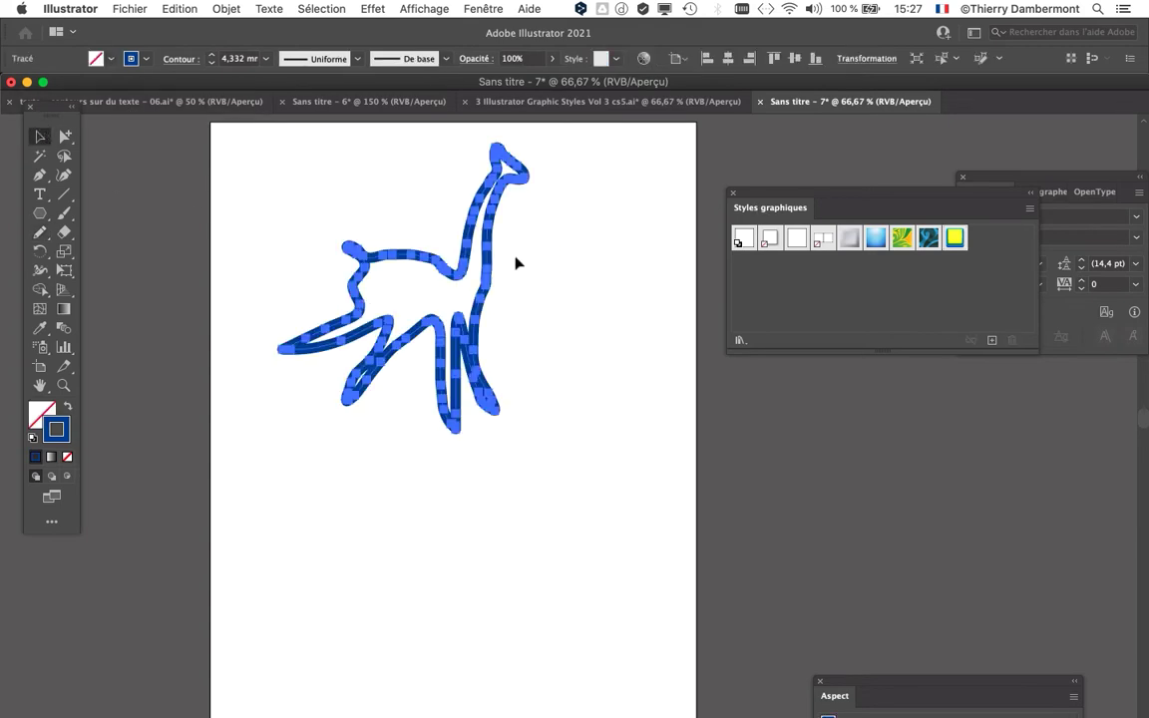
Step: Apply the saved yellow-and-blue "Flubber" graphic style to the giraffe silhouette and deselect it
{"action": "key", "text": "super+1"}
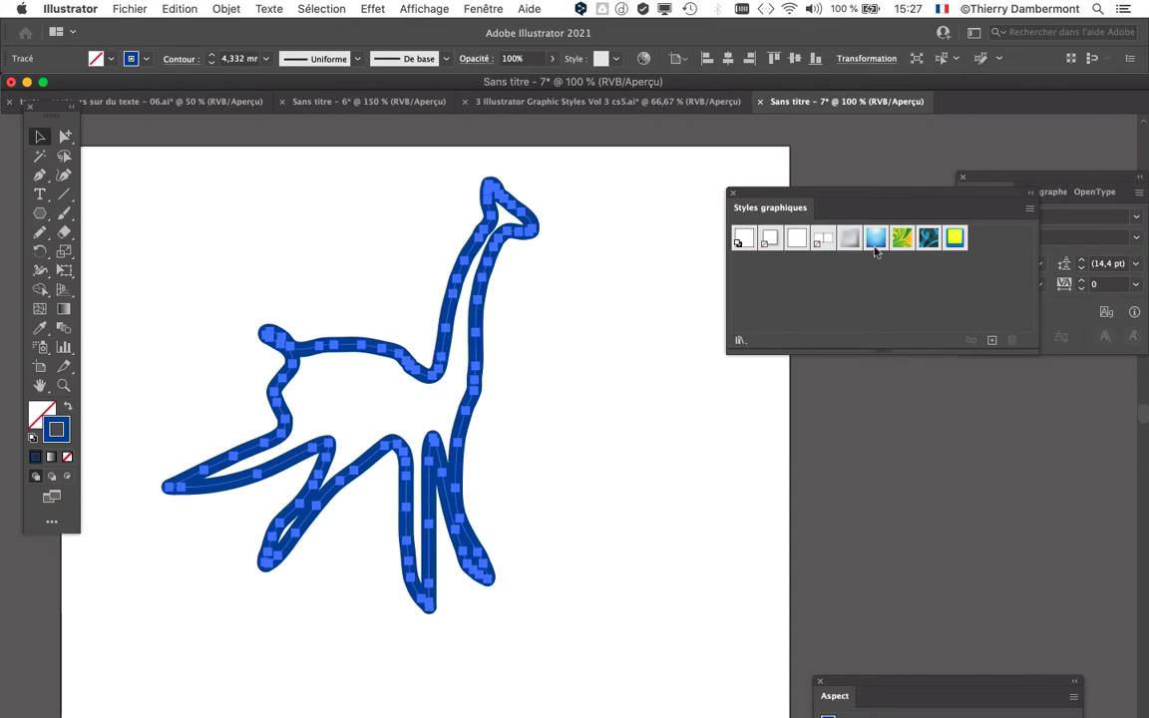
{"action": "left_click_drag", "start_coordinate": [825, 194], "coordinate": [666, 233]}
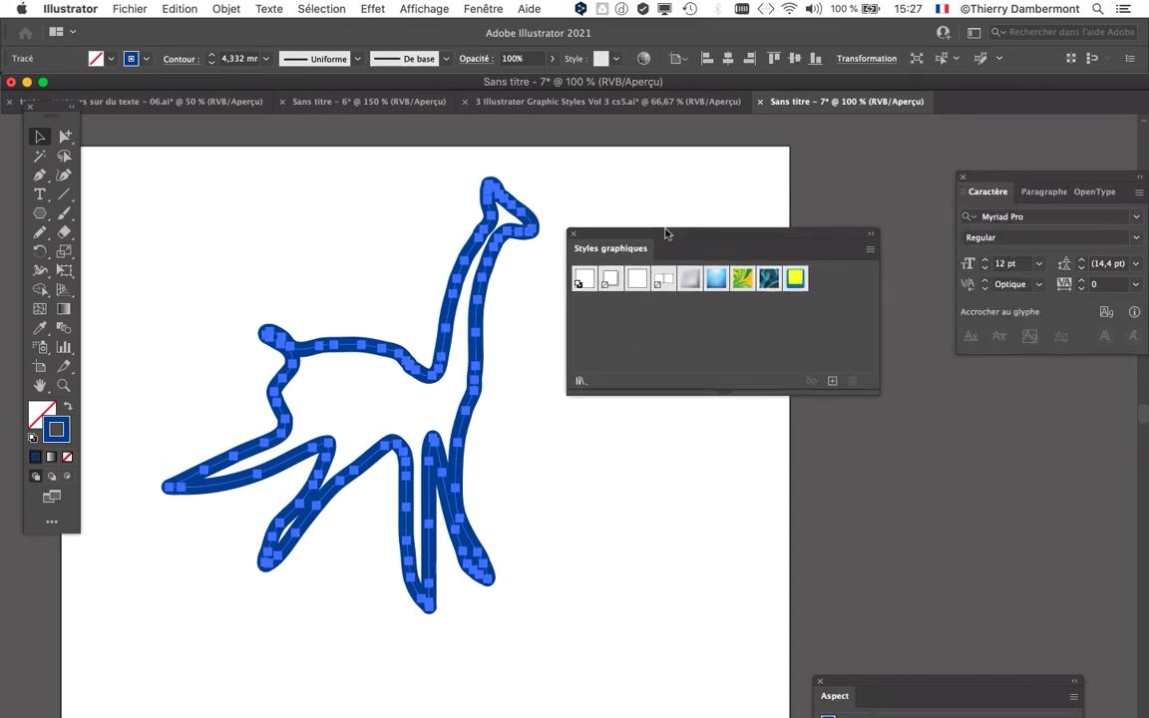
{"action": "left_click", "coordinate": [799, 285]}
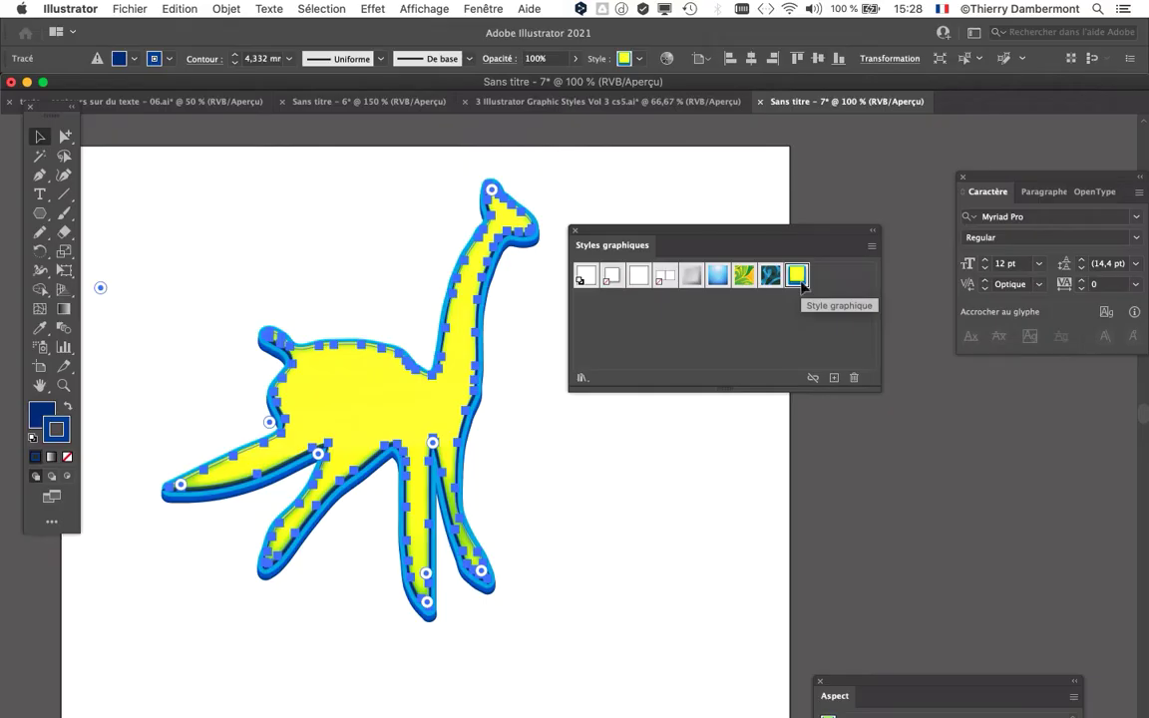
{"action": "left_click", "coordinate": [555, 467]}
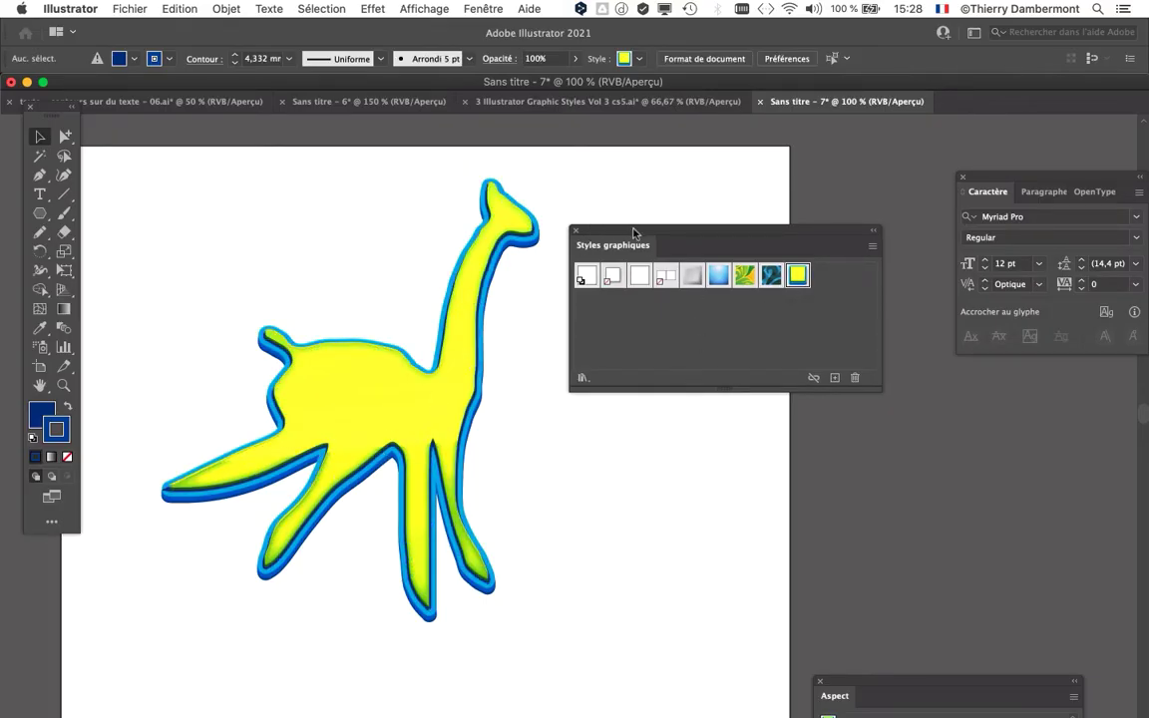
Step: Add the point text "Girafe" in the free space beside the giraffe's neck
{"action": "left_click_drag", "start_coordinate": [633, 230], "coordinate": [826, 251]}
{"action": "left_click_drag", "start_coordinate": [529, 350], "coordinate": [341, 302]}
{"action": "key", "text": "t"}
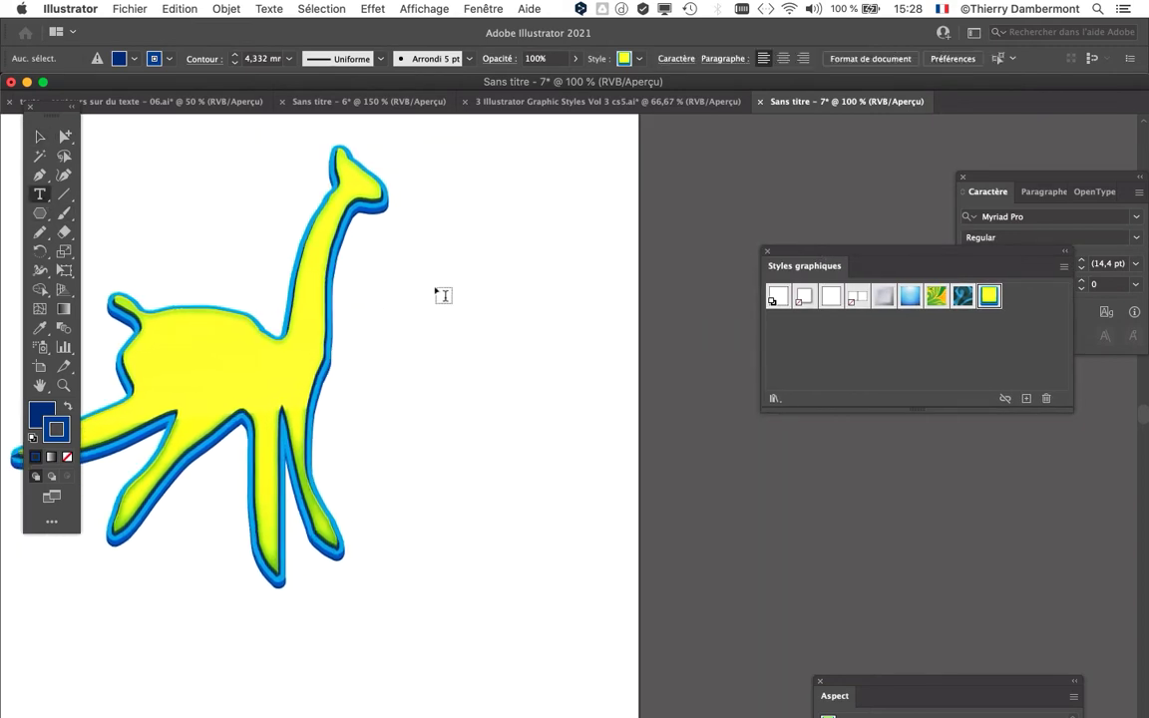
{"action": "left_click", "coordinate": [448, 290]}
{"action": "type", "text": "Girafe"}
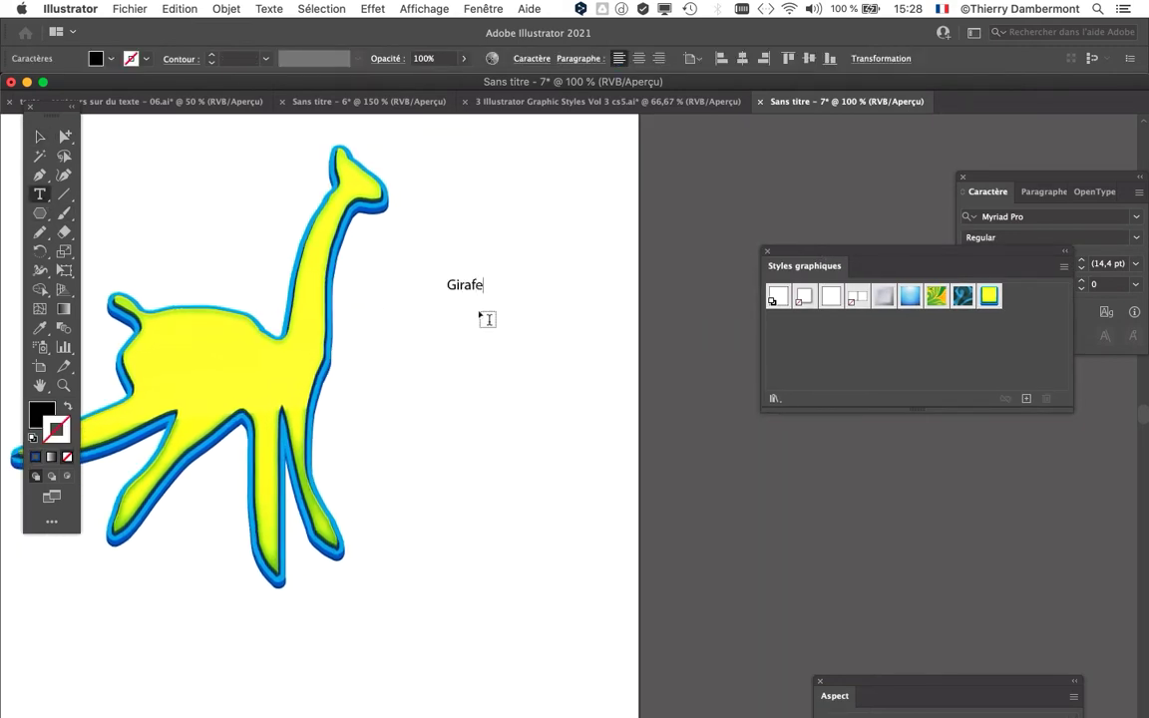
Step: Enlarge the "Girafe" text proportionally to a font size of about 83 pt and place it close to the giraffe's neck
{"action": "left_click", "coordinate": [40, 137]}
{"action": "left_click", "coordinate": [65, 270]}
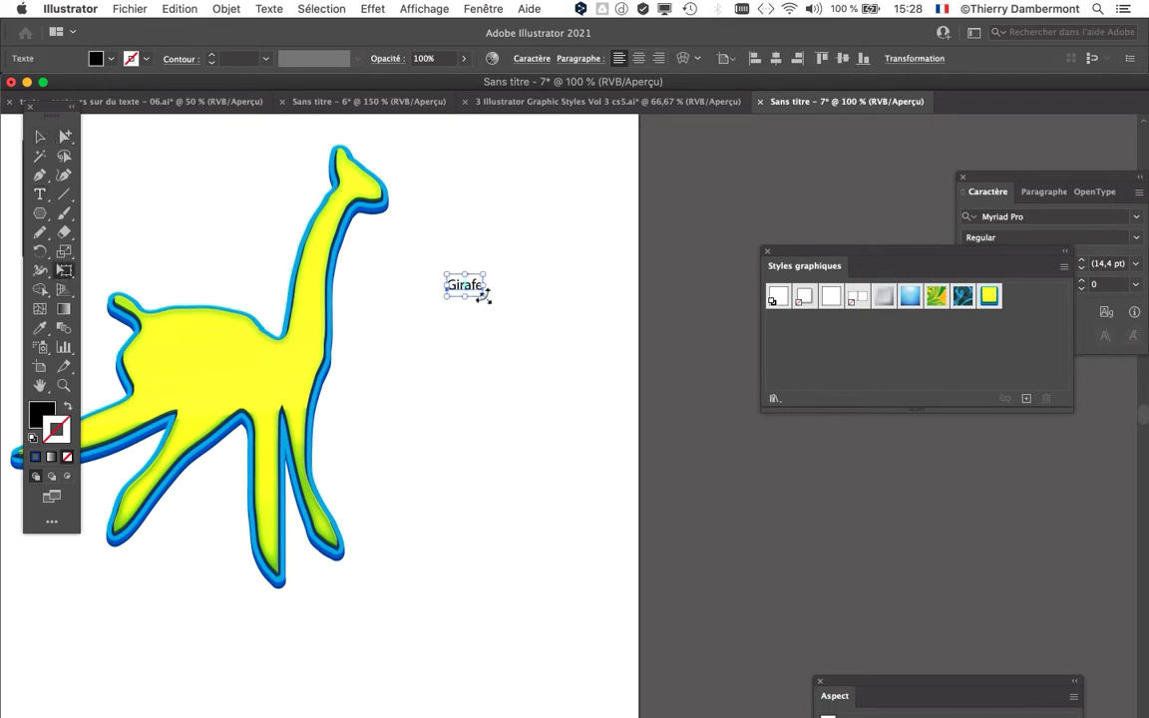
{"action": "left_click_drag", "start_coordinate": [483, 296], "coordinate": [697, 387]}
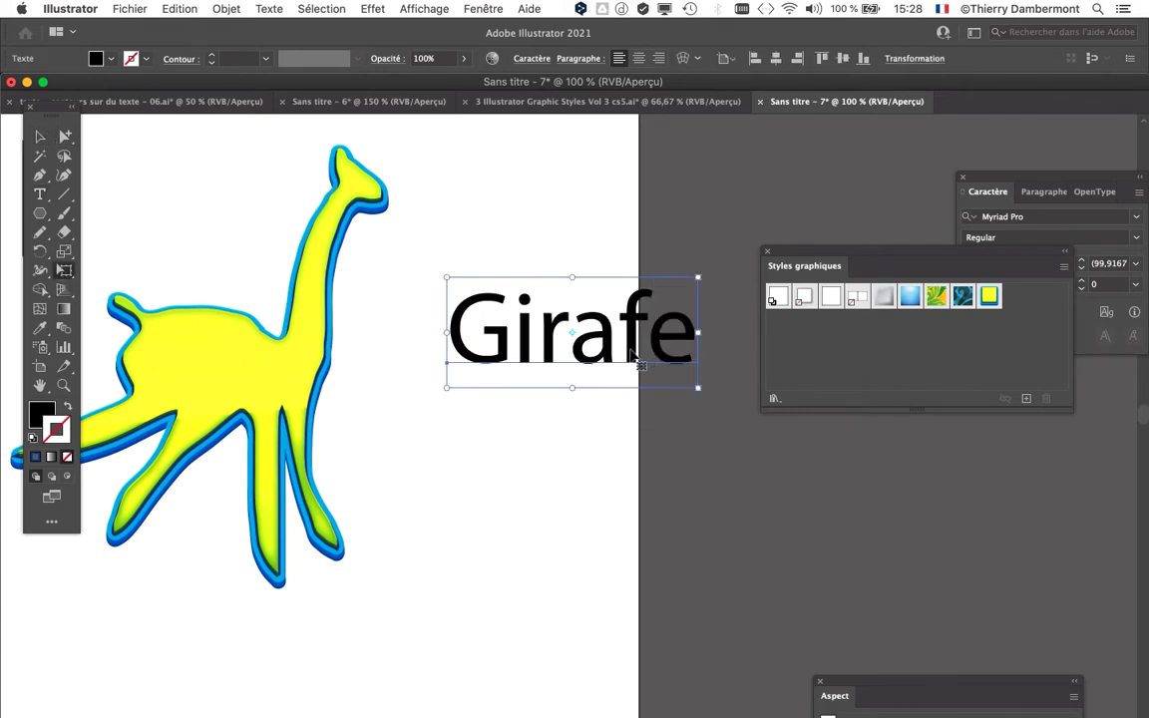
{"action": "left_click_drag", "start_coordinate": [635, 357], "coordinate": [537, 317]}
Step: Apply the saved yellow-and-blue graphic style to the "Girafe" text and inspect the styled lettering up close
{"action": "left_click", "coordinate": [988, 297]}
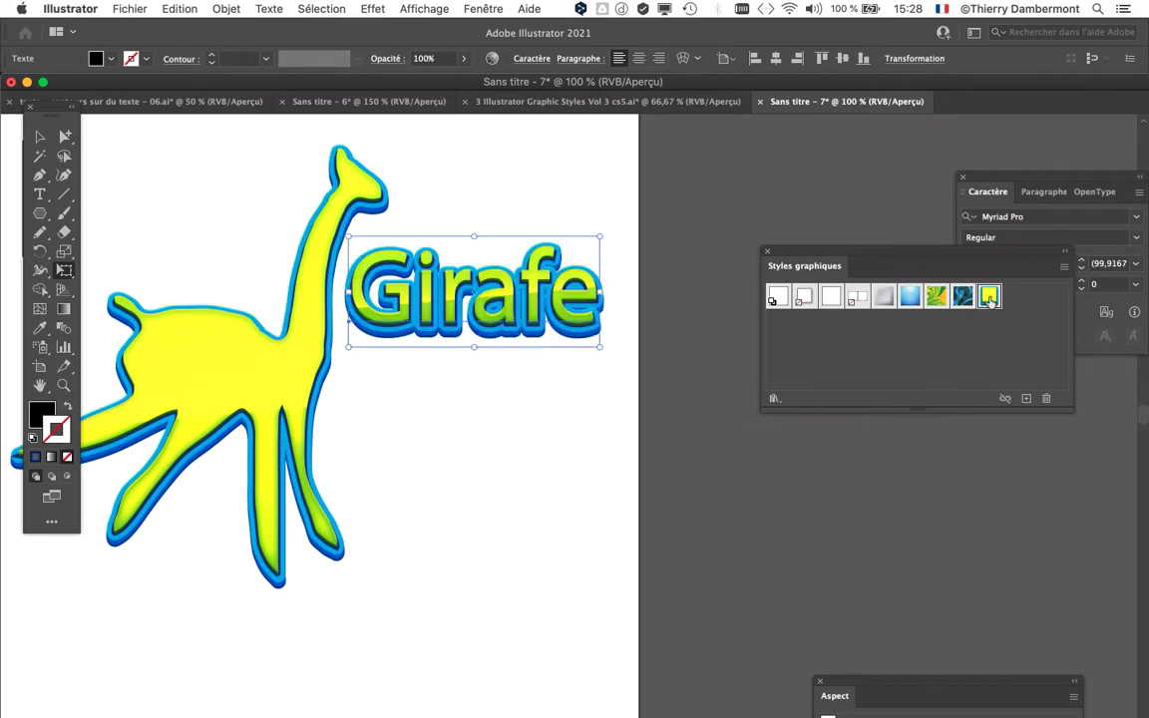
{"action": "left_click", "coordinate": [39, 138]}
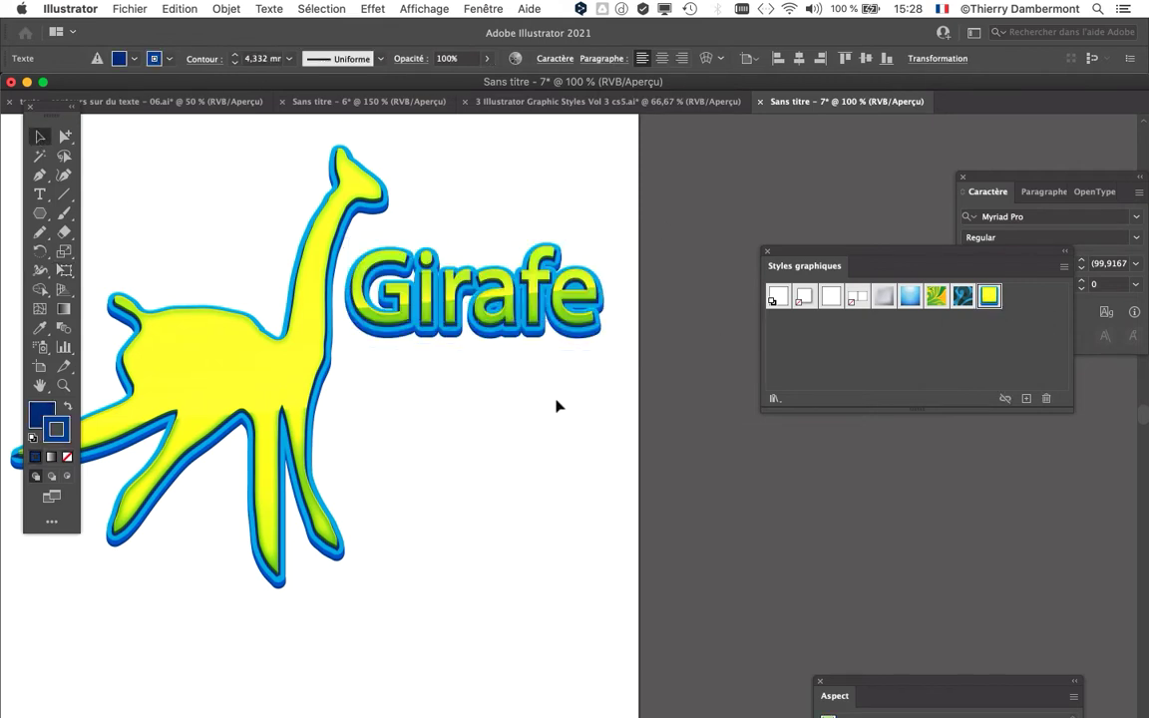
{"action": "left_click", "coordinate": [557, 406]}
{"action": "scroll", "coordinate": [445, 300], "scroll_direction": "up", "scroll_amount": 2}
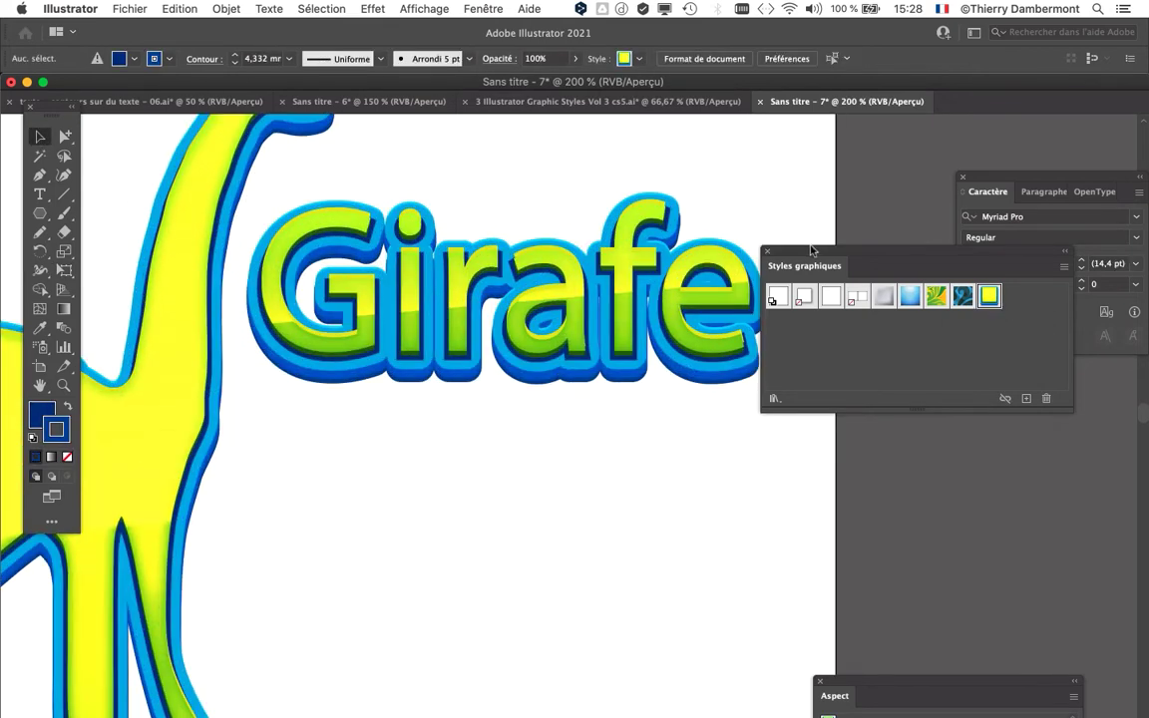
{"action": "left_click_drag", "start_coordinate": [812, 250], "coordinate": [915, 285]}
{"action": "scroll", "coordinate": [688, 398], "scroll_direction": "up", "scroll_amount": 3}
{"action": "scroll", "coordinate": [688, 399], "scroll_direction": "left", "scroll_amount": 5}
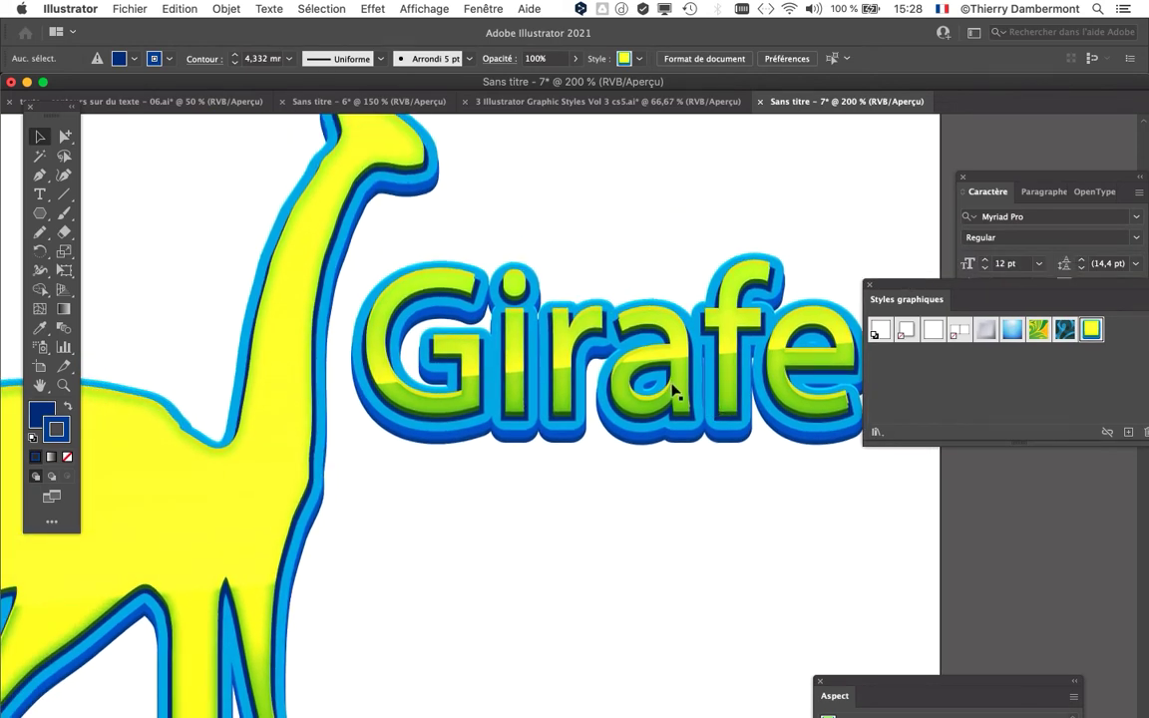
{"action": "scroll", "coordinate": [673, 391], "scroll_direction": "down", "scroll_amount": 2}
{"action": "left_click_drag", "start_coordinate": [671, 384], "coordinate": [671, 395]}
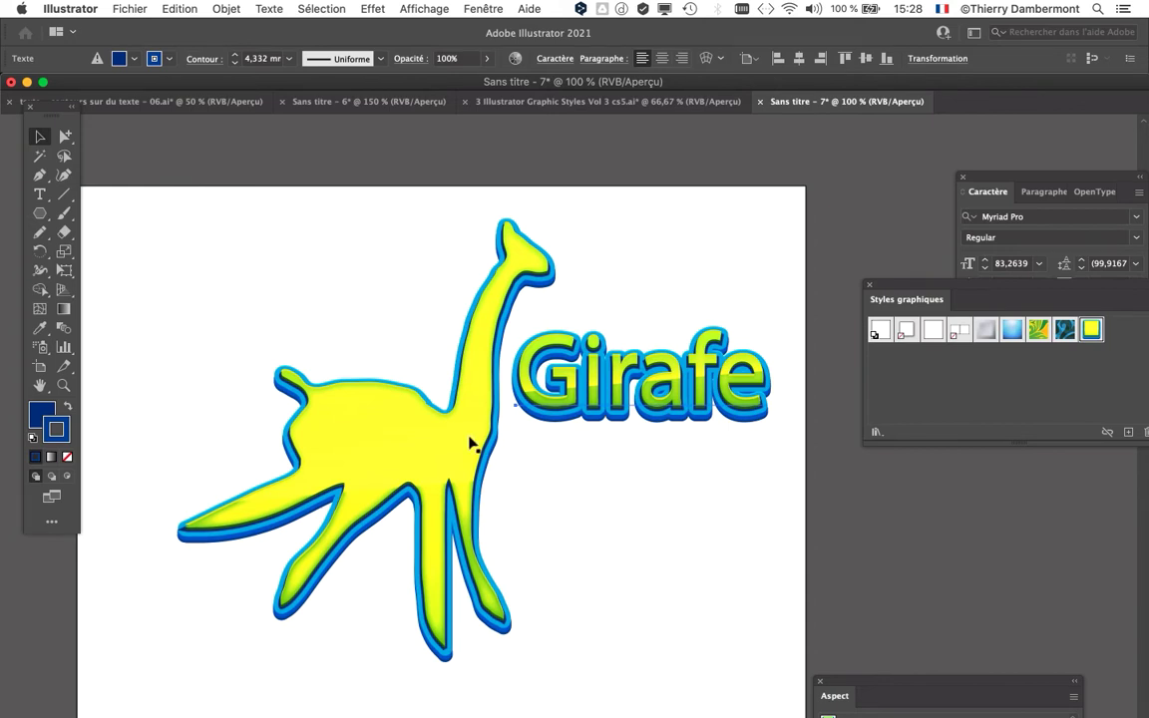
Step: Start a Puppet Warp on the giraffe and add pins where the two hind legs join the body
{"action": "left_click", "coordinate": [415, 427]}
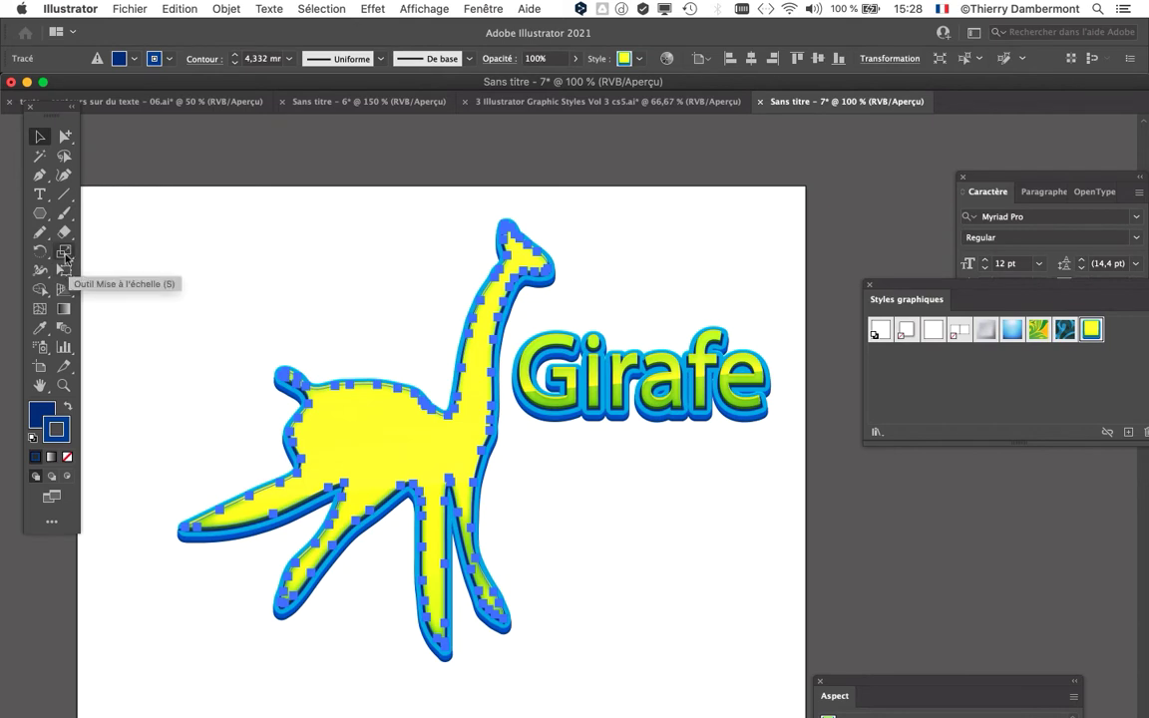
{"action": "left_click_drag", "start_coordinate": [67, 280], "coordinate": [96, 291]}
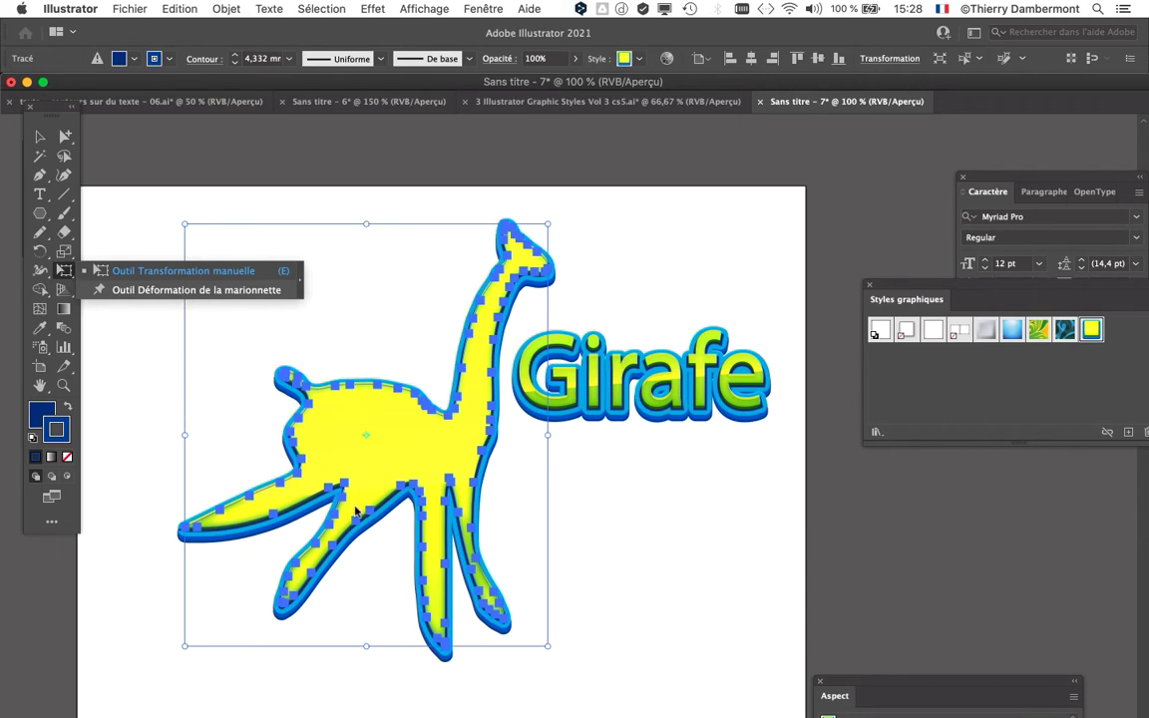
{"action": "left_click_drag", "start_coordinate": [97, 291], "coordinate": [96, 292]}
{"action": "left_click", "coordinate": [317, 474]}
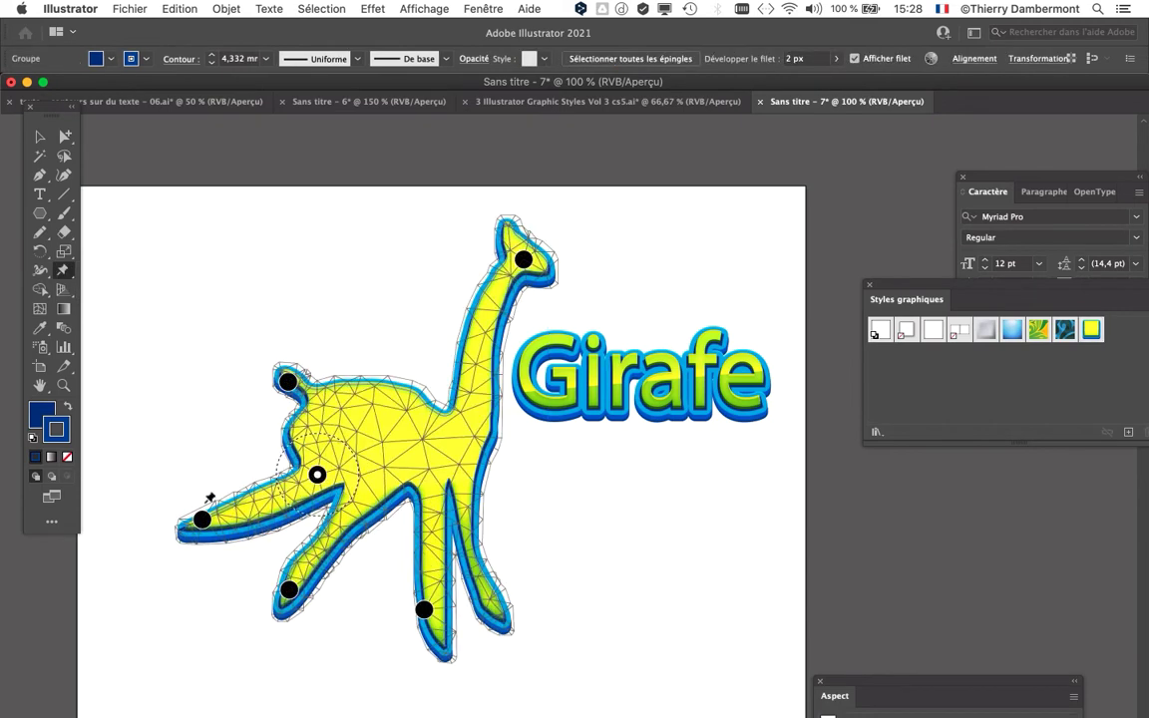
{"action": "left_click", "coordinate": [357, 498]}
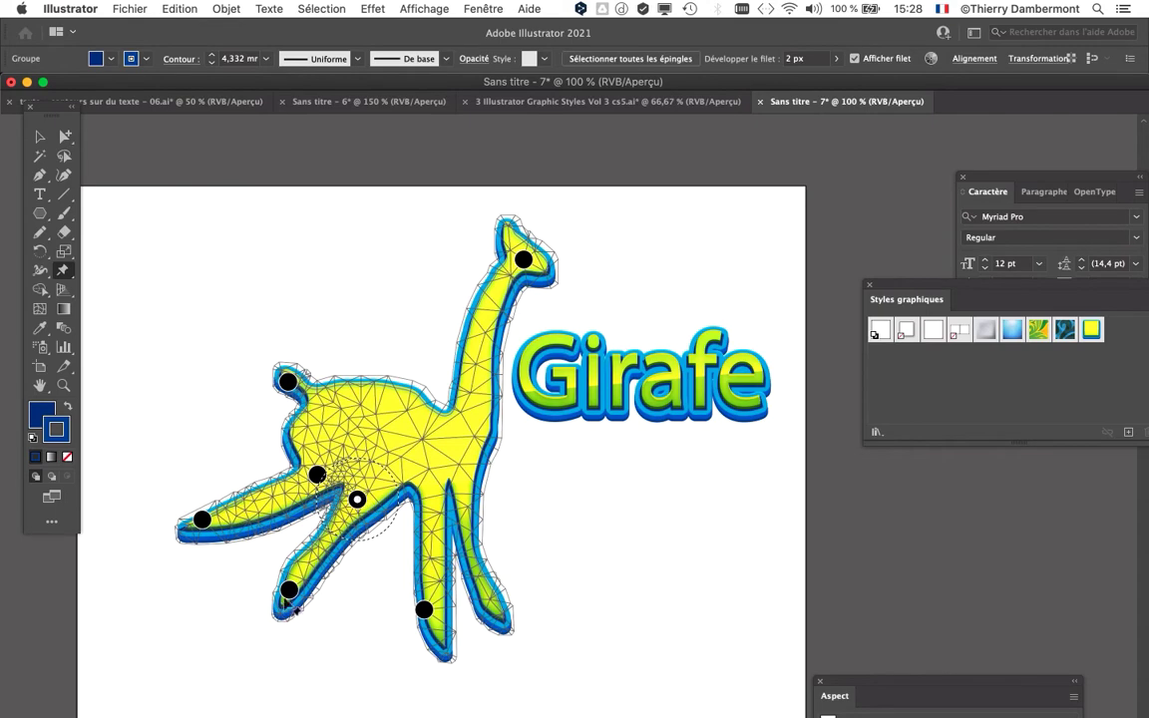
Step: Swing both hind legs downward by their foot pins so the giraffe stands upright
{"action": "left_click_drag", "start_coordinate": [288, 592], "coordinate": [346, 627]}
{"action": "left_click", "coordinate": [201, 519]}
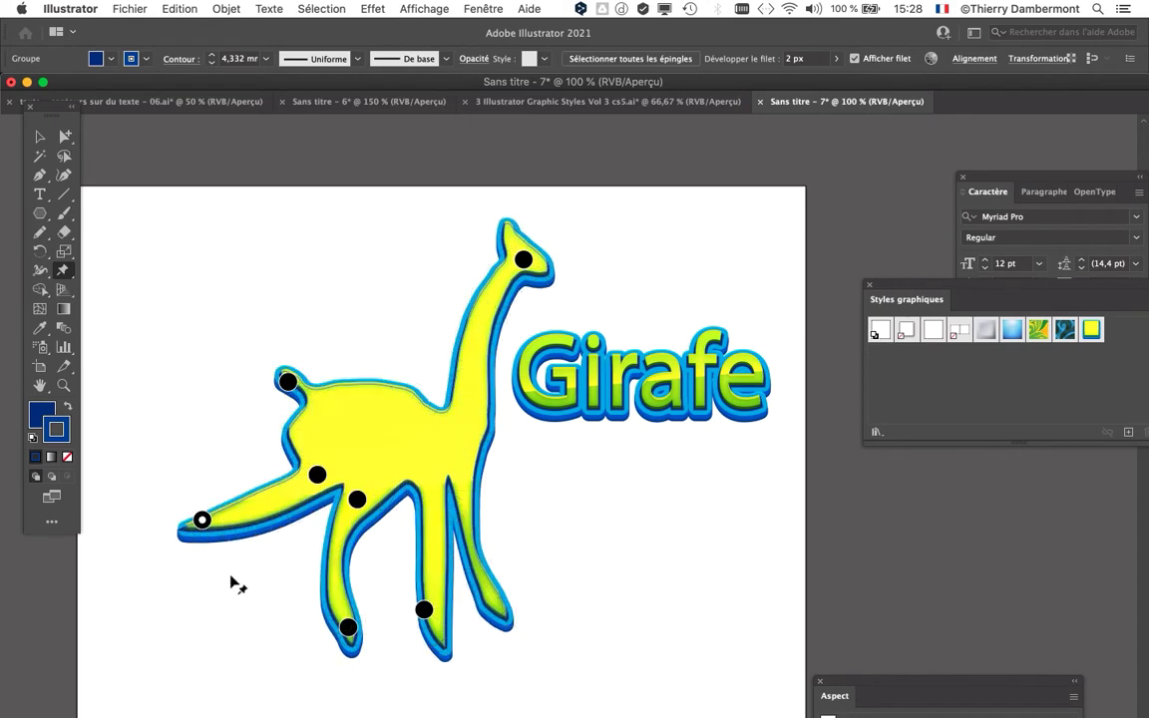
{"action": "left_click_drag", "start_coordinate": [231, 579], "coordinate": [278, 606]}
Step: Move the tail pin up and outward, add pins on the giraffe's back and rump to shape the body, and deselect
{"action": "left_click", "coordinate": [288, 381]}
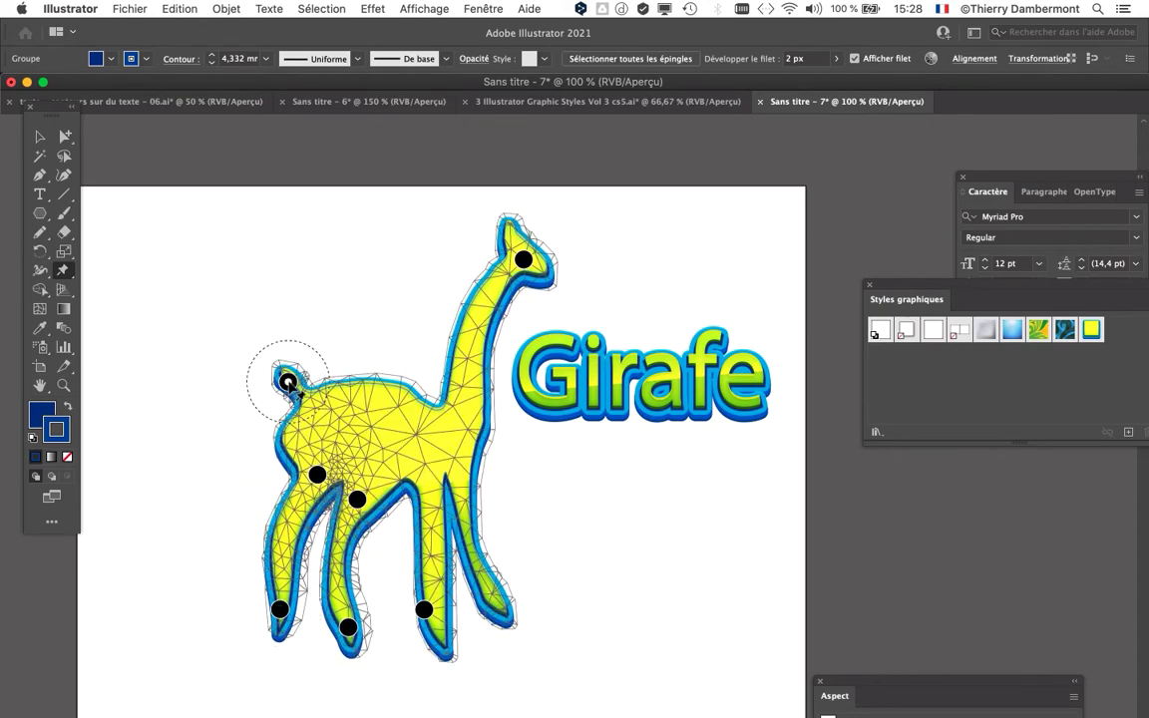
{"action": "left_click_drag", "start_coordinate": [287, 381], "coordinate": [275, 367]}
{"action": "left_click", "coordinate": [384, 411]}
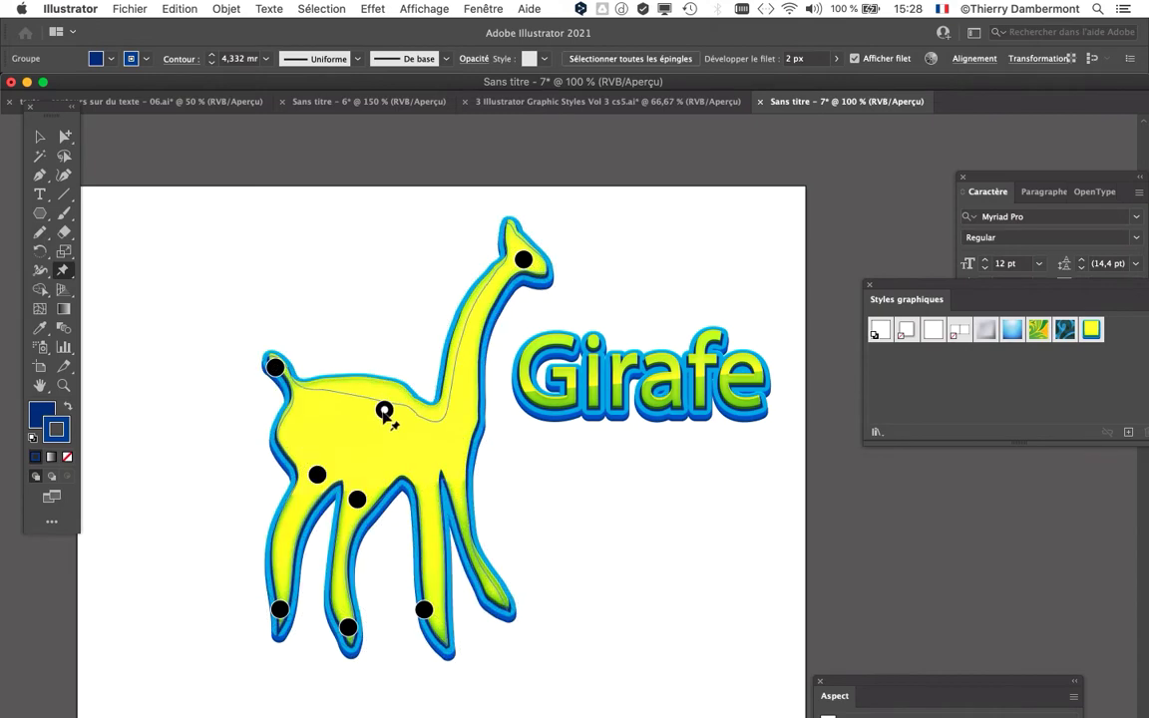
{"action": "left_click_drag", "start_coordinate": [383, 407], "coordinate": [313, 450]}
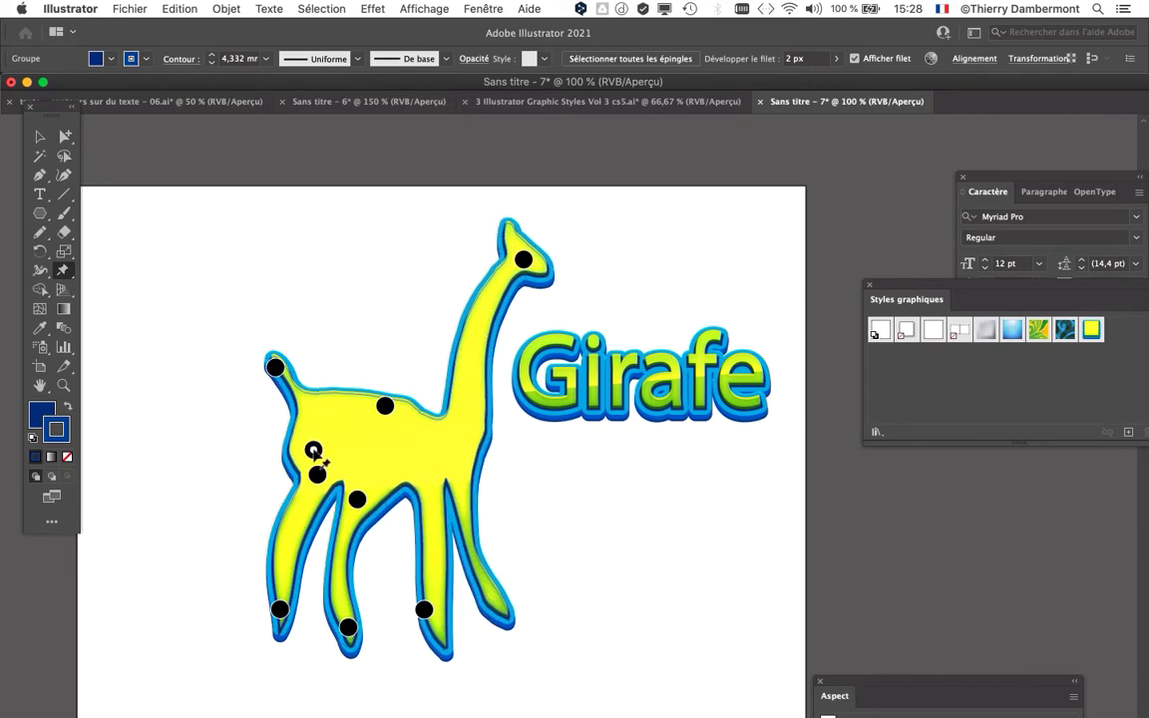
{"action": "left_click", "coordinate": [315, 449]}
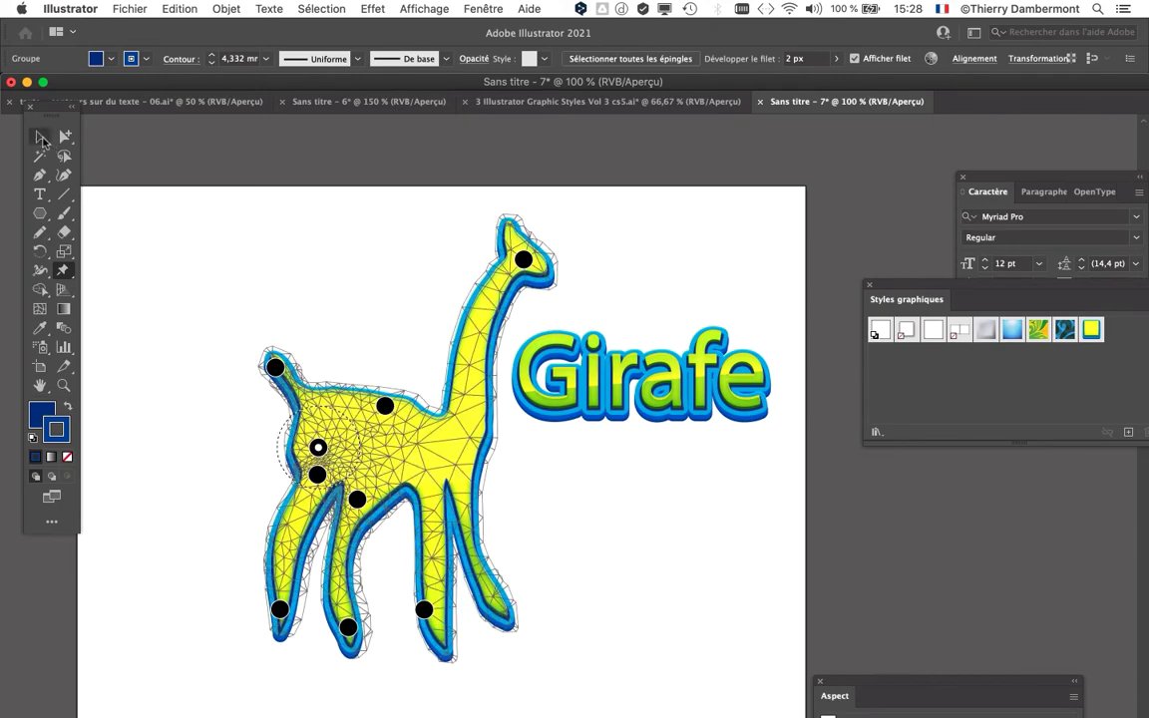
{"action": "left_click", "coordinate": [40, 137]}
{"action": "left_click", "coordinate": [223, 251]}
{"action": "scroll", "coordinate": [572, 514], "scroll_direction": "down", "scroll_amount": 1}
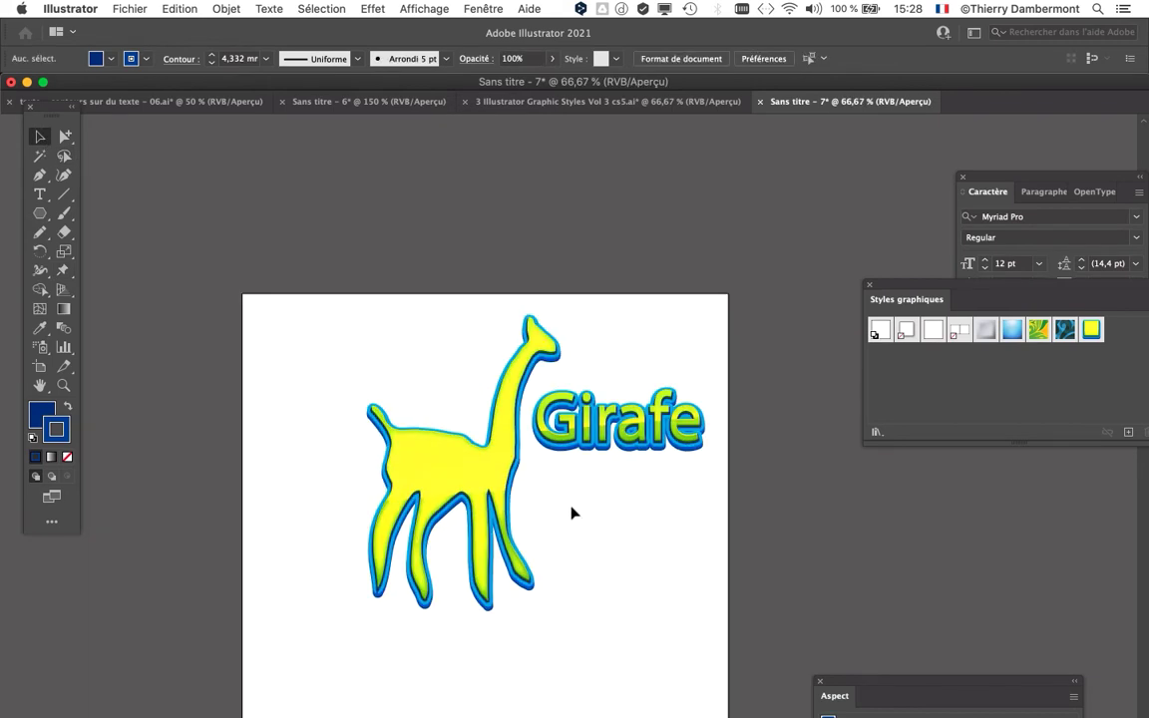
{"action": "left_click_drag", "start_coordinate": [416, 481], "coordinate": [344, 474]}
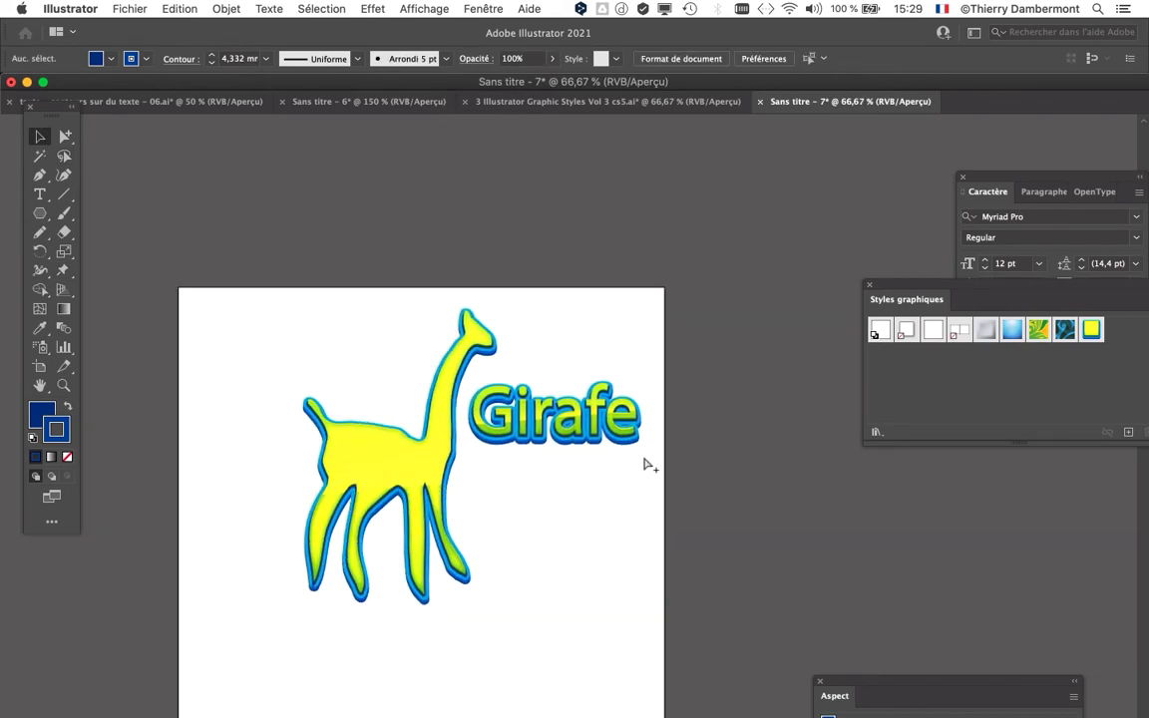
Step: Switch to Firefox and browse the Google image results for "download illustrator style" for further graphic styles
{"action": "key", "text": "super+Tab"}
{"action": "left_click", "coordinate": [447, 375]}
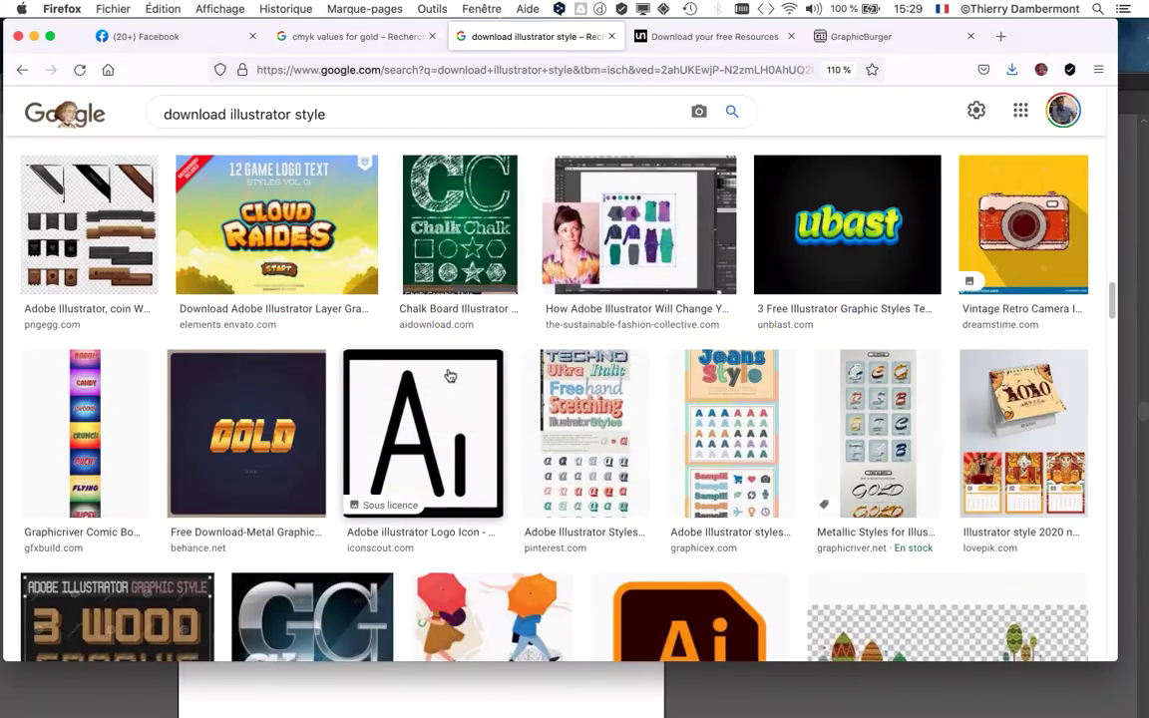
{"action": "scroll", "coordinate": [451, 369], "scroll_direction": "up", "scroll_amount": 3}
{"action": "scroll", "coordinate": [455, 349], "scroll_direction": "up", "scroll_amount": 5}
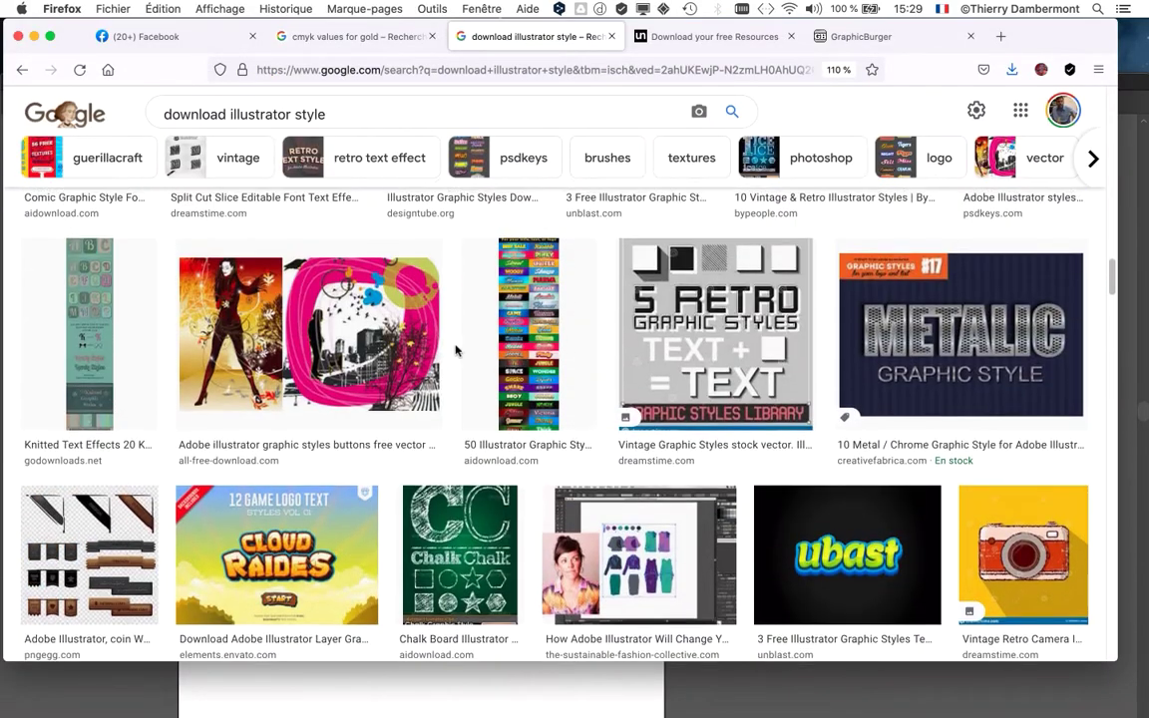
{"action": "scroll", "coordinate": [454, 349], "scroll_direction": "up", "scroll_amount": 1}
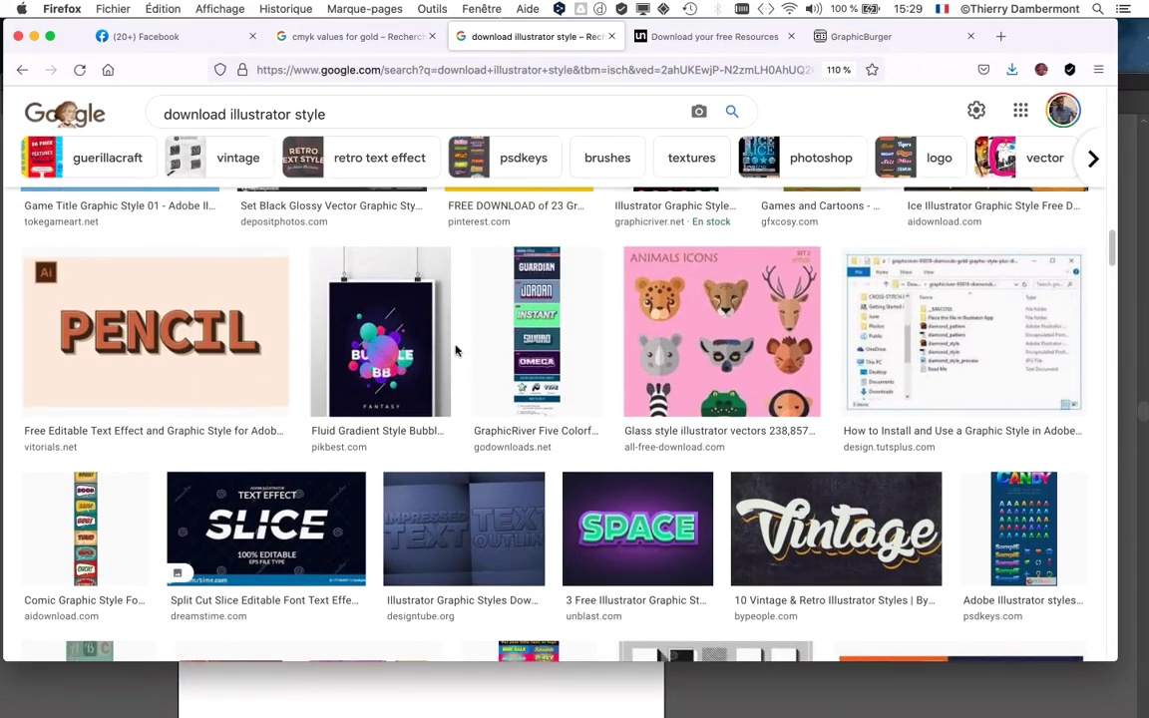
{"action": "scroll", "coordinate": [454, 349], "scroll_direction": "up", "scroll_amount": 10}
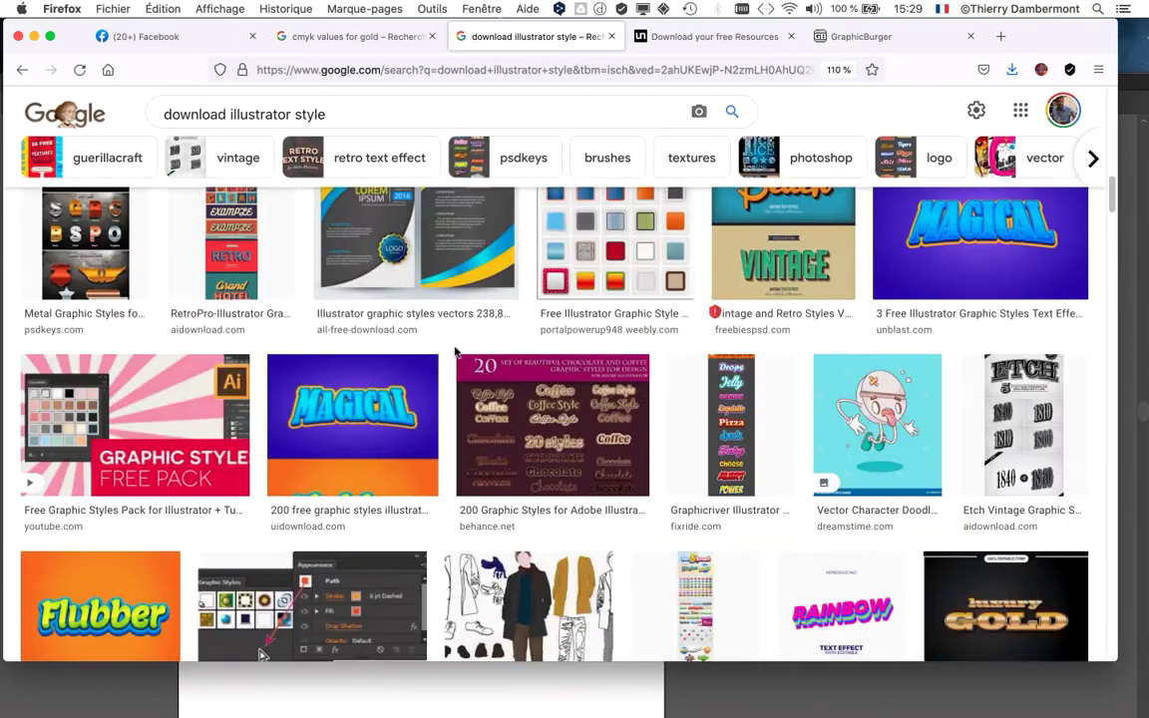
Step: Return from the browser's image results to the giraffe document in Illustrator
{"action": "scroll", "coordinate": [795, 411], "scroll_direction": "up", "scroll_amount": 10}
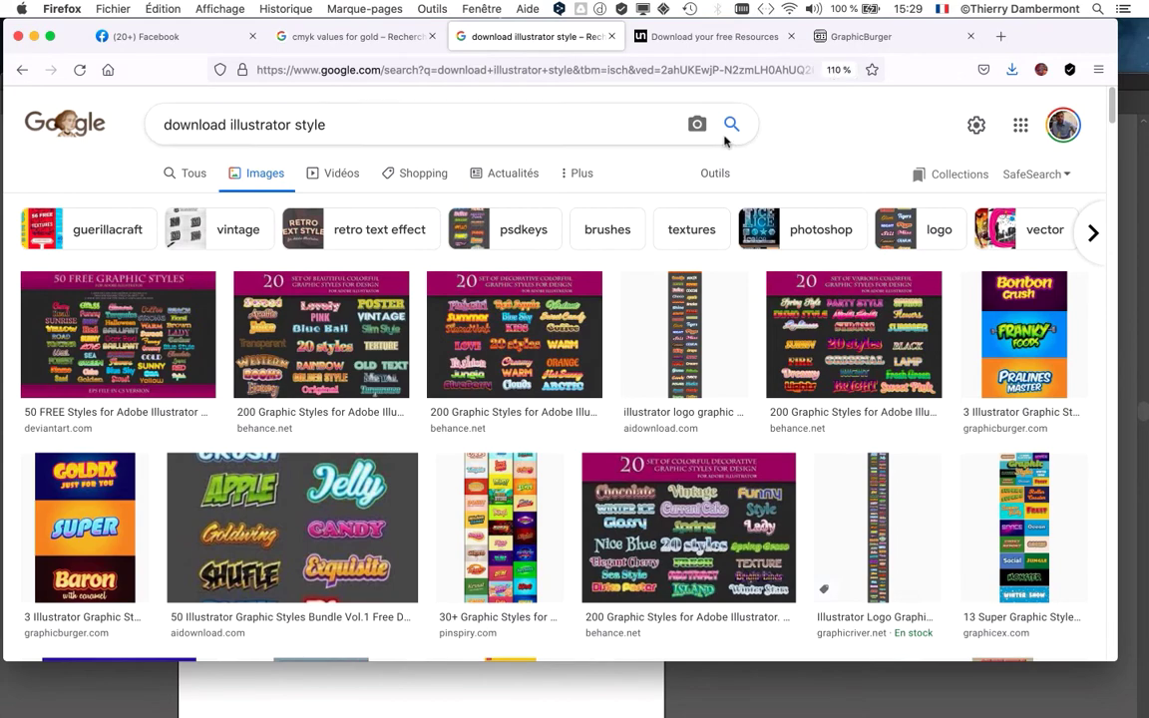
{"action": "left_click", "coordinate": [34, 37]}
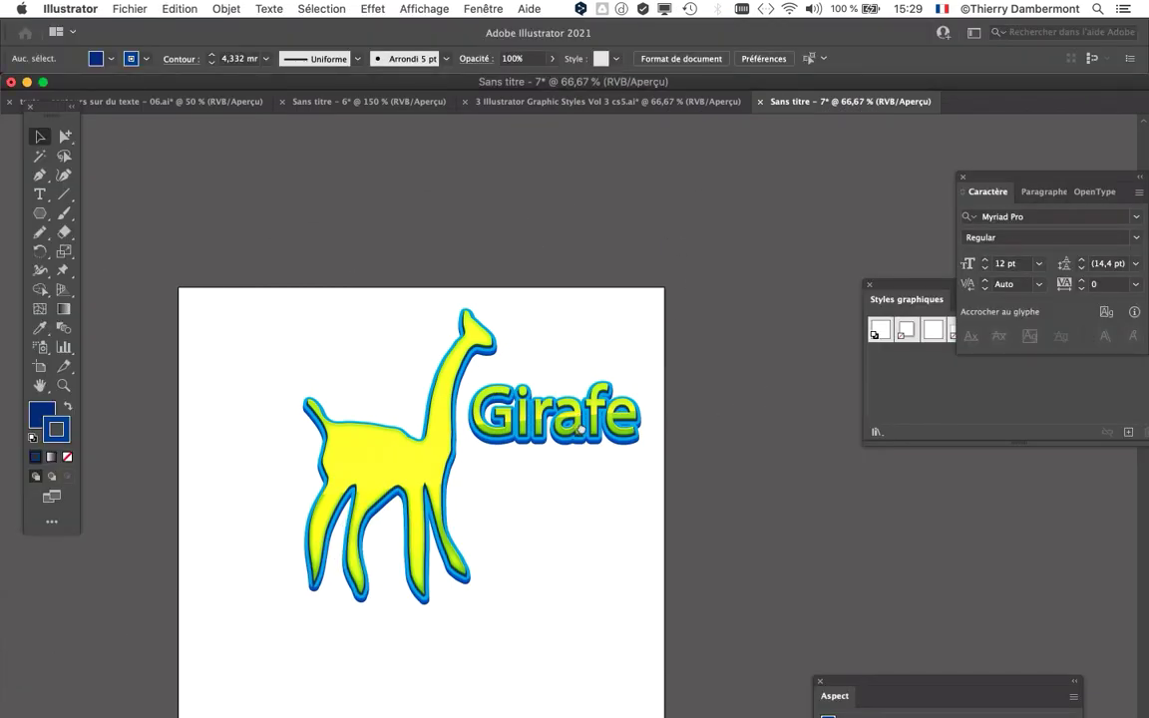
{"action": "scroll", "coordinate": [418, 448], "scroll_direction": "down", "scroll_amount": 5}
Step: Save the giraffe document as test-style-02.ai in the Illustrator FAD nov 2021 (local) folder, in Adobe Illustrator format with the default options
{"action": "left_click", "coordinate": [129, 8]}
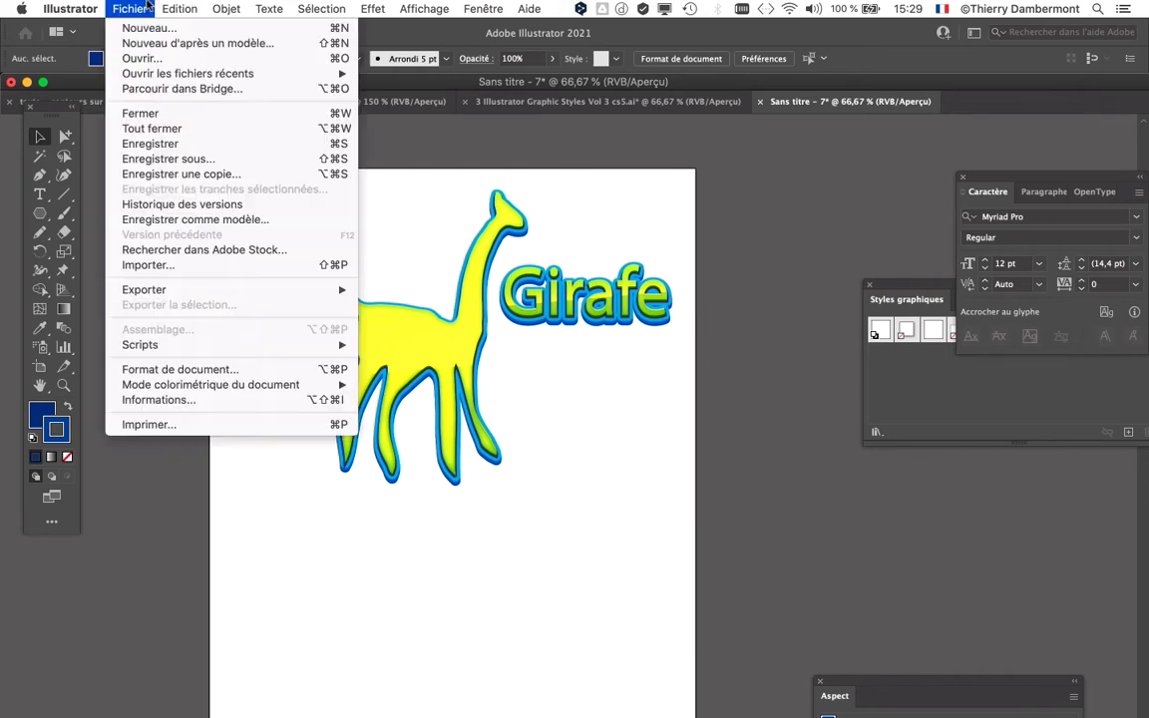
{"action": "left_click", "coordinate": [180, 148]}
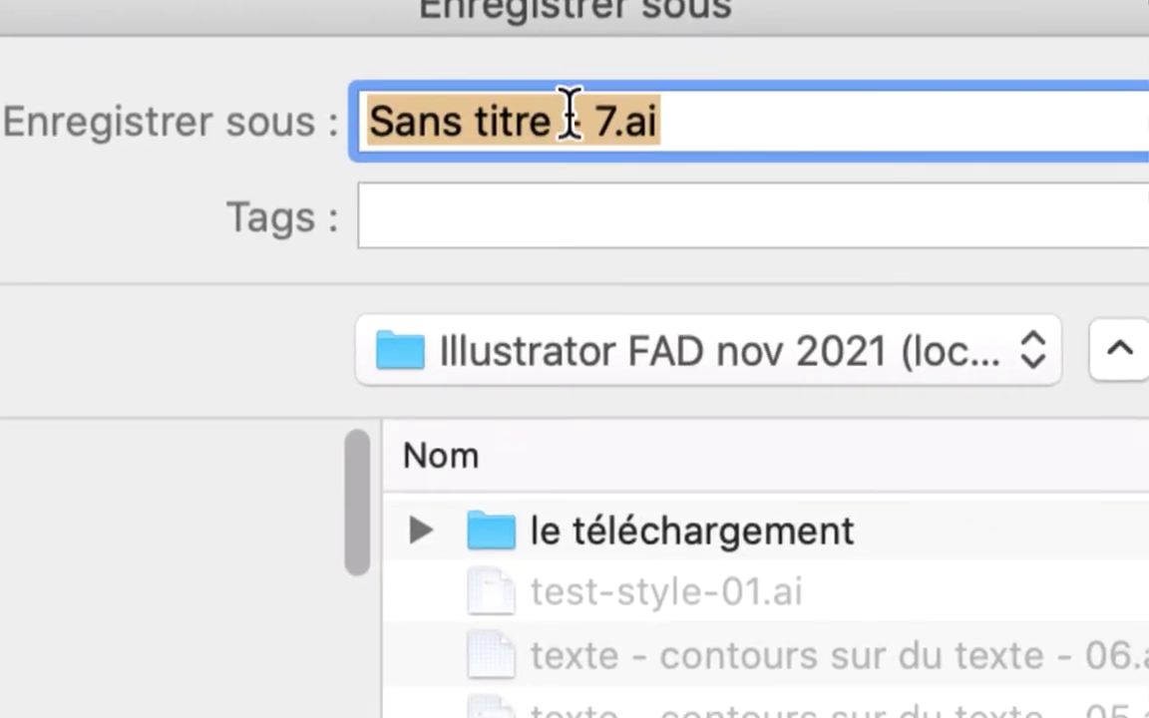
{"action": "left_click", "coordinate": [606, 159]}
{"action": "left_click_drag", "start_coordinate": [658, 160], "coordinate": [531, 160]}
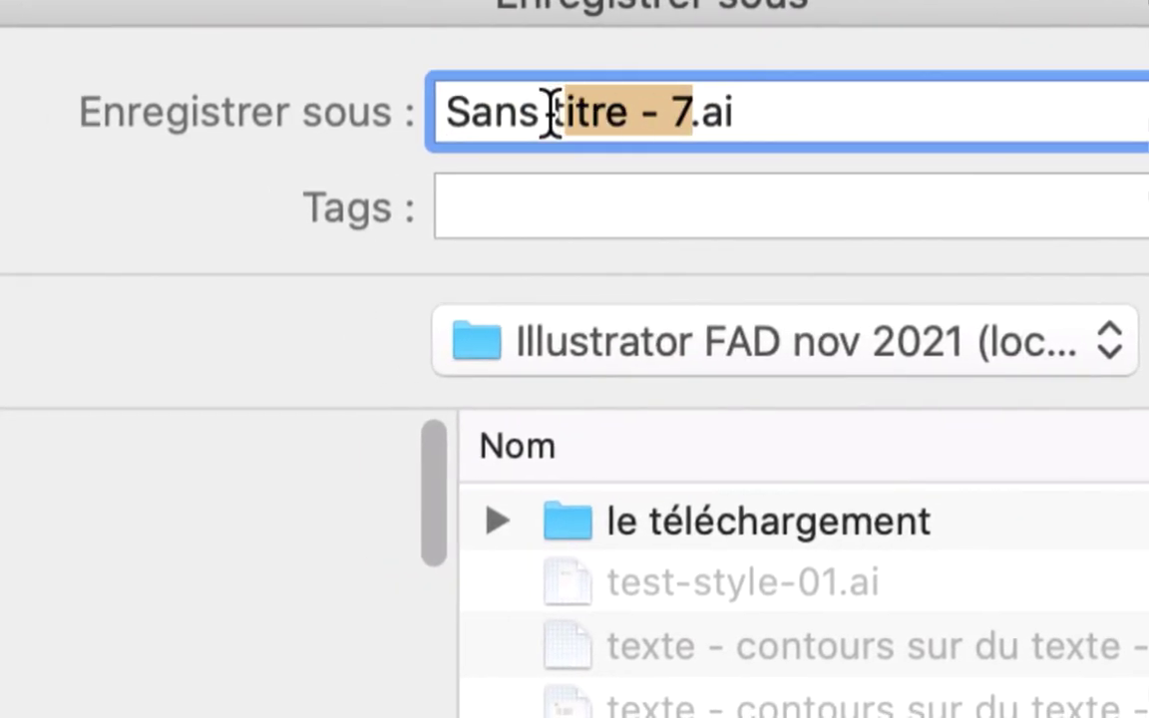
{"action": "left_click_drag", "start_coordinate": [551, 118], "coordinate": [381, 136]}
{"action": "type", "text": "te"}
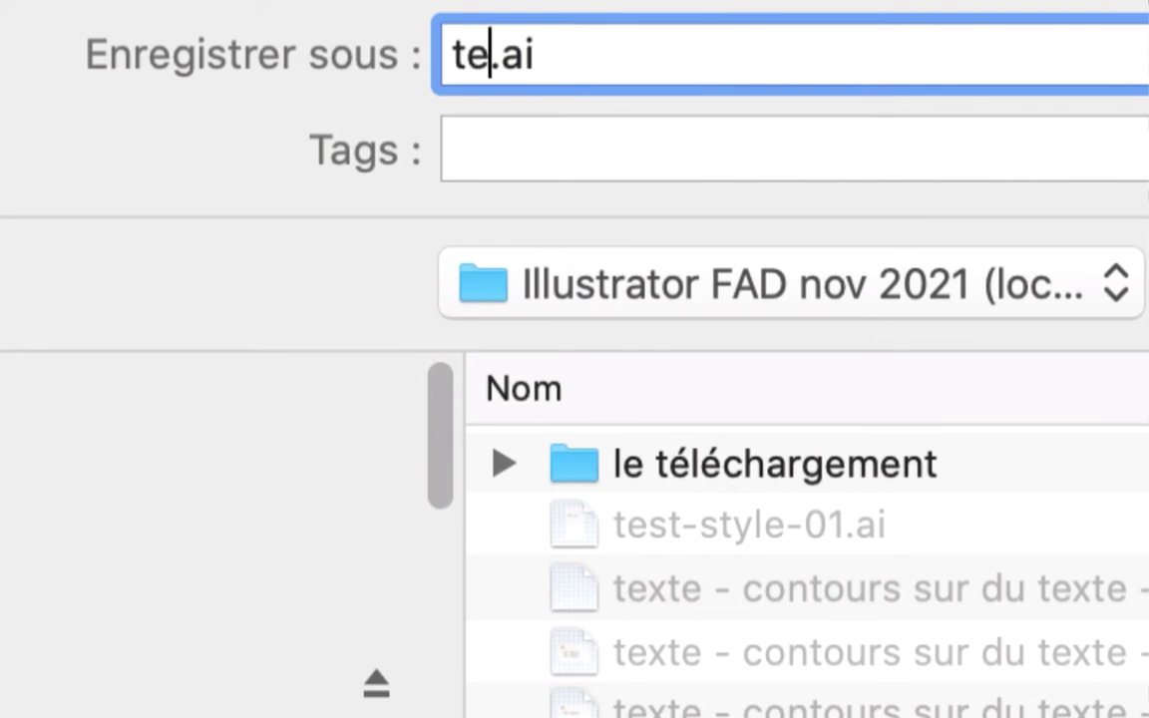
{"action": "type", "text": "st"}
{"action": "type", "text": "-style"}
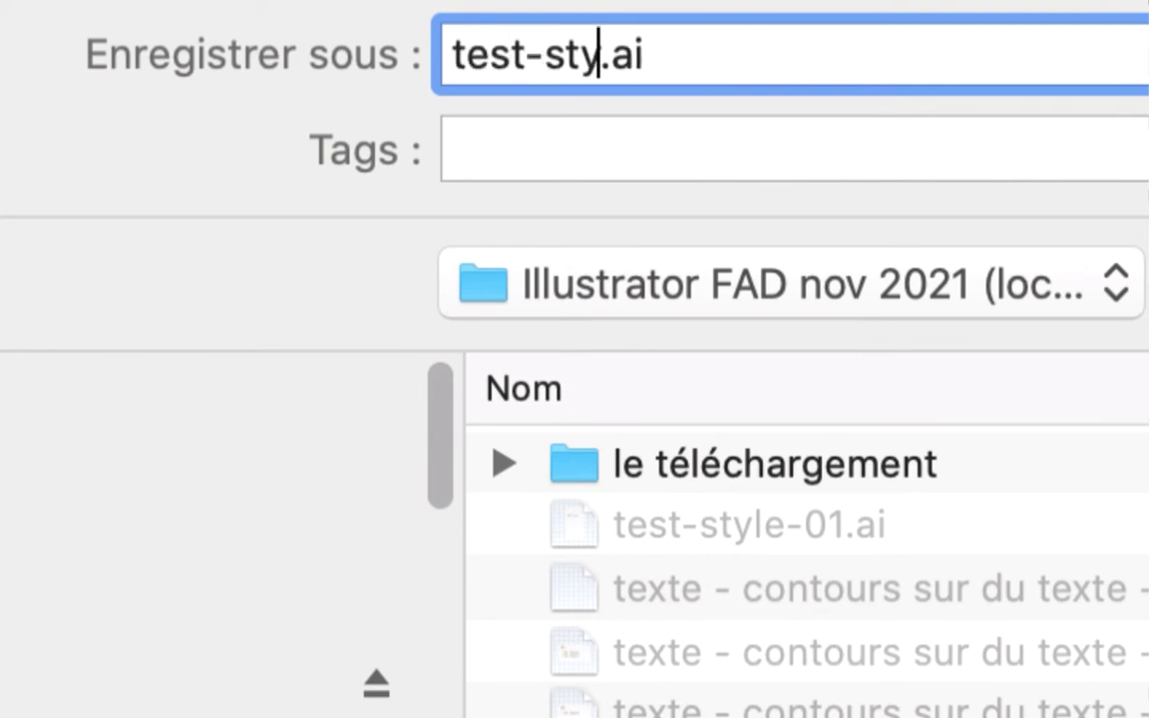
{"action": "type", "text": "-02"}
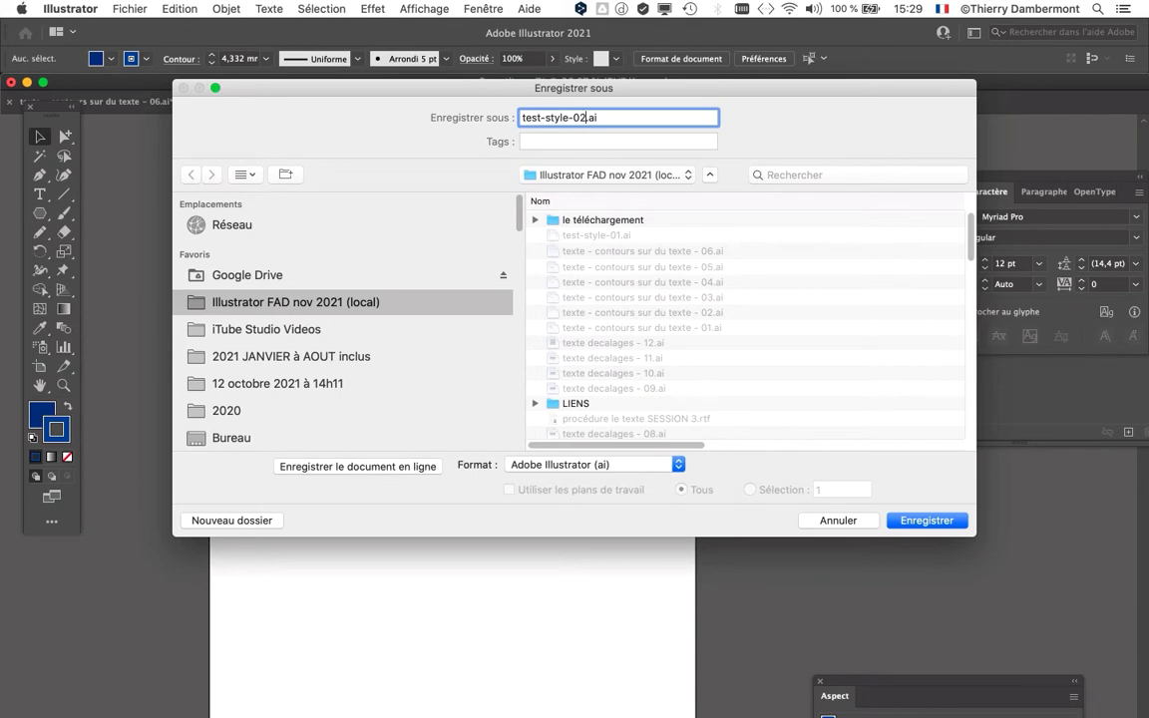
{"action": "key", "text": "Return"}
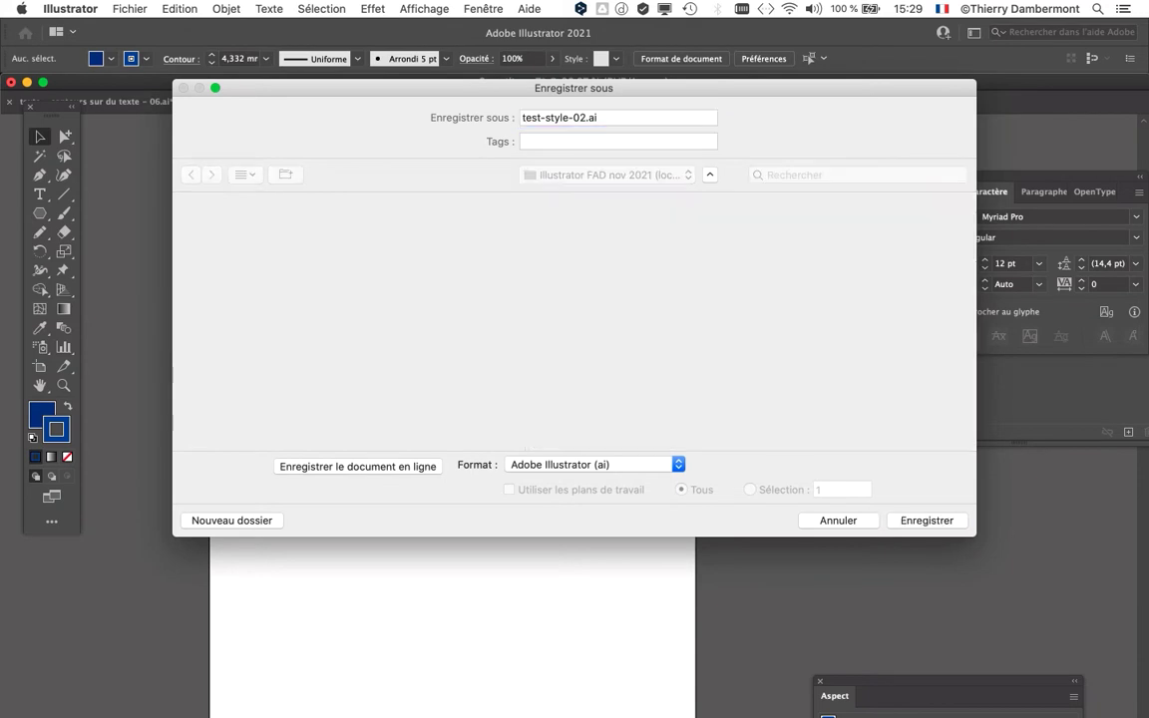
{"action": "key", "text": "Return"}
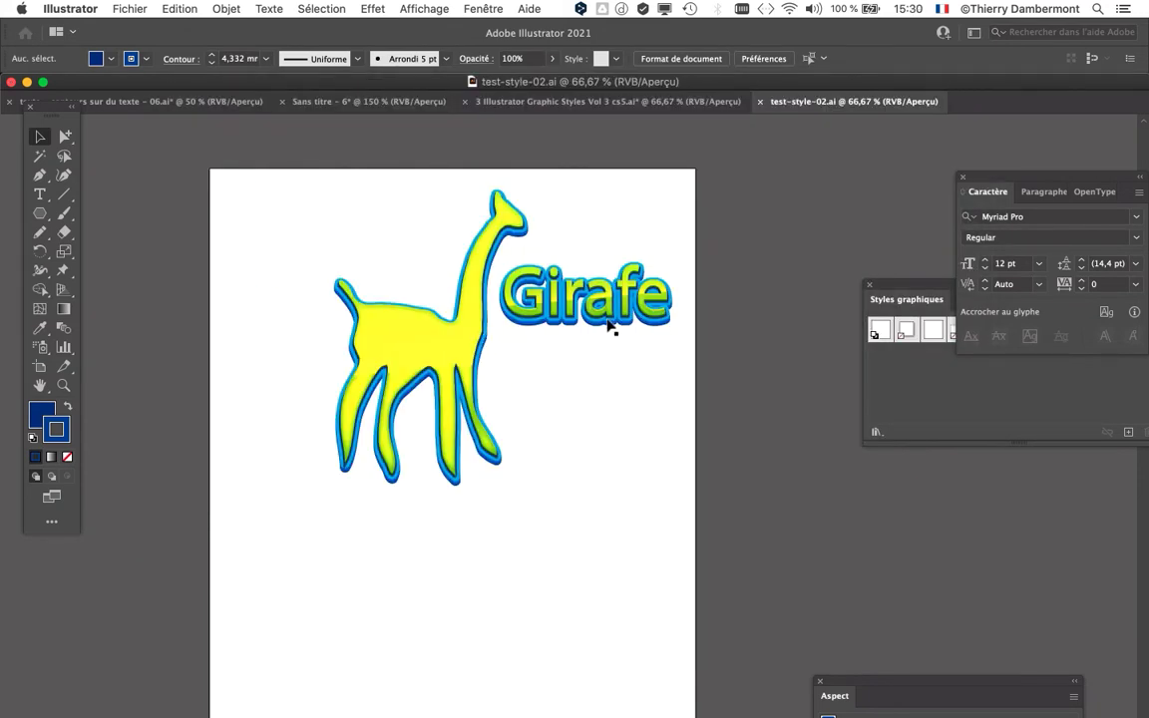
Step: Open the recent file texte decalages - 11.ai and bring its whole artboard into view
{"action": "scroll", "coordinate": [608, 340], "scroll_direction": "down", "scroll_amount": 1}
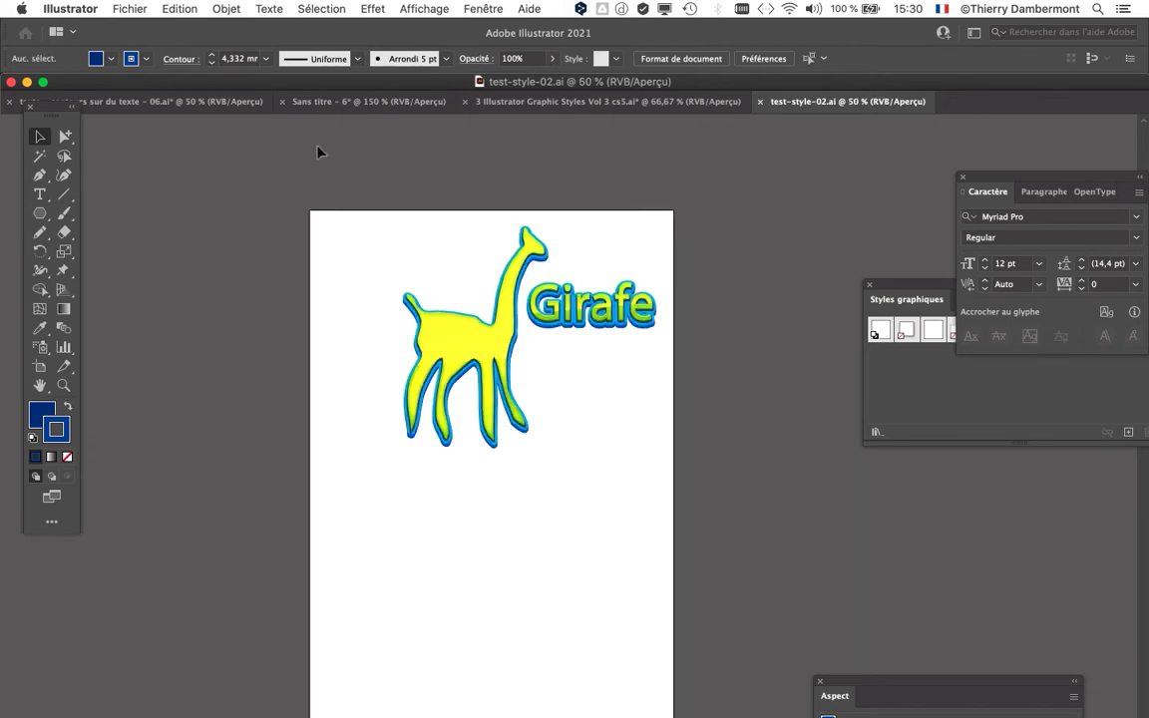
{"action": "left_click", "coordinate": [130, 9]}
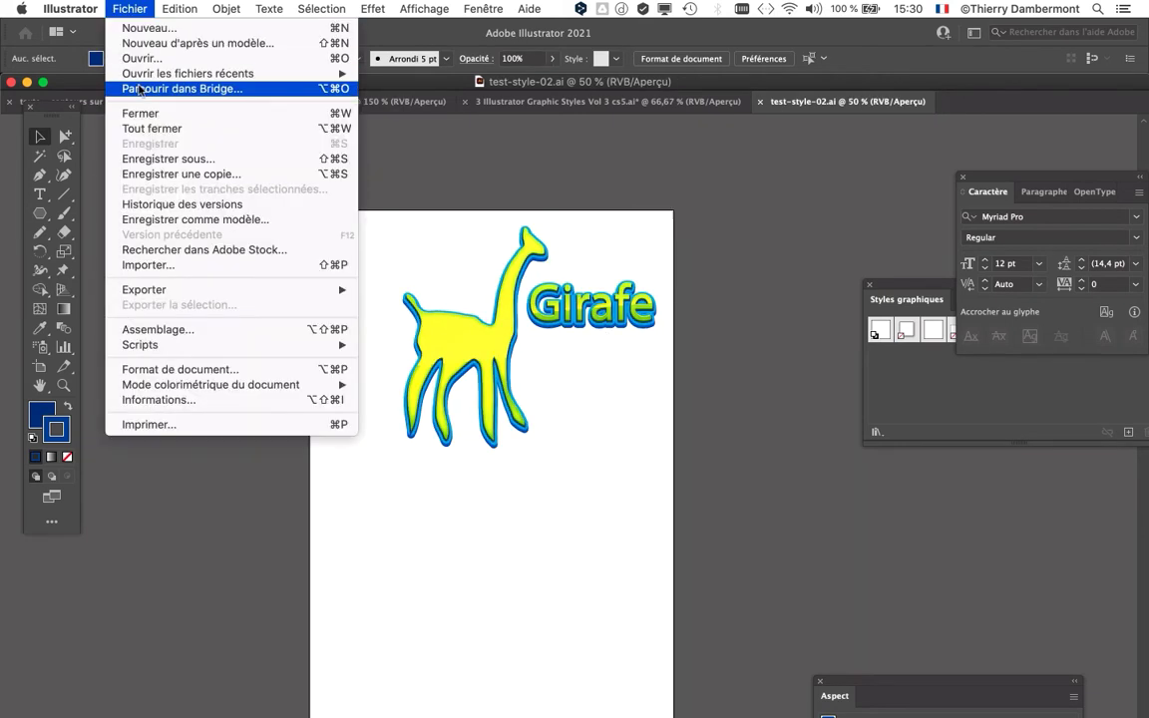
{"action": "mouse_move", "coordinate": [178, 74]}
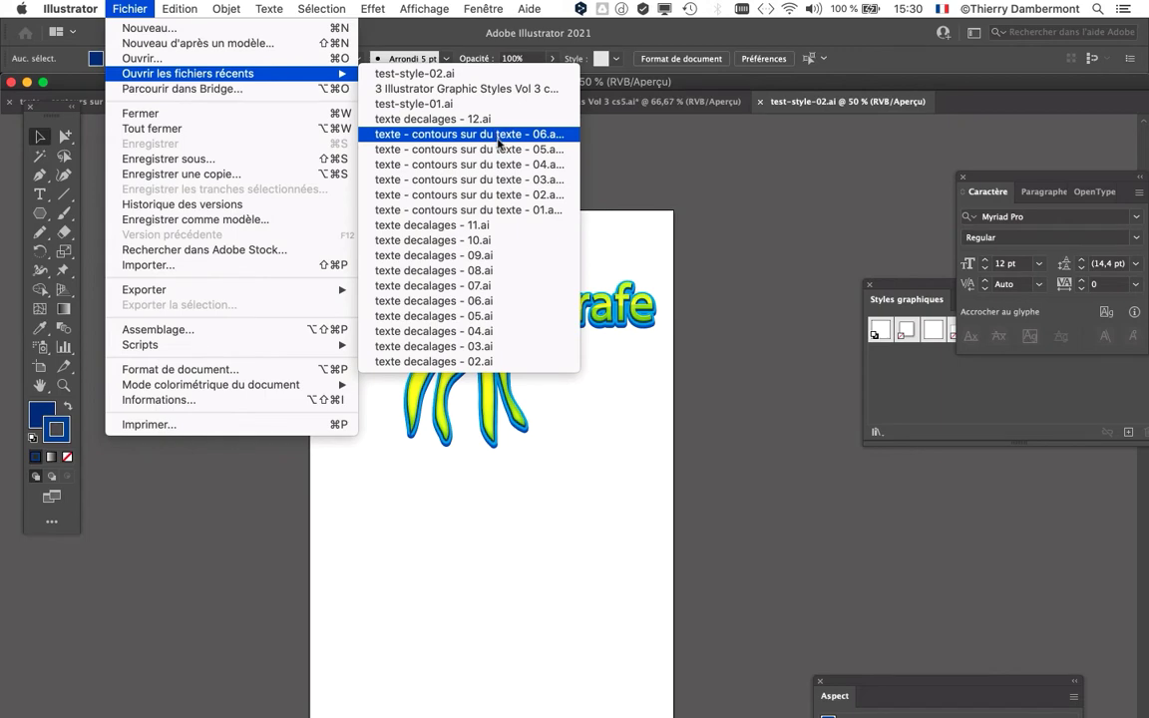
{"action": "left_click", "coordinate": [487, 225]}
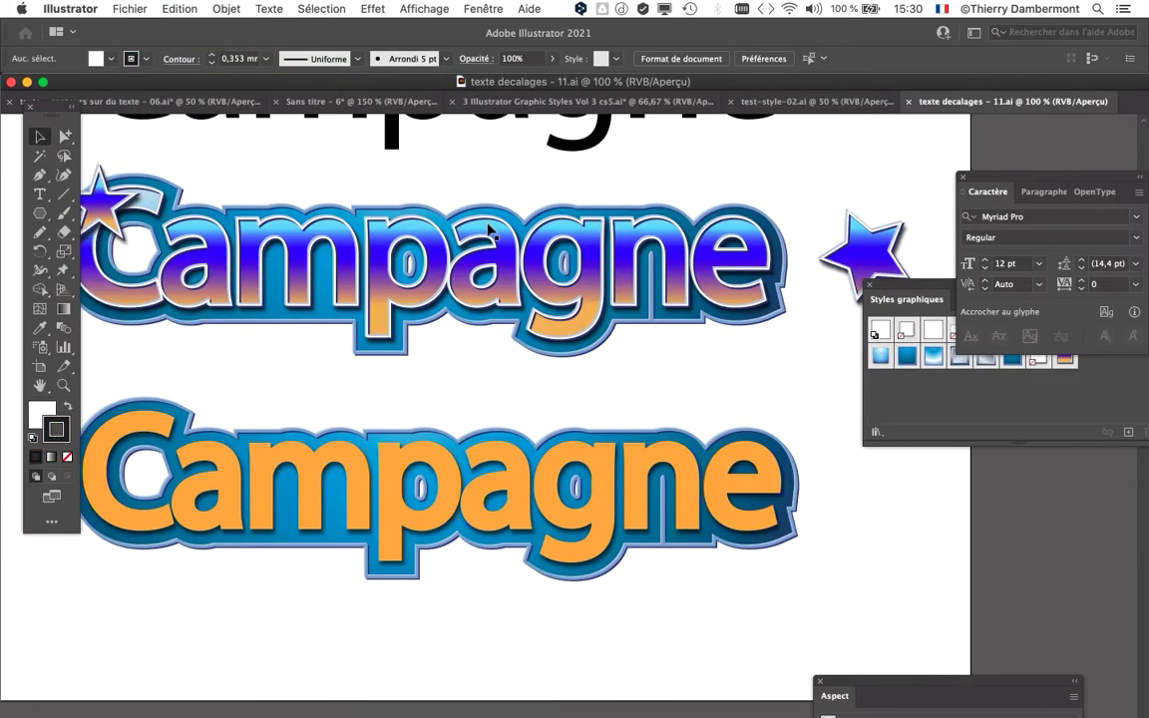
{"action": "scroll", "coordinate": [532, 330], "scroll_direction": "down", "scroll_amount": 2}
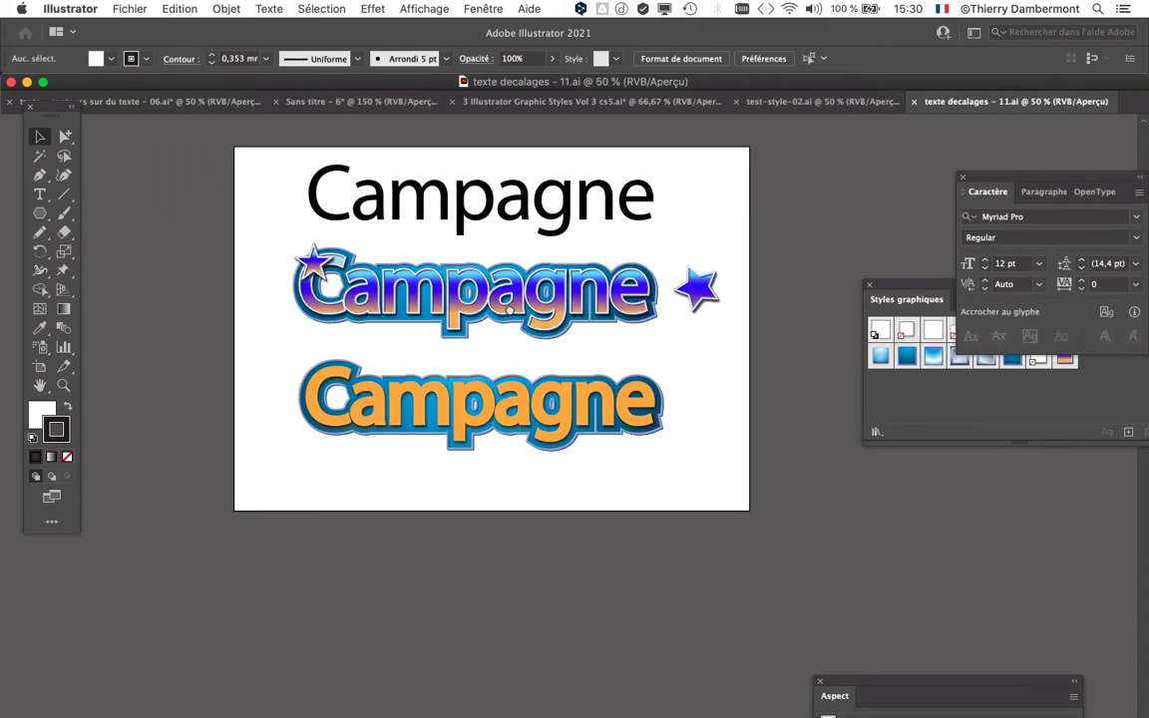
{"action": "left_click_drag", "start_coordinate": [511, 312], "coordinate": [409, 306]}
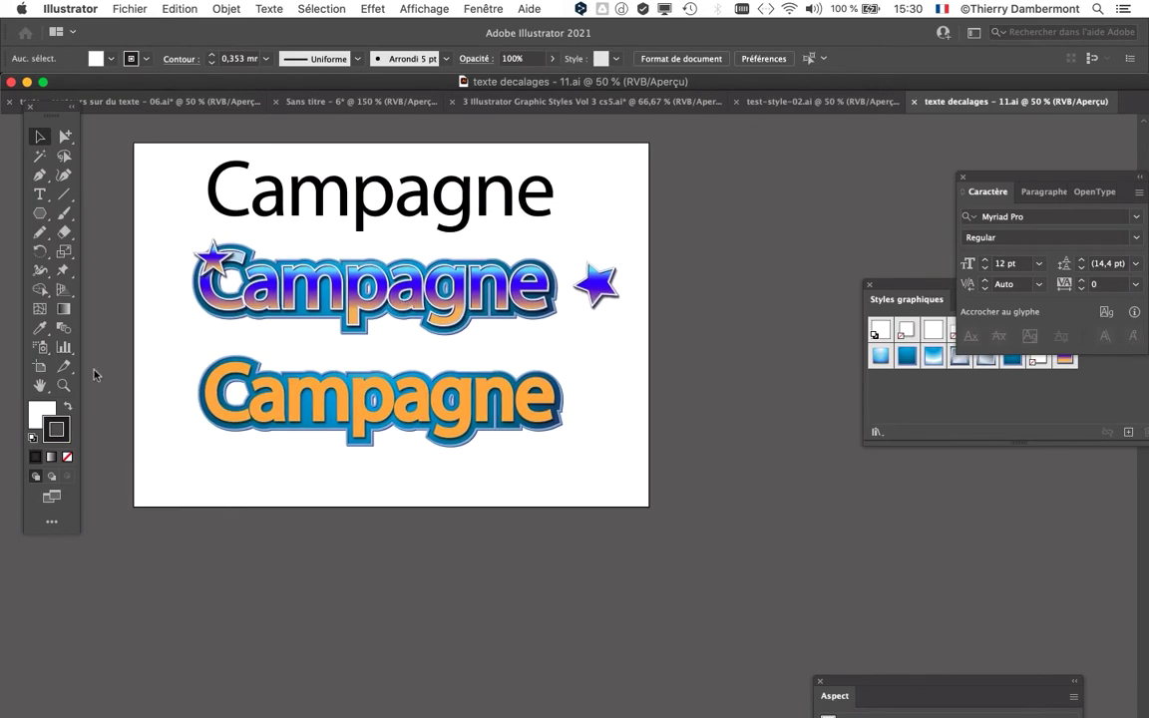
Step: Widen the artboard by extending its right edge to make room beside the Campagne texts
{"action": "left_click", "coordinate": [40, 365]}
{"action": "left_click_drag", "start_coordinate": [649, 326], "coordinate": [814, 326]}
{"action": "scroll", "coordinate": [700, 333], "scroll_direction": "right", "scroll_amount": 5}
{"action": "left_click", "coordinate": [40, 136]}
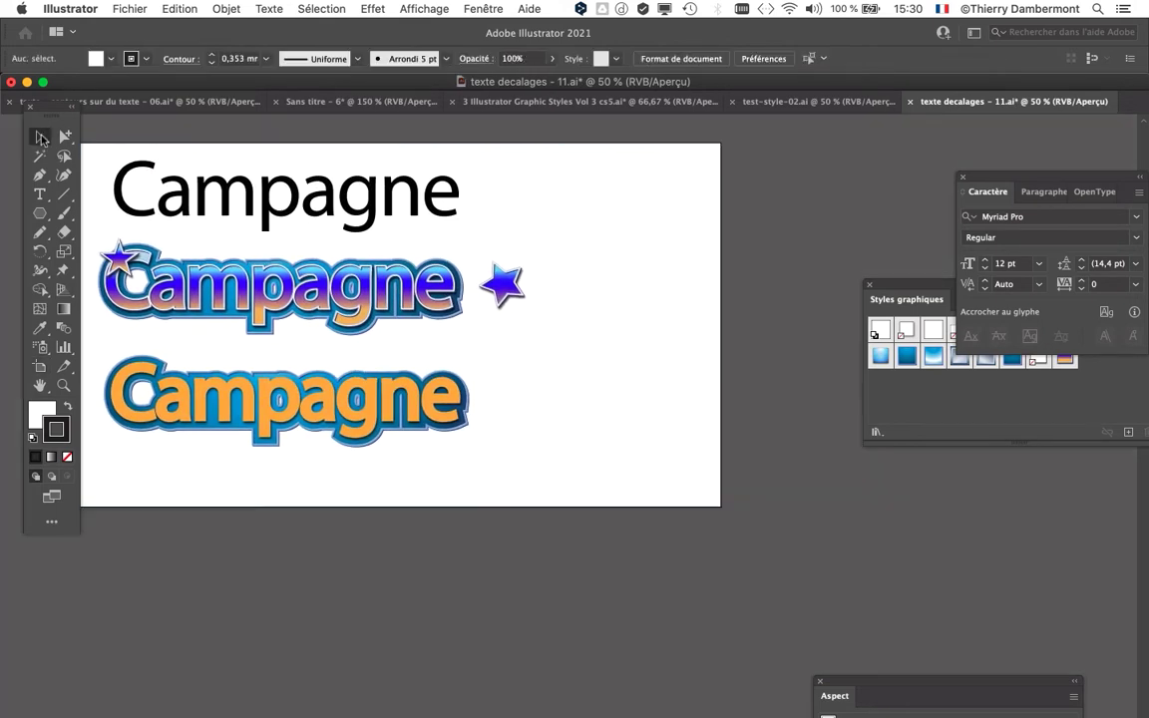
Step: Draw three pentagons of decreasing size in the empty area beside the blue star
{"action": "left_click", "coordinate": [40, 213]}
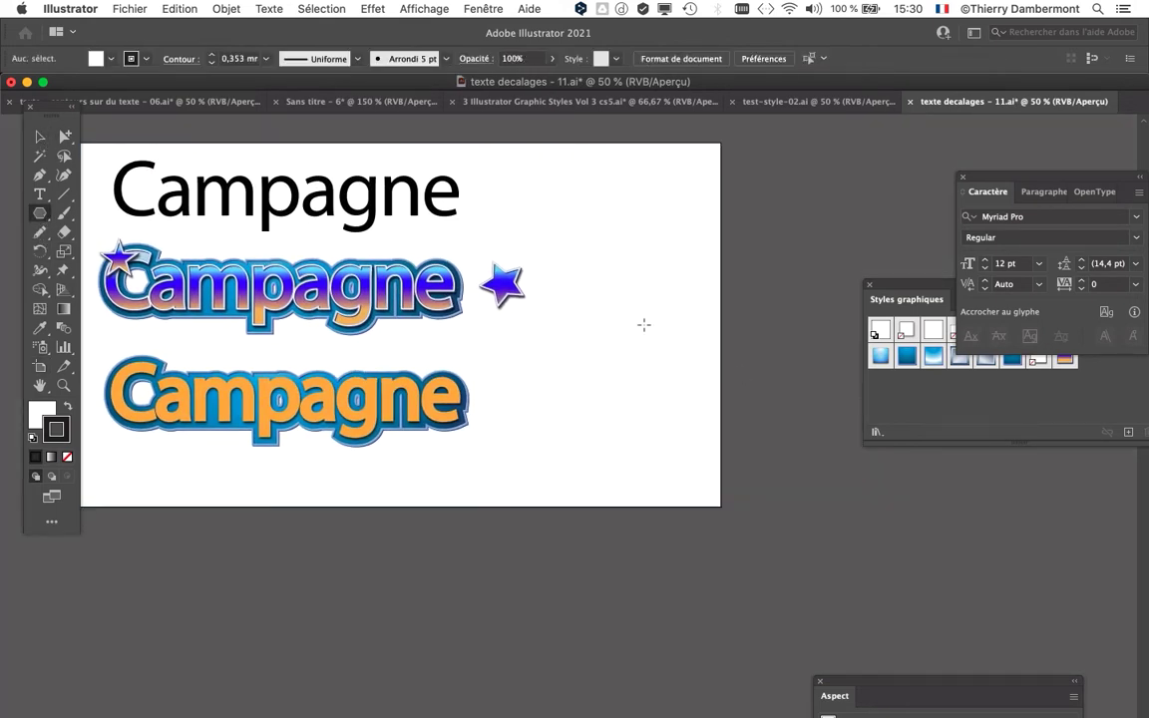
{"action": "left_click_drag", "start_coordinate": [627, 237], "coordinate": [662, 236]}
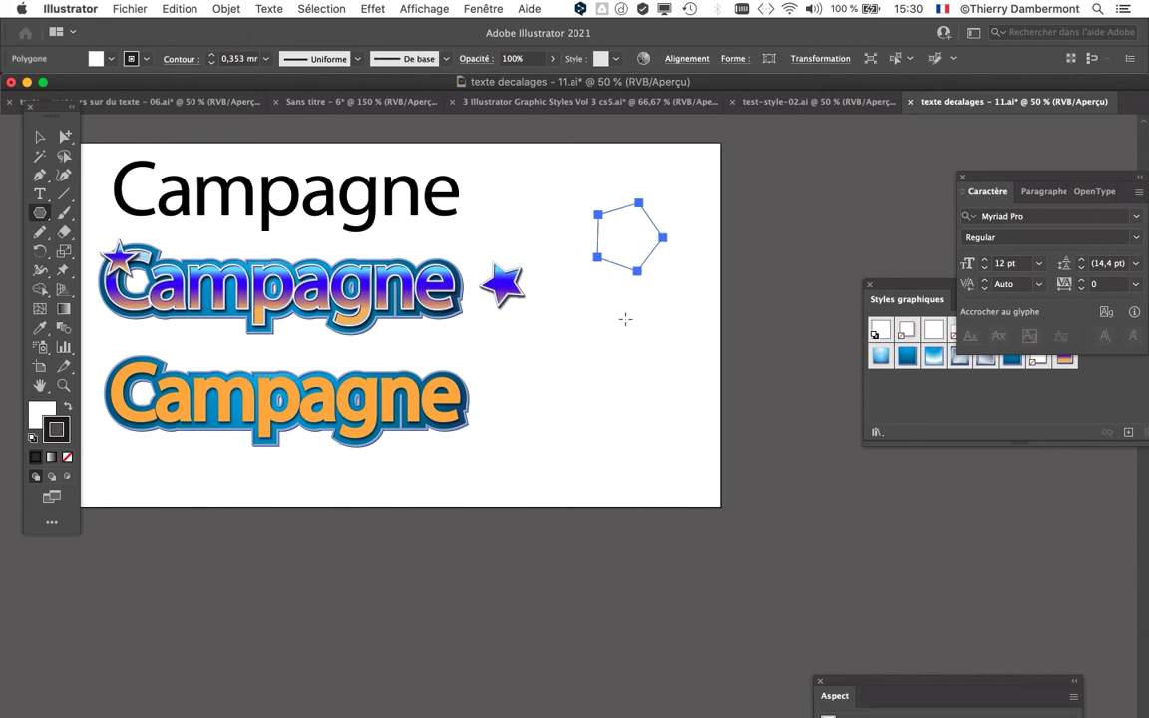
{"action": "left_click_drag", "start_coordinate": [623, 309], "coordinate": [683, 329]}
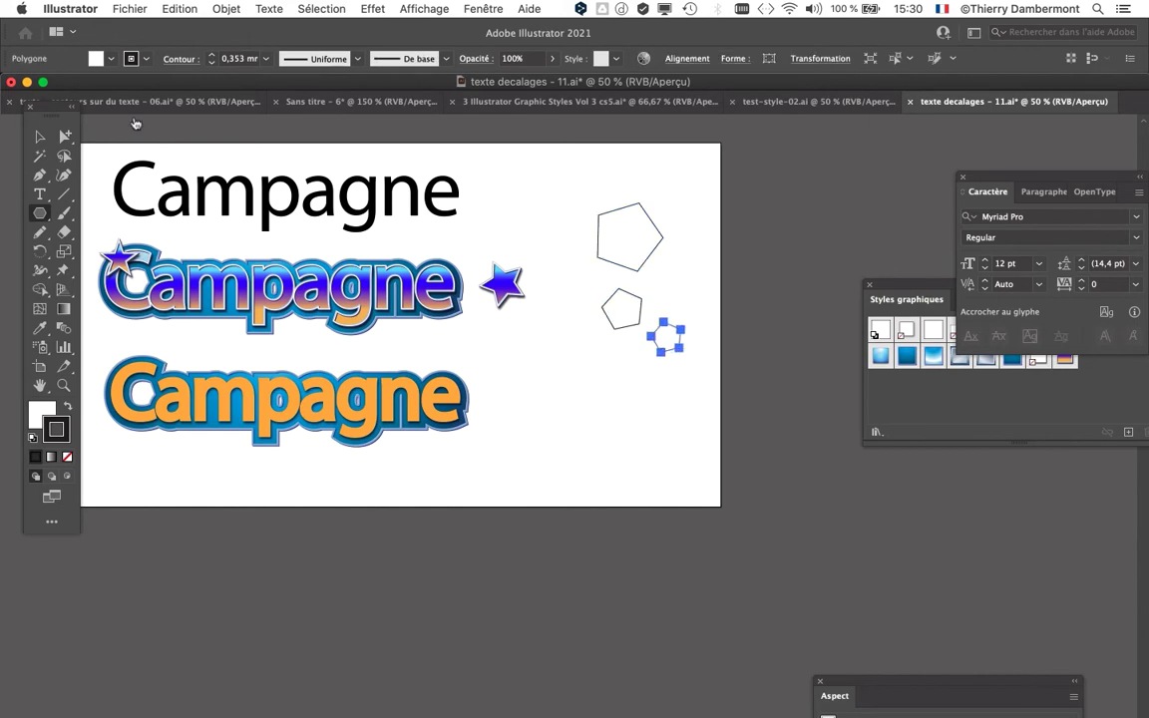
Step: Select all three pentagons together
{"action": "scroll", "coordinate": [678, 286], "scroll_direction": "up", "scroll_amount": 1}
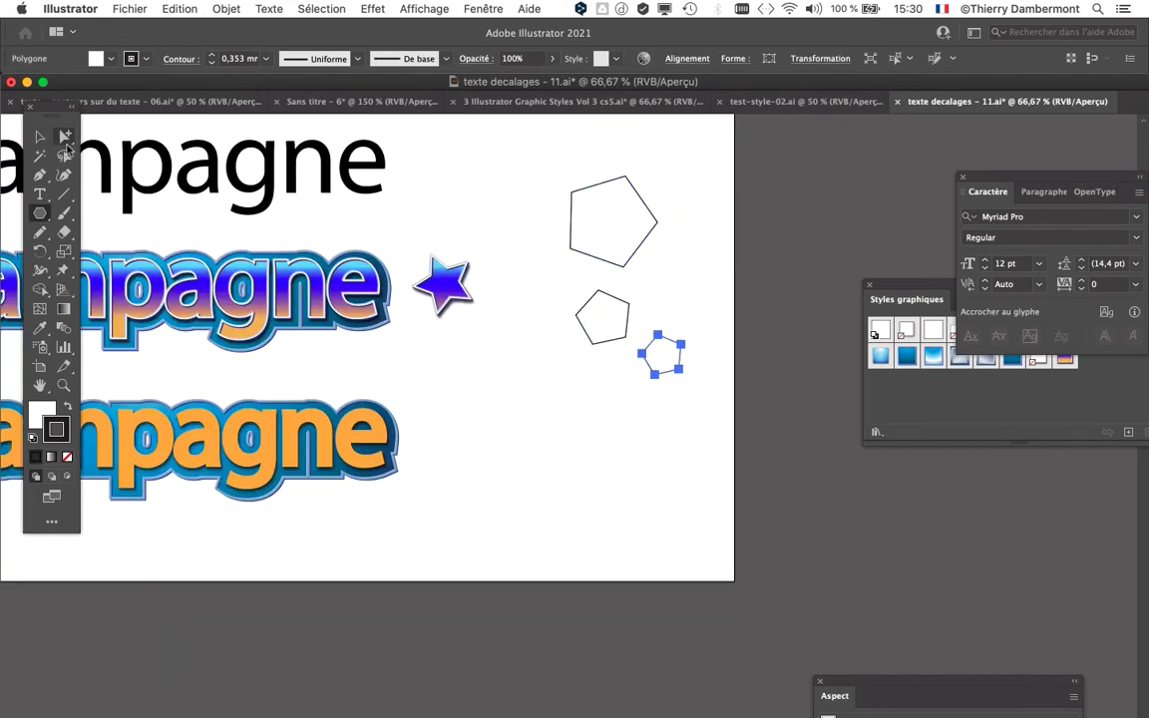
{"action": "left_click", "coordinate": [40, 137]}
{"action": "left_click_drag", "start_coordinate": [566, 155], "coordinate": [677, 371]}
{"action": "left_click", "coordinate": [583, 155]}
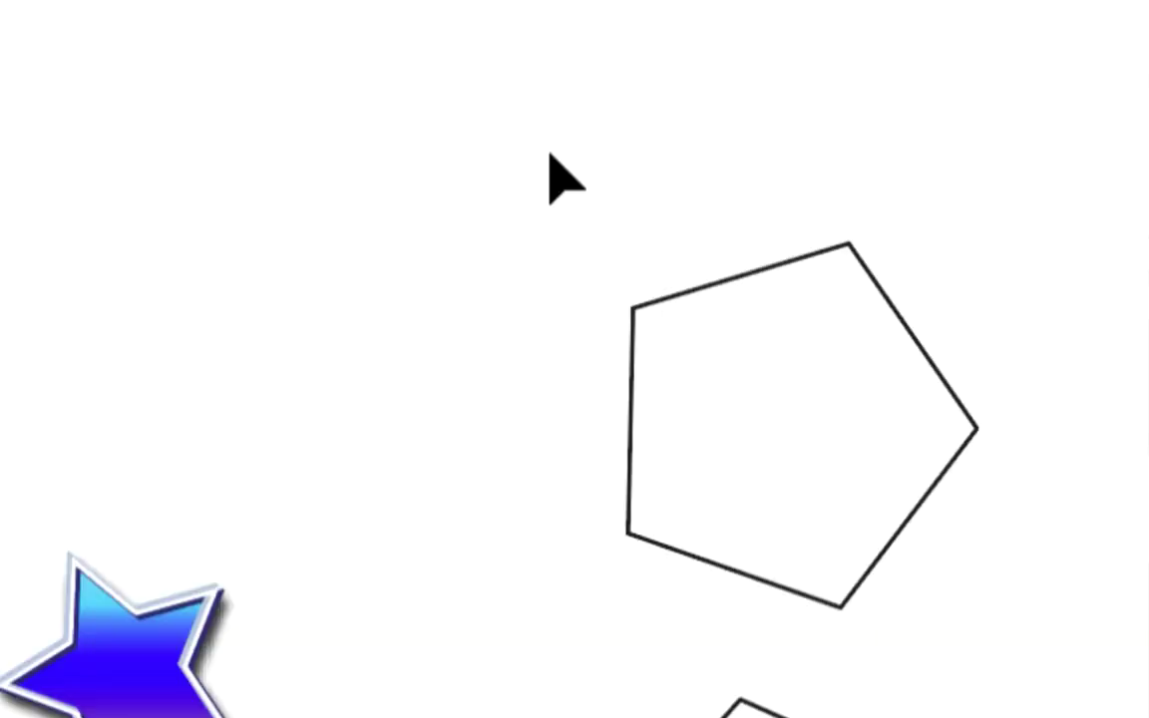
{"action": "left_click_drag", "start_coordinate": [552, 157], "coordinate": [683, 352]}
{"action": "left_click_drag", "start_coordinate": [658, 311], "coordinate": [659, 328]}
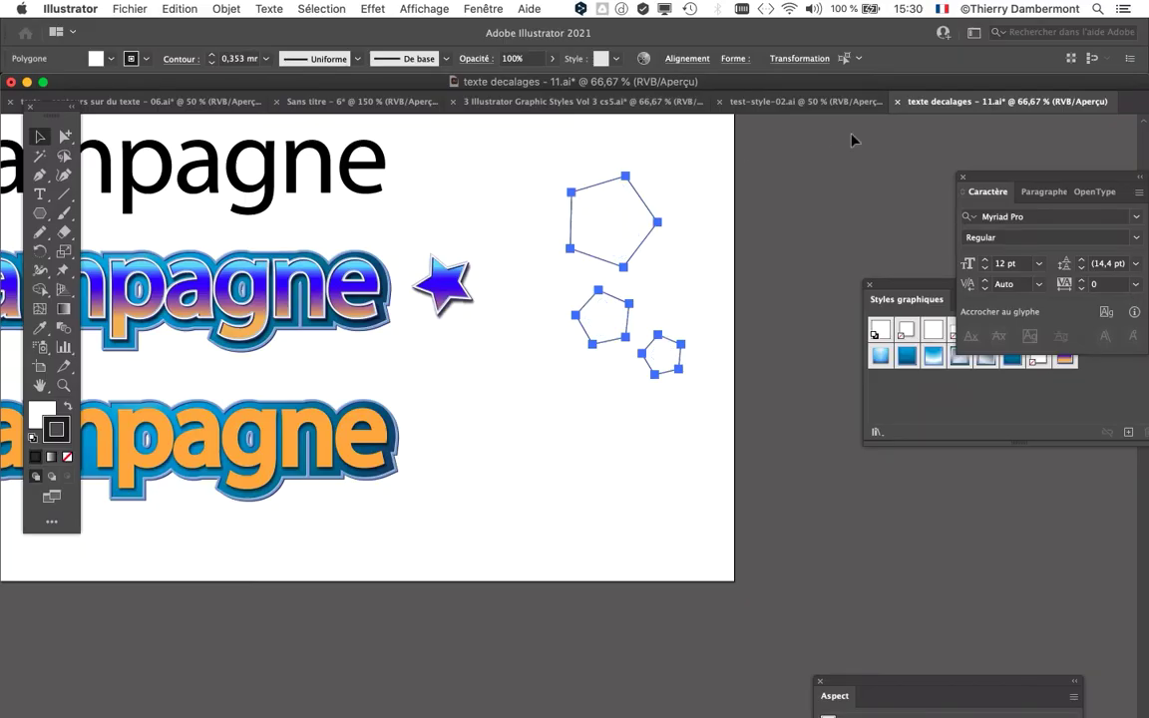
Step: Place the Graphic Styles panel clear of the pentagons and compare the styles stored in test-style-02.ai and texte decalages - 11.ai
{"action": "left_click", "coordinate": [832, 104]}
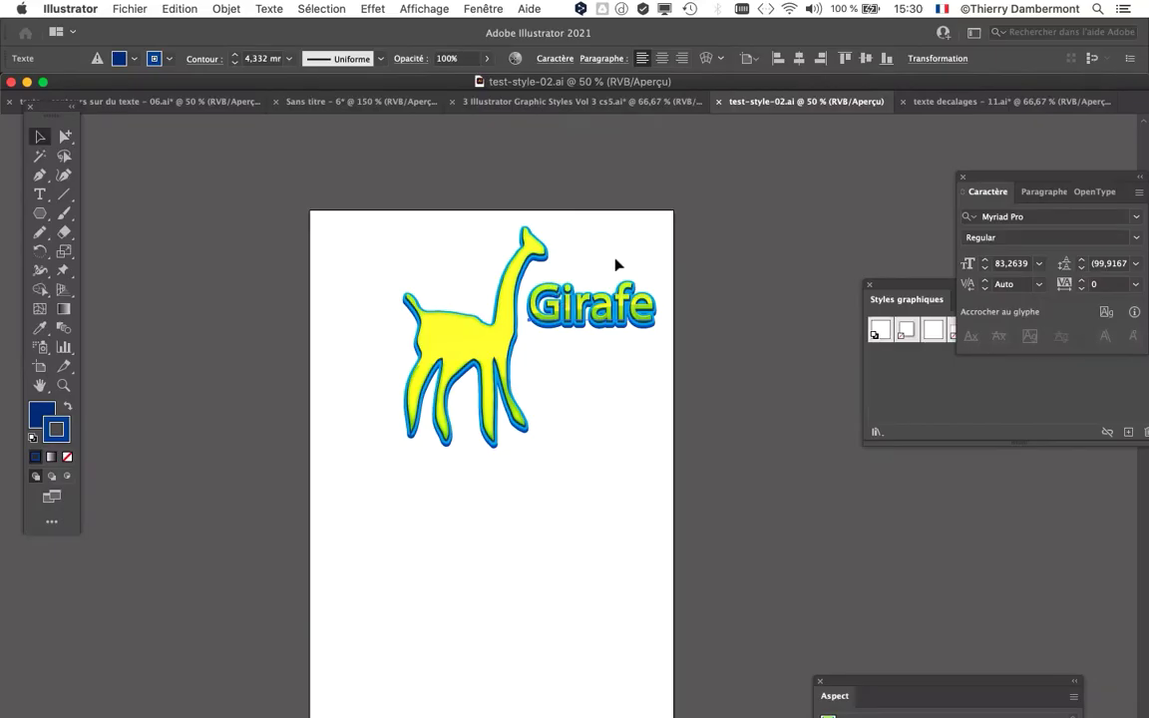
{"action": "left_click", "coordinate": [1002, 101]}
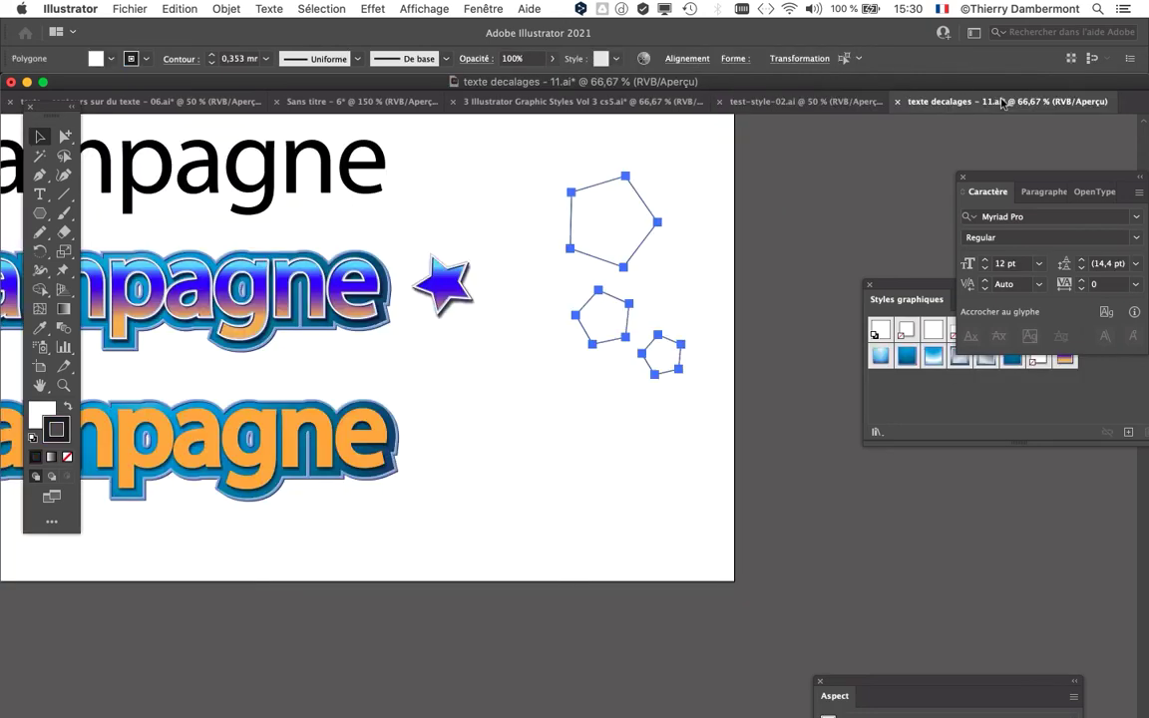
{"action": "scroll", "coordinate": [698, 228], "scroll_direction": "right", "scroll_amount": 5}
{"action": "left_click_drag", "start_coordinate": [902, 290], "coordinate": [628, 156]}
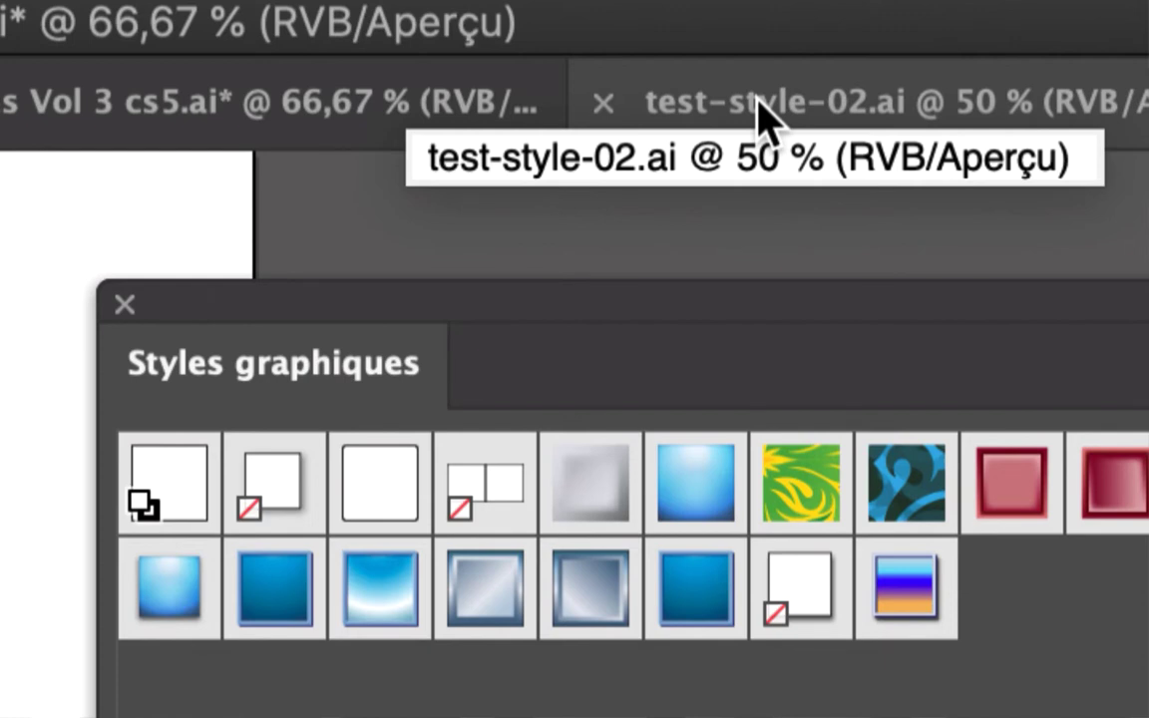
{"action": "left_click", "coordinate": [763, 111]}
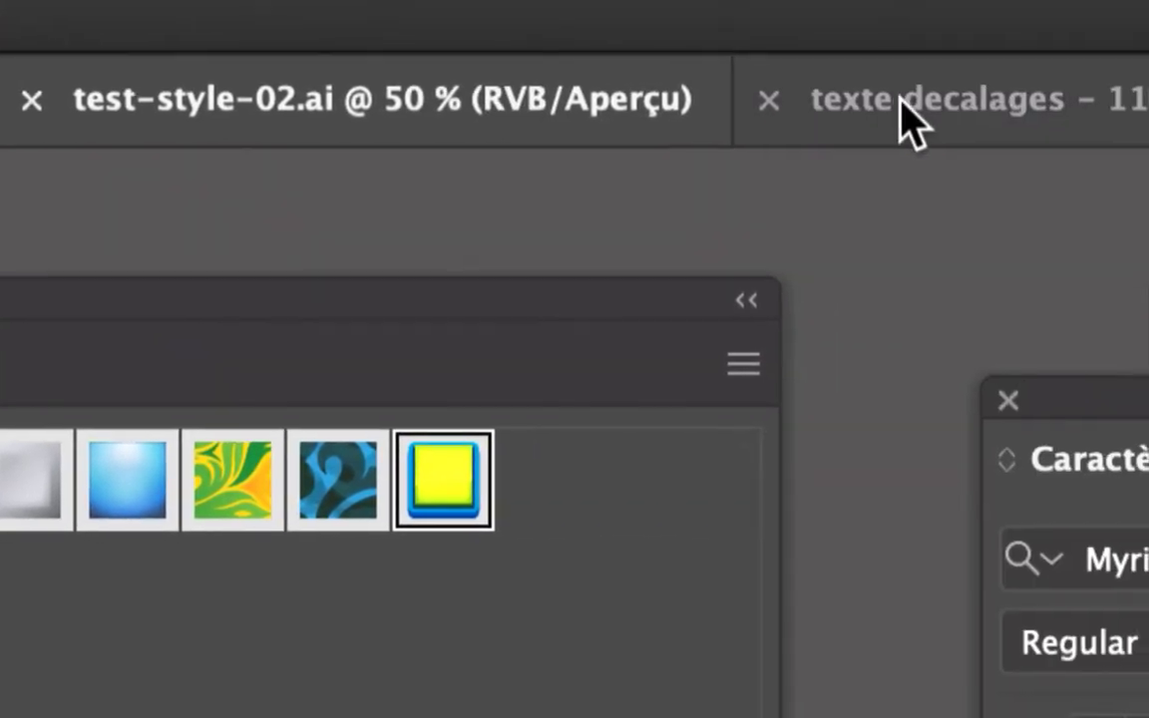
{"action": "left_click", "coordinate": [900, 99]}
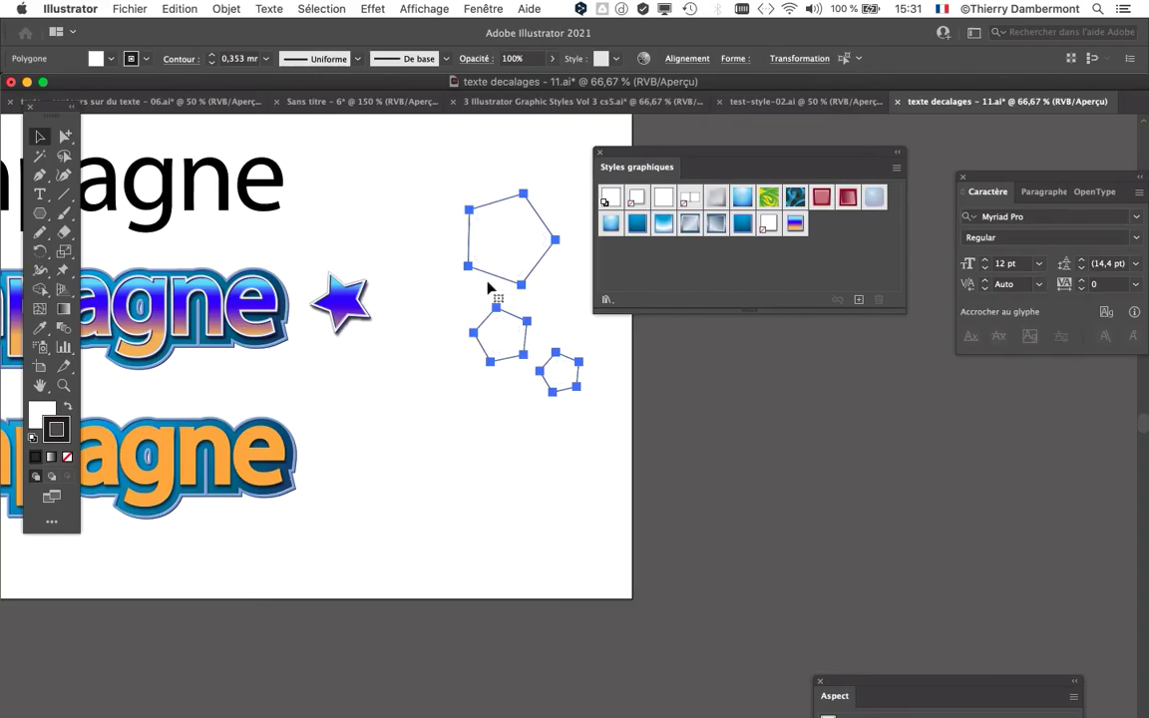
{"action": "left_click_drag", "start_coordinate": [636, 155], "coordinate": [766, 155]}
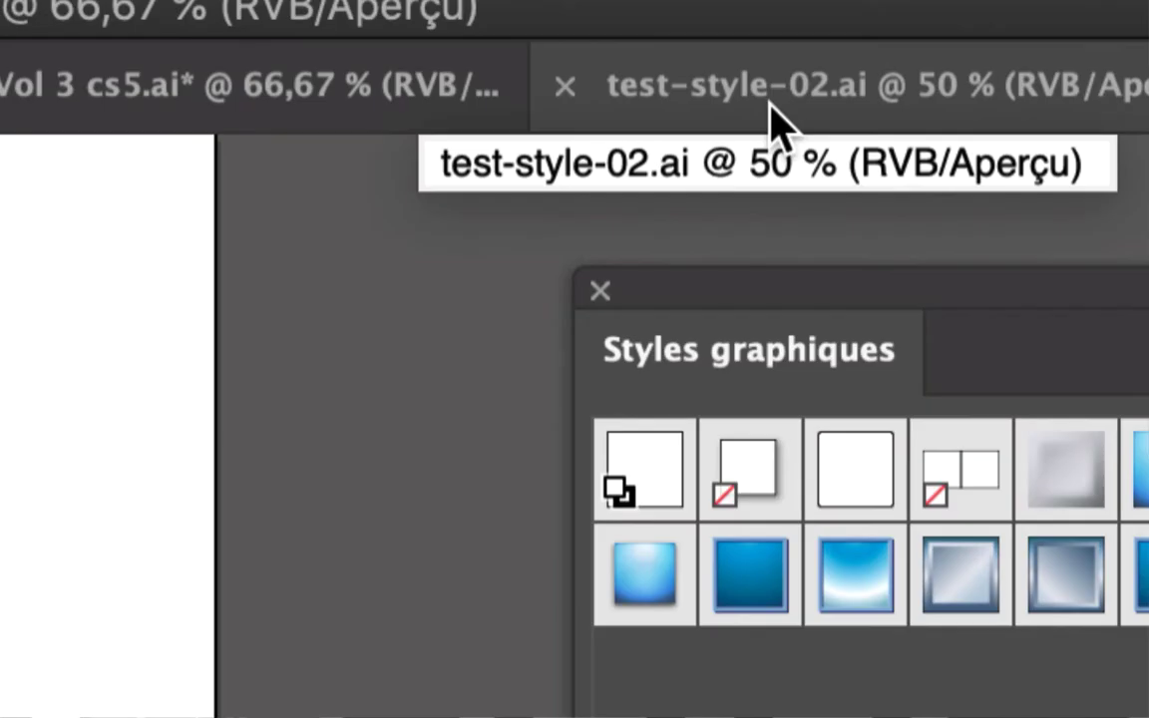
Step: Switch to test-style-02.ai and move the Girafe text slightly down and to the right beside the giraffe
{"action": "left_click", "coordinate": [775, 124]}
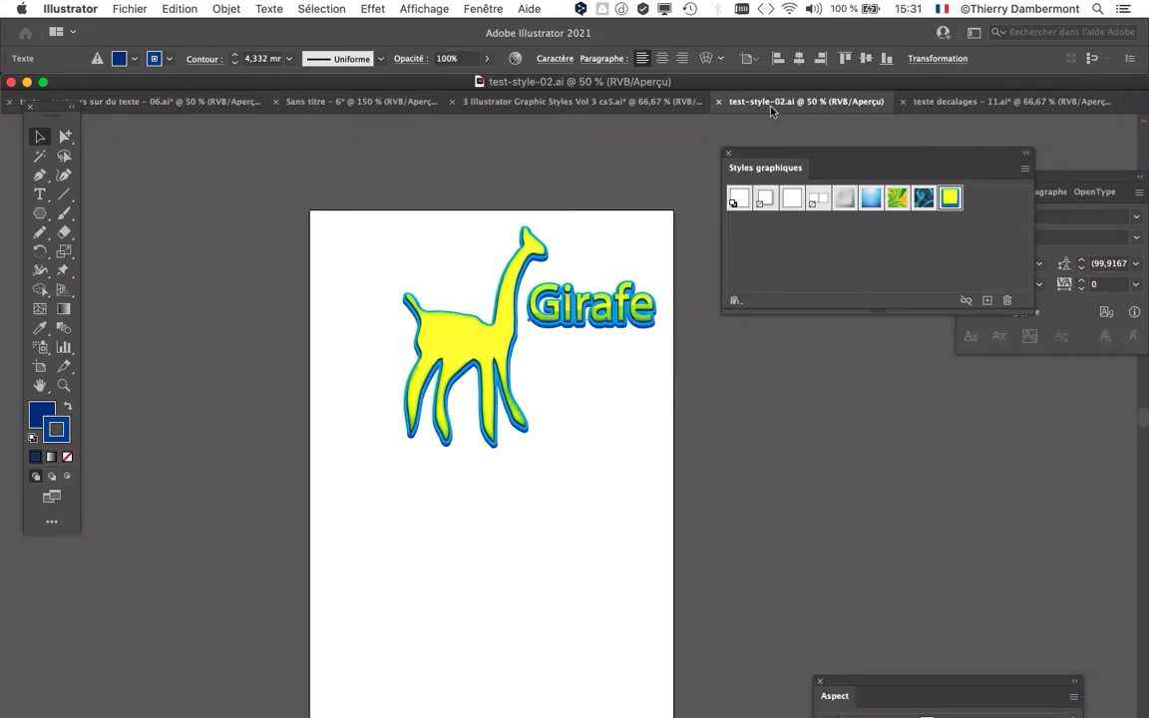
{"action": "key", "text": "super+plus"}
{"action": "key", "text": "super+plus"}
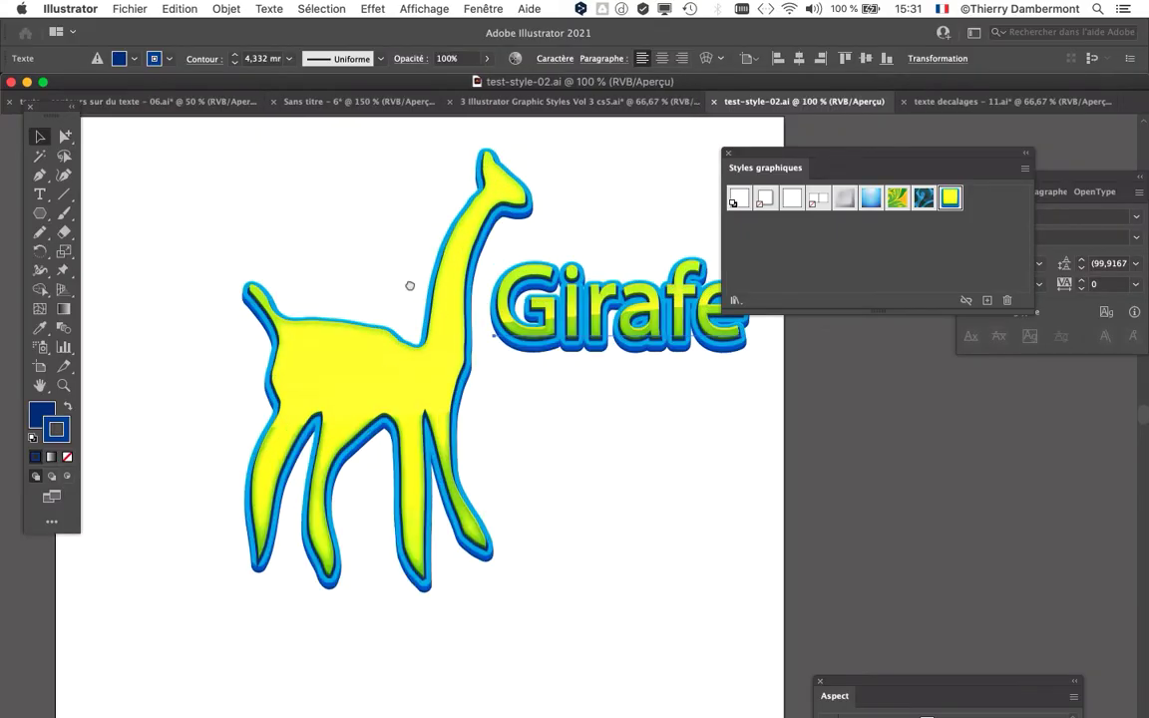
{"action": "scroll", "coordinate": [371, 281], "scroll_direction": "right", "scroll_amount": 3}
{"action": "left_click", "coordinate": [354, 324]}
{"action": "left_click", "coordinate": [501, 337]}
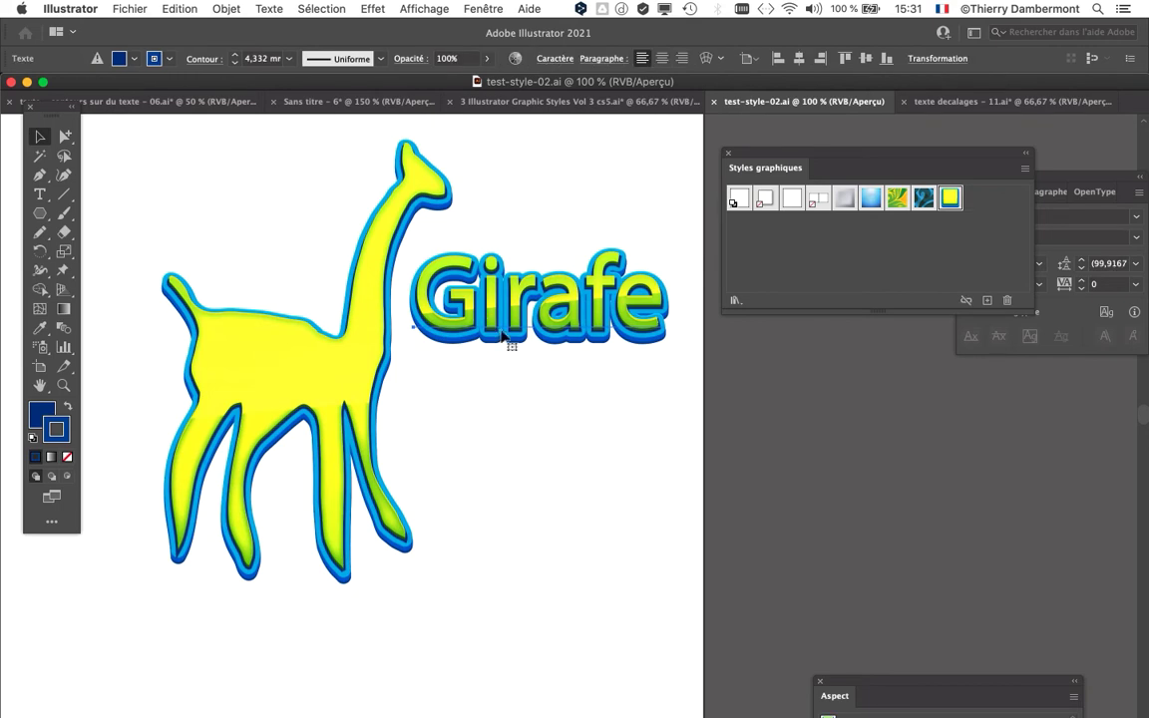
{"action": "left_click", "coordinate": [528, 236]}
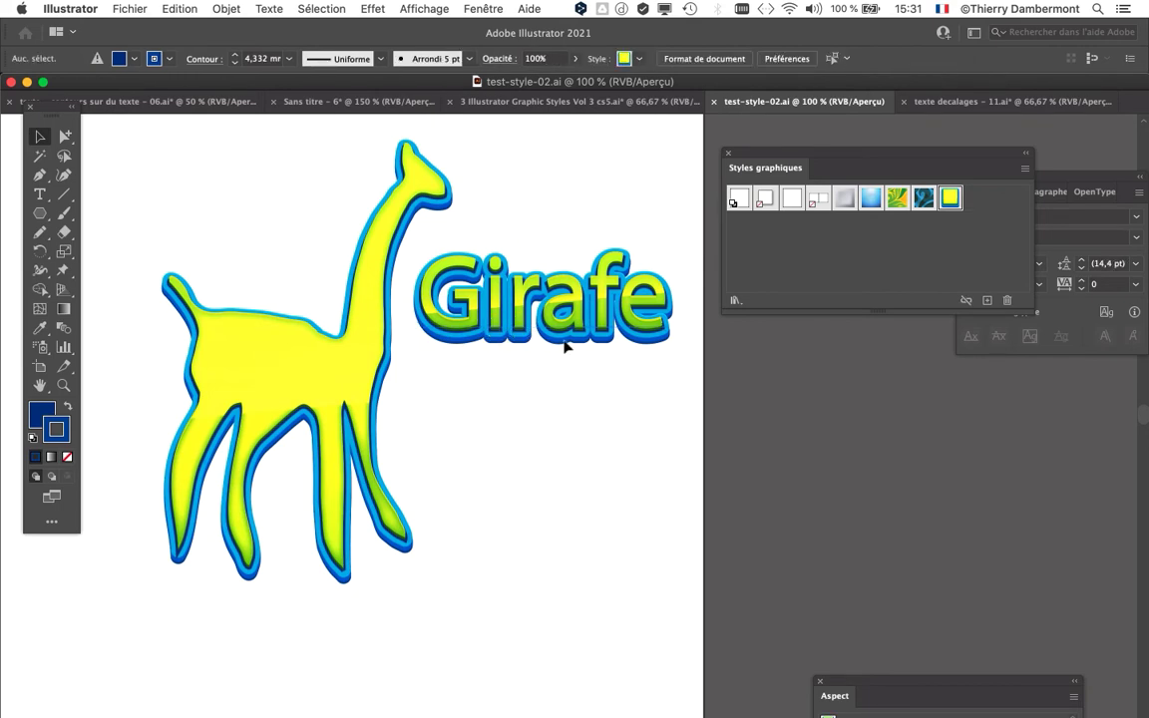
{"action": "mouse_move", "coordinate": [481, 328]}
{"action": "left_mouse_down"}
{"action": "mouse_move", "coordinate": [538, 349]}
{"action": "mouse_move", "coordinate": [492, 346]}
{"action": "left_mouse_up"}
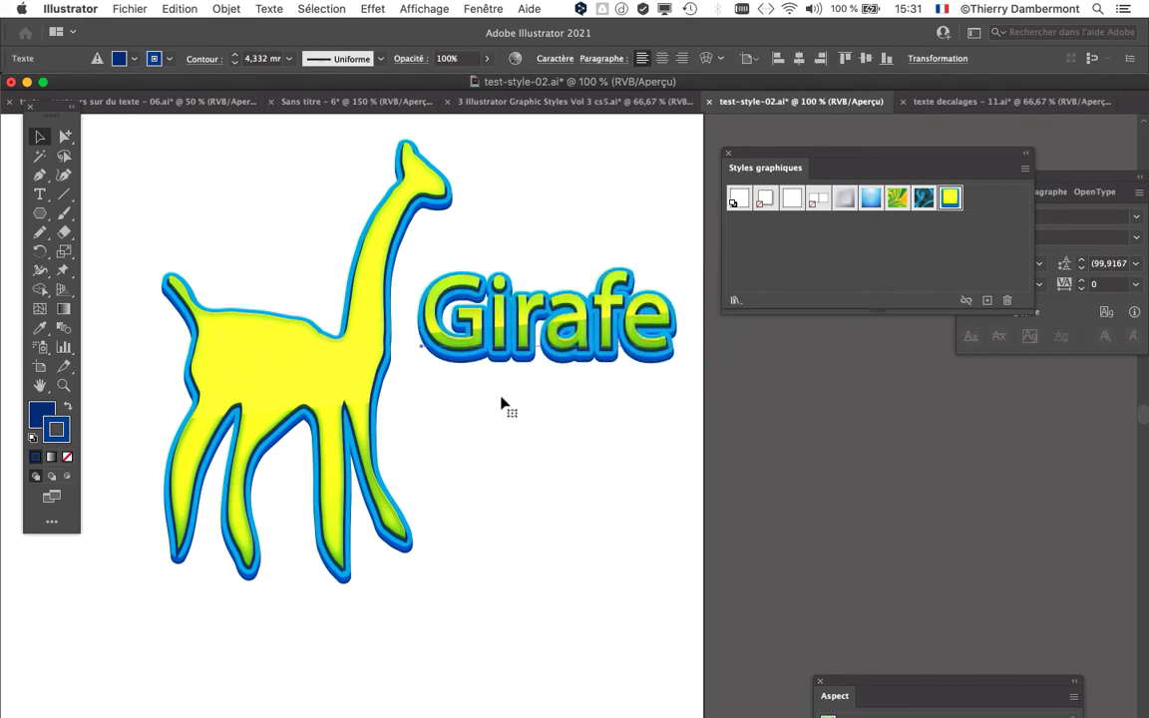
{"action": "left_click", "coordinate": [376, 343]}
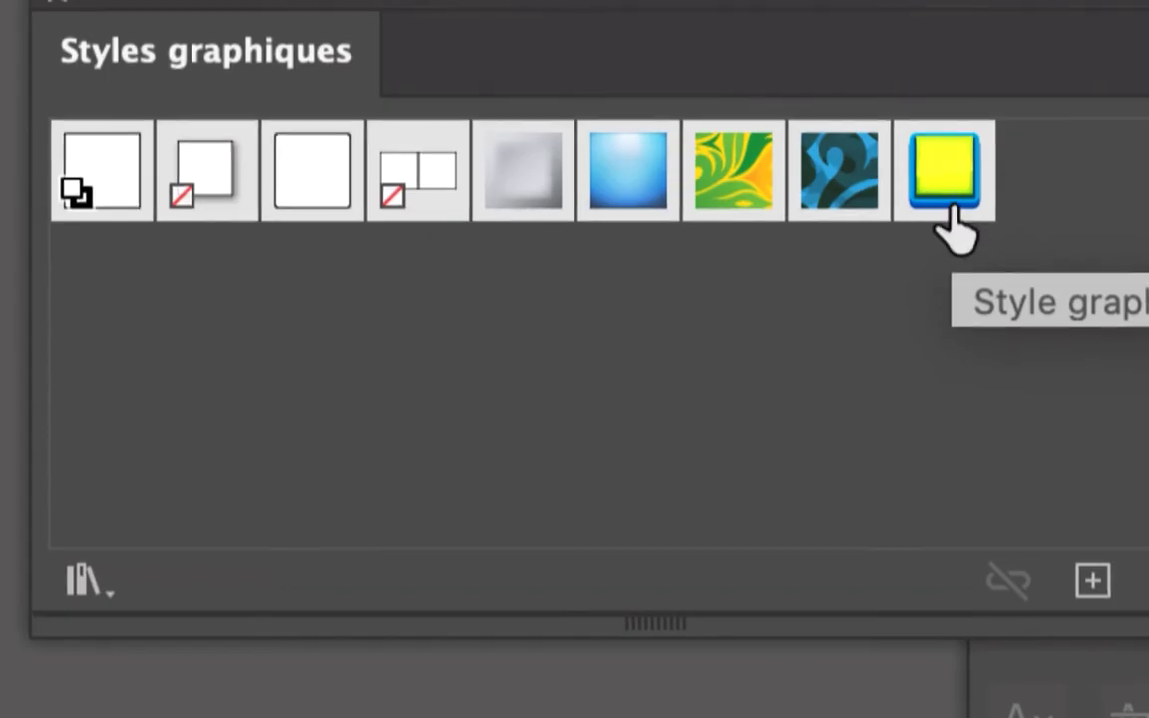
Step: Apply the yellow graphic style with the blue border to the giraffe and move the Graphic Styles panel beside it
{"action": "left_click", "coordinate": [940, 219]}
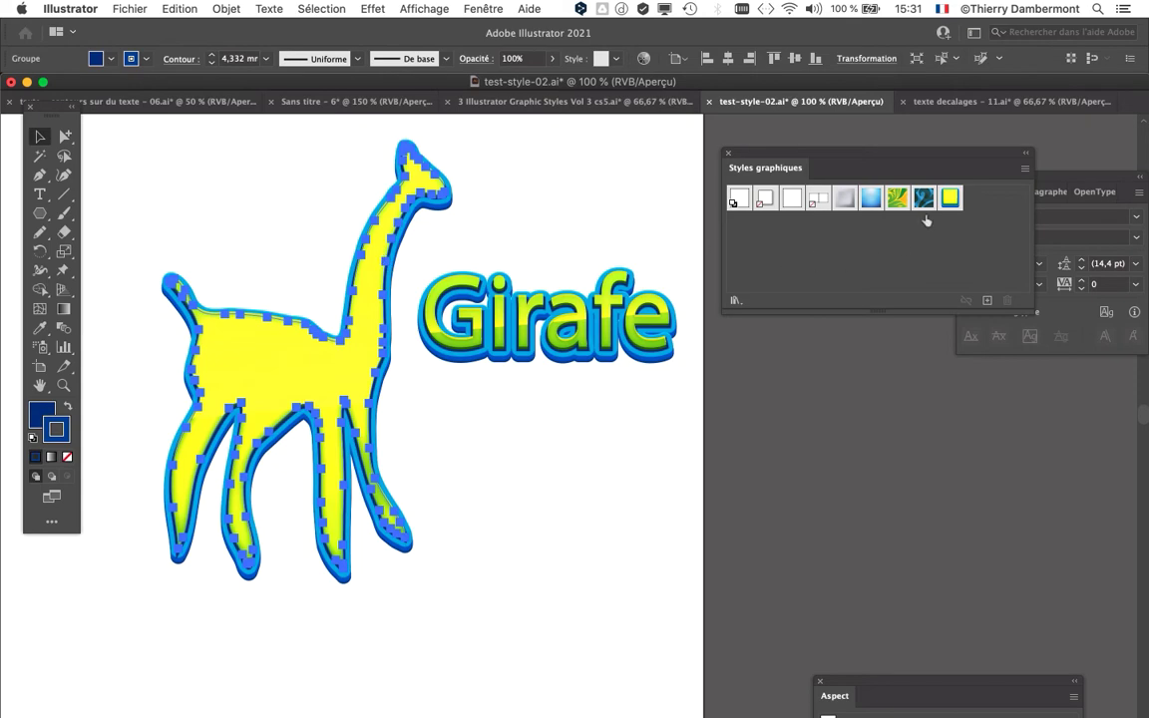
{"action": "left_click", "coordinate": [947, 200]}
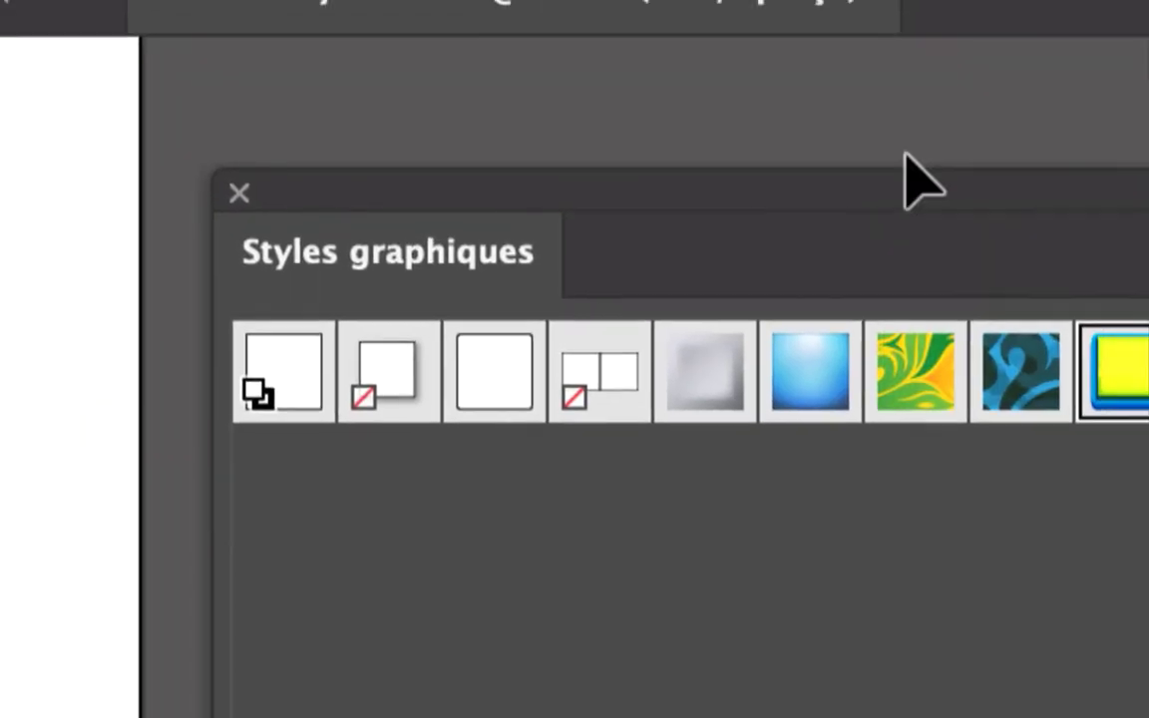
{"action": "left_click_drag", "start_coordinate": [910, 179], "coordinate": [274, 204]}
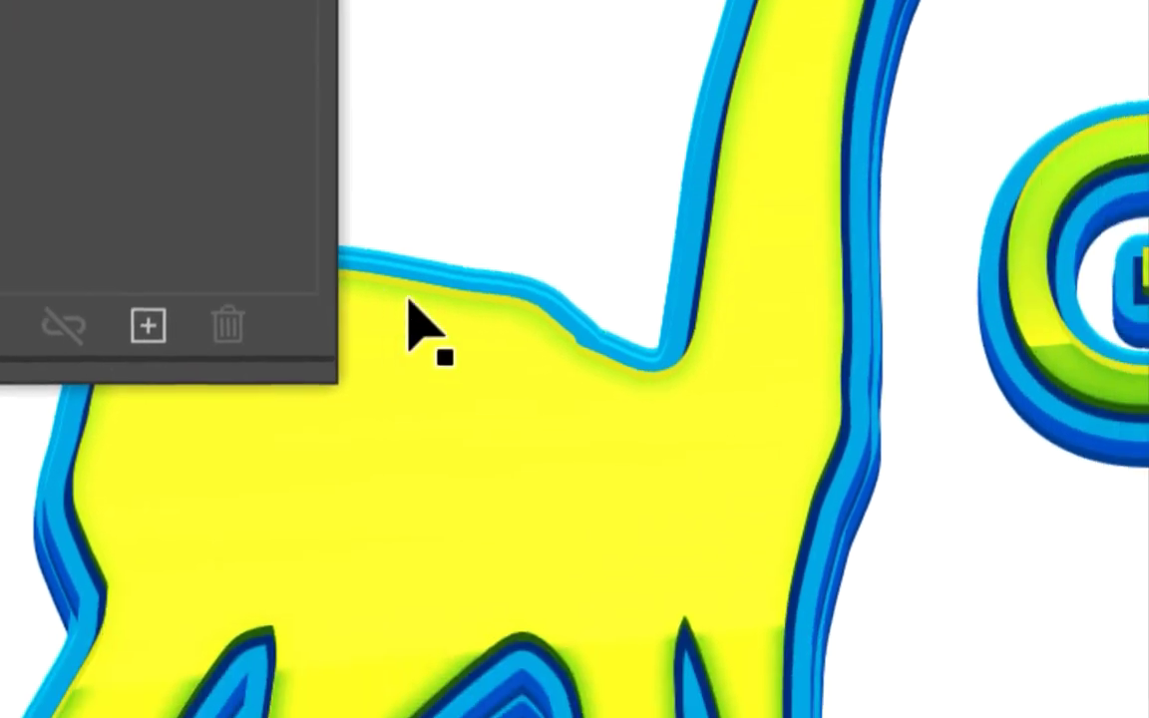
Step: Select the giraffe group again, reapply the yellow-and-blue graphic style to it and deselect it
{"action": "left_click", "coordinate": [567, 496]}
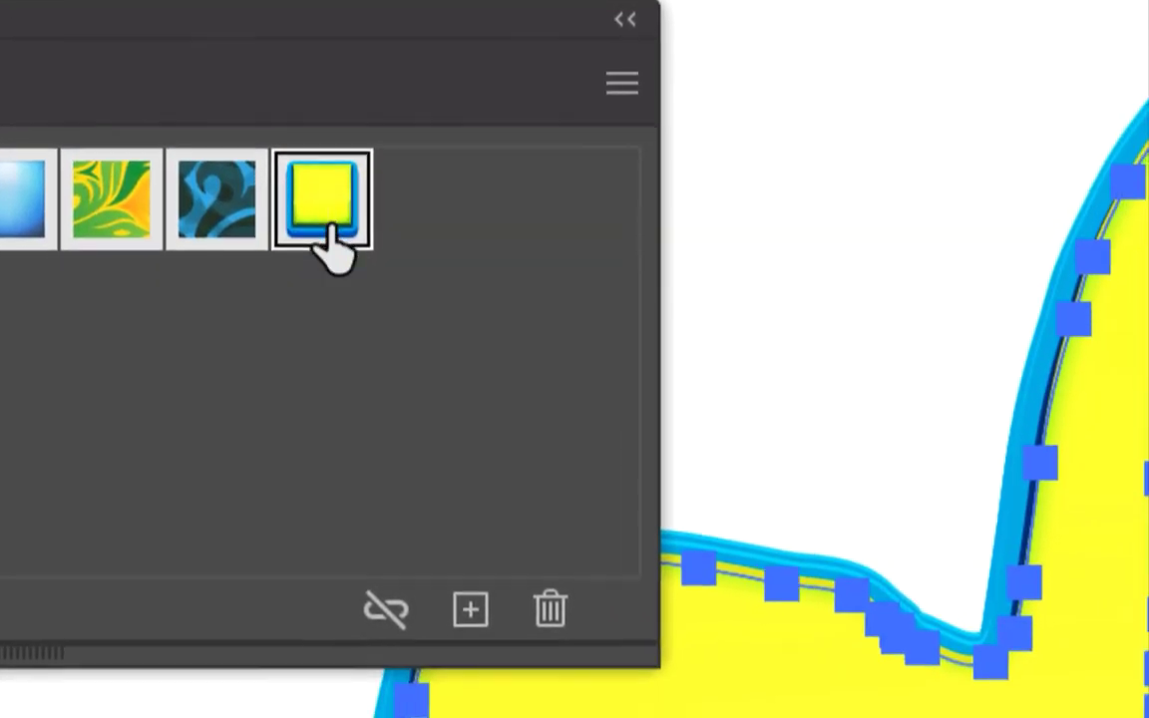
{"action": "left_click", "coordinate": [300, 281]}
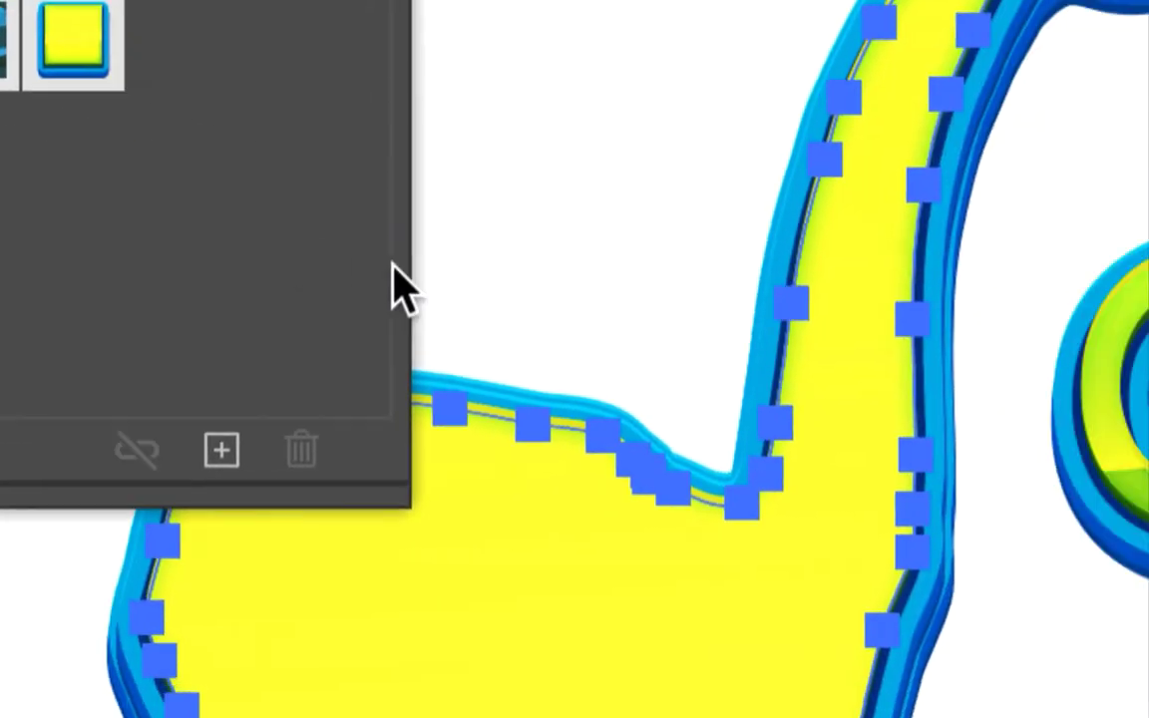
{"action": "left_click", "coordinate": [808, 396]}
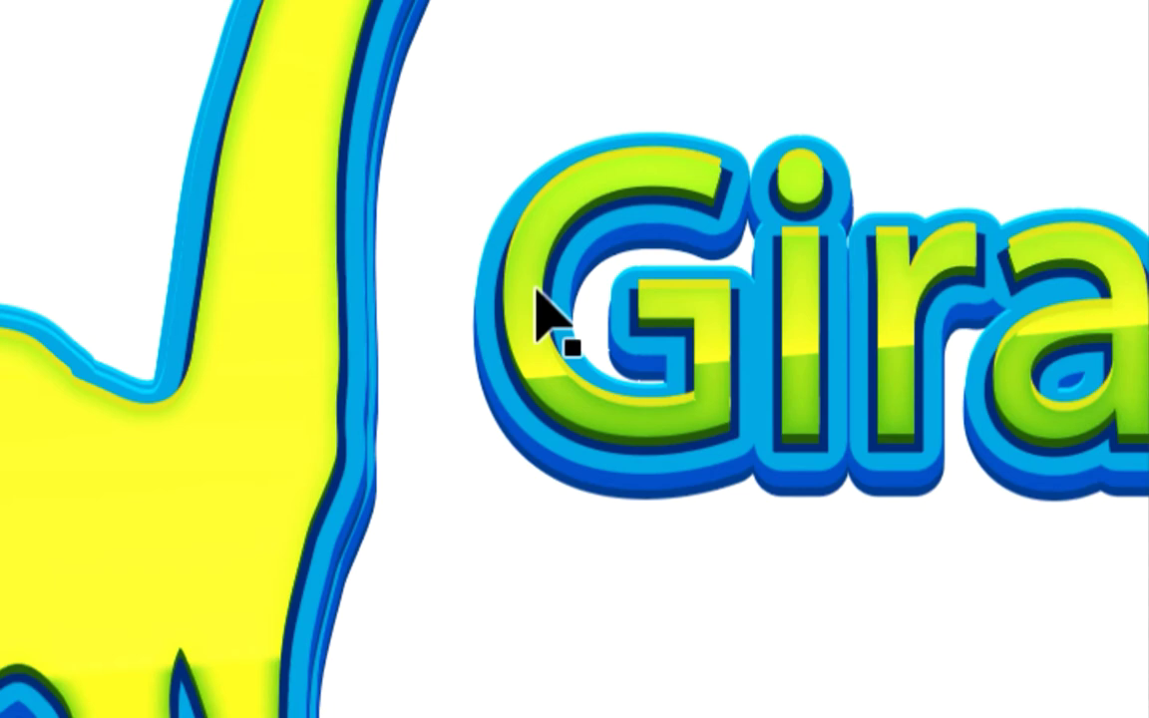
{"action": "left_click", "coordinate": [537, 293]}
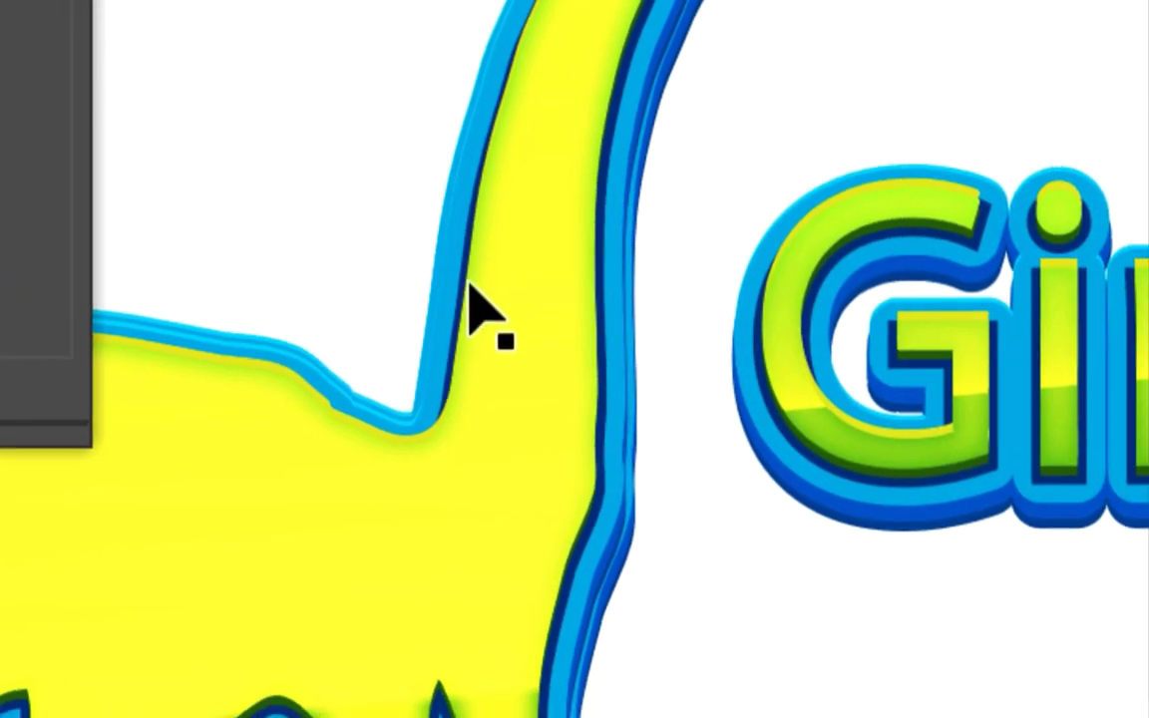
{"action": "left_click", "coordinate": [601, 360]}
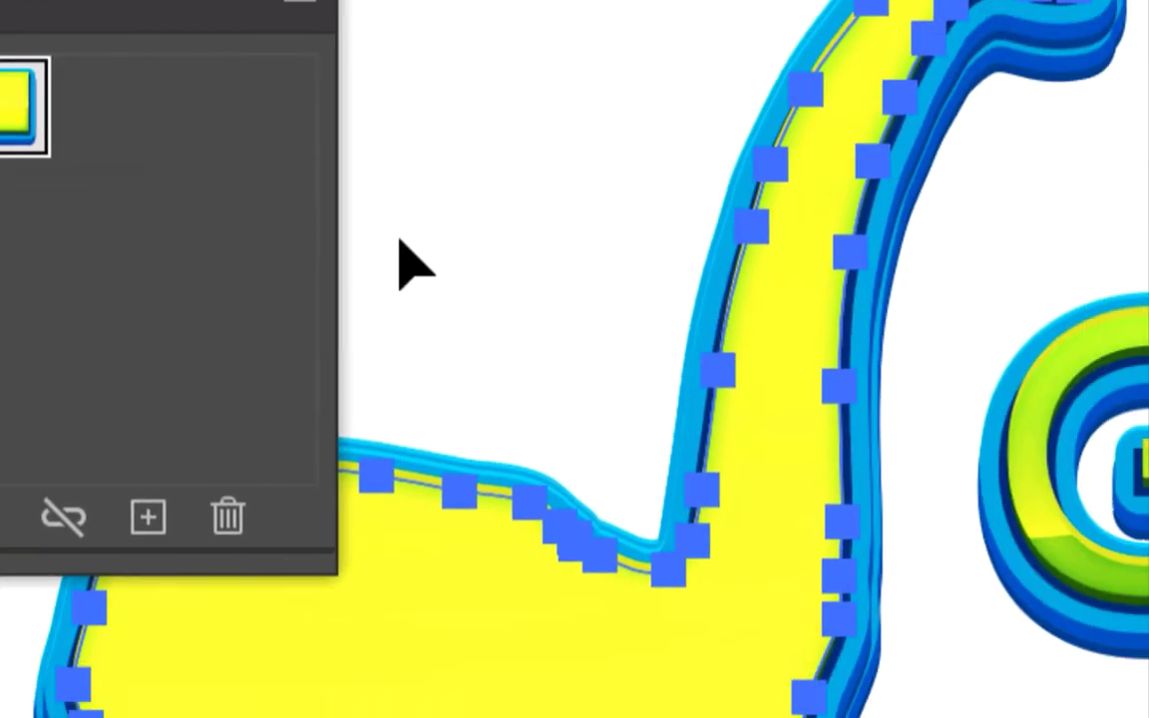
{"action": "left_click", "coordinate": [860, 422]}
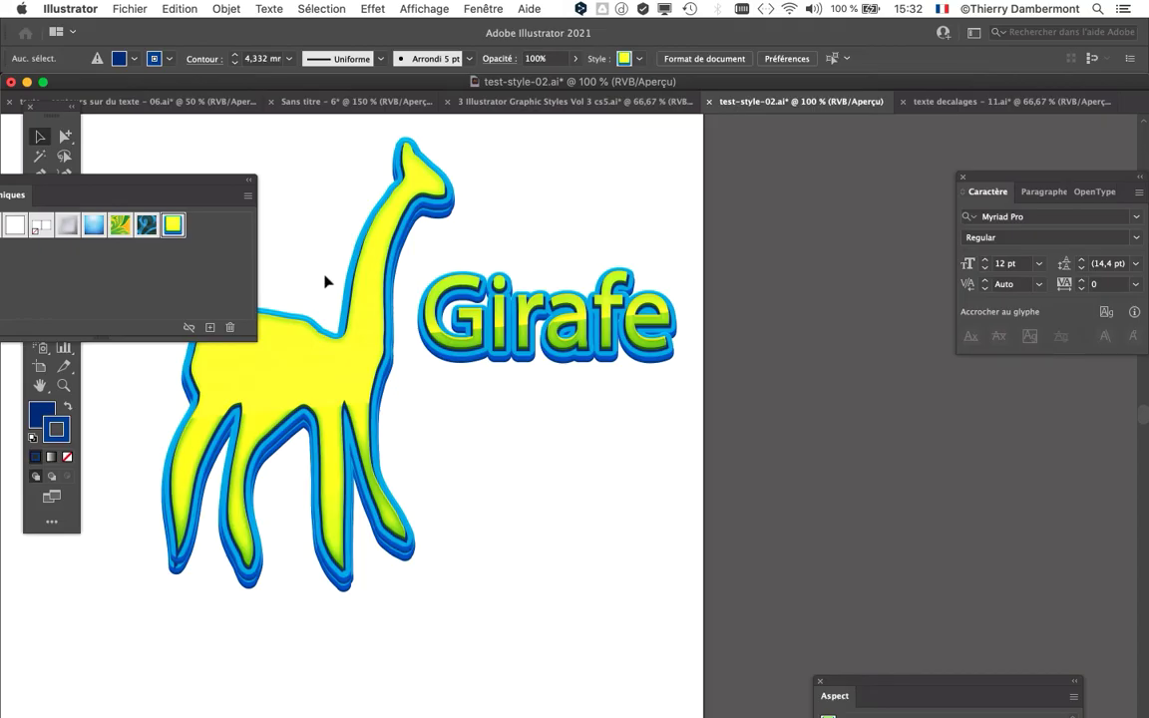
Step: Copy the styled giraffe and switch to the texte decalages - 11.ai document
{"action": "left_click", "coordinate": [371, 343]}
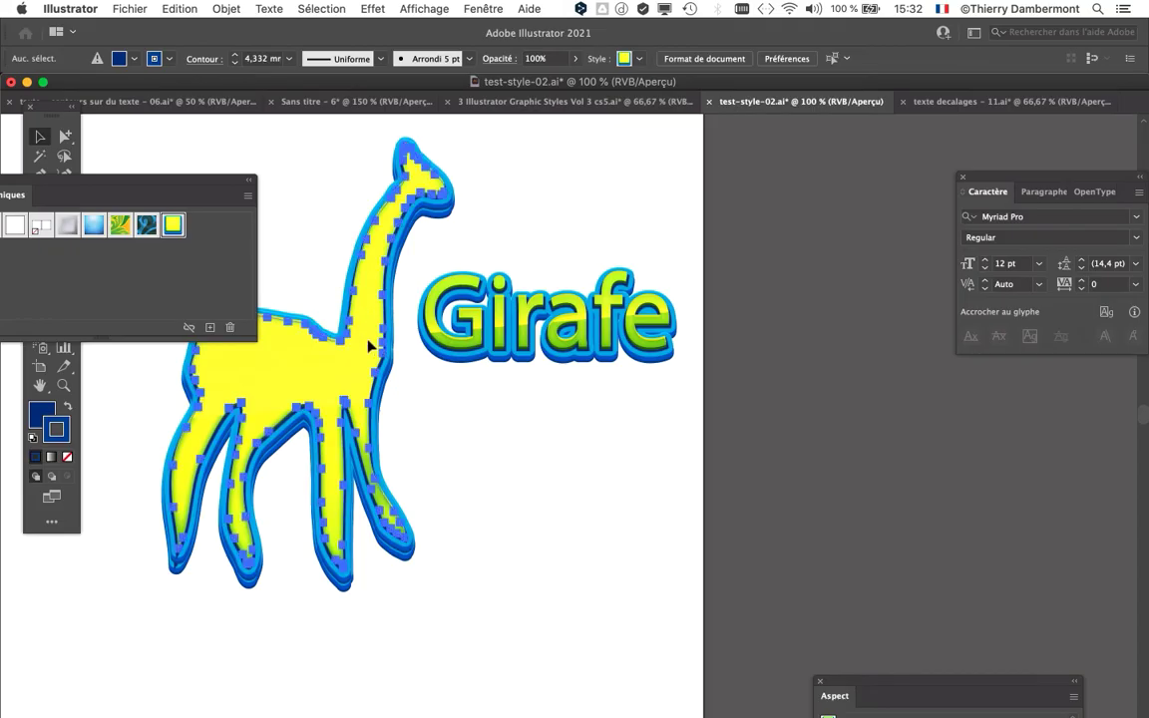
{"action": "left_click", "coordinate": [179, 8]}
{"action": "left_click", "coordinate": [182, 80]}
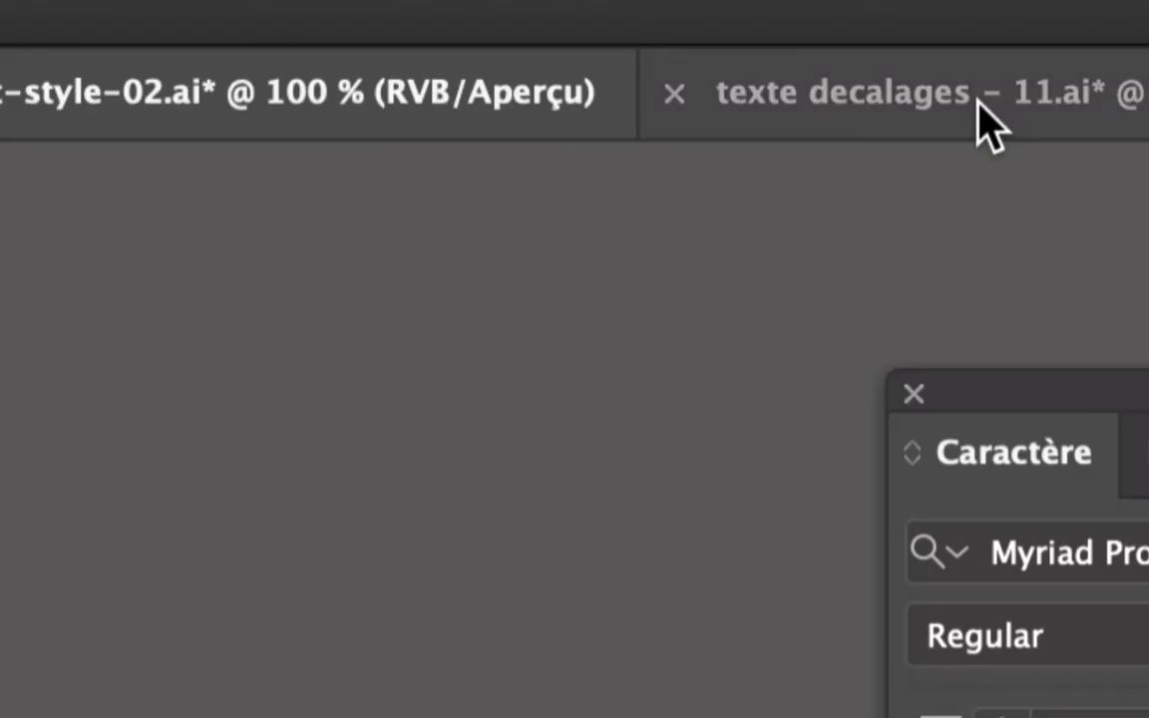
{"action": "left_click", "coordinate": [979, 104]}
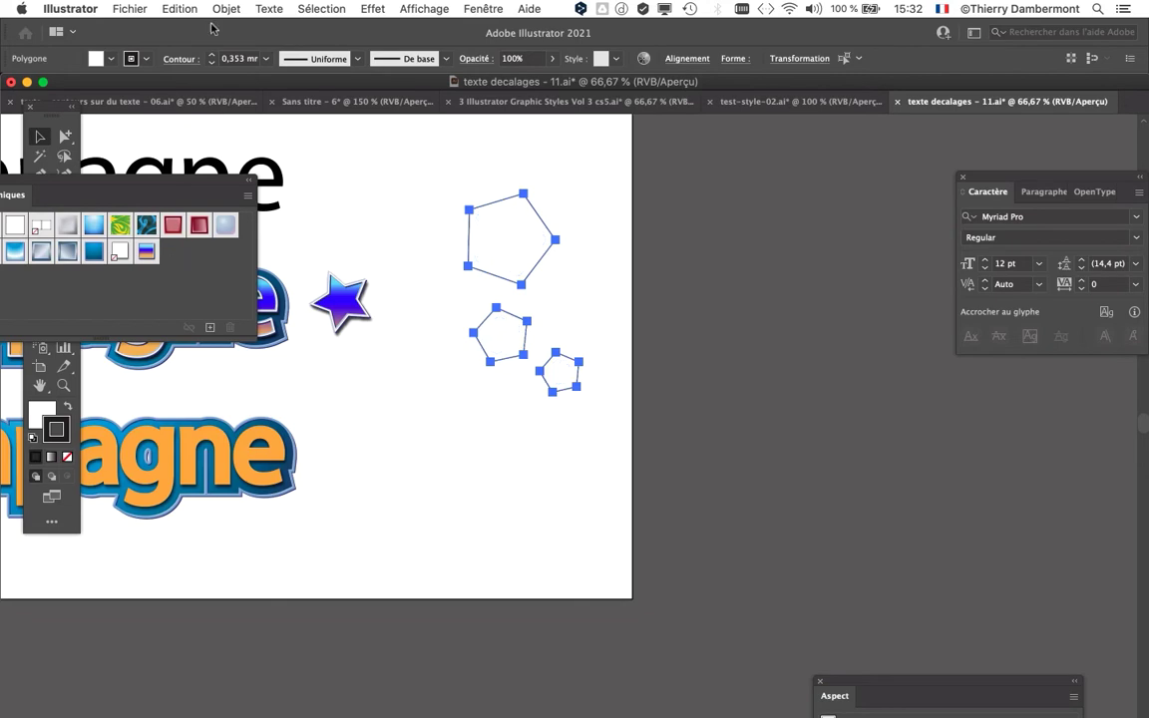
Step: Bring the giraffe's graphic style into this document by pasting the giraffe, moving it off the artboard and deleting it
{"action": "left_click", "coordinate": [445, 144]}
{"action": "left_click", "coordinate": [171, 9]}
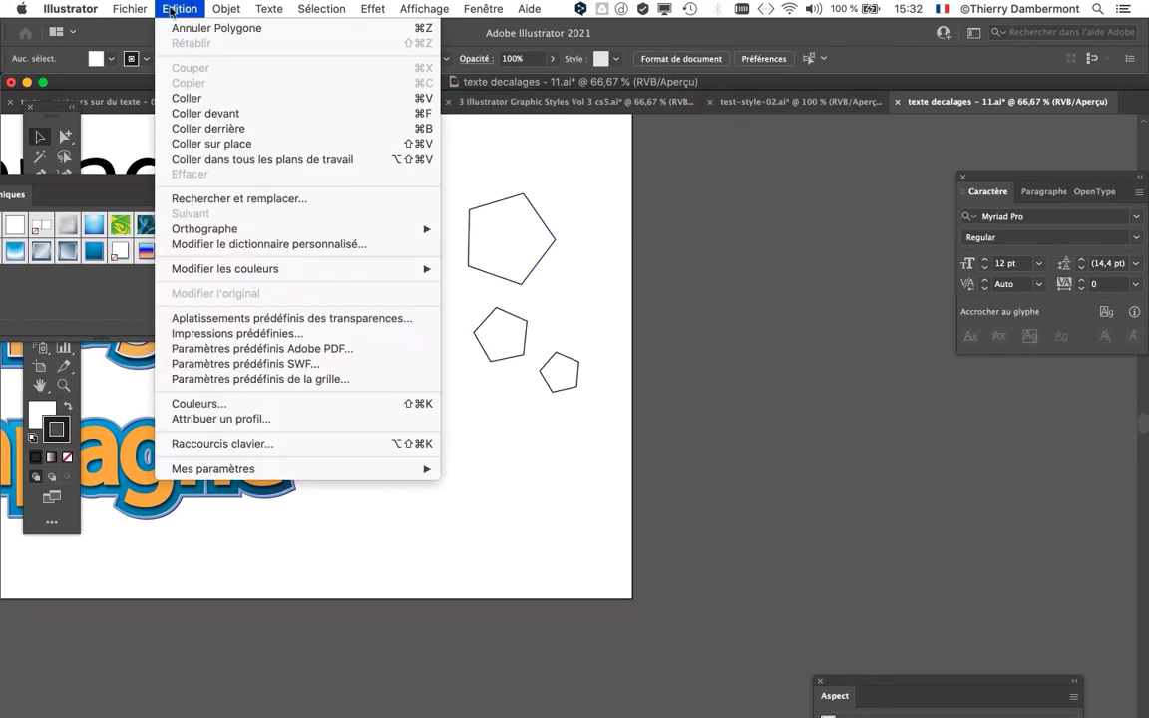
{"action": "left_click", "coordinate": [208, 98]}
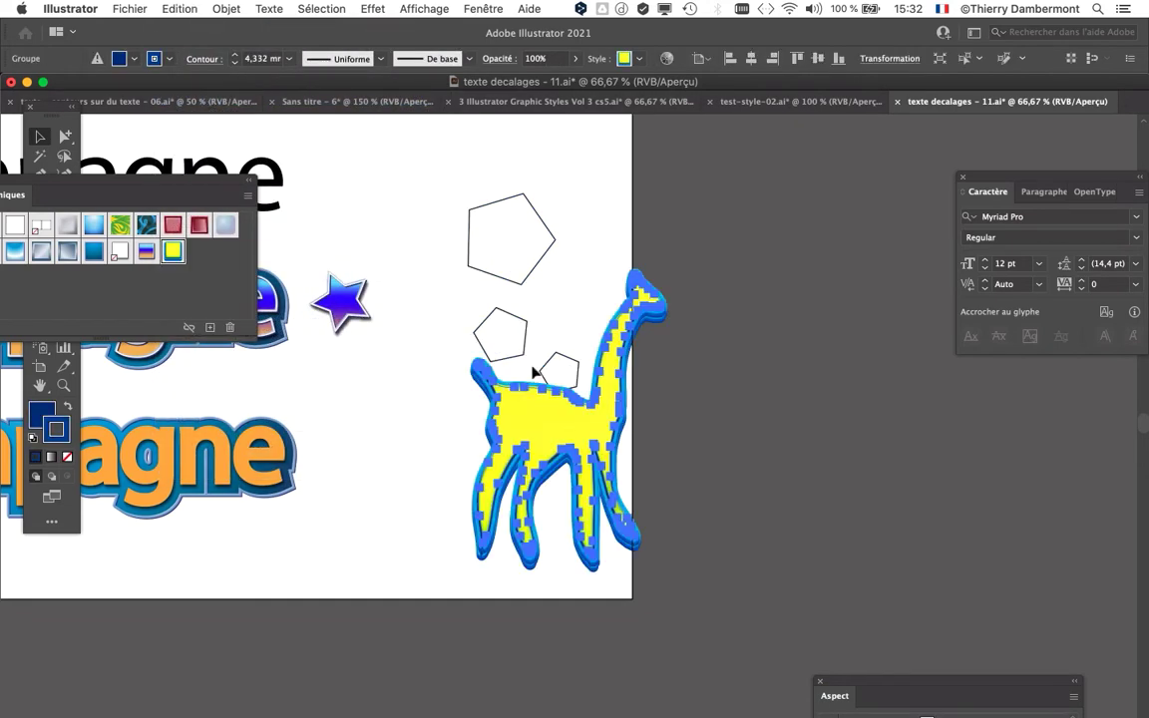
{"action": "left_click_drag", "start_coordinate": [601, 427], "coordinate": [766, 305]}
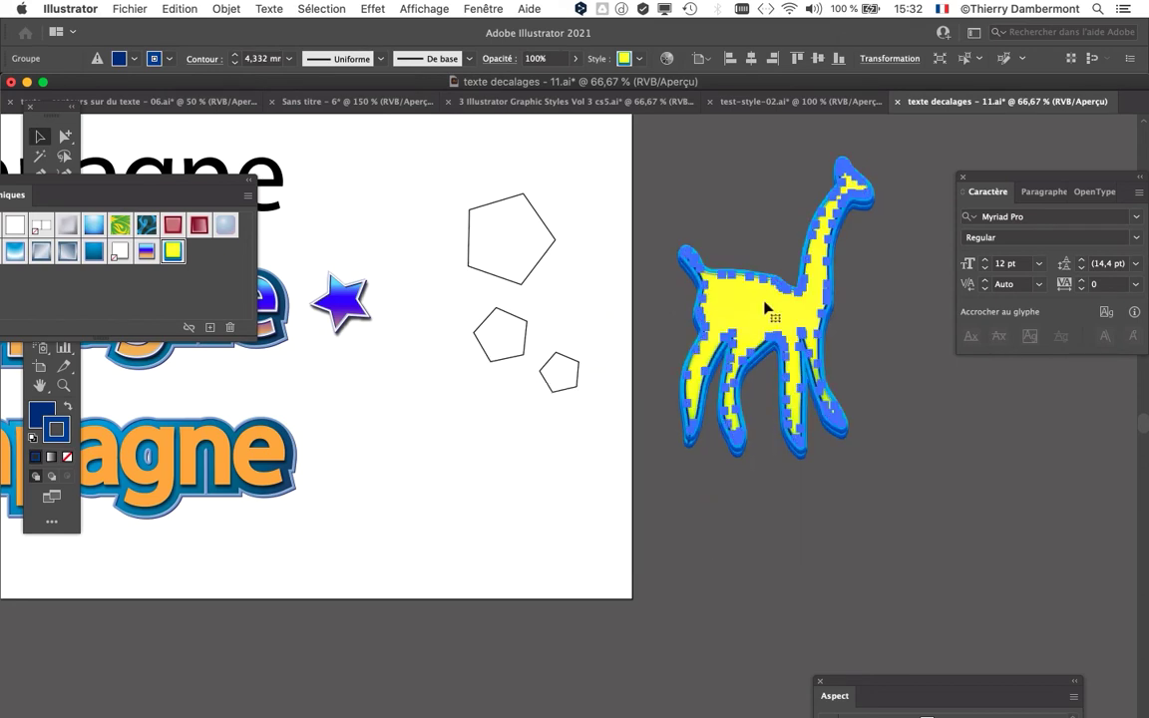
{"action": "key", "text": "Delete"}
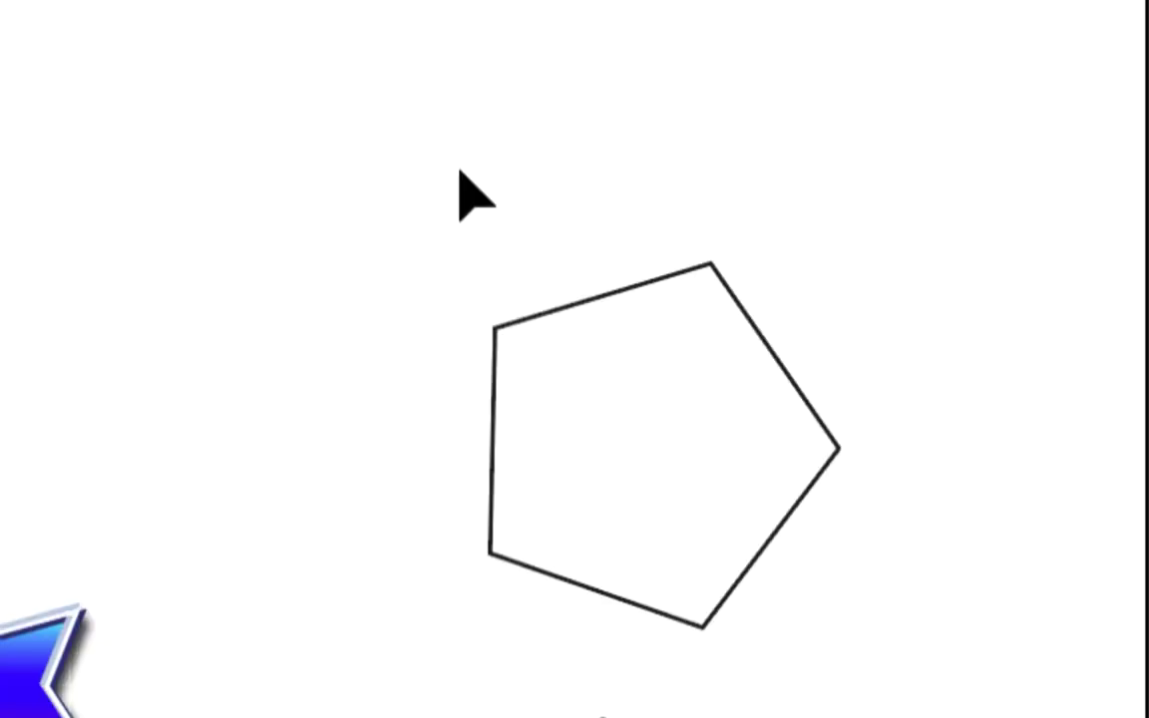
Step: Apply the imported yellow-and-blue style to all three pentagons and move the Graphic Styles panel off the artboard
{"action": "left_click_drag", "start_coordinate": [469, 195], "coordinate": [898, 717]}
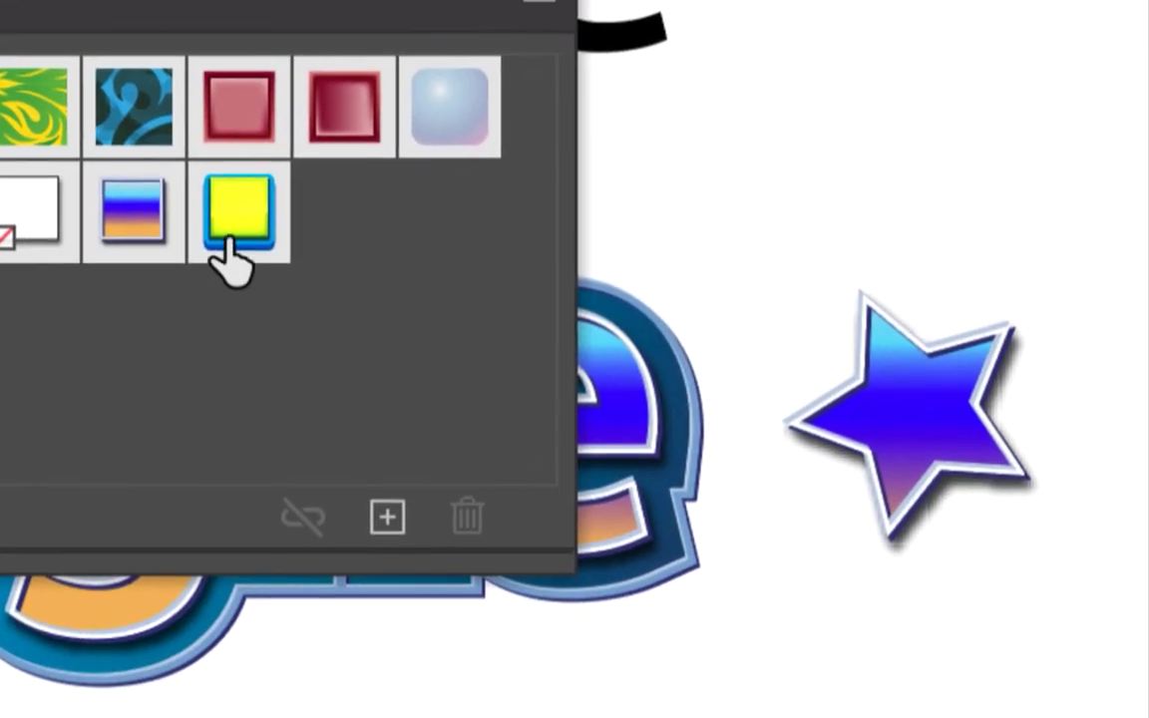
{"action": "left_click", "coordinate": [436, 257]}
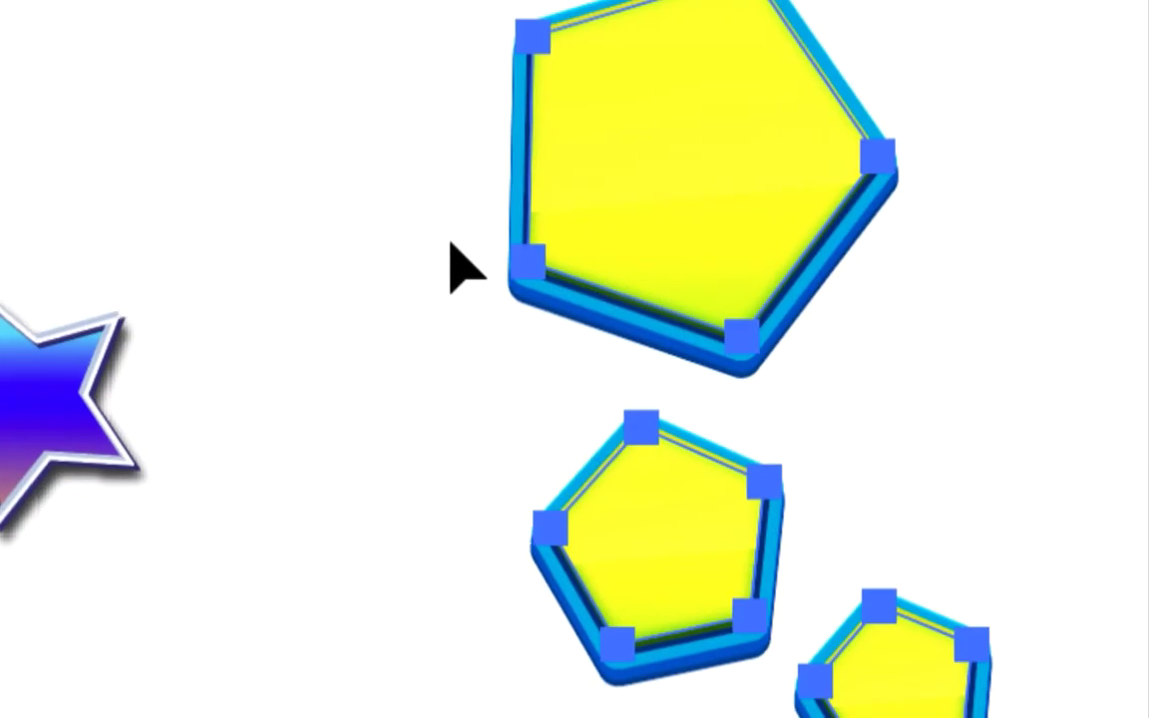
{"action": "left_click", "coordinate": [471, 296]}
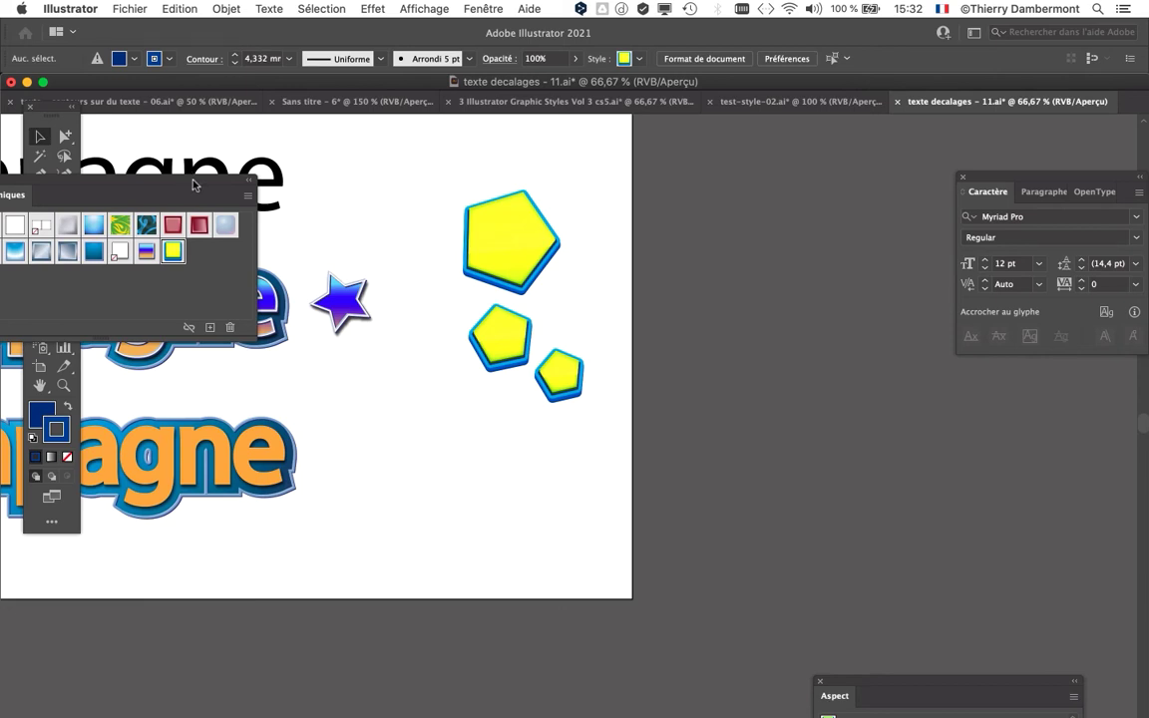
{"action": "left_click_drag", "start_coordinate": [193, 184], "coordinate": [373, 142]}
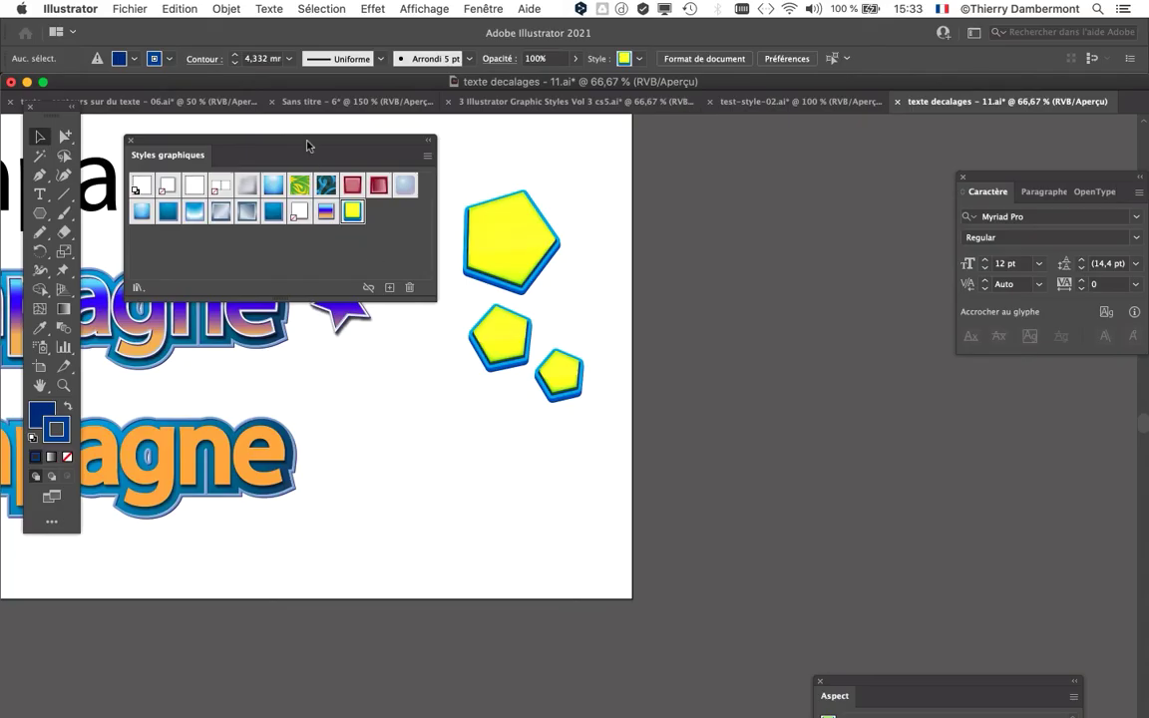
{"action": "left_click_drag", "start_coordinate": [309, 144], "coordinate": [853, 417]}
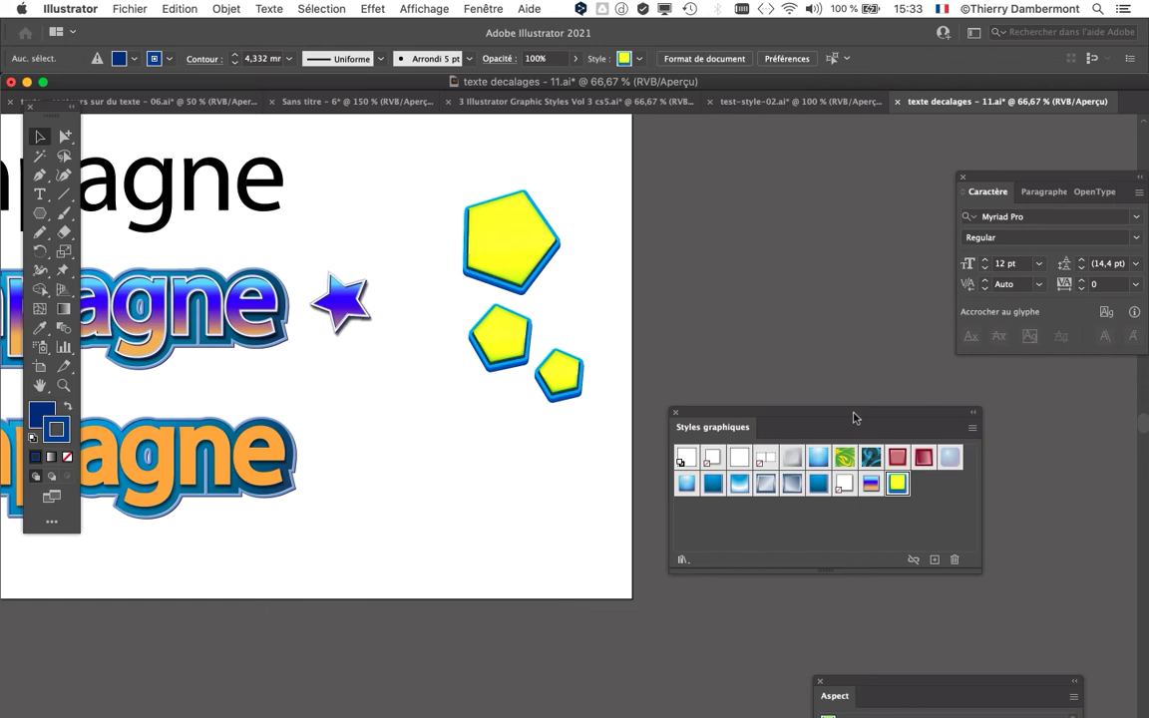
Step: Switch to Firefox and look through the Google Images results for "download illustrator style"
{"action": "key", "text": "super+Tab"}
{"action": "key", "text": "super+Tab"}
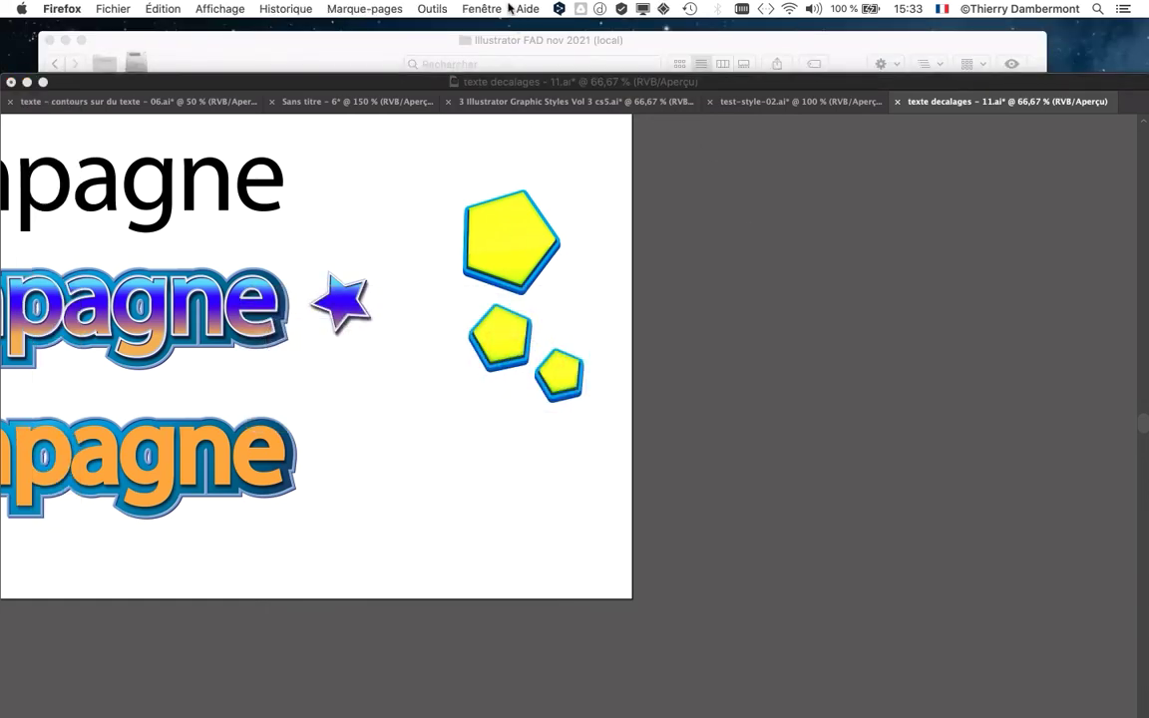
{"action": "left_click", "coordinate": [504, 8]}
{"action": "left_click", "coordinate": [538, 57]}
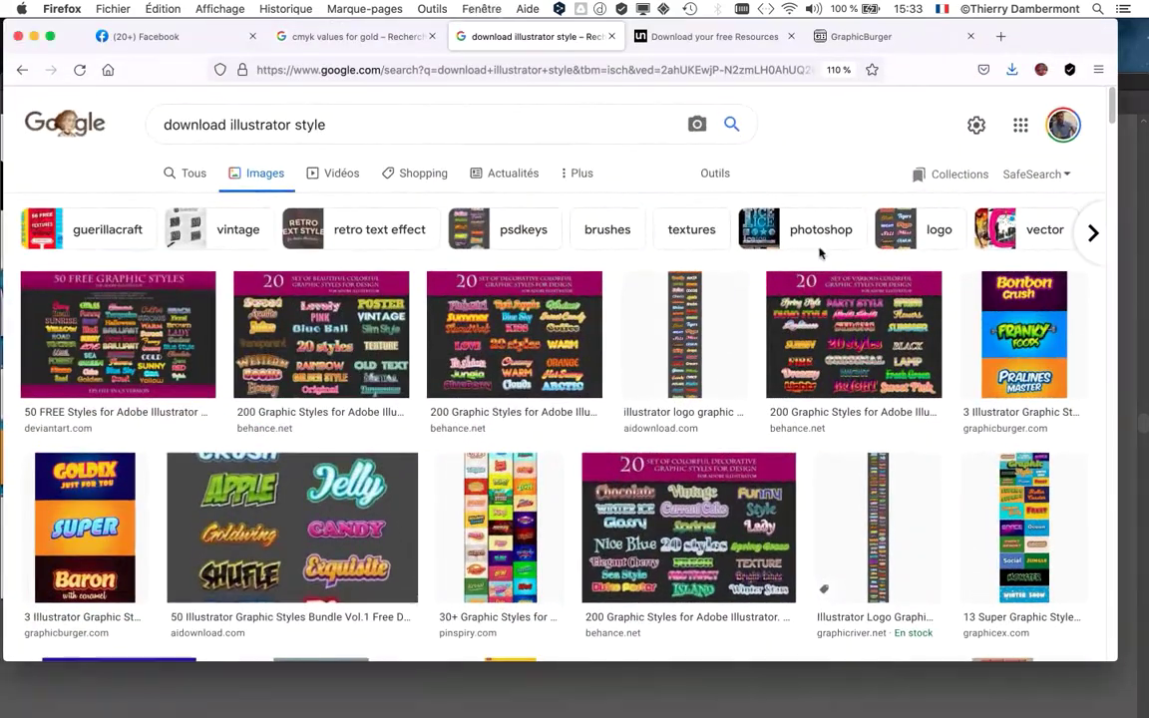
{"action": "scroll", "coordinate": [775, 371], "scroll_direction": "down", "scroll_amount": 10}
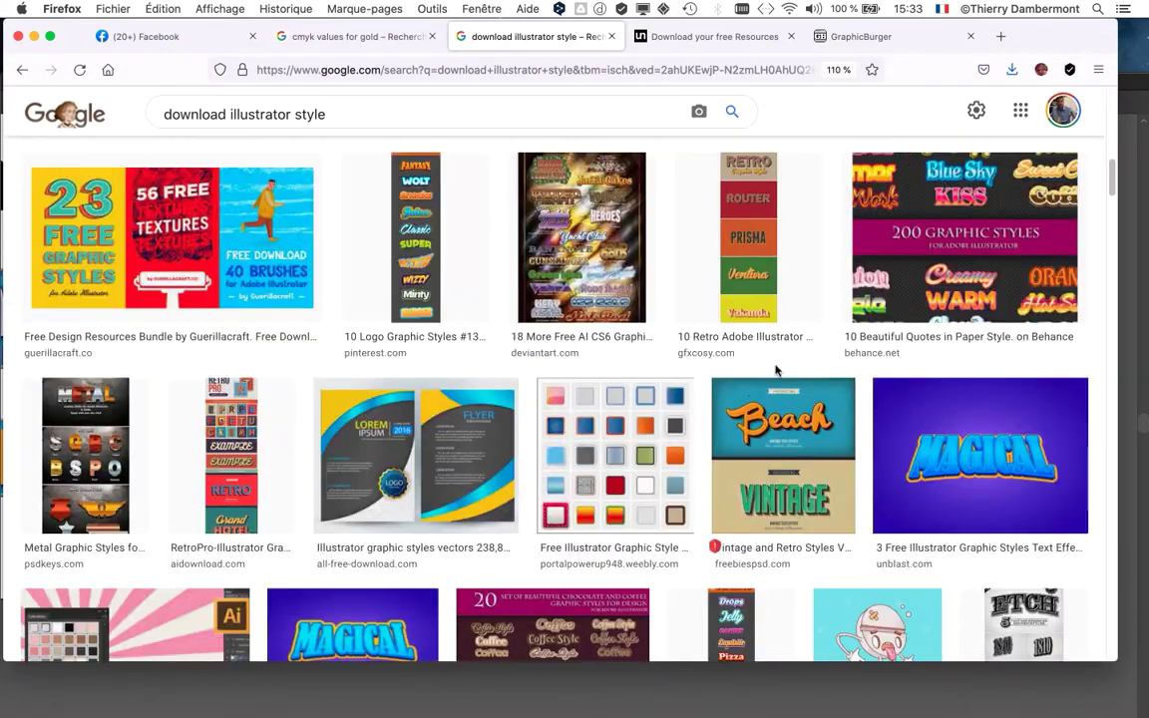
{"action": "scroll", "coordinate": [775, 370], "scroll_direction": "down", "scroll_amount": 10}
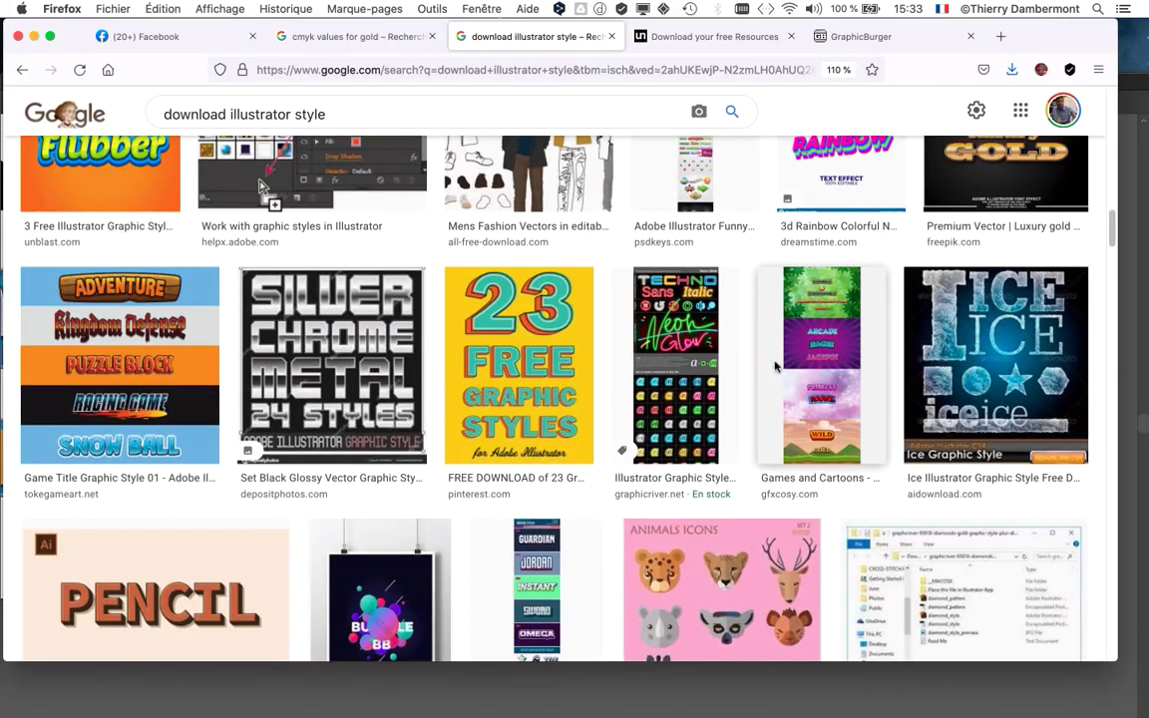
{"action": "scroll", "coordinate": [776, 366], "scroll_direction": "up", "scroll_amount": 20}
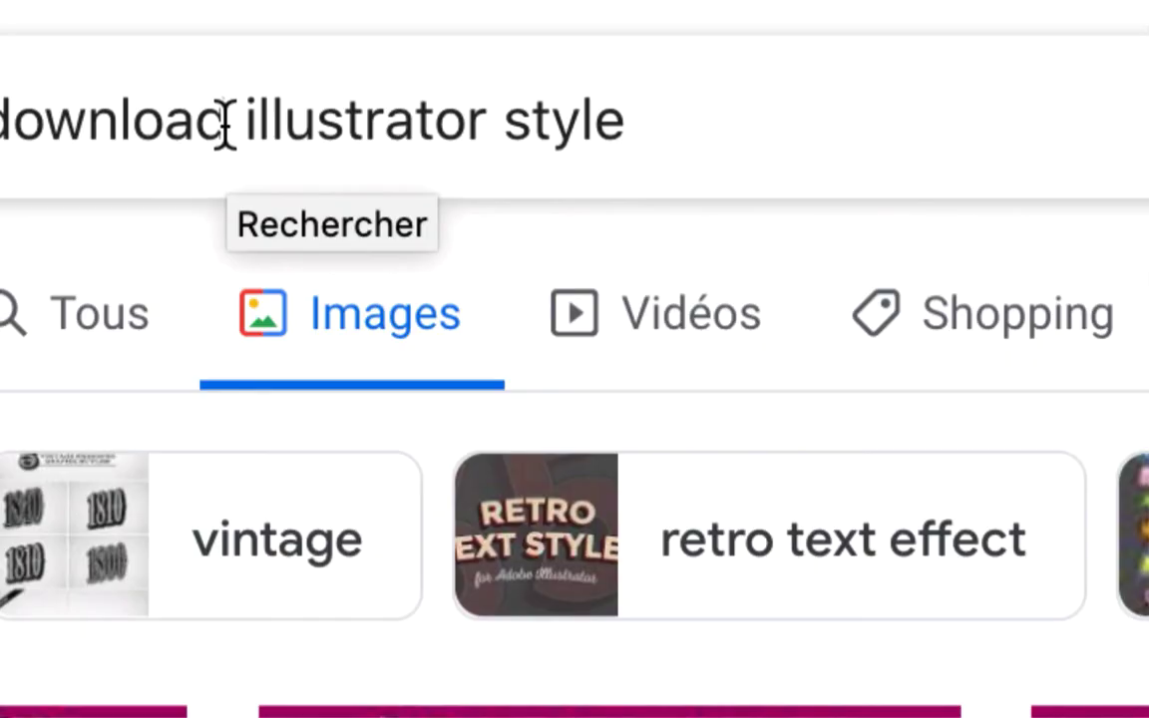
Step: Change the image search to "download illustrator brushes"
{"action": "left_click_drag", "start_coordinate": [501, 121], "coordinate": [626, 125]}
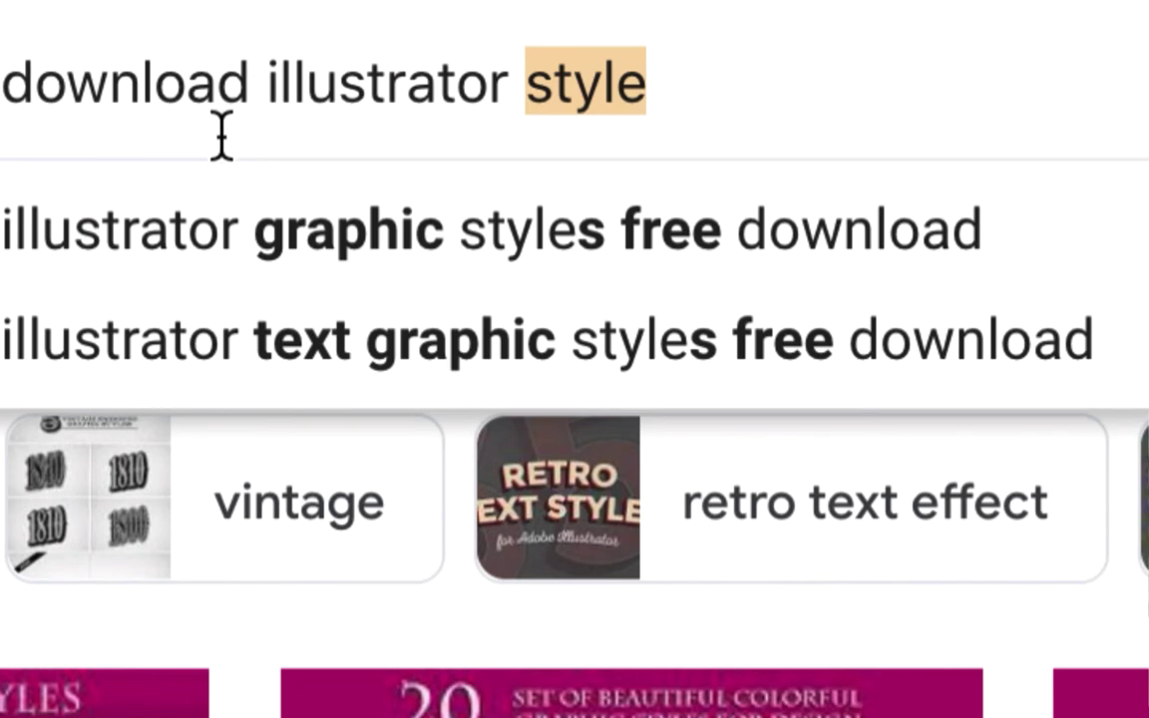
{"action": "type", "text": "brushes"}
{"action": "key", "text": "Return"}
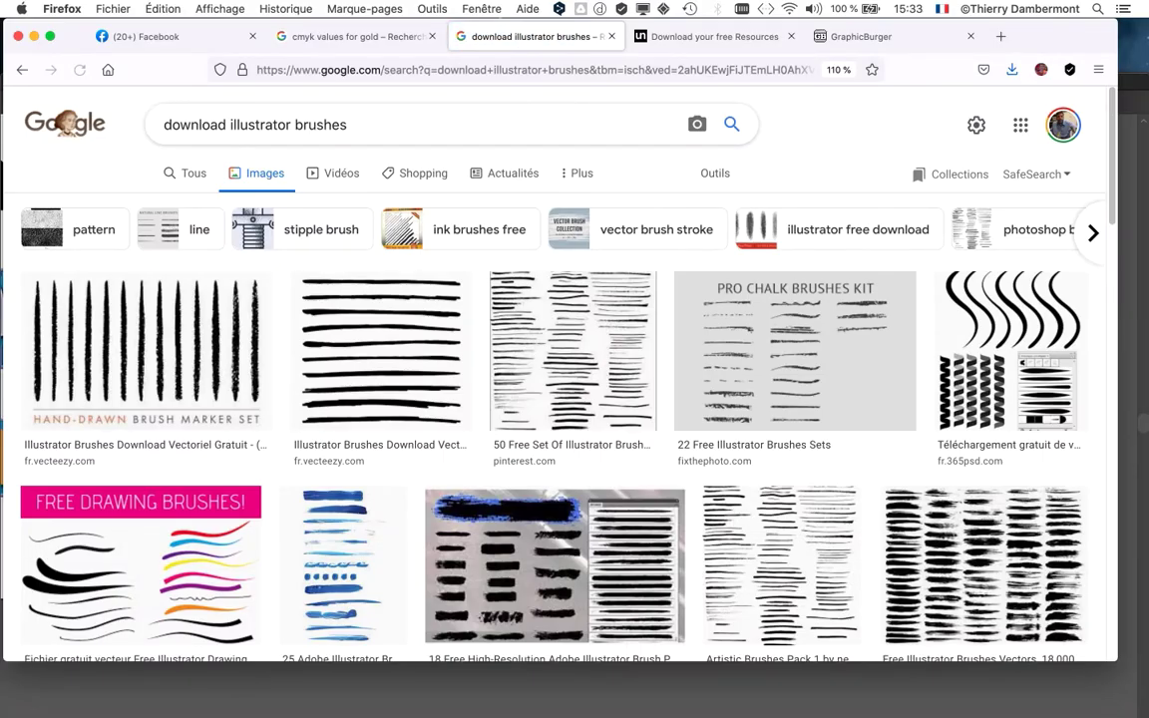
Step: Look through the Illustrator brush image results, previewing the fr.tuto.com result "23 packs de brushes Illustrator"
{"action": "scroll", "coordinate": [558, 399], "scroll_direction": "down", "scroll_amount": 3}
{"action": "scroll", "coordinate": [817, 299], "scroll_direction": "down", "scroll_amount": 10}
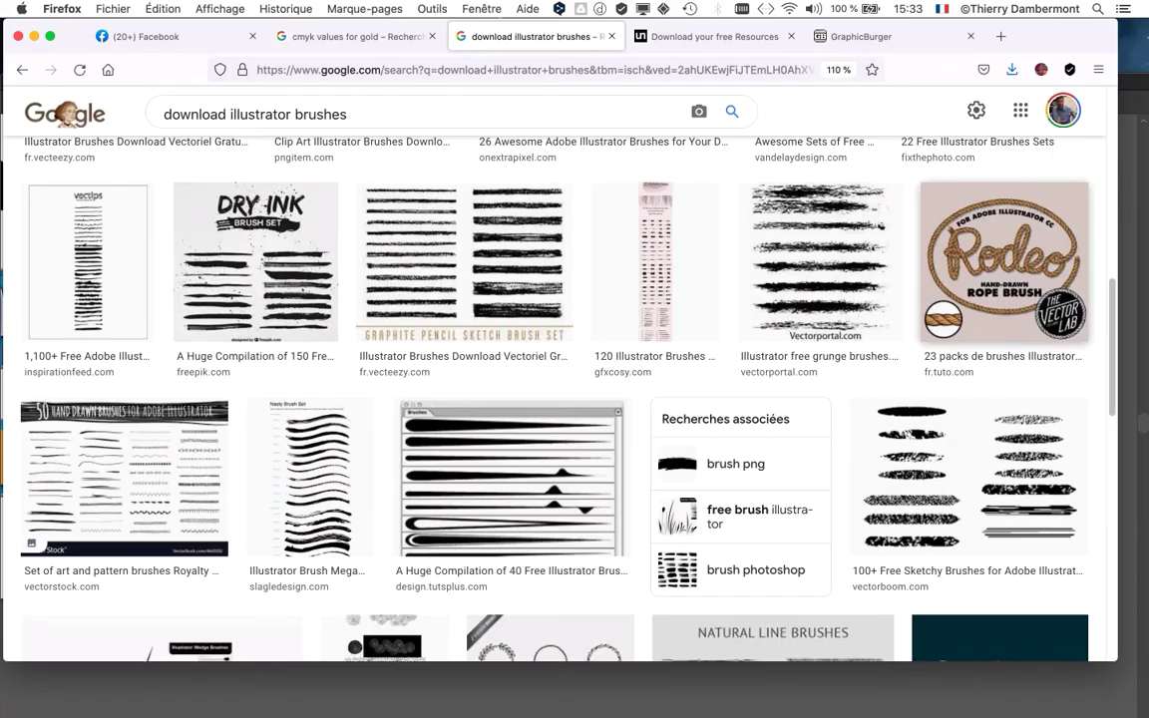
{"action": "scroll", "coordinate": [773, 334], "scroll_direction": "down", "scroll_amount": 5}
{"action": "scroll", "coordinate": [787, 349], "scroll_direction": "down", "scroll_amount": 3}
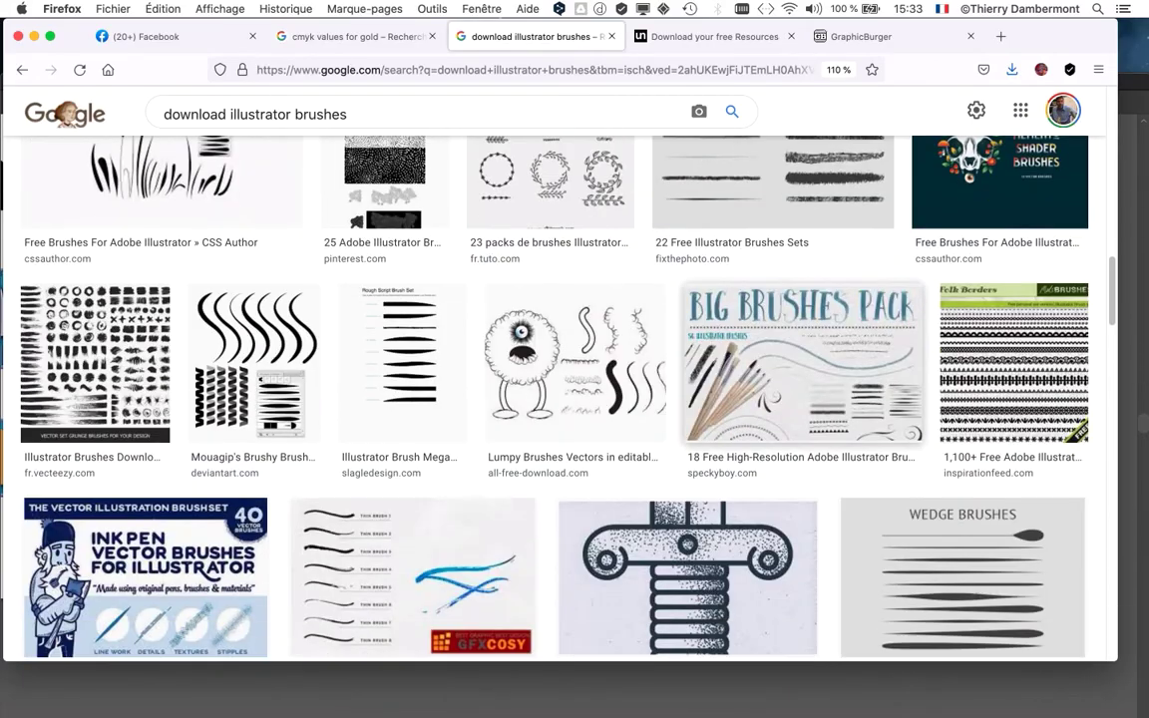
{"action": "left_click", "coordinate": [549, 184]}
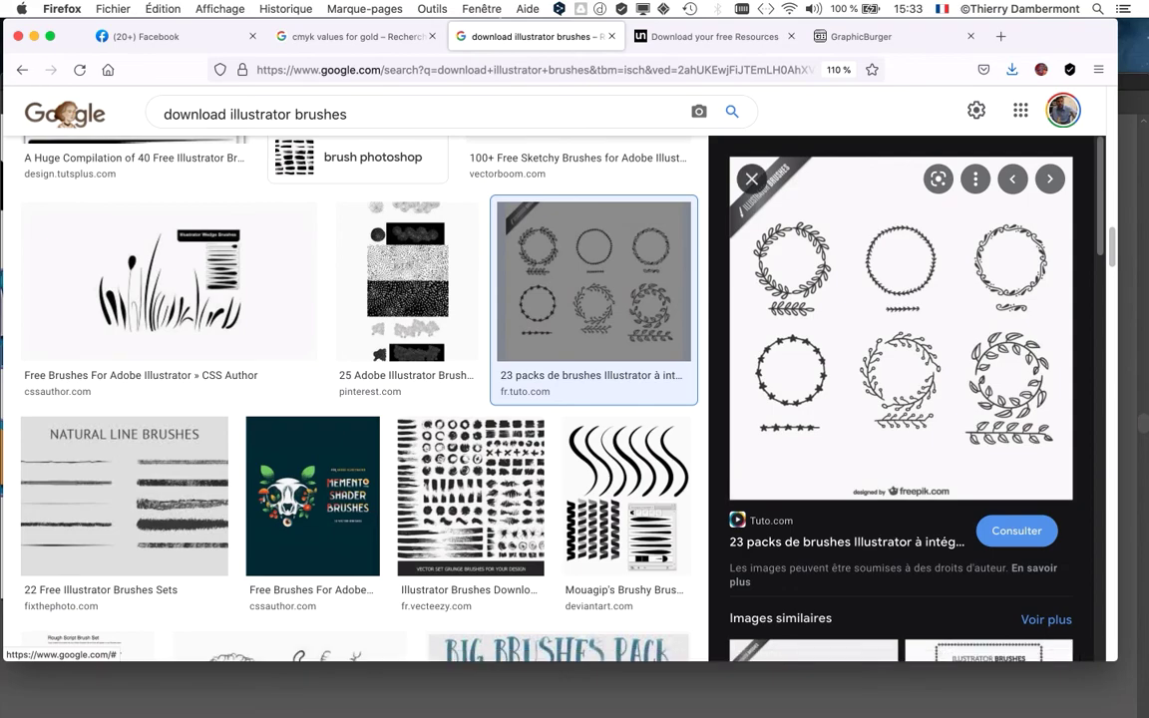
{"action": "key", "text": "Escape"}
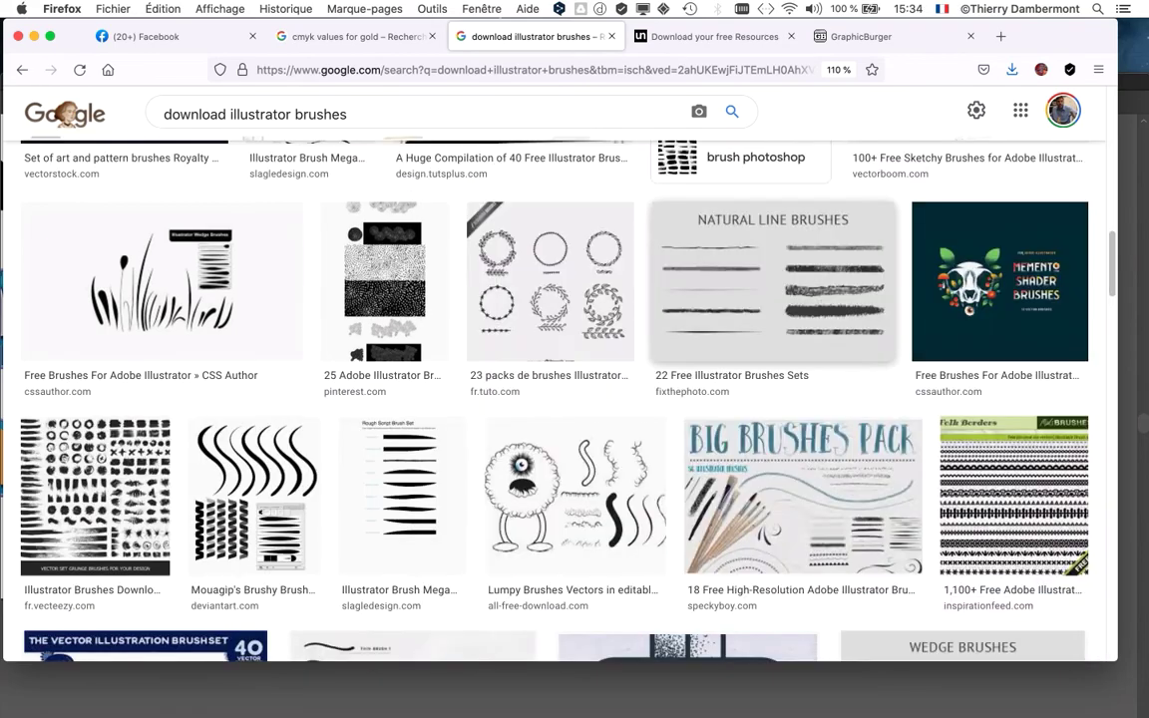
{"action": "scroll", "coordinate": [558, 399], "scroll_direction": "down", "scroll_amount": 10}
{"action": "scroll", "coordinate": [558, 399], "scroll_direction": "down", "scroll_amount": 10}
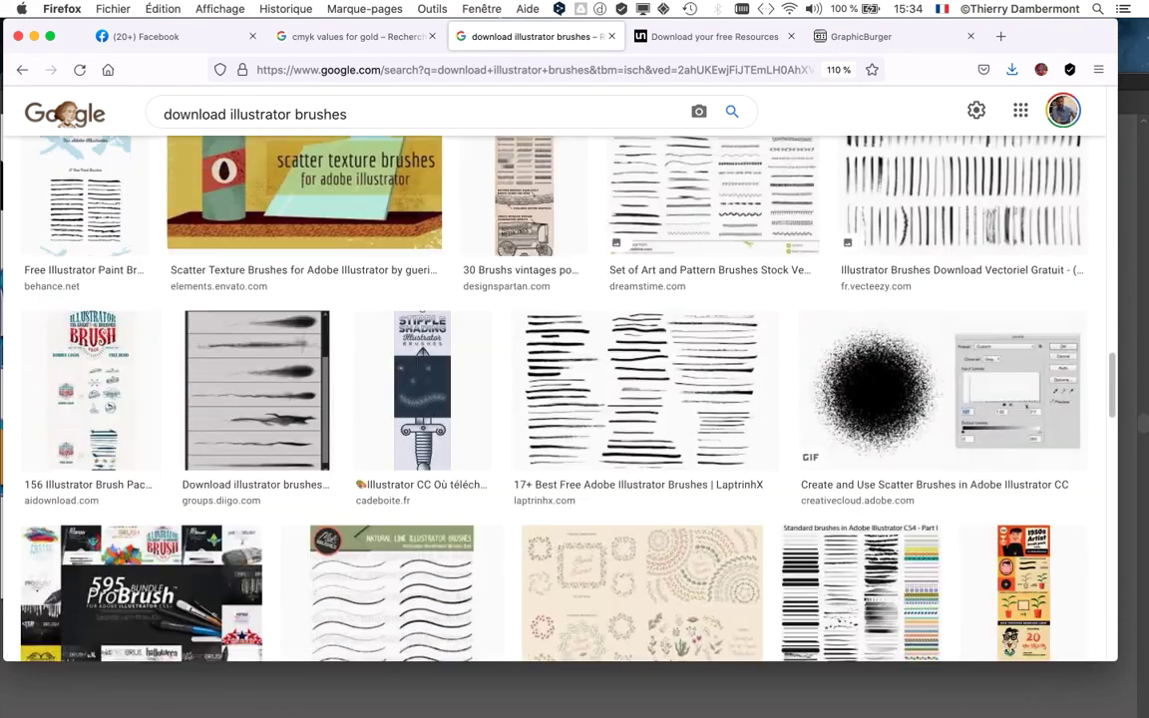
{"action": "scroll", "coordinate": [558, 399], "scroll_direction": "down", "scroll_amount": 5}
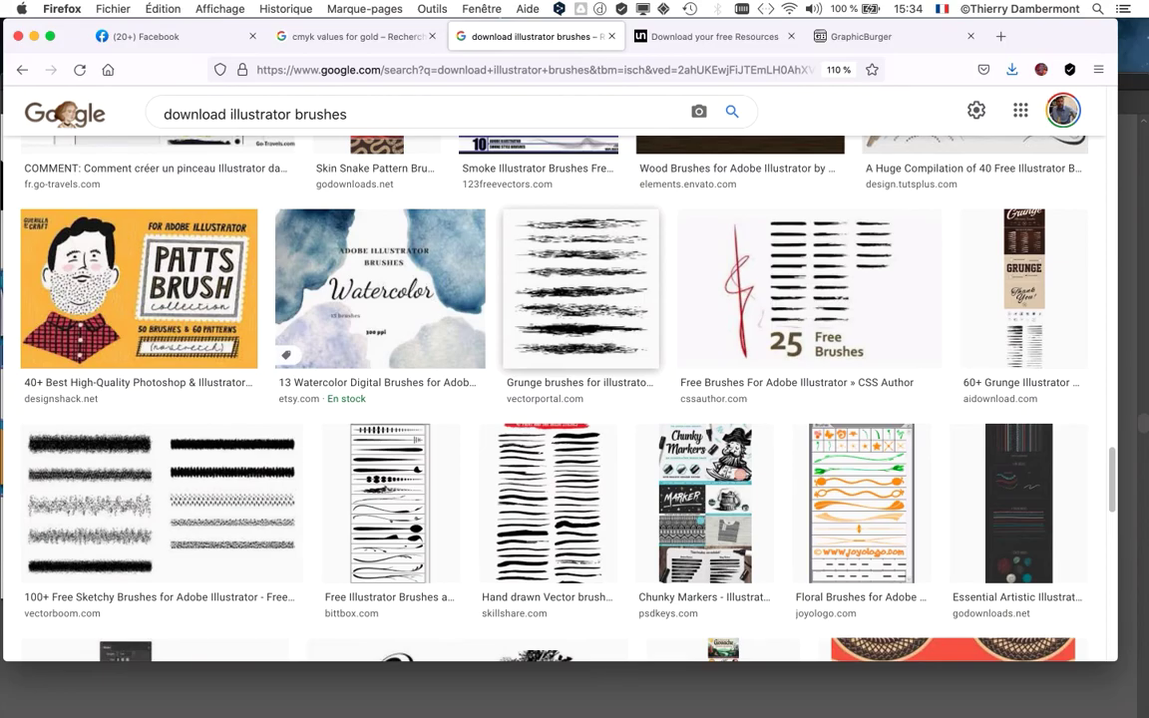
{"action": "scroll", "coordinate": [548, 339], "scroll_direction": "down", "scroll_amount": 3}
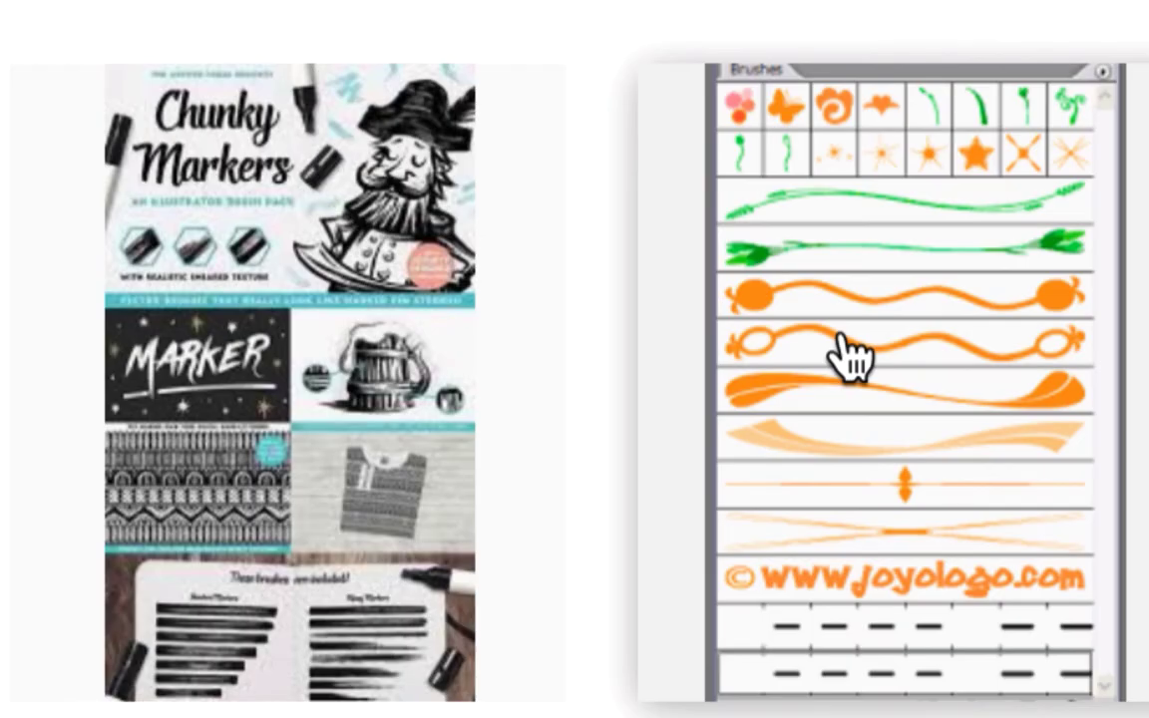
Step: Preview the joyologo.com result "Floral Brushes for Adobe Illustrator" and return to the start of the brush image results
{"action": "left_click", "coordinate": [846, 357]}
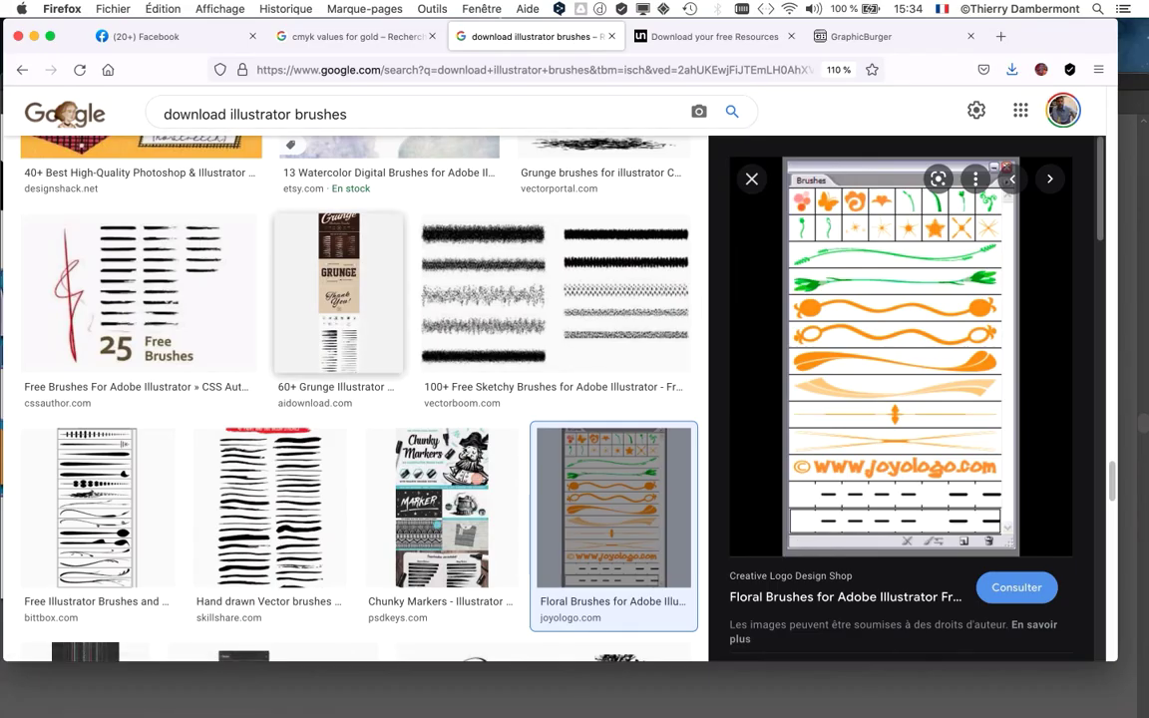
{"action": "scroll", "coordinate": [353, 399], "scroll_direction": "down", "scroll_amount": 10}
{"action": "scroll", "coordinate": [354, 449], "scroll_direction": "up", "scroll_amount": 10}
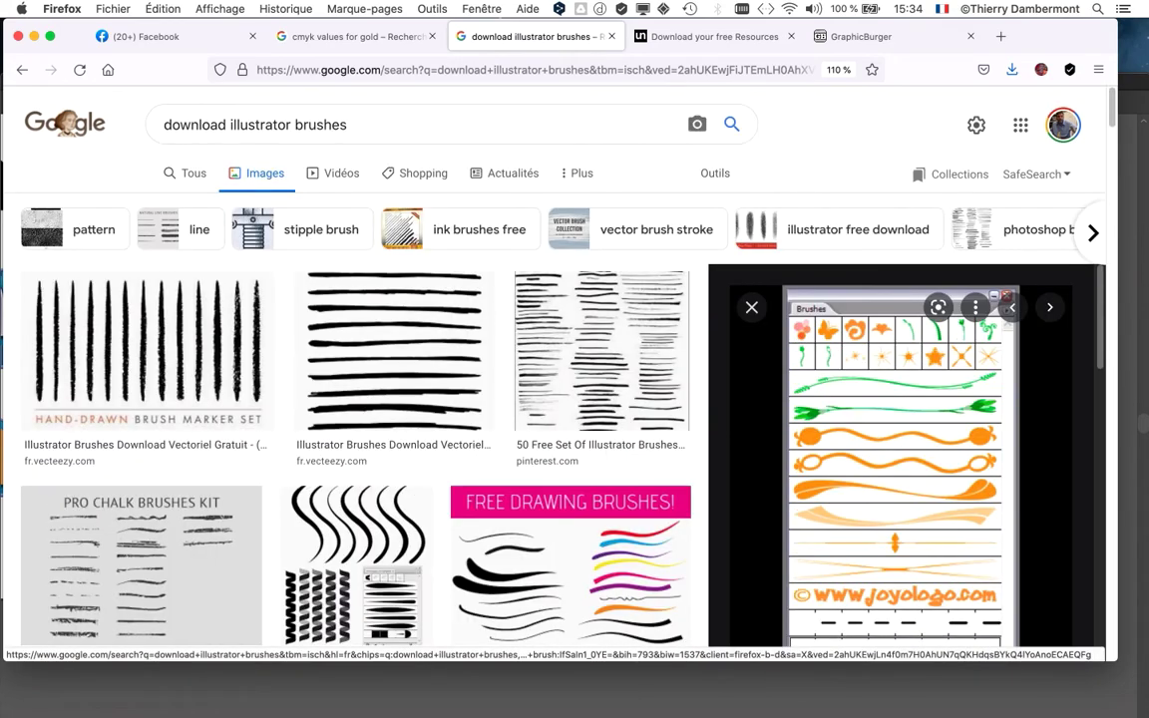
Step: Change the search to "download illustrator pattern" and show its image results
{"action": "left_click", "coordinate": [191, 174]}
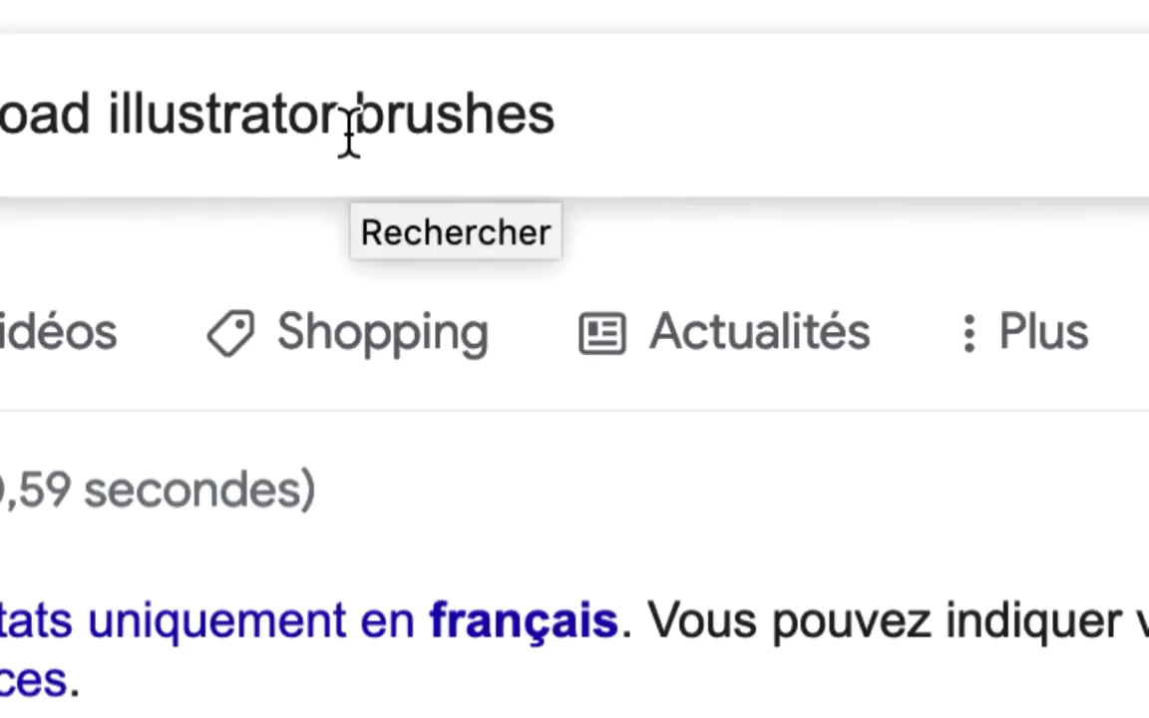
{"action": "left_click_drag", "start_coordinate": [354, 122], "coordinate": [551, 122]}
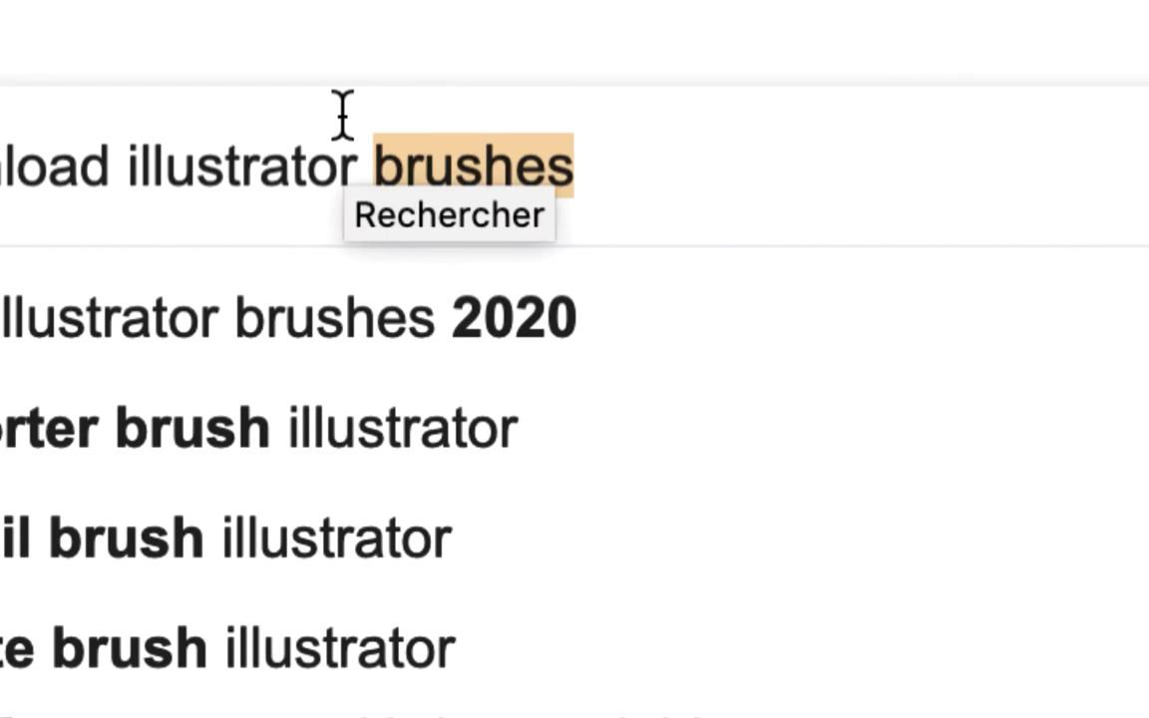
{"action": "type", "text": "pattern"}
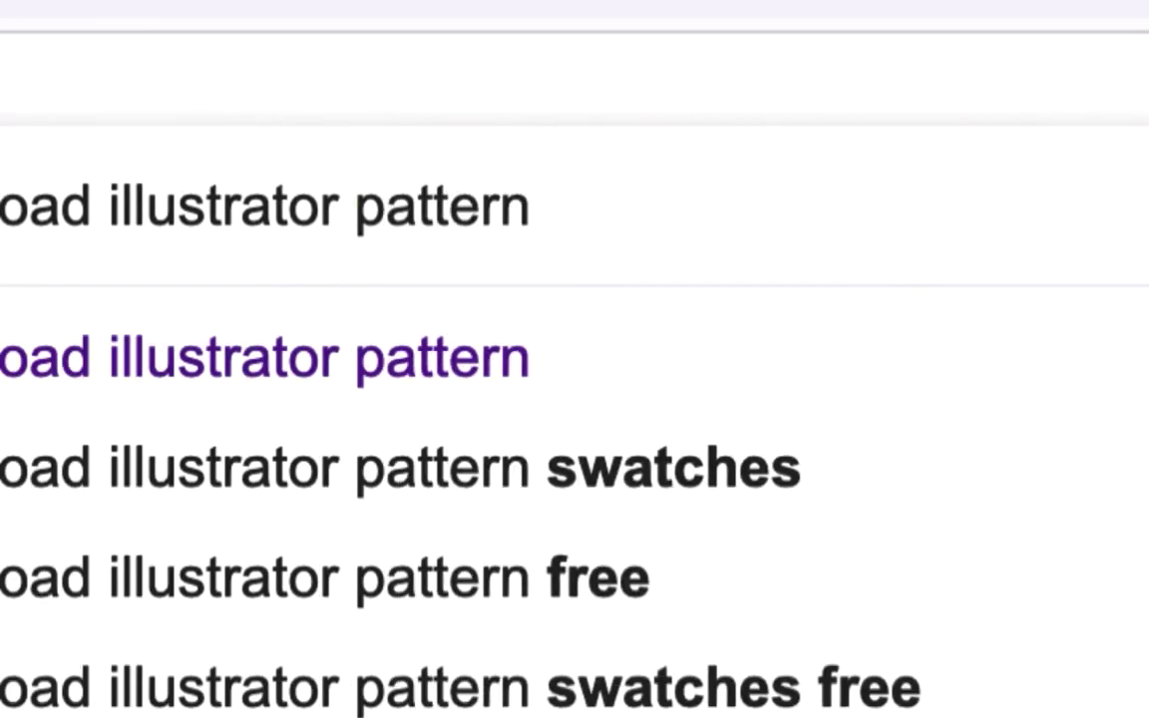
{"action": "key", "text": "Return"}
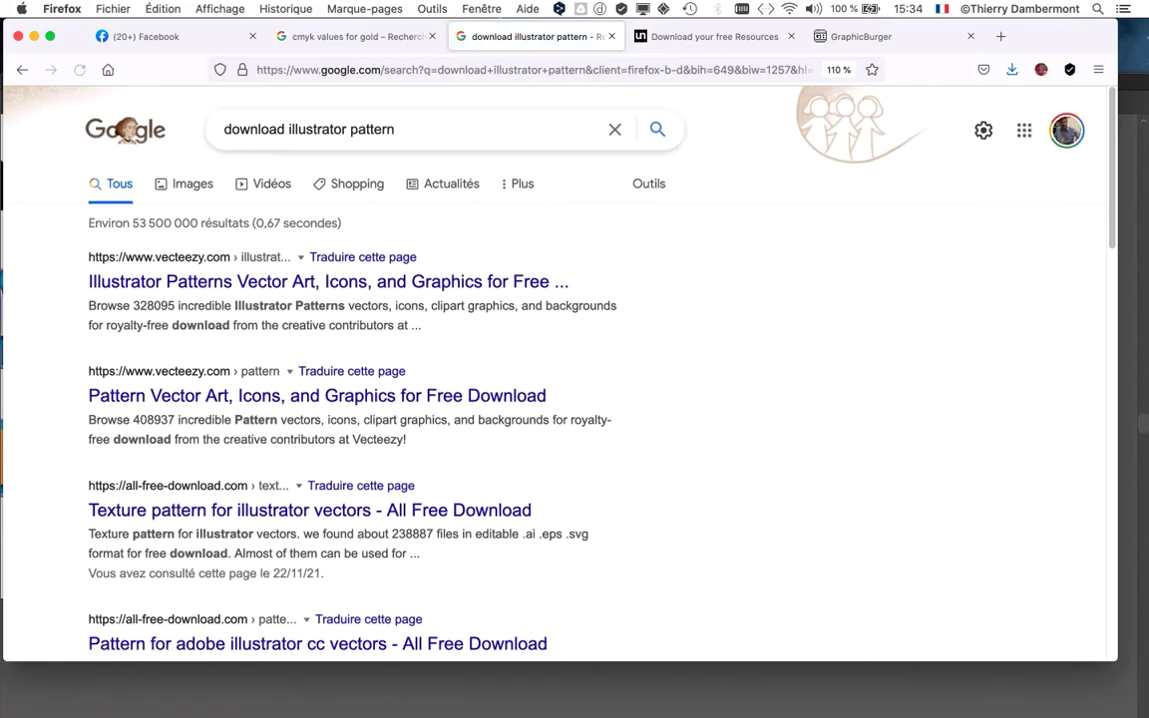
{"action": "key", "text": "Return"}
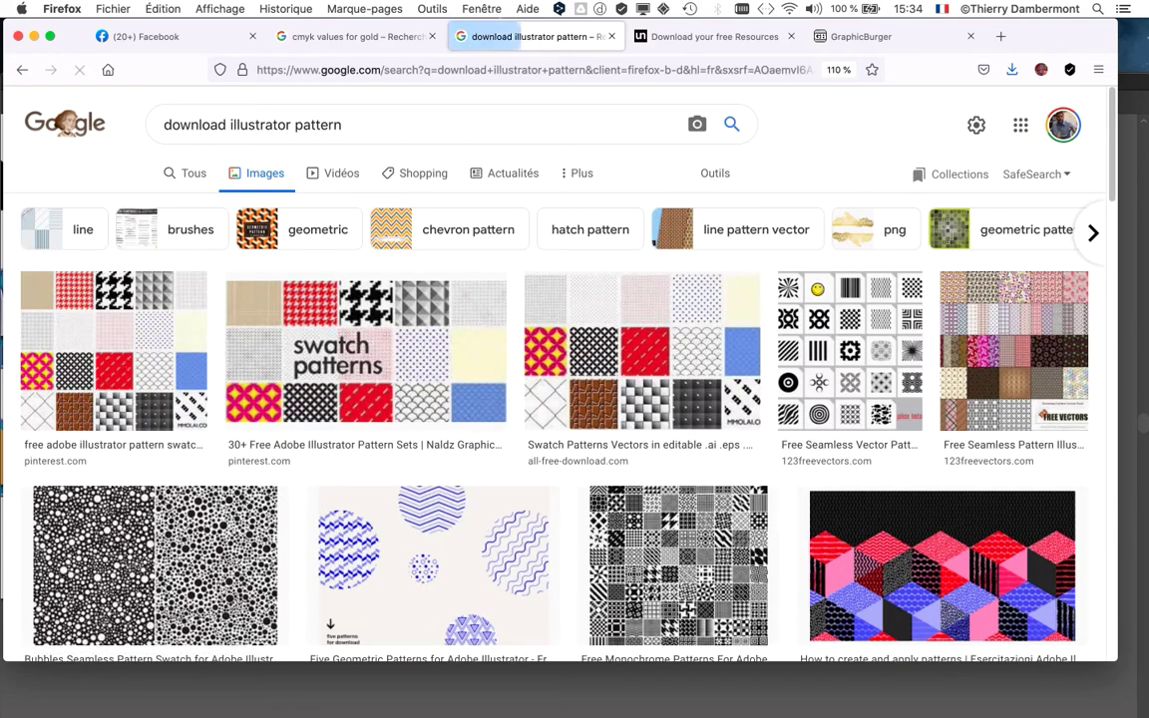
Step: Look through the image results for downloadable Illustrator patterns and return to the start of the results
{"action": "scroll", "coordinate": [569, 399], "scroll_direction": "down", "scroll_amount": 10}
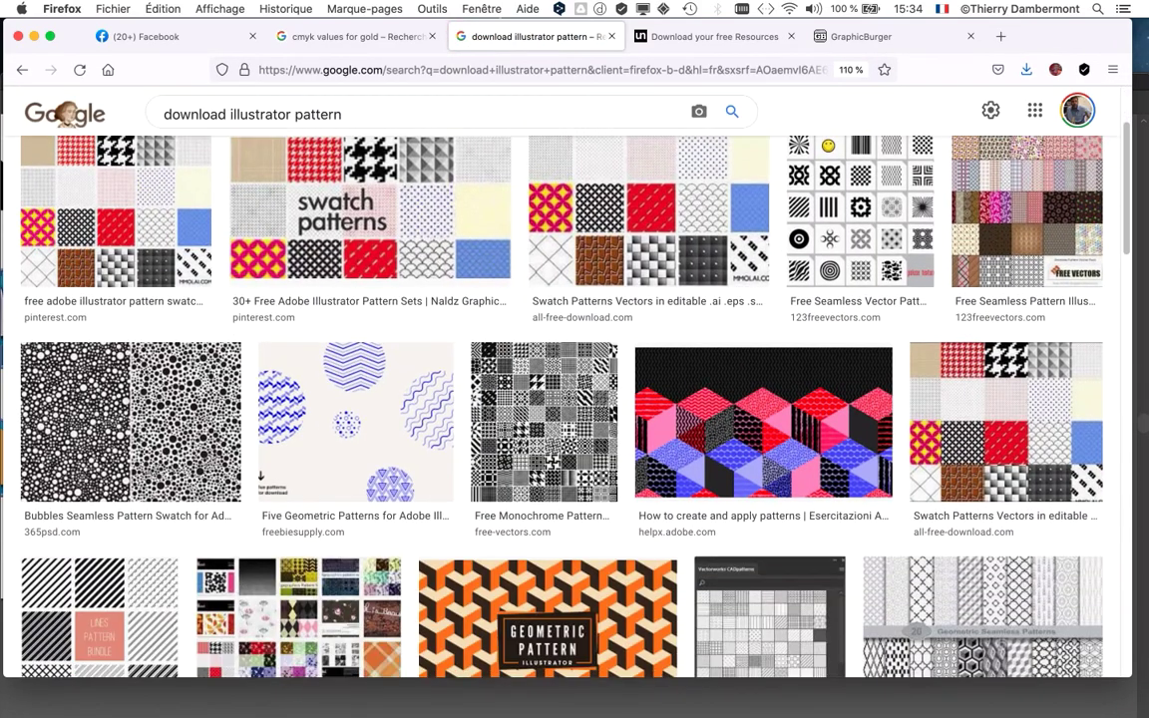
{"action": "scroll", "coordinate": [568, 398], "scroll_direction": "down", "scroll_amount": 4}
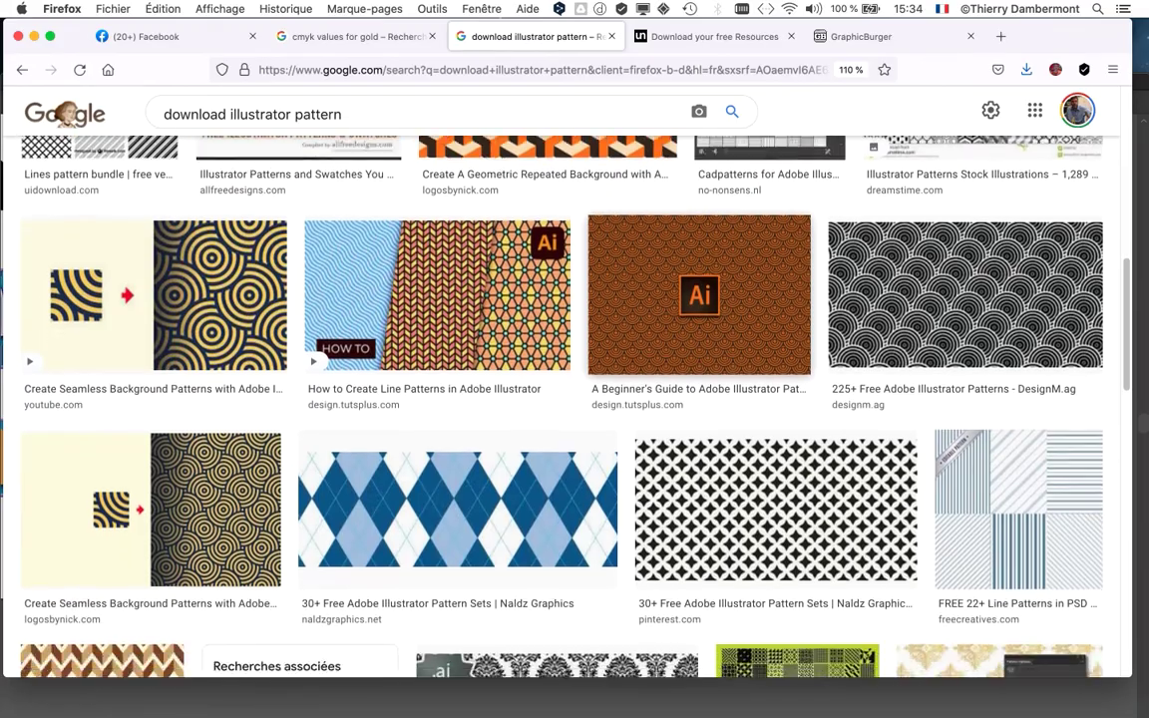
{"action": "scroll", "coordinate": [569, 399], "scroll_direction": "down", "scroll_amount": 13}
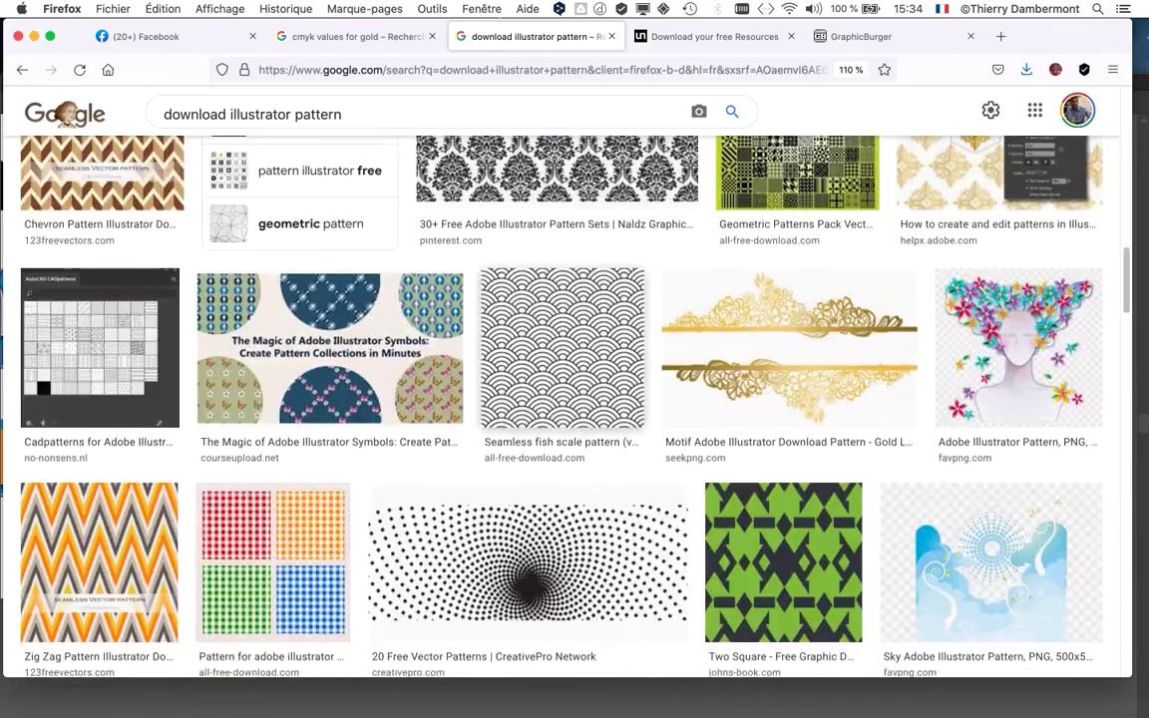
{"action": "scroll", "coordinate": [568, 399], "scroll_direction": "down", "scroll_amount": 8}
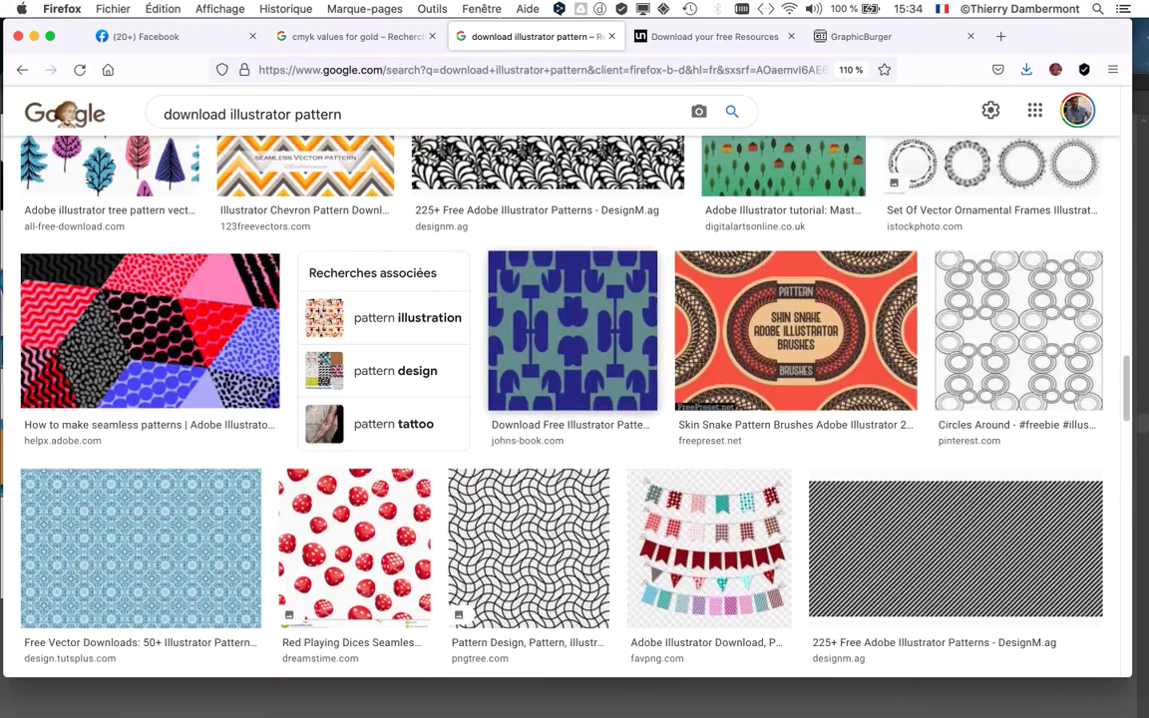
{"action": "scroll", "coordinate": [568, 399], "scroll_direction": "up", "scroll_amount": 14}
{"action": "scroll", "coordinate": [568, 399], "scroll_direction": "up", "scroll_amount": 5}
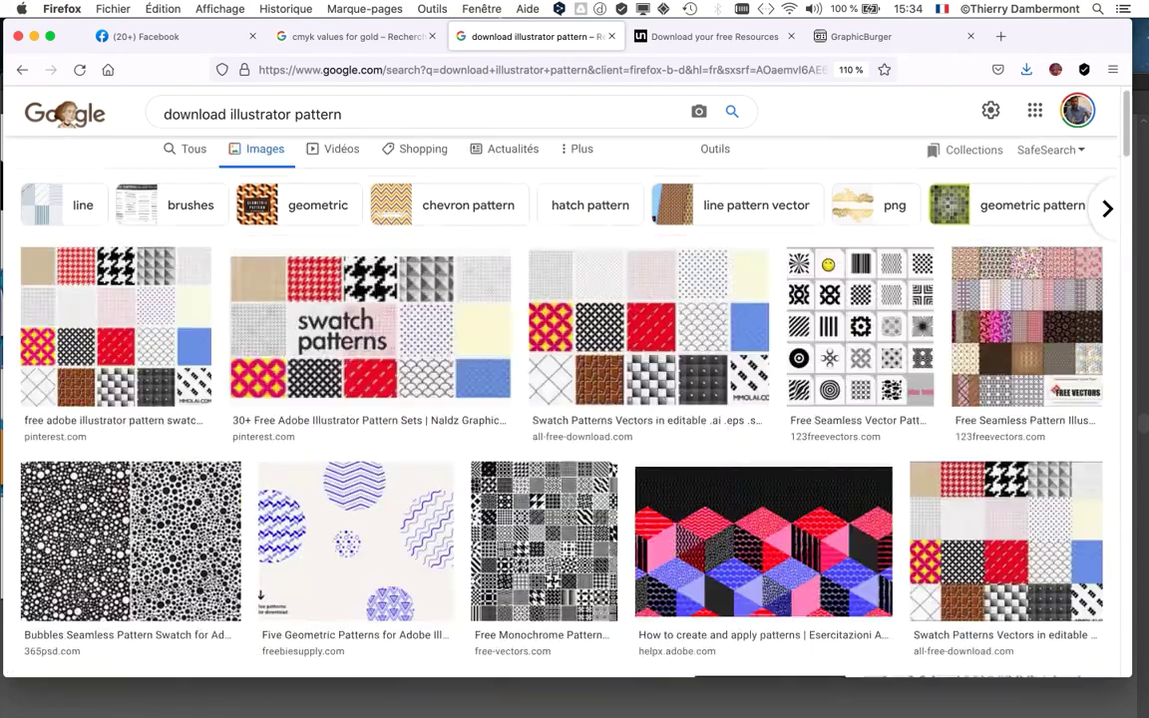
Step: Change the image search to "download illustrator symbol" and look through the results, previewing the 365psd.com vector pictogram set
{"action": "left_click", "coordinate": [295, 124]}
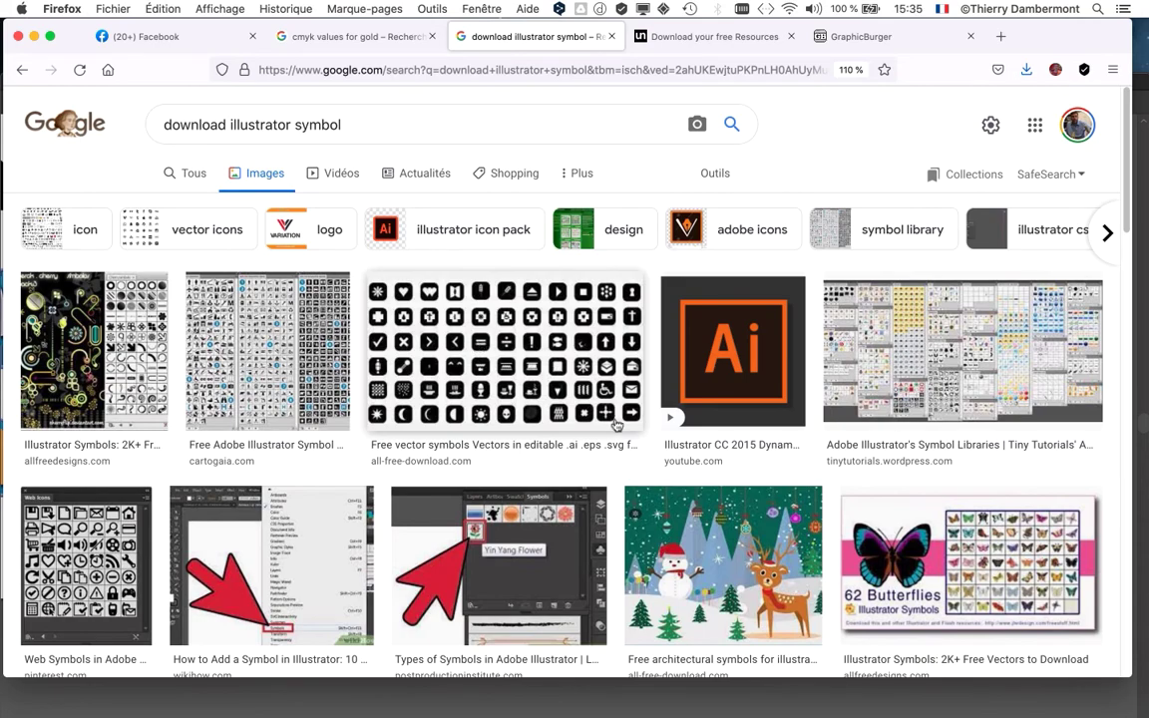
{"action": "scroll", "coordinate": [616, 426], "scroll_direction": "down", "scroll_amount": 10}
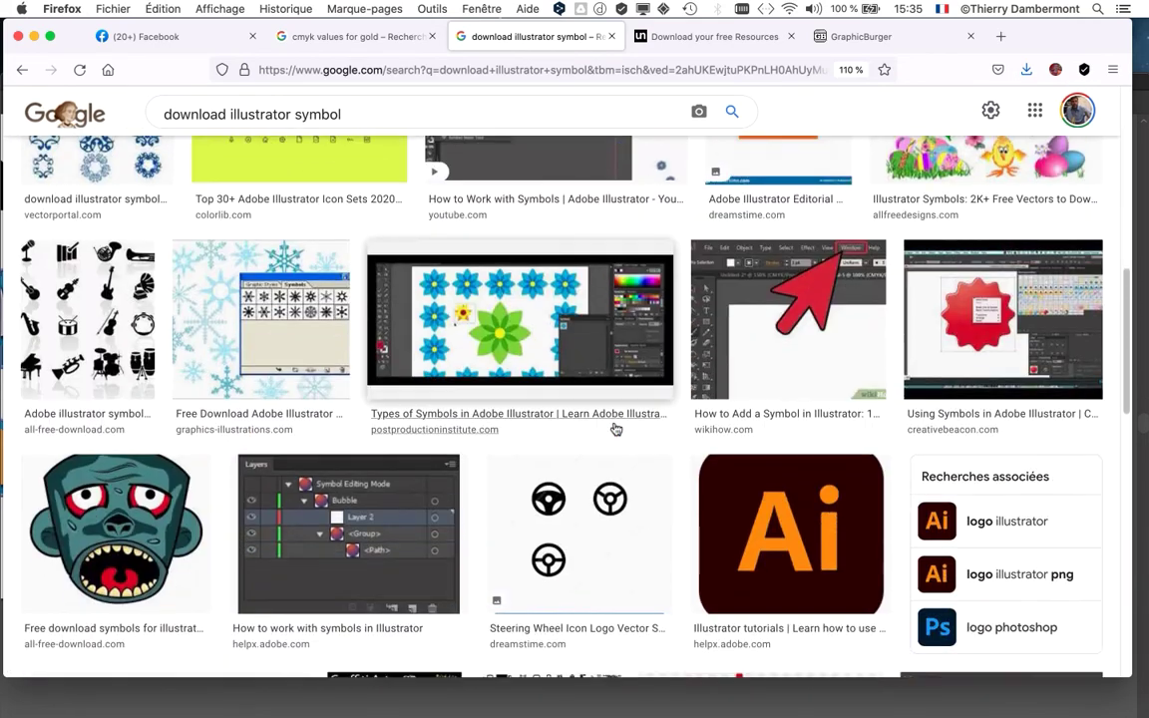
{"action": "scroll", "coordinate": [616, 429], "scroll_direction": "down", "scroll_amount": 10}
{"action": "scroll", "coordinate": [611, 422], "scroll_direction": "down", "scroll_amount": 2}
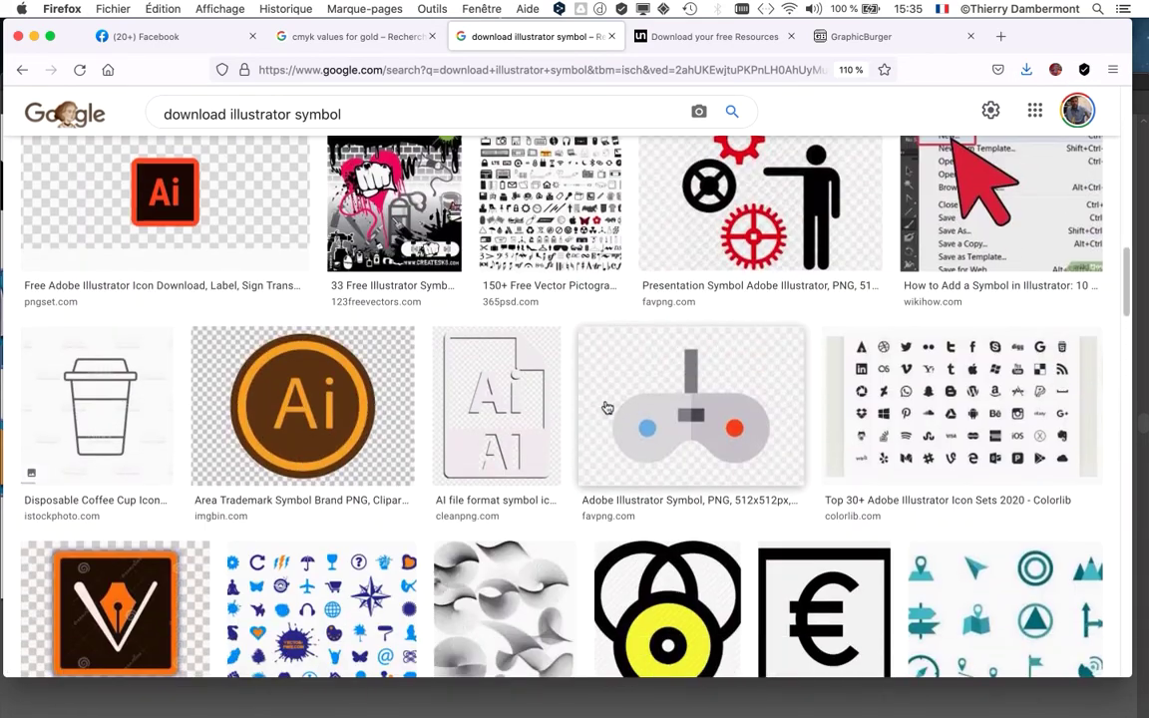
{"action": "left_click", "coordinate": [550, 215]}
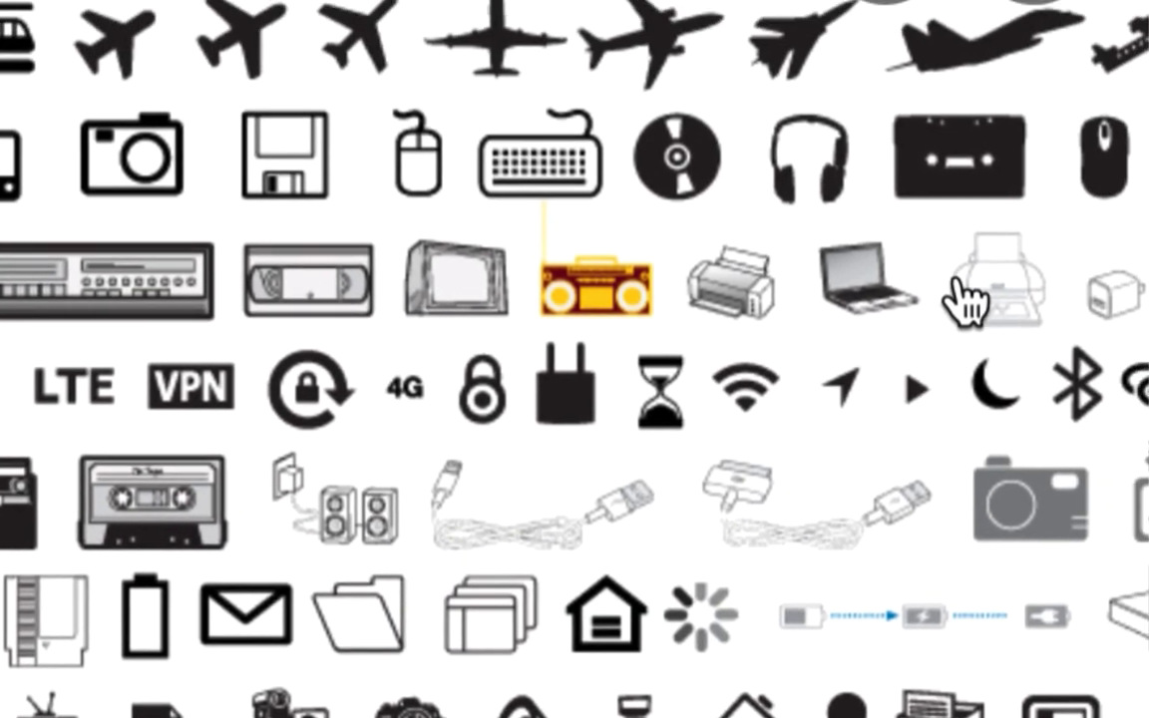
{"action": "mouse_move", "coordinate": [969, 256]}
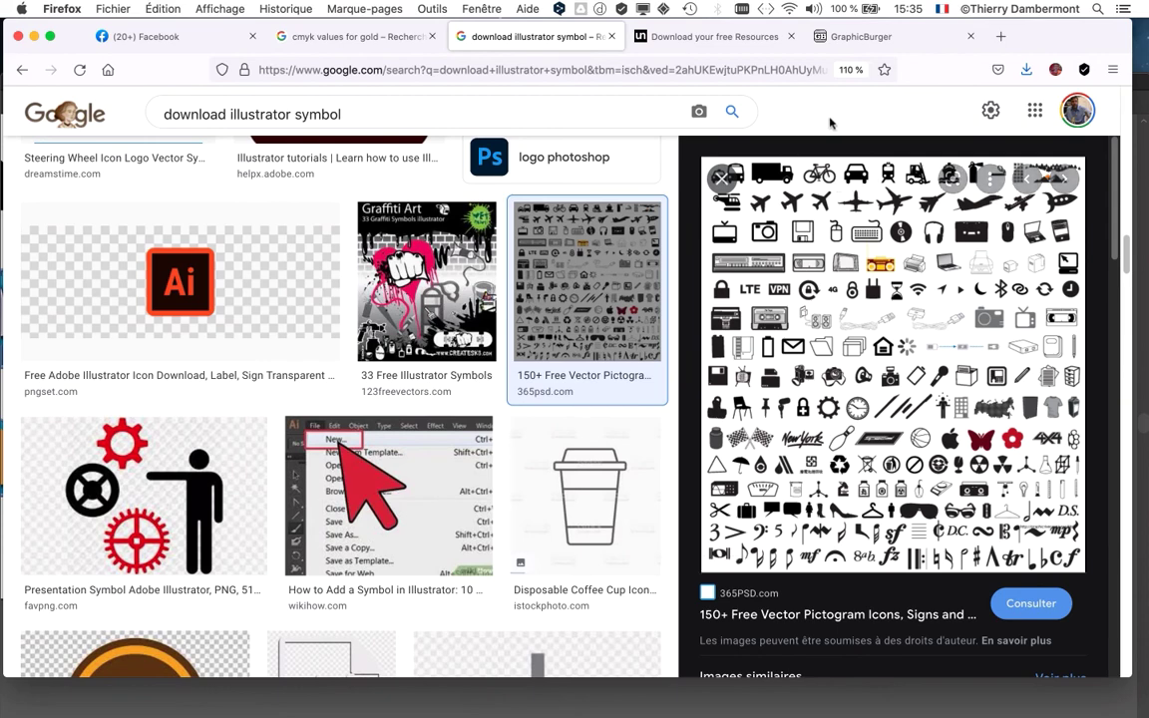
{"action": "key", "text": "Escape"}
{"action": "scroll", "coordinate": [781, 428], "scroll_direction": "down", "scroll_amount": 1}
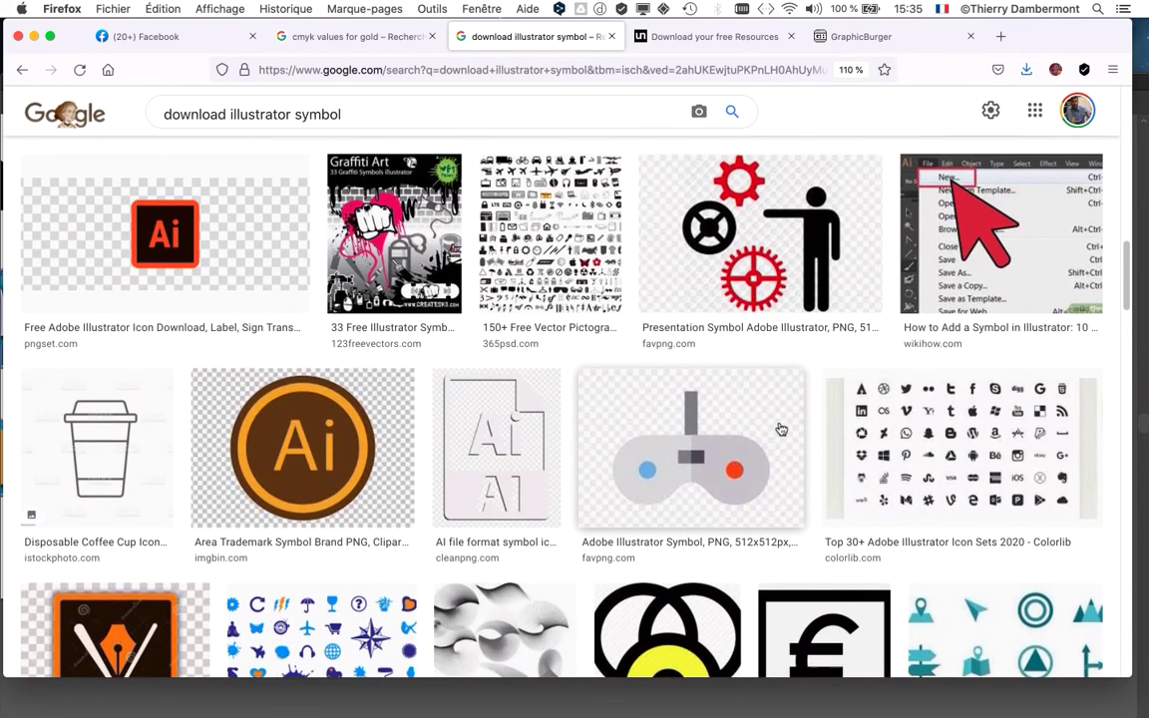
{"action": "scroll", "coordinate": [780, 428], "scroll_direction": "up", "scroll_amount": 15}
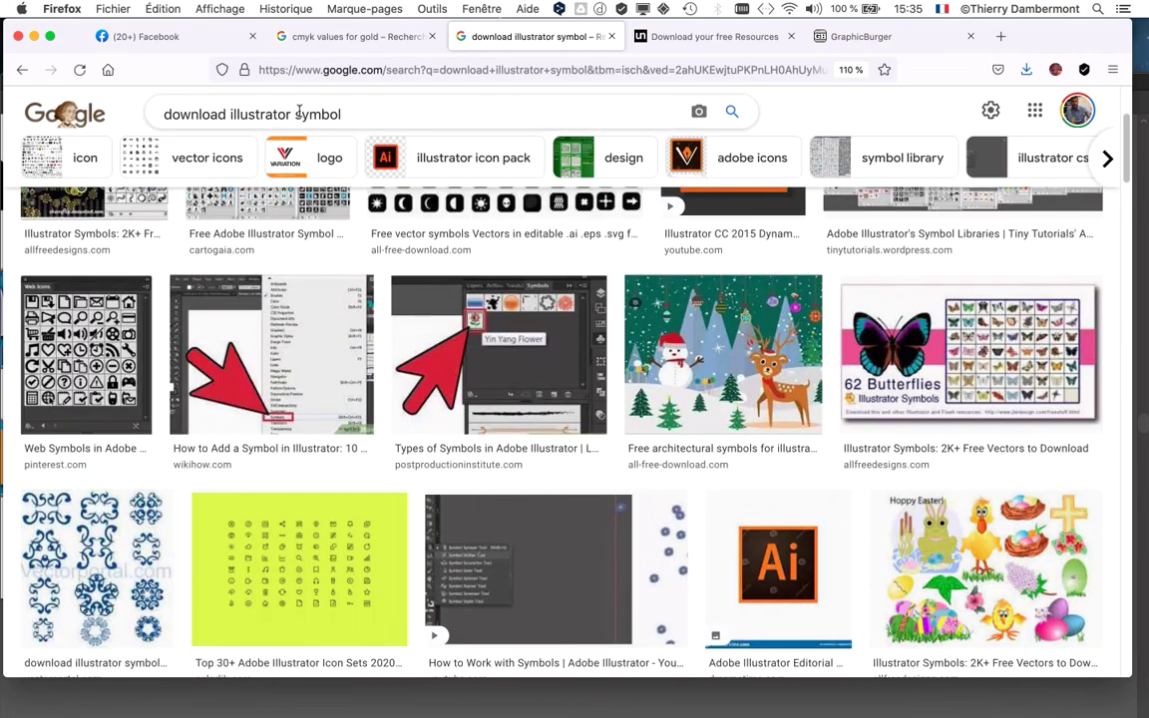
Step: Change the image search to "download illustrator gradient"
{"action": "double_click", "coordinate": [300, 114]}
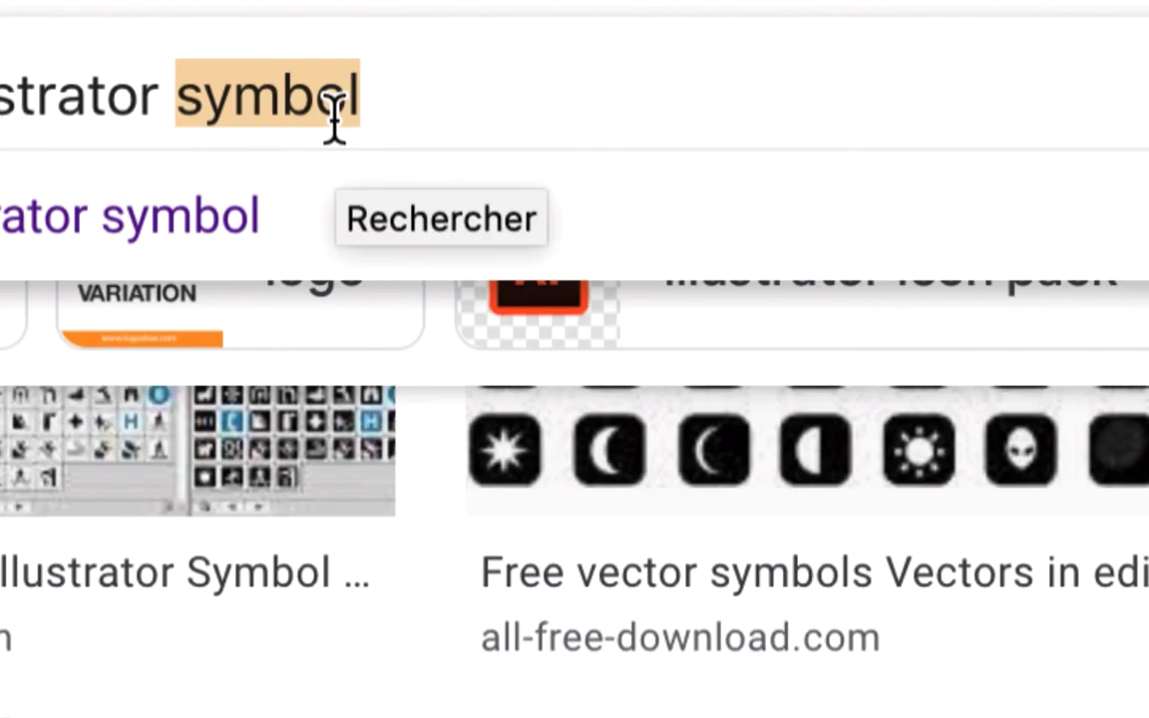
{"action": "type", "text": "gradient"}
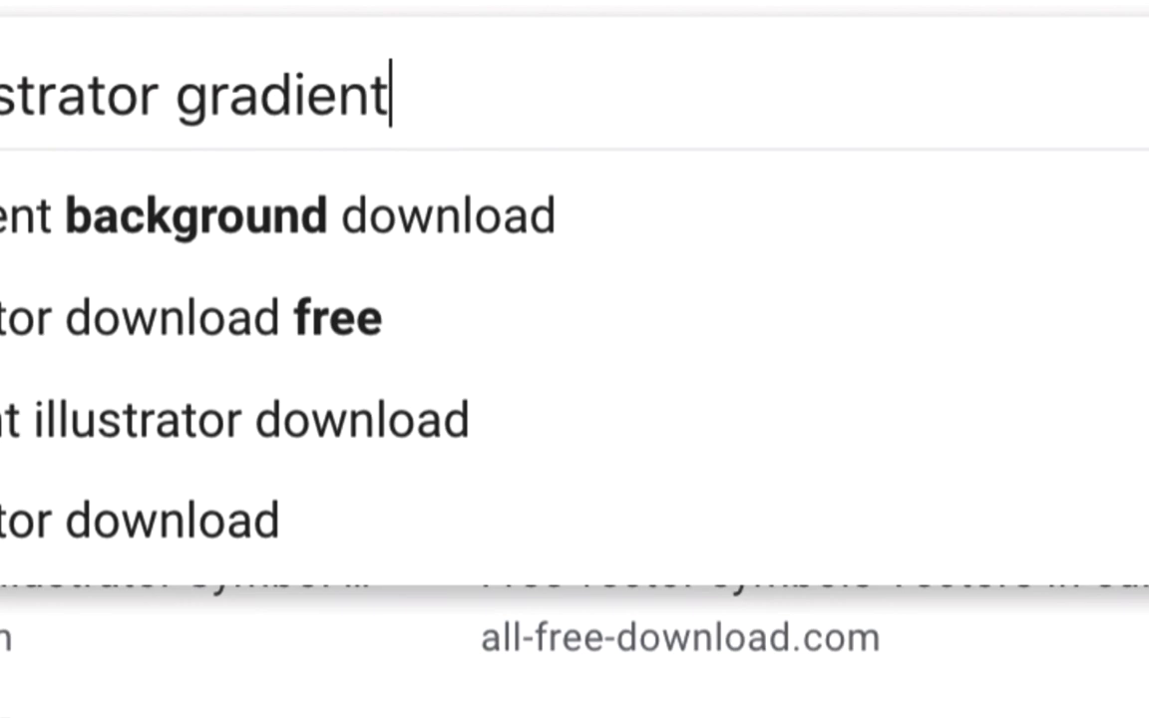
{"action": "key", "text": "Return"}
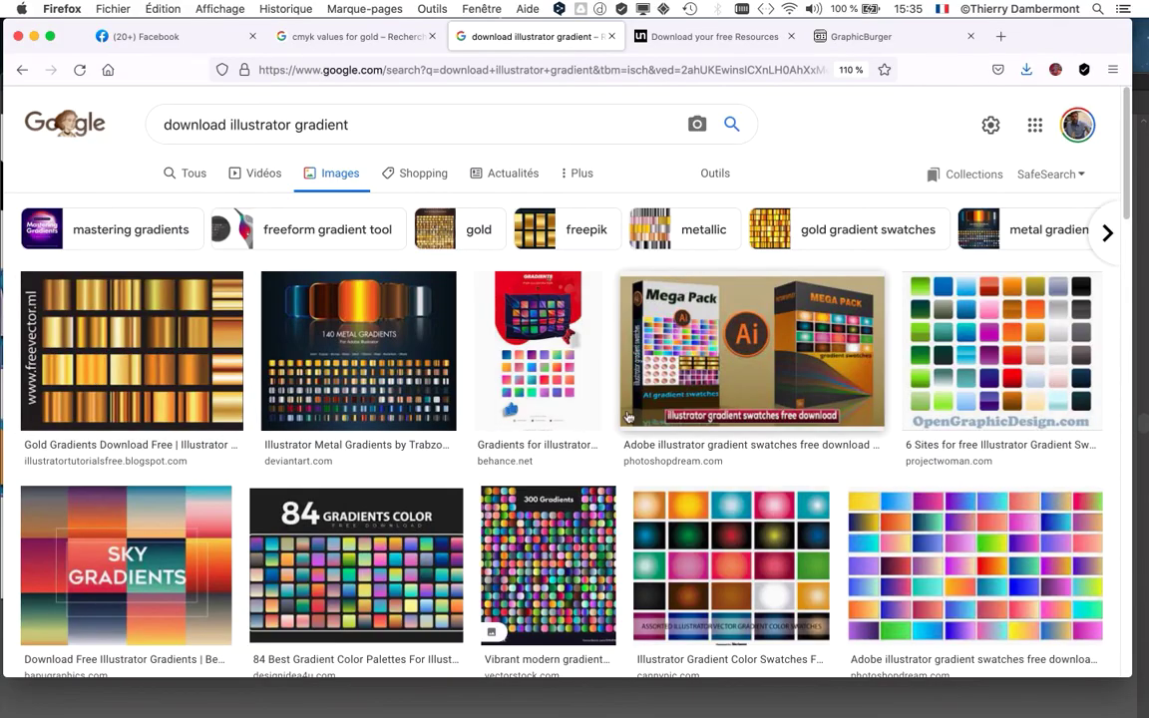
Step: Look through the Illustrator gradient image results and show the already open "cmyk values for gold" image results
{"action": "scroll", "coordinate": [628, 423], "scroll_direction": "down", "scroll_amount": 5}
{"action": "scroll", "coordinate": [628, 423], "scroll_direction": "down", "scroll_amount": 8}
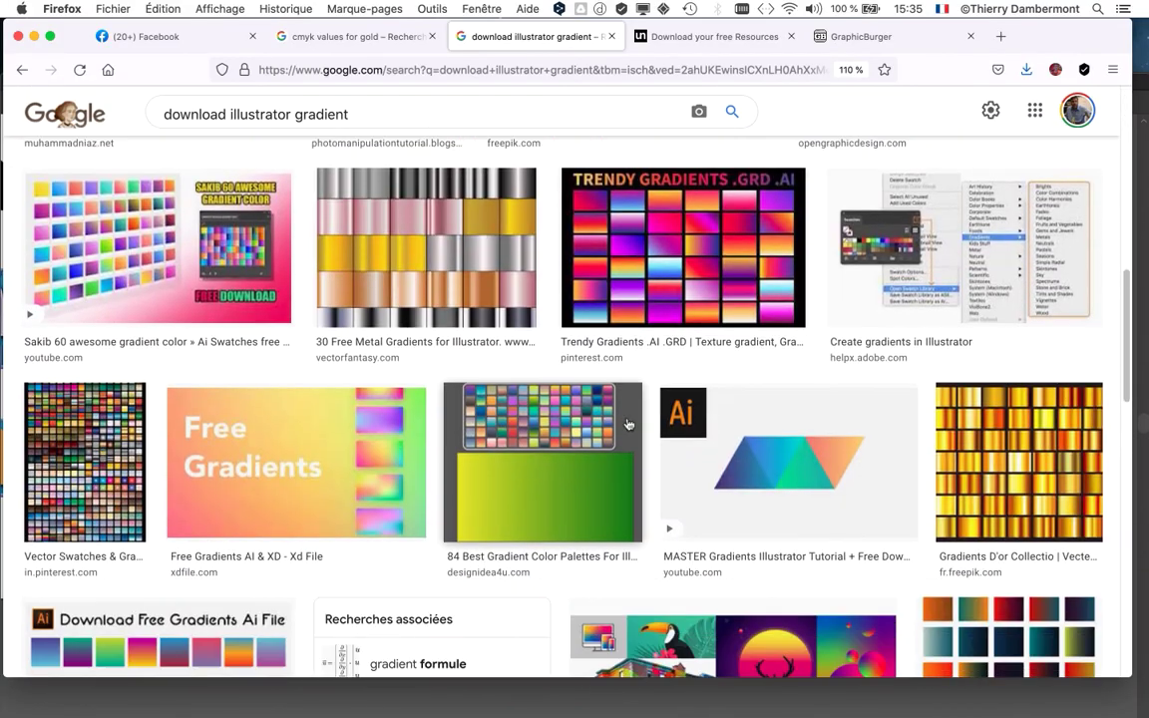
{"action": "scroll", "coordinate": [628, 423], "scroll_direction": "down", "scroll_amount": 10}
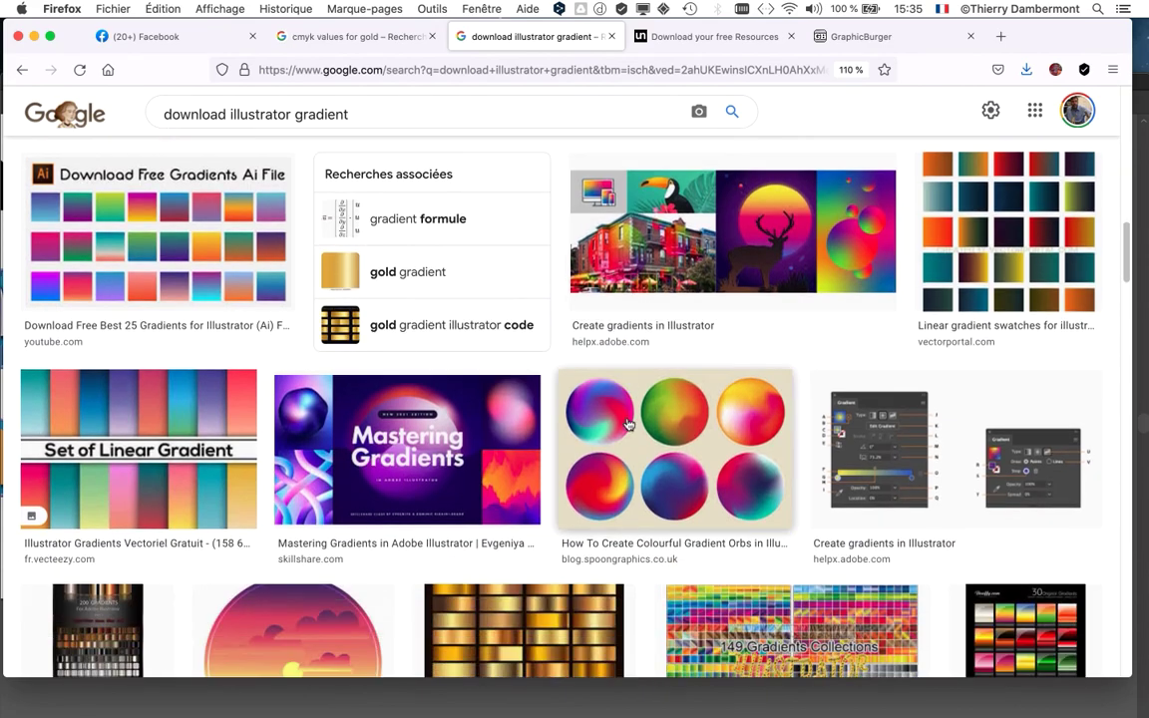
{"action": "scroll", "coordinate": [628, 422], "scroll_direction": "down", "scroll_amount": 2}
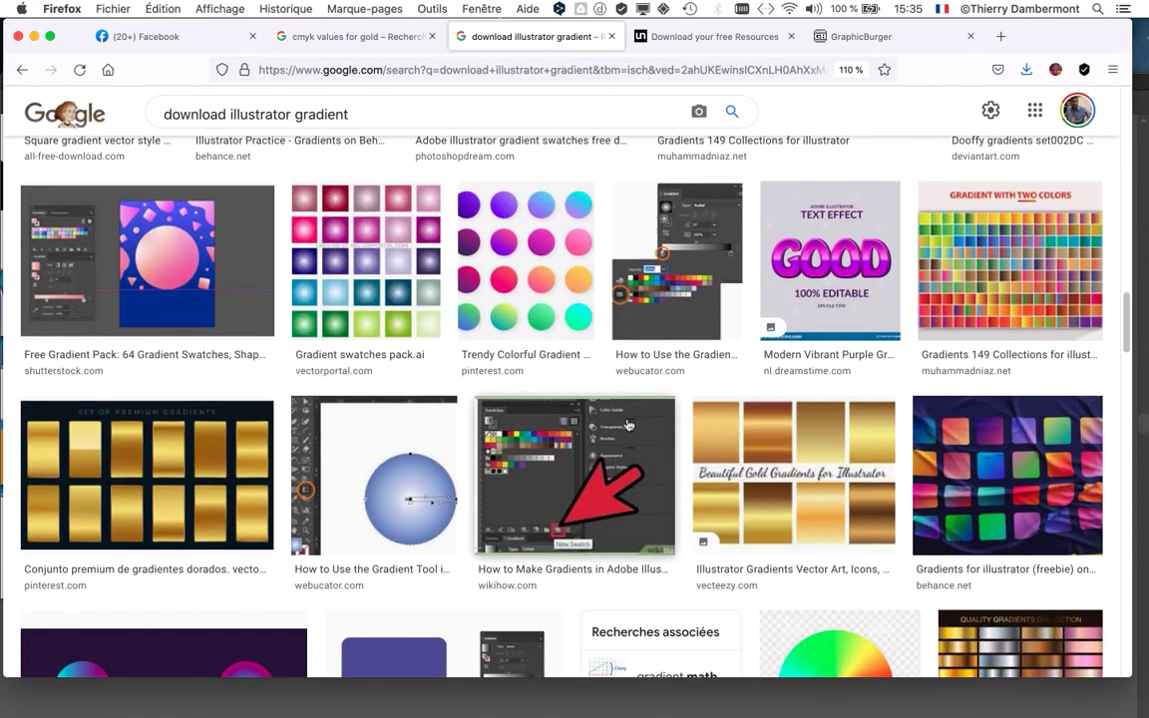
{"action": "scroll", "coordinate": [628, 422], "scroll_direction": "up", "scroll_amount": 15}
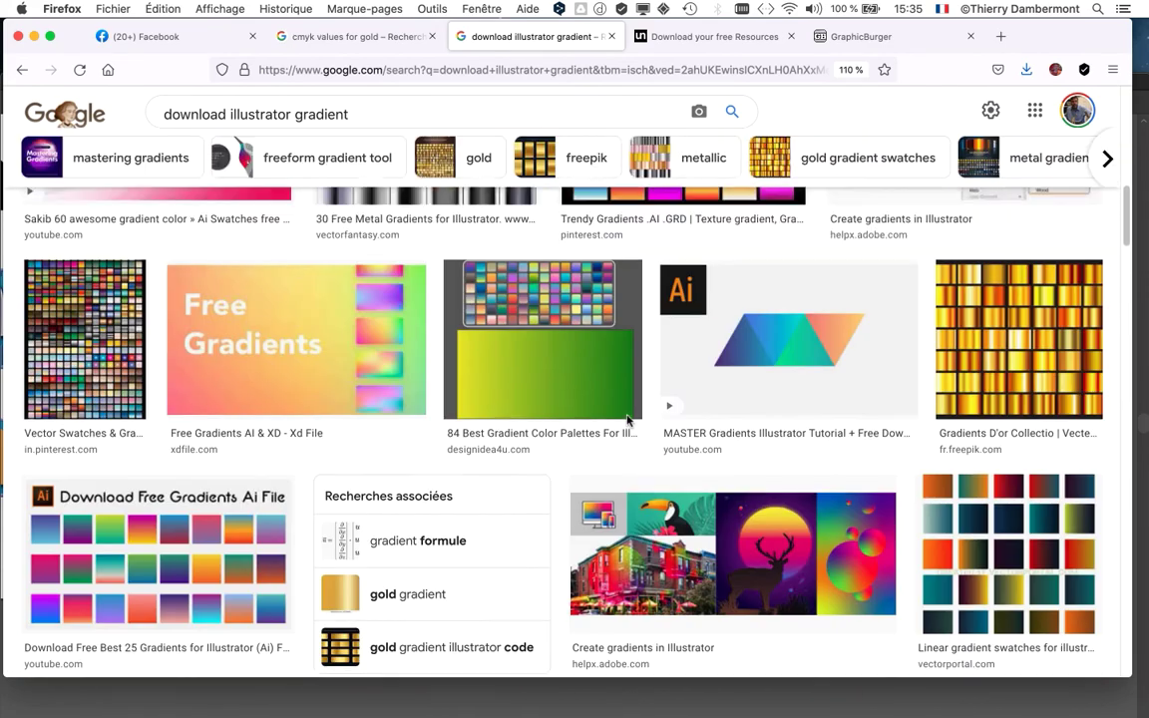
{"action": "left_click", "coordinate": [329, 36]}
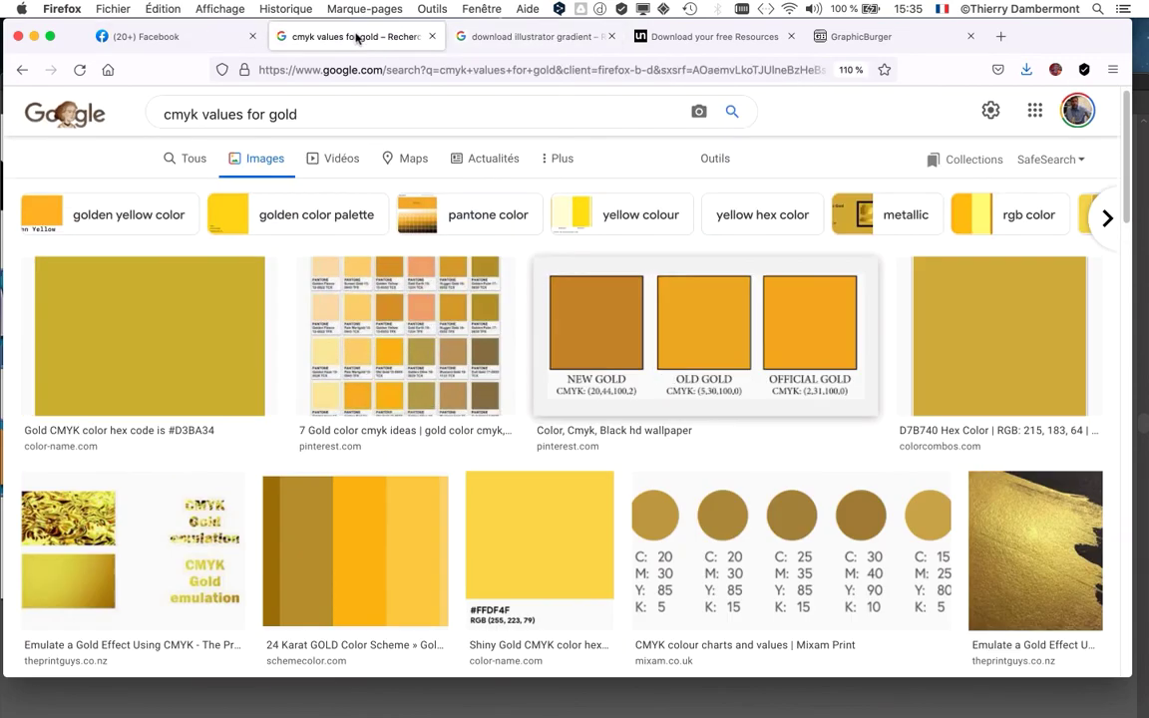
Step: Close the browser window, switch to Illustrator's "texte decalages - 11.ai" document and move the Graphic Styles panel clear of the artboard
{"action": "left_click", "coordinate": [144, 38]}
{"action": "left_click", "coordinate": [18, 36]}
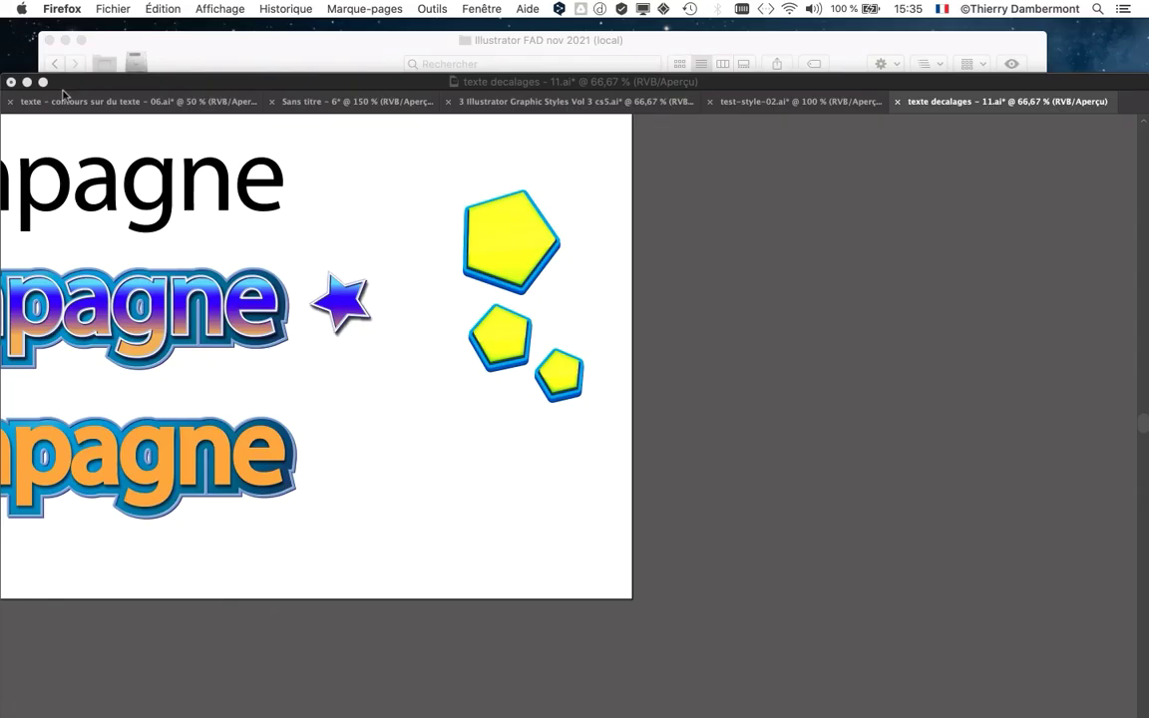
{"action": "left_click", "coordinate": [635, 209]}
{"action": "key", "text": "super+minus"}
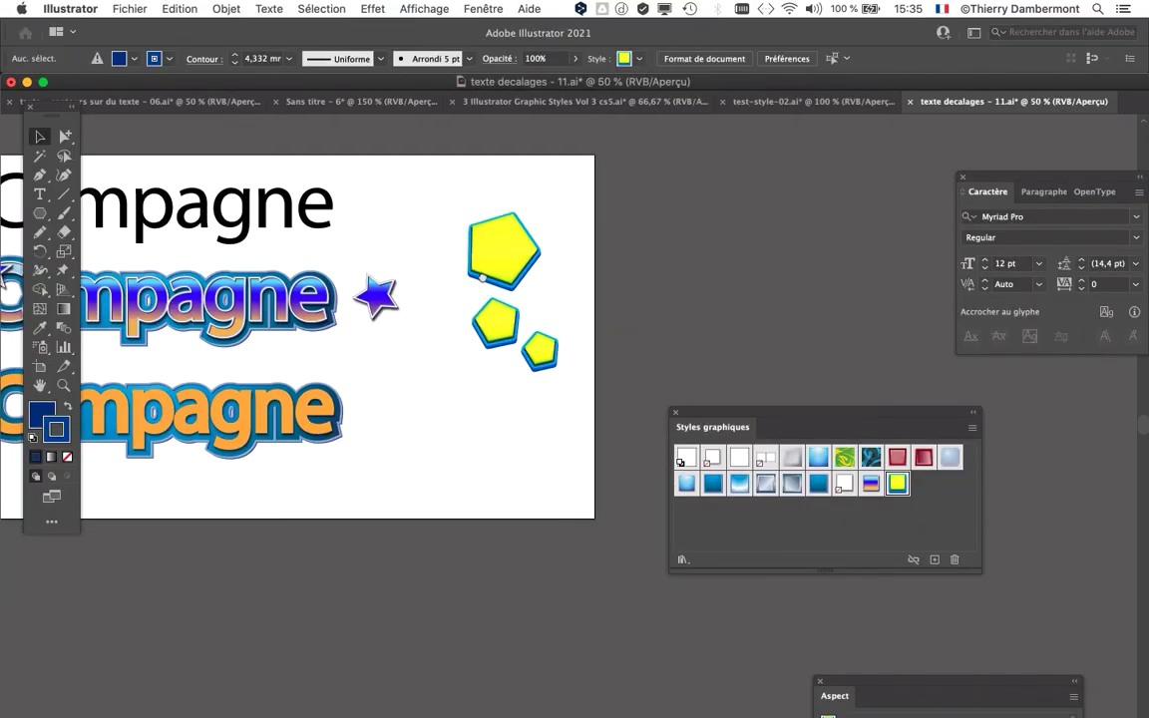
{"action": "left_click_drag", "start_coordinate": [717, 417], "coordinate": [875, 464]}
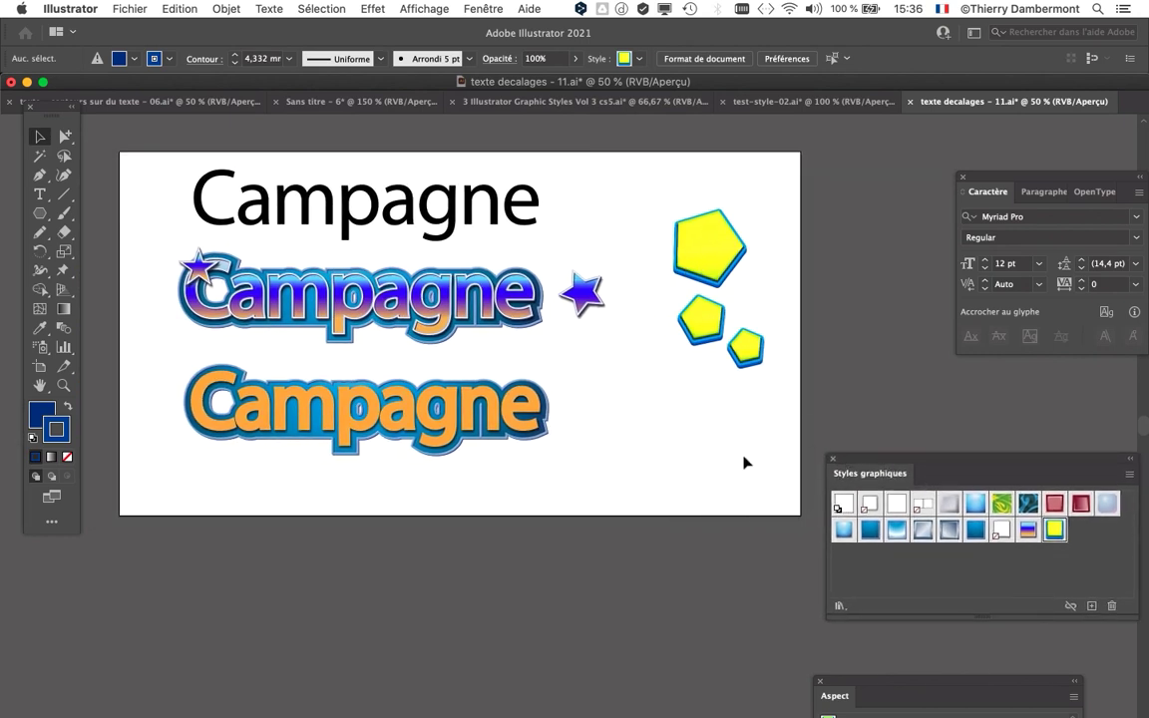